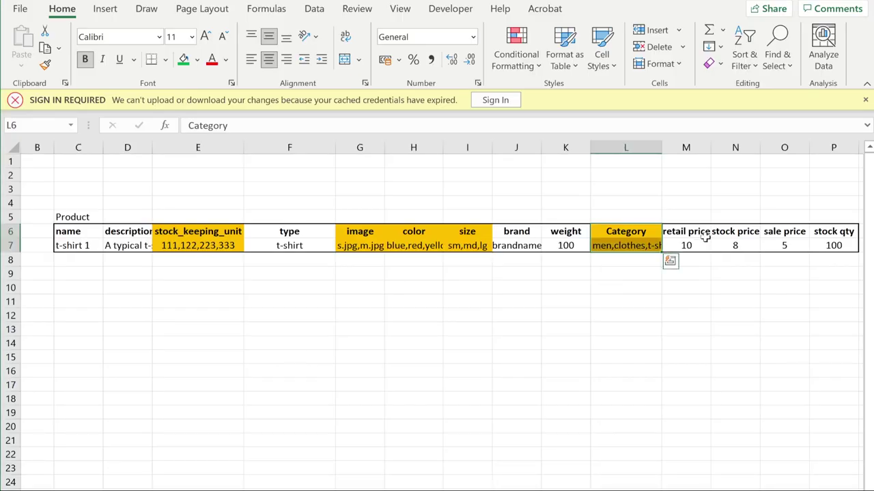
- Fill the retail price, stock price and sale price cells in M6:O7 with the same gold colour as Category
left_click_drag(696, 236, 780, 249)
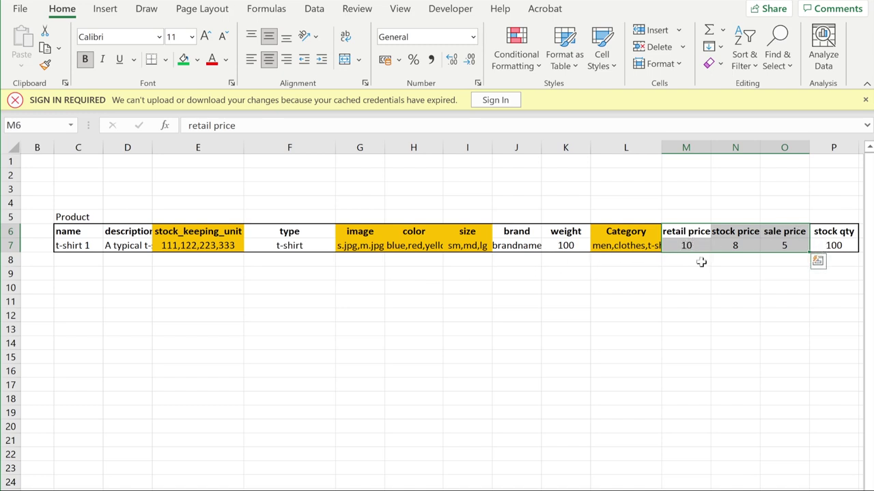
left_click(688, 236)
double_click(695, 245)
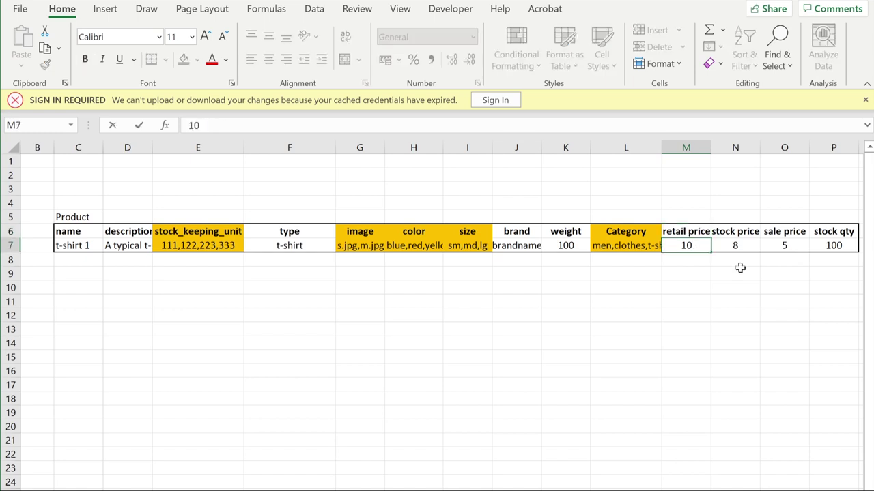
left_click(160, 245)
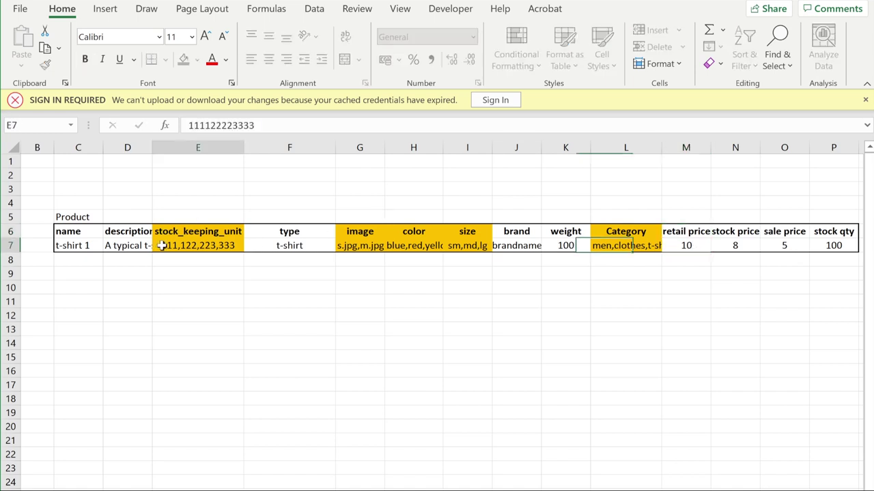
left_click(695, 245)
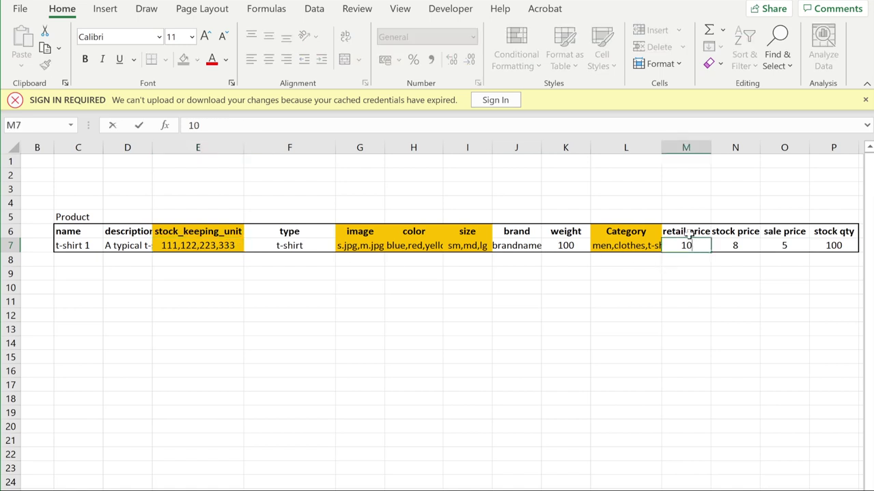
left_click_drag(689, 236, 785, 246)
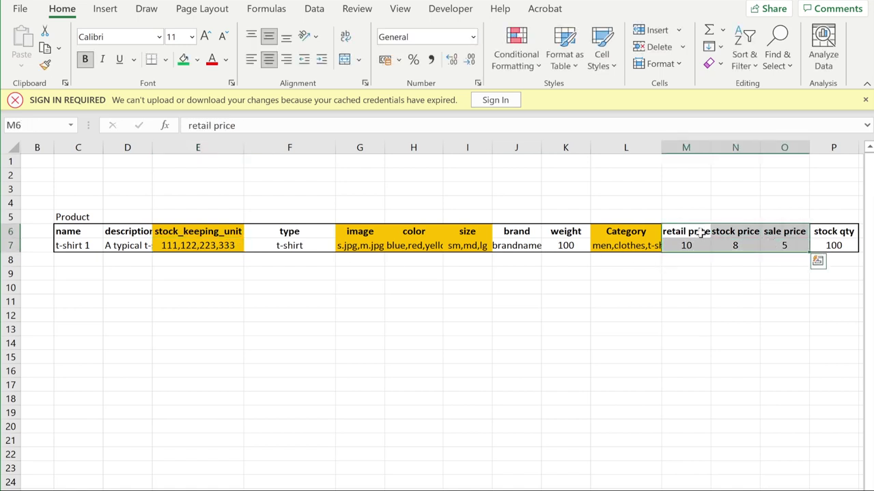
left_click(197, 59)
left_click(206, 197)
left_click(666, 312)
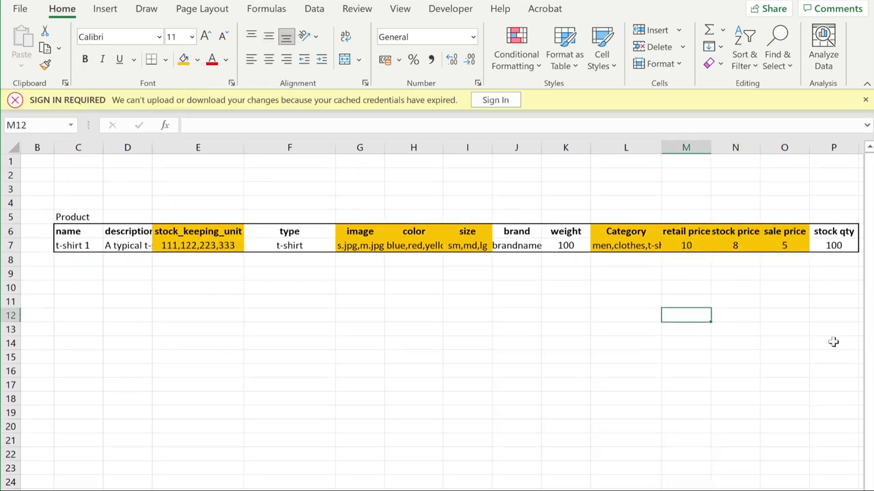
- Highlight the stock qty header and value in P6:P7 with the gold fill
left_click_drag(832, 229, 836, 247)
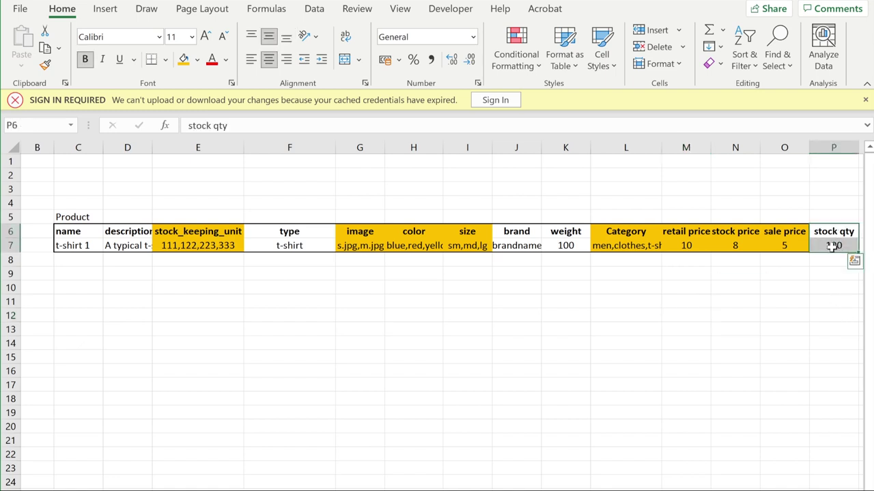
double_click(834, 246)
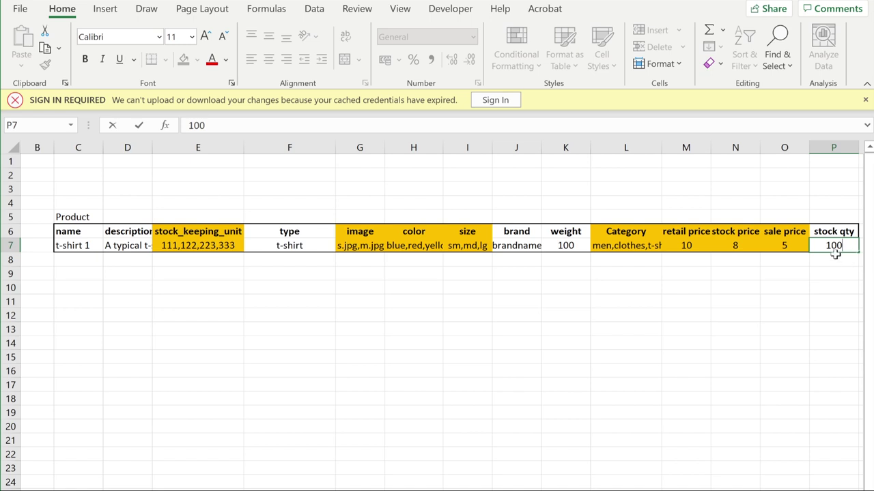
left_click_drag(833, 234, 832, 246)
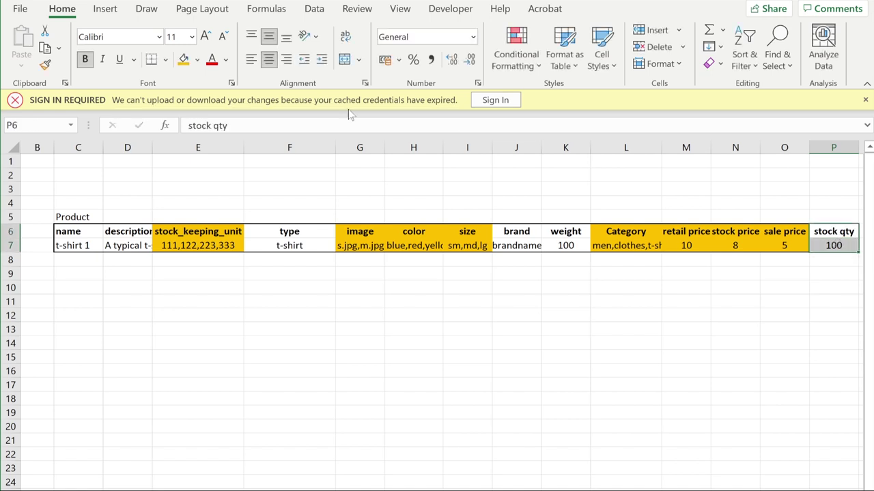
left_click(183, 58)
left_click(586, 319)
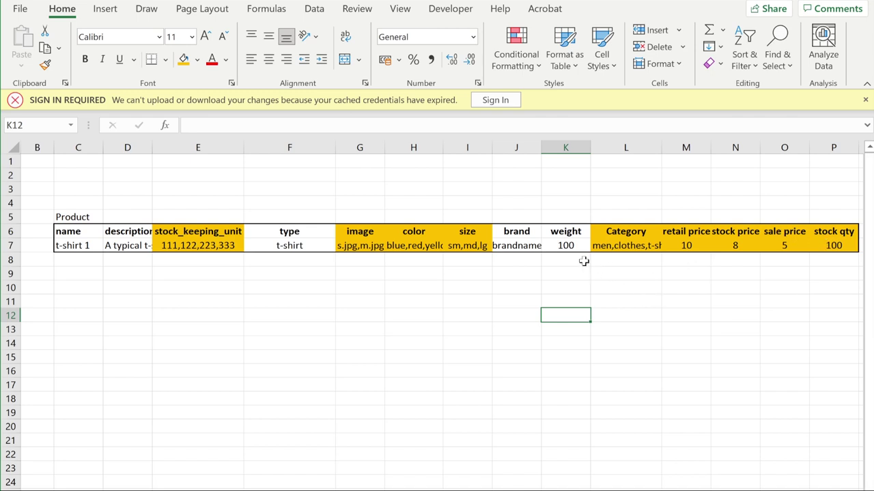
- Apply the gold fill to the weight header and value in K6:K7
left_click_drag(576, 234, 573, 249)
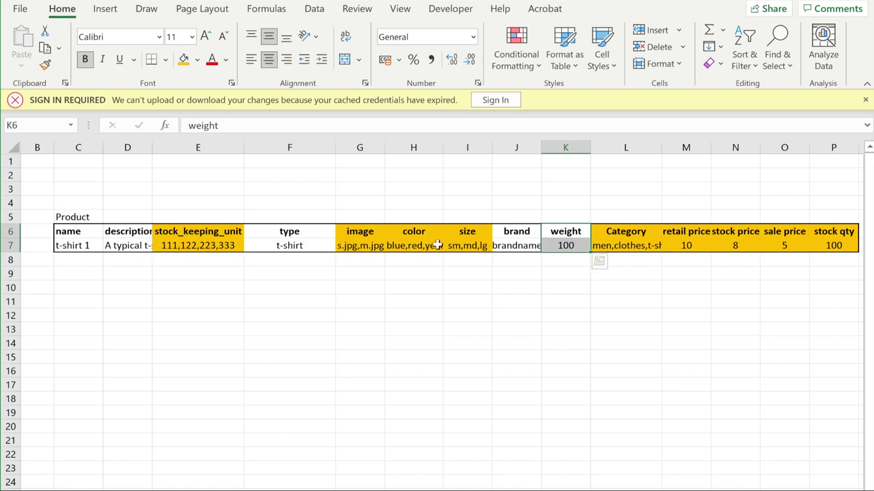
left_click(577, 248)
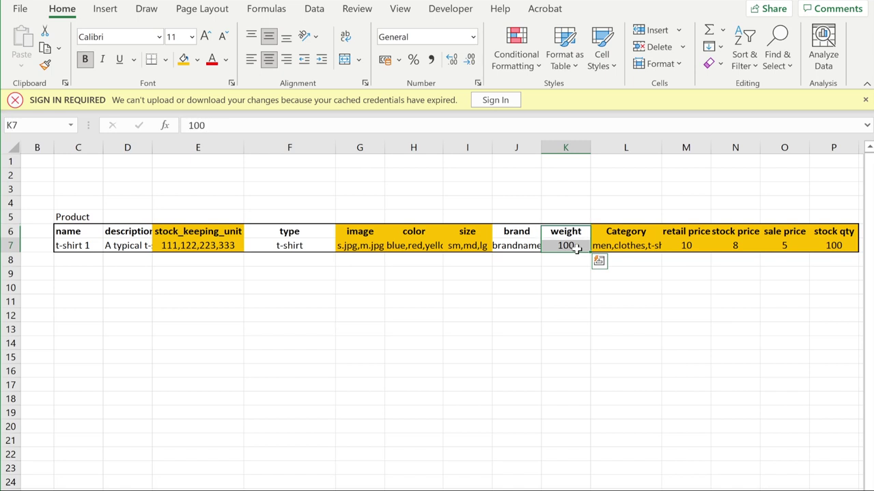
left_click_drag(558, 232, 559, 245)
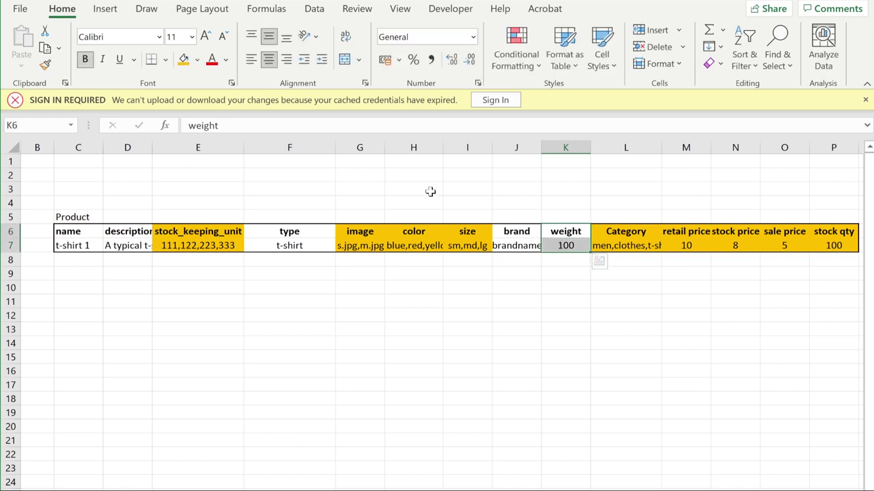
left_click(187, 61)
left_click(520, 317)
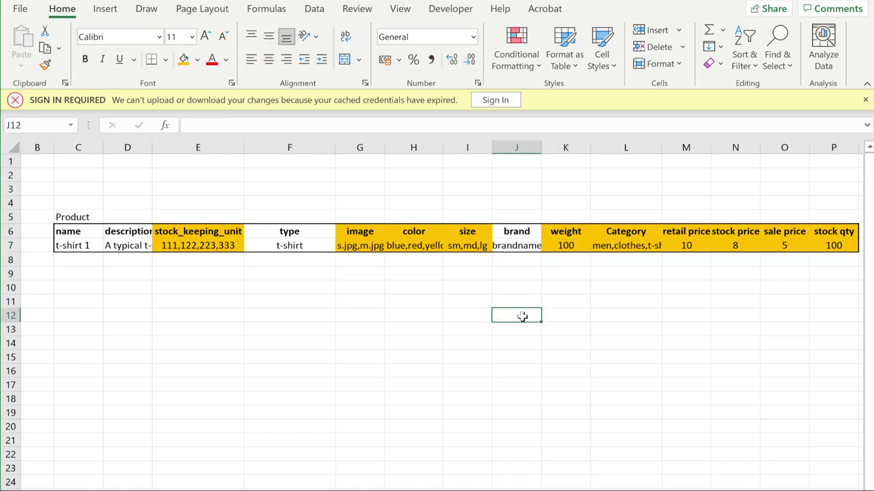
left_click_drag(520, 231, 520, 246)
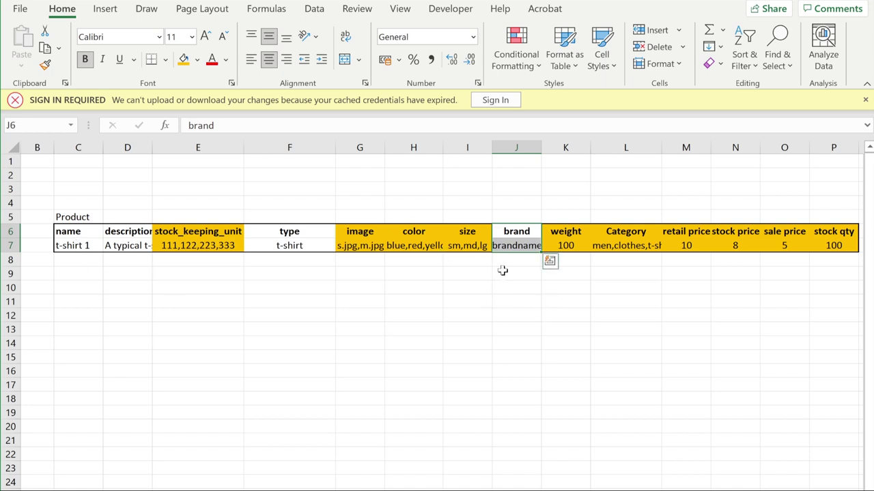
left_click(522, 290)
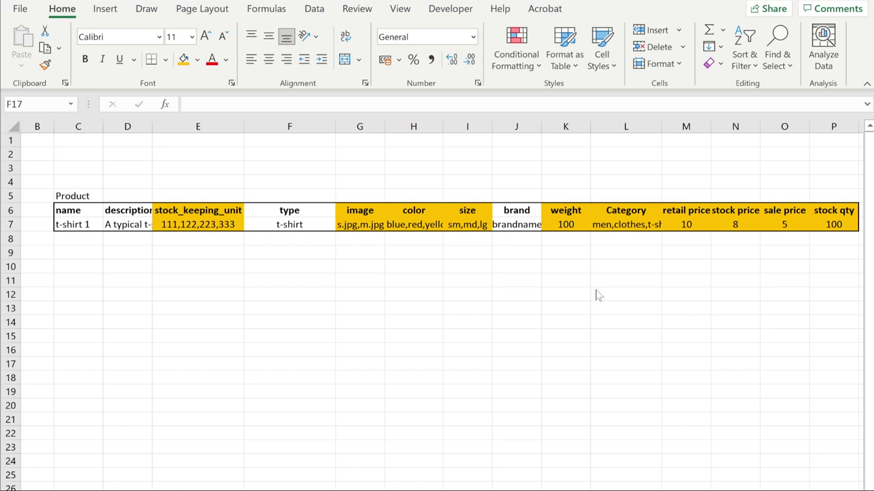
left_click_drag(639, 212, 641, 225)
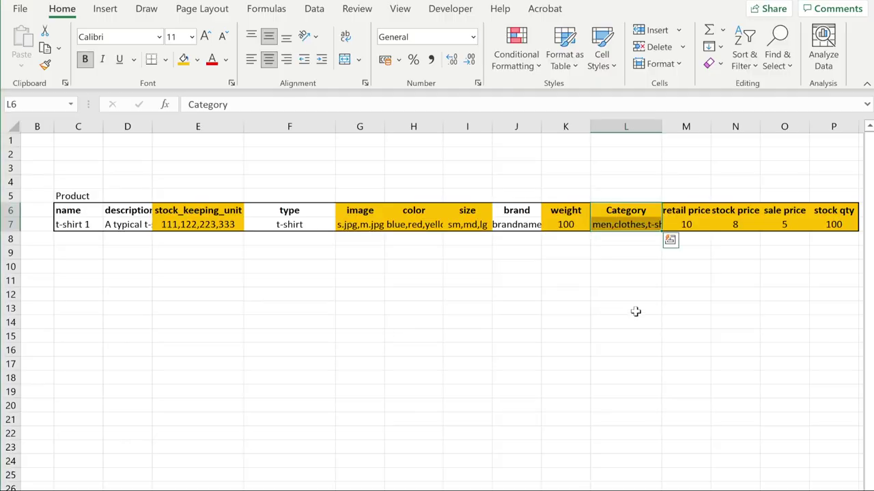
left_click(624, 290)
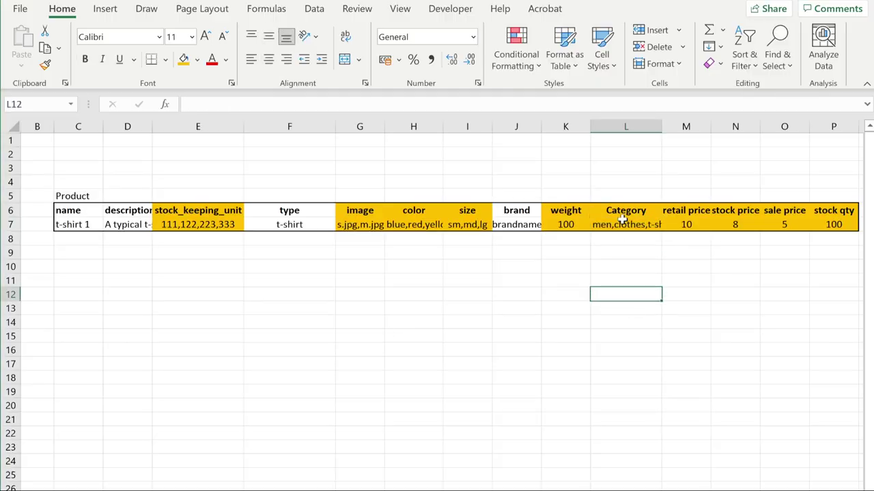
- Move the Category header and its value out of the Product table to D11:D12
left_click_drag(625, 211, 78, 299)
left_click(189, 307)
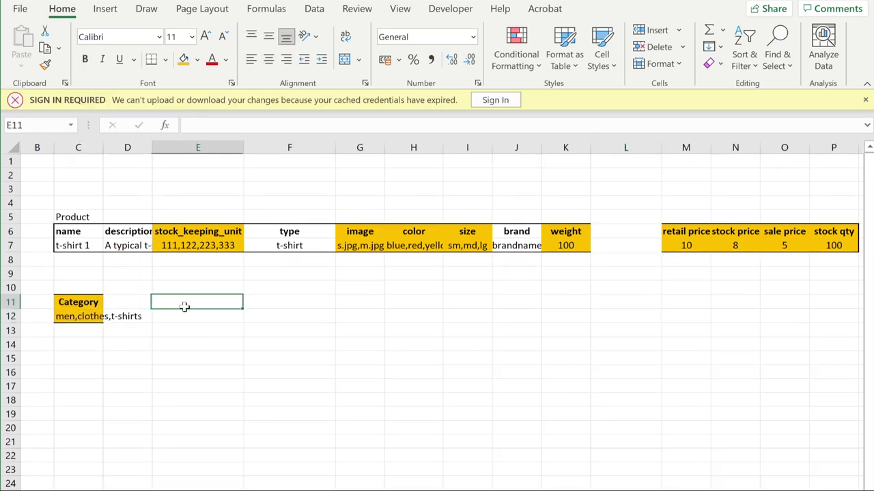
left_click(84, 304)
left_click_drag(83, 305, 123, 301)
left_click(195, 288)
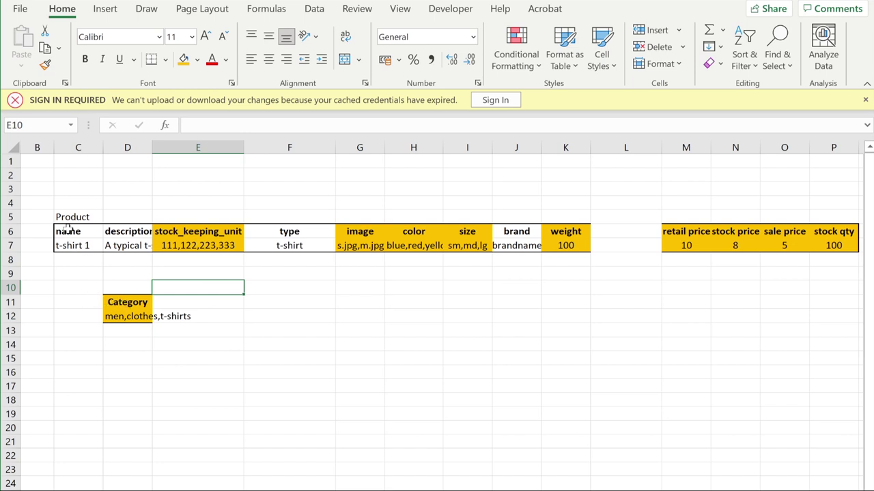
left_click_drag(69, 234, 90, 257)
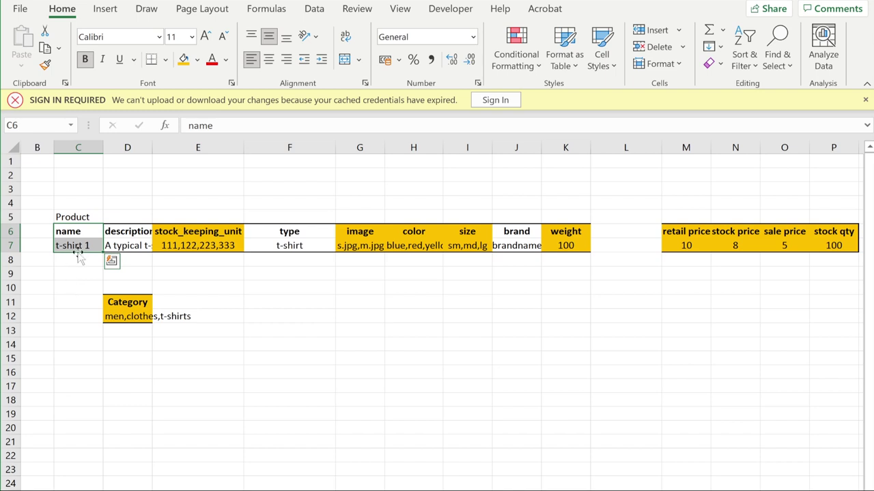
left_click_drag(80, 256, 80, 327)
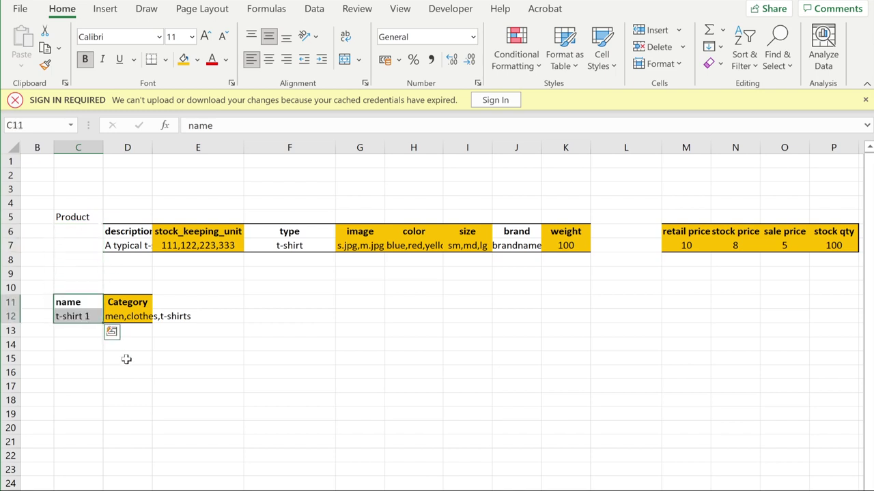
left_click(157, 358)
left_click(87, 321)
key("ctrl+z")
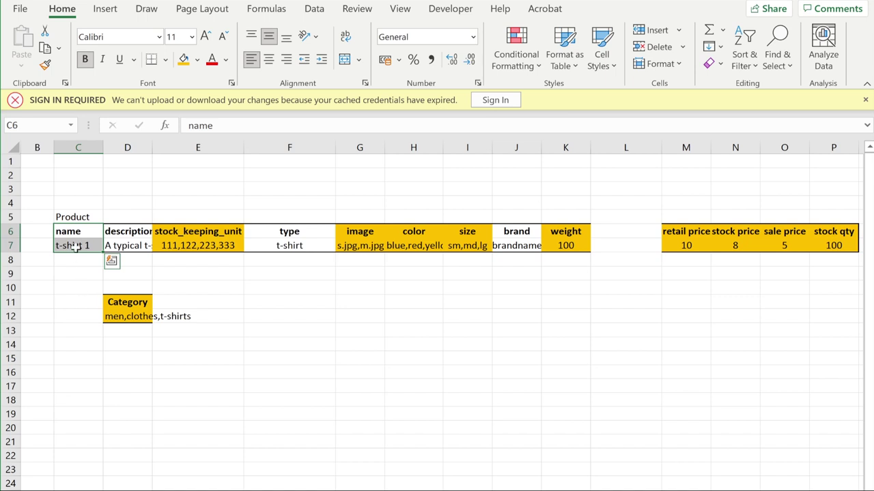
- Copy the name header and t-shirt 1 from the Product table to C11:C12, beside Category
key("ctrl+c")
left_click_drag(80, 300, 84, 316)
key("ctrl+v")
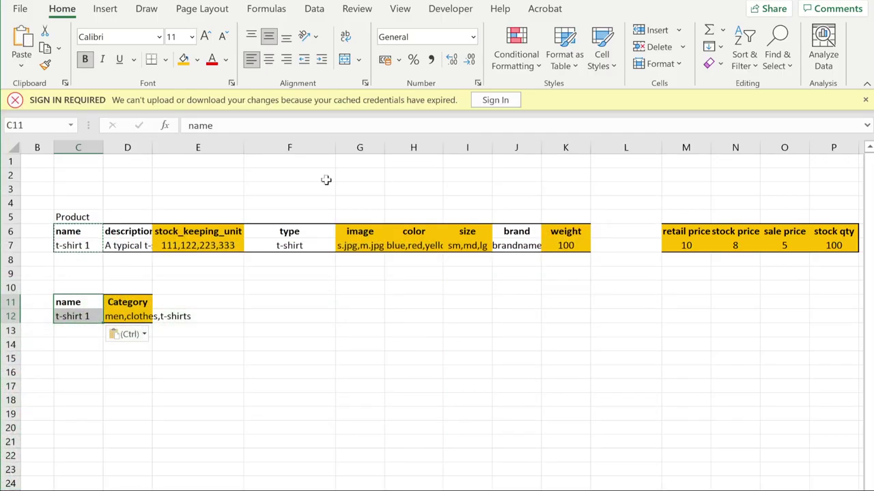
- Enter the title Category in C10 above the new table
left_click(198, 287)
left_click(77, 287)
type("Categor")
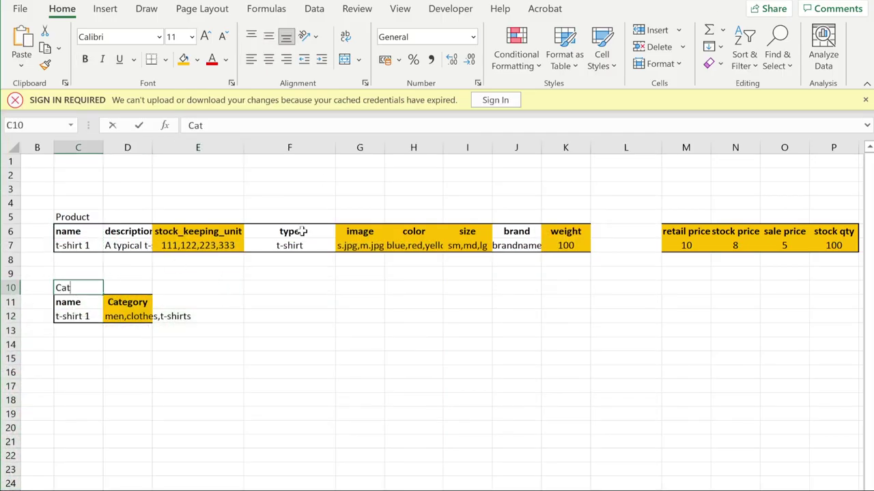
key("BackSpace")
key("BackSpace")
type("ory")
left_click(261, 454)
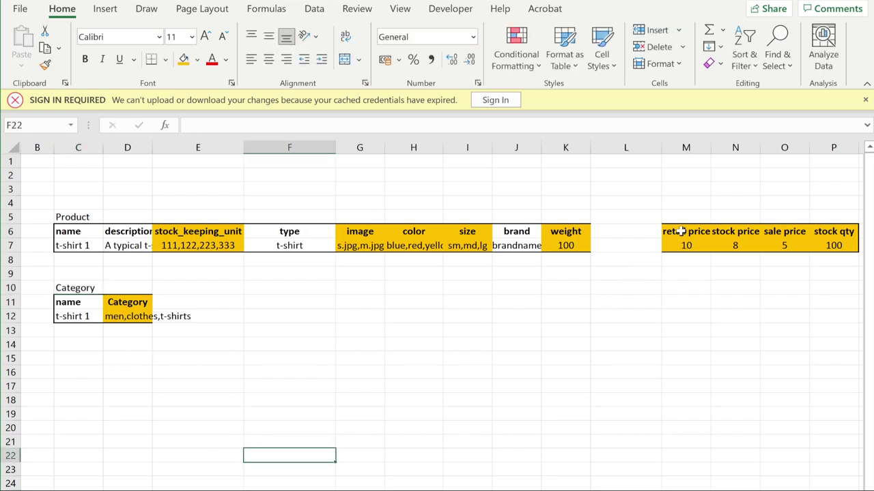
- Close the gap in the Product table by shifting the retail price, stock price, sale price and stock qty cells to L6:O7
left_click_drag(681, 233, 777, 253)
left_click(307, 332)
- Copy t-shirt 1 from C12 into C13 and C14 of the Category table
left_click(76, 315)
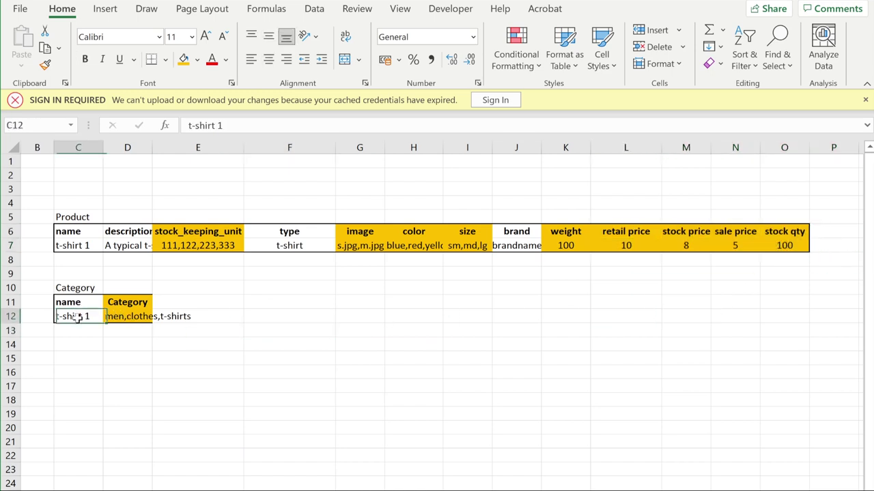
key("ctrl+c")
left_click(80, 331)
key("ctrl+v")
left_click(86, 343)
key("ctrl+v")
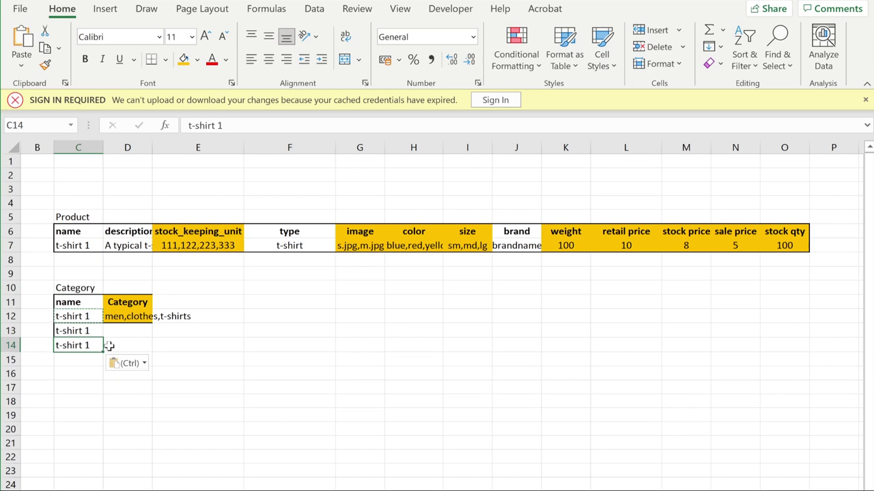
left_click(194, 345)
- Enter clothes in D13 and t-shirt in D14 as separate category values
left_click(130, 315)
left_click(135, 330)
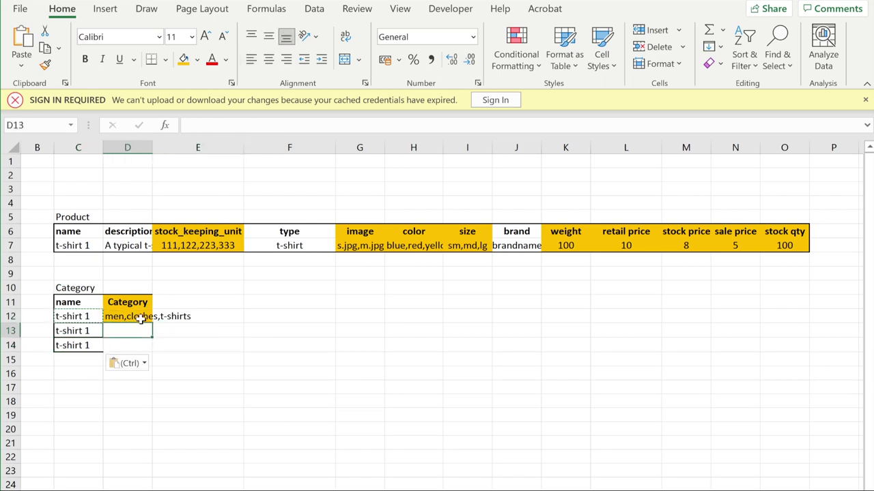
type("clothes")
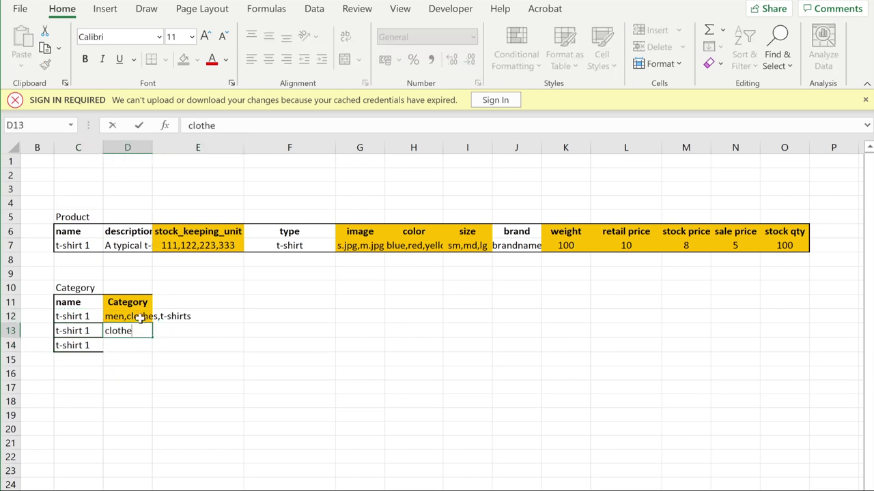
left_click(134, 346)
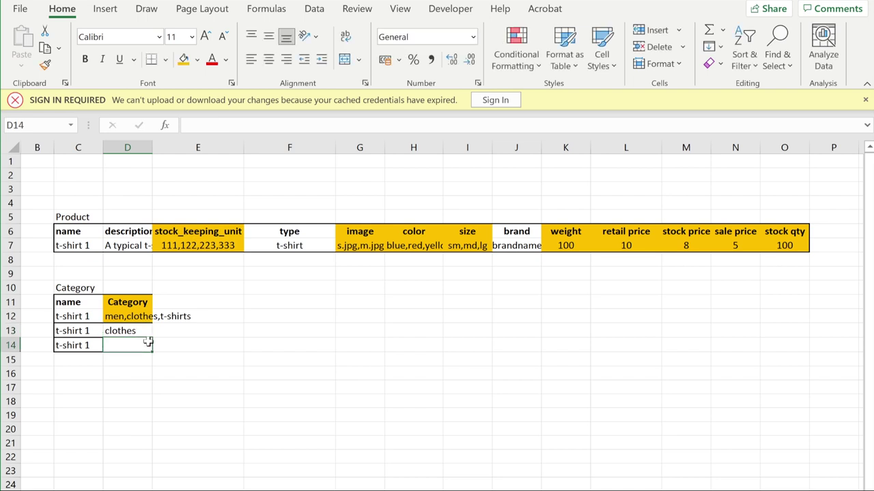
type("t-shirt")
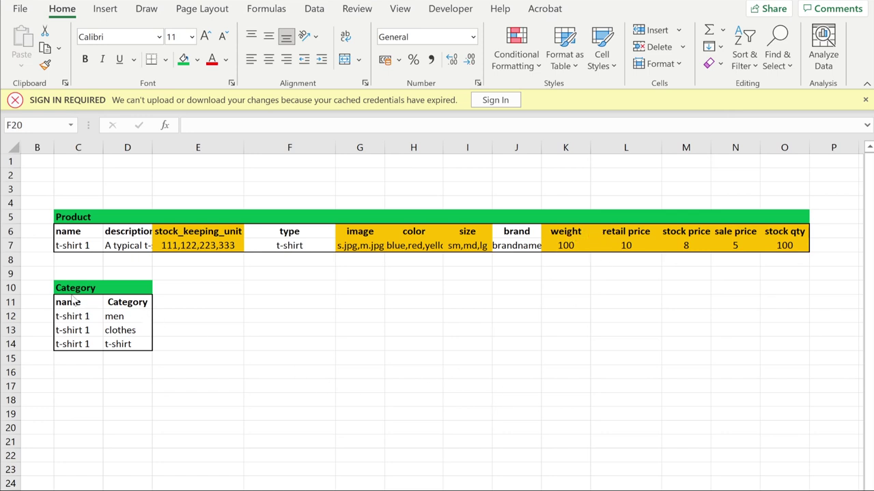
left_click_drag(62, 288, 133, 407)
left_click(284, 372)
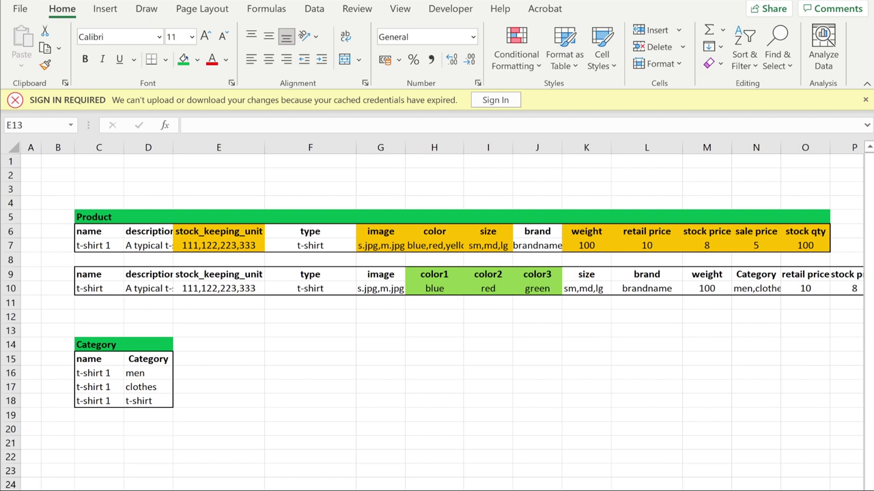
- Undo the example table that splits color into color1, color2 and color3, and select the image cells G6:G7
key("ctrl+z")
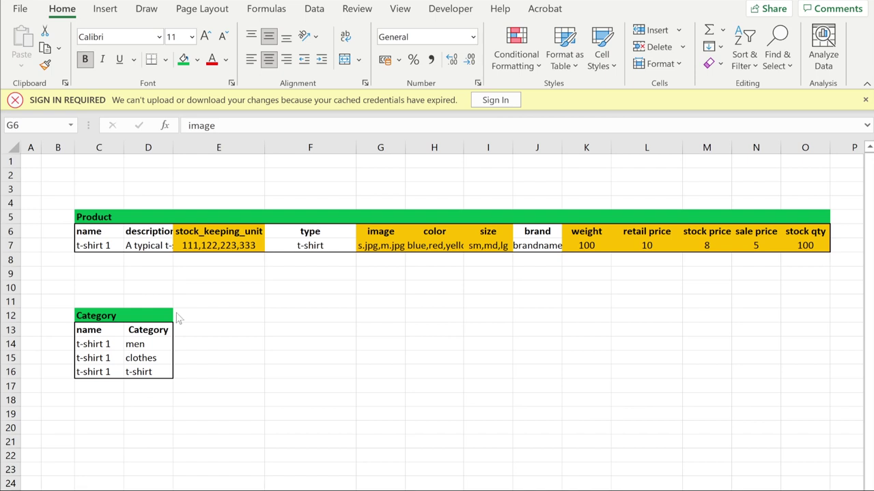
left_click_drag(403, 245, 384, 228)
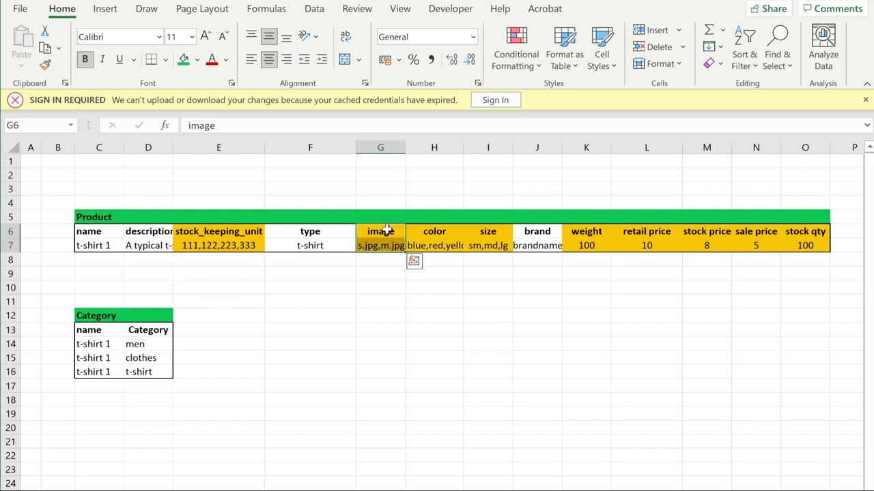
left_click_drag(500, 231, 390, 248)
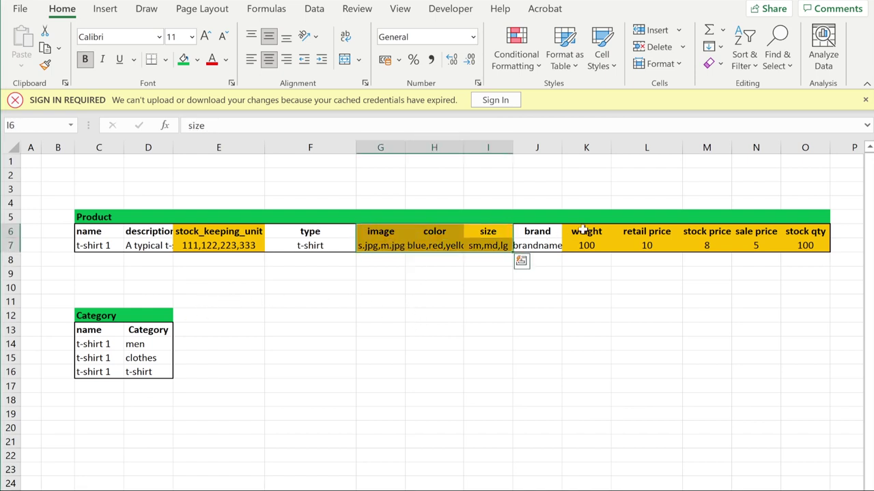
left_click_drag(581, 230, 815, 234)
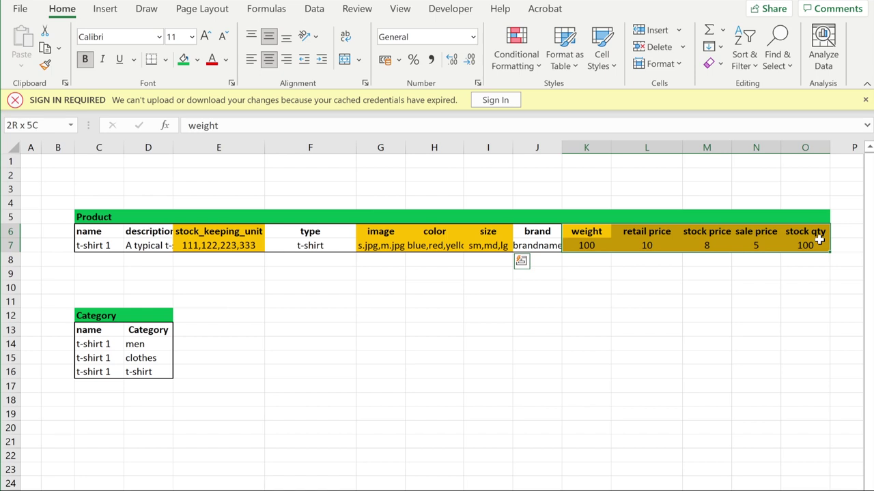
left_click(393, 234)
left_click_drag(392, 234, 488, 246)
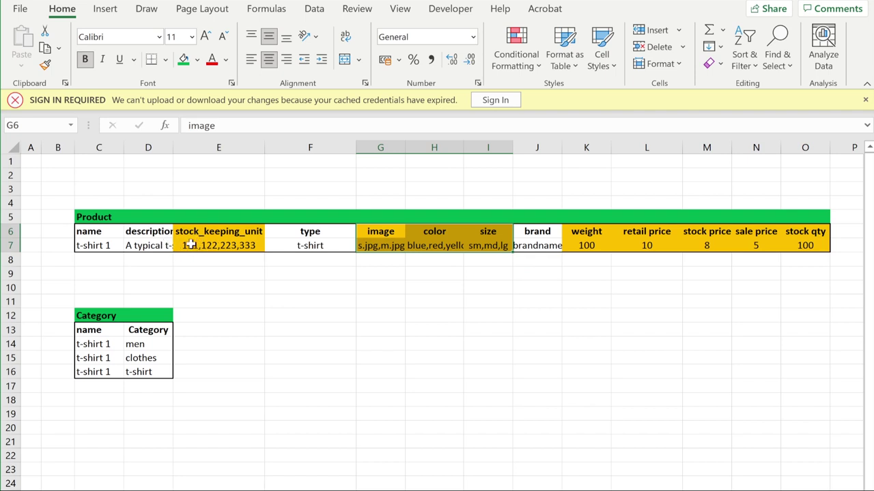
left_click(419, 246)
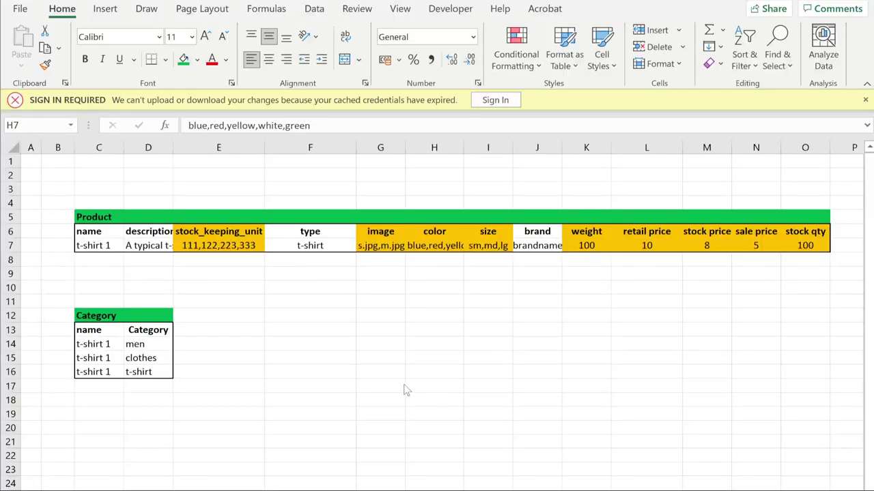
- Move the whole Category table up so that it occupies C9:D13
left_click_drag(209, 234, 217, 246)
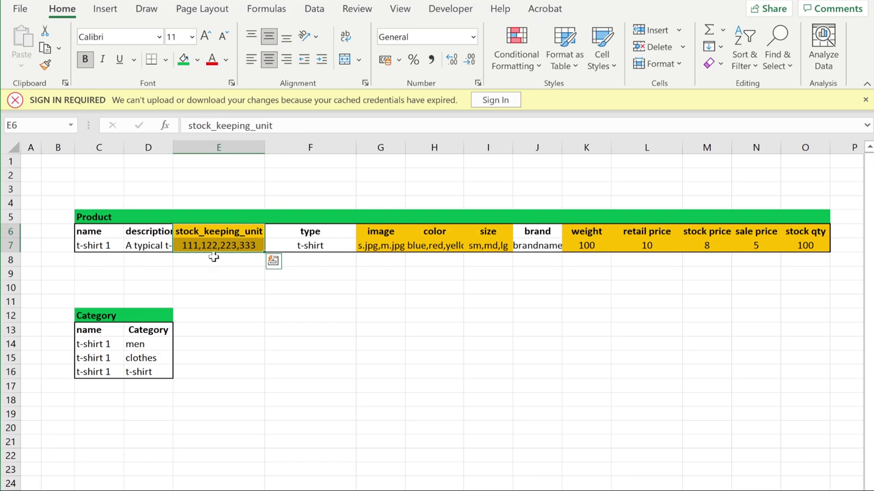
left_click_drag(98, 315, 148, 371)
left_click_drag(137, 312, 137, 270)
- Move the stock_keeping_unit cells from E6:E7 to E16:E17 and enter Sub_Product in E15 as the new table's title
left_click_drag(219, 232, 237, 253)
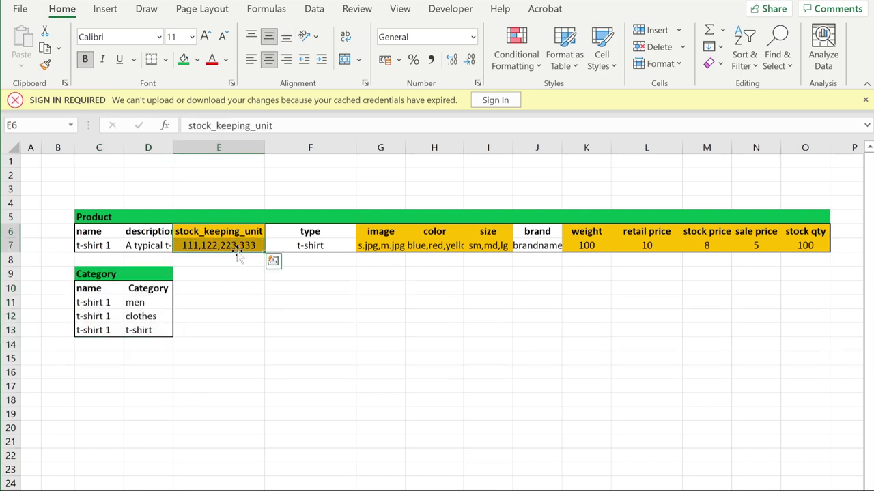
key("ctrl+c")
left_click(209, 371)
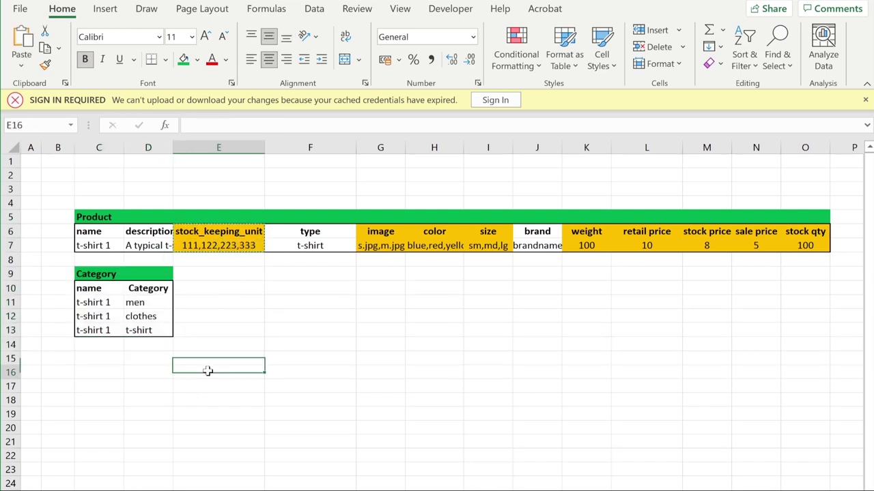
key("ctrl+v")
left_click(209, 355)
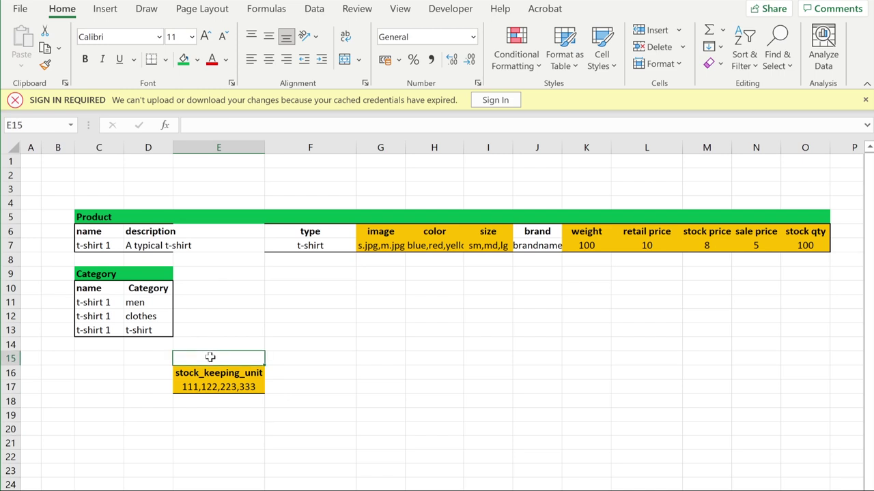
type("Sub")
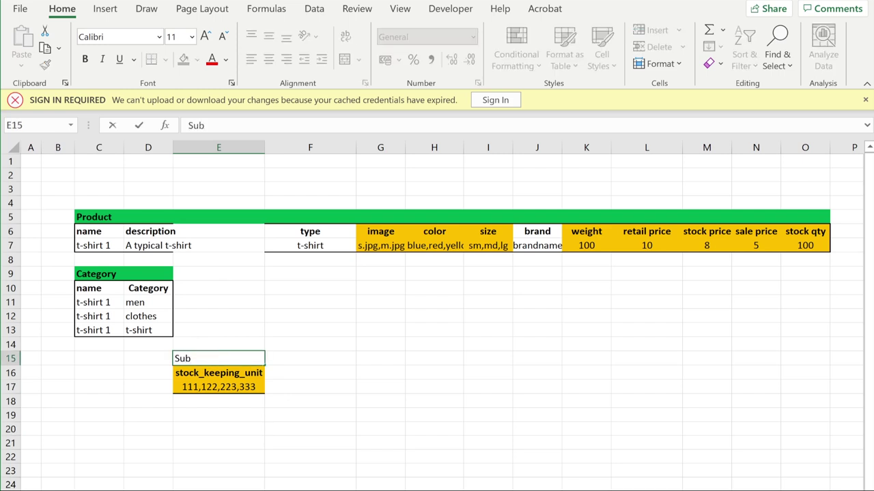
type("_Product")
left_click(222, 432)
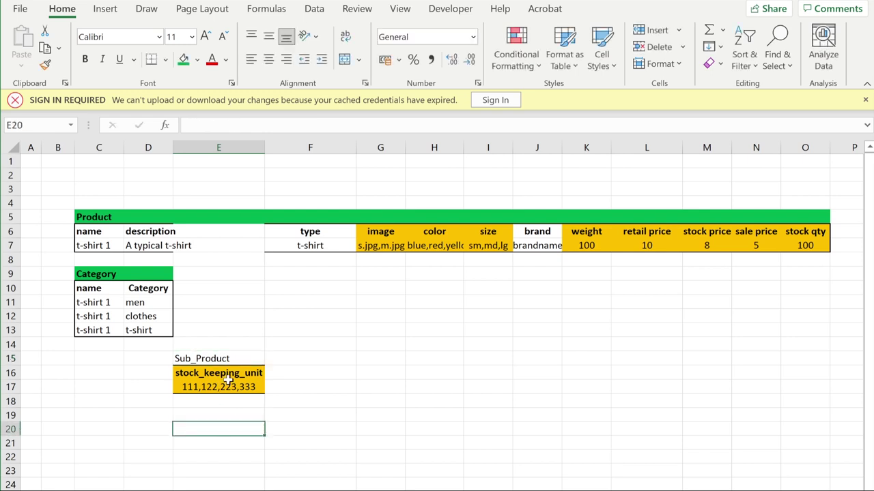
- Set E17 to the single value 111 and rename the header in E16 to SKU
left_click(240, 387)
type("111")
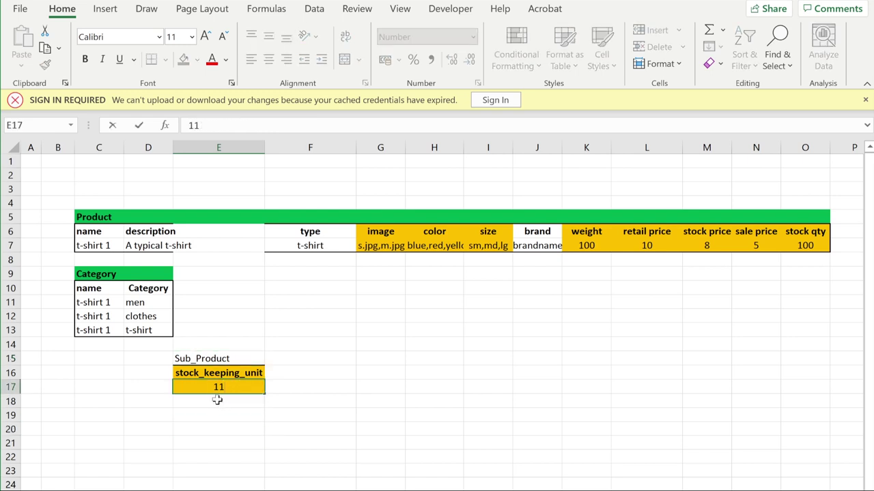
key("Return")
left_click(227, 387)
double_click(225, 401)
left_click(234, 377)
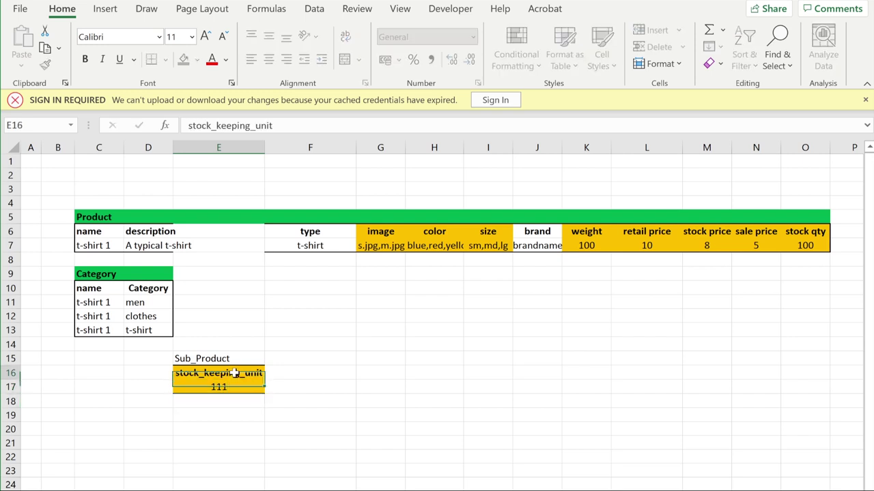
type("SKU")
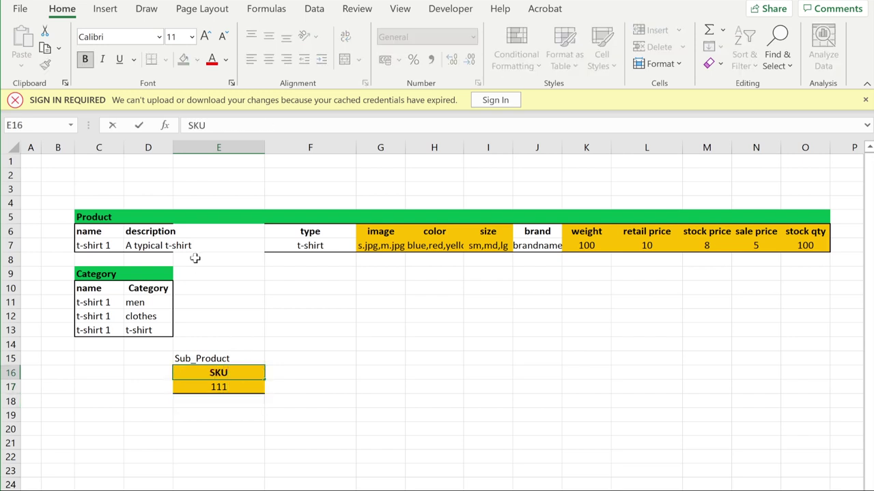
left_click(272, 456)
- Enter 222, 333, 444 and 555 in E18:E21 as further SKUs and select the SKU column cells
left_click(238, 405)
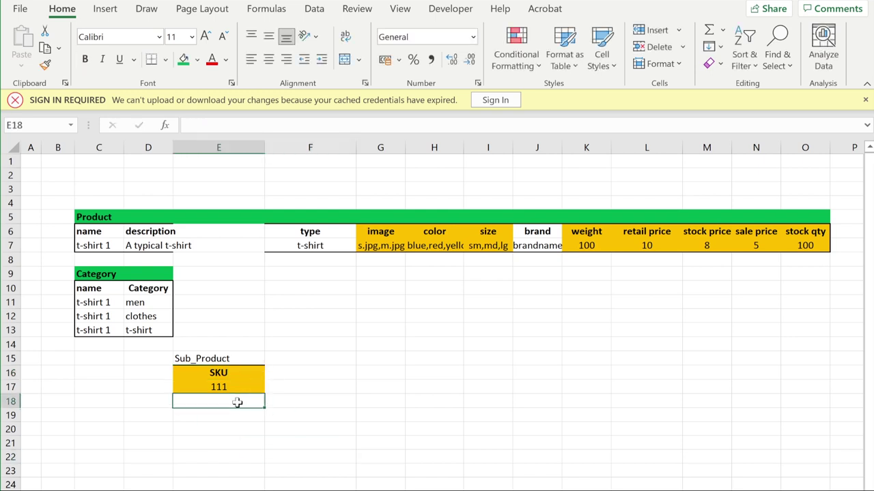
type("222")
key("Return")
type("333")
key("Return")
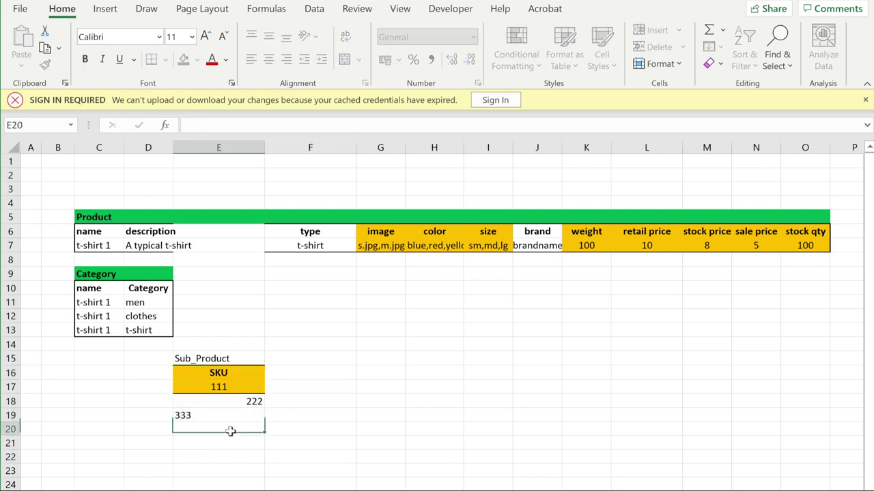
type("444")
key("Return")
type("555")
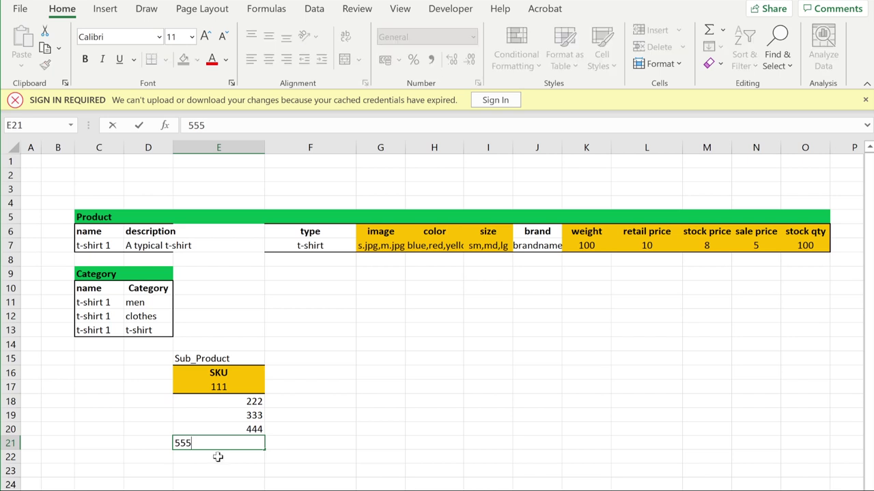
key("Return")
left_click(377, 411)
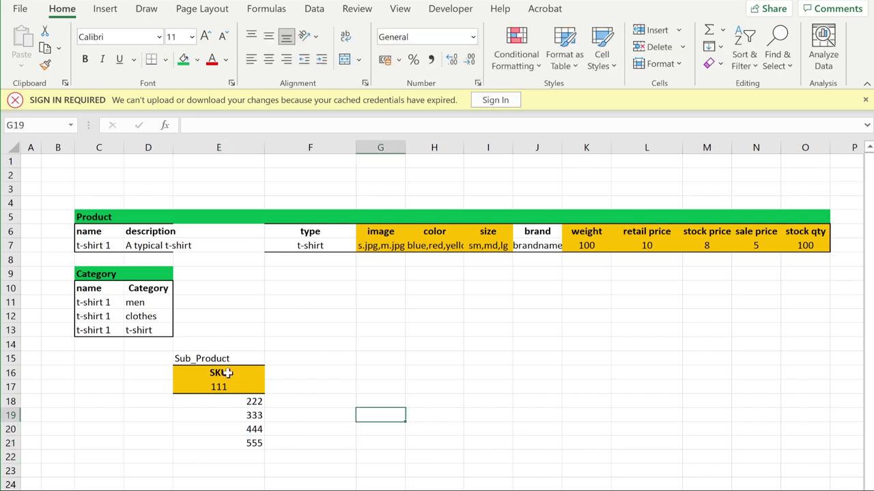
left_click_drag(235, 380, 242, 443)
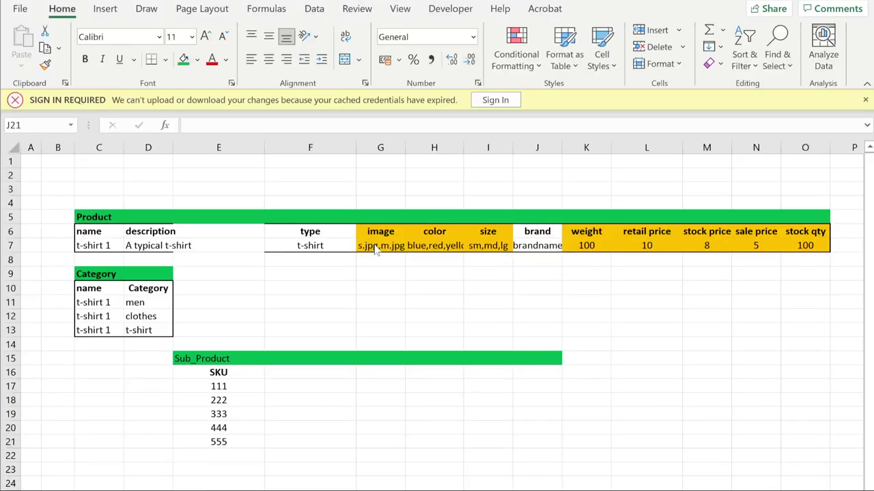
- Copy the color header and its value from H6:H7 into F16:F17 of the Sub_Product table
left_click_drag(425, 232, 429, 254)
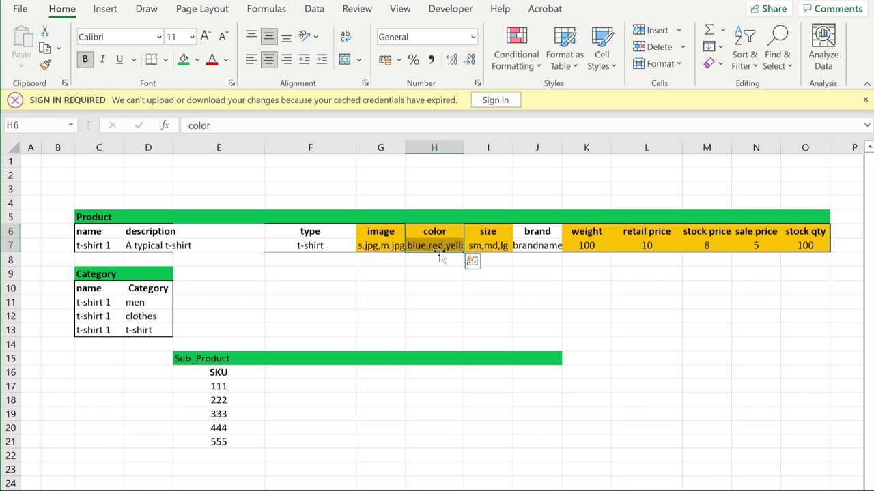
key("ctrl+c")
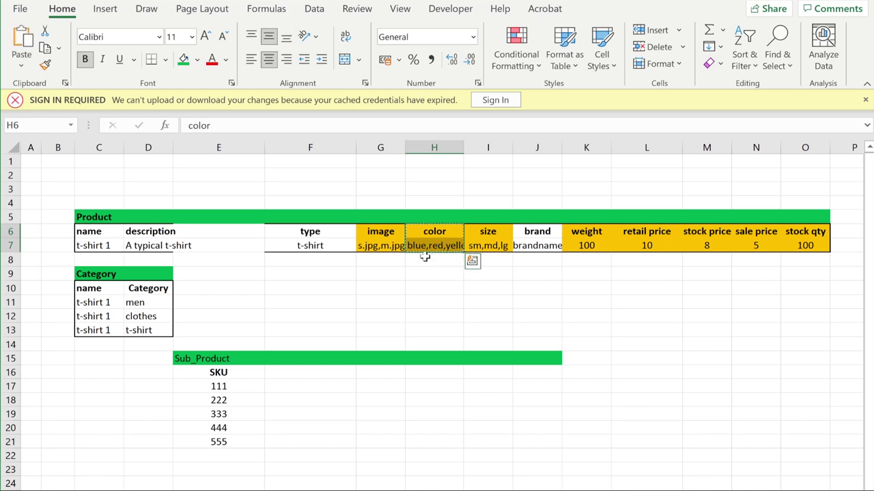
left_click(279, 370)
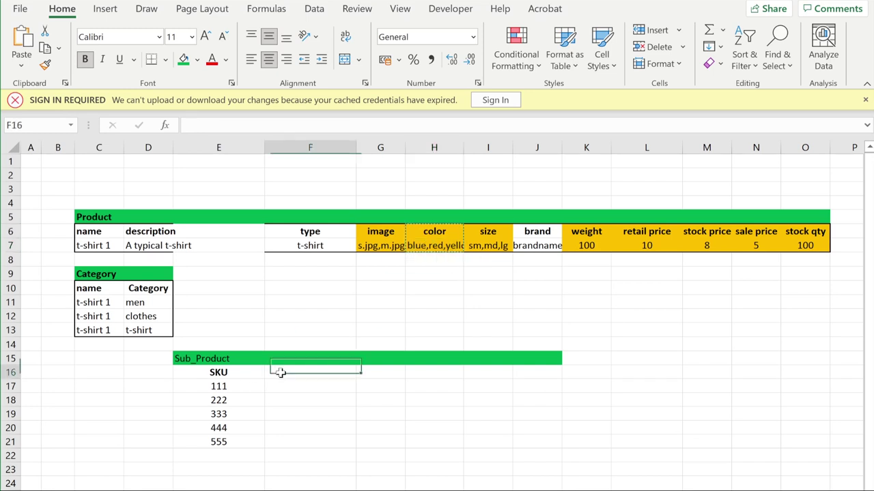
key("ctrl+v")
left_click(299, 443)
left_click(304, 402)
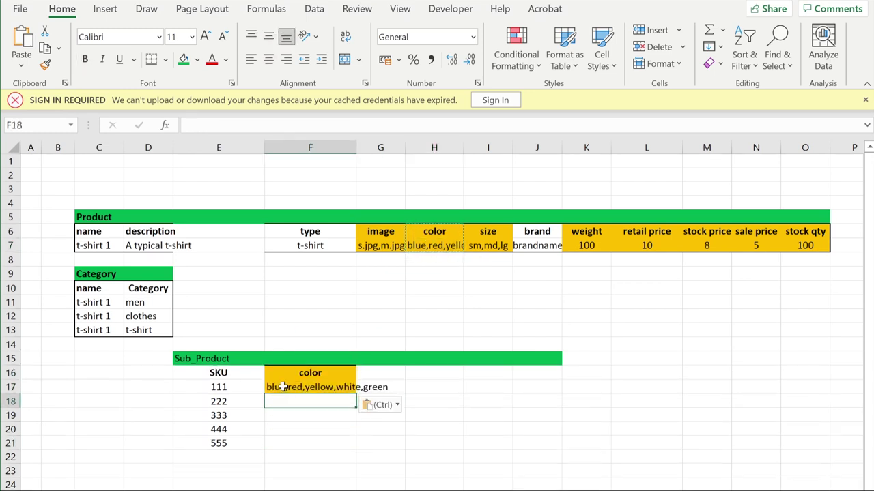
- Replace the color list with one color per SKU row, entering blue, red and yellow in F17:F19
left_click(287, 387)
left_click(298, 400)
left_click(234, 384)
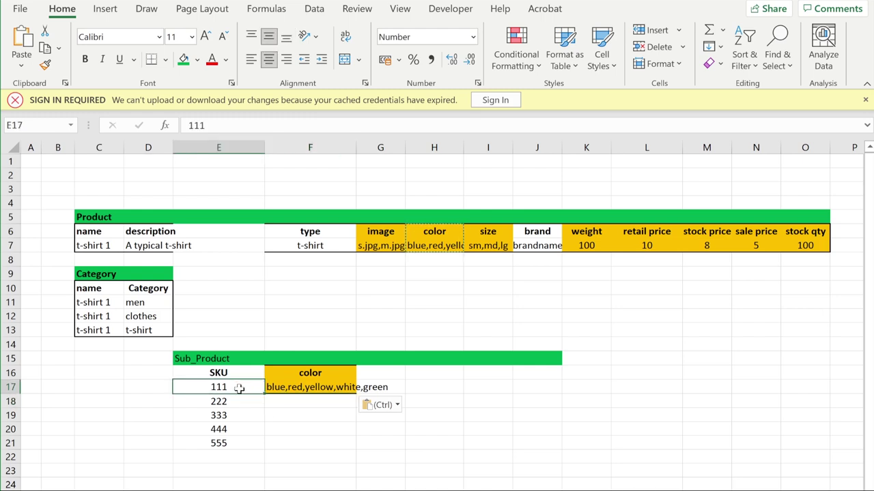
left_click(294, 389)
key("Escape")
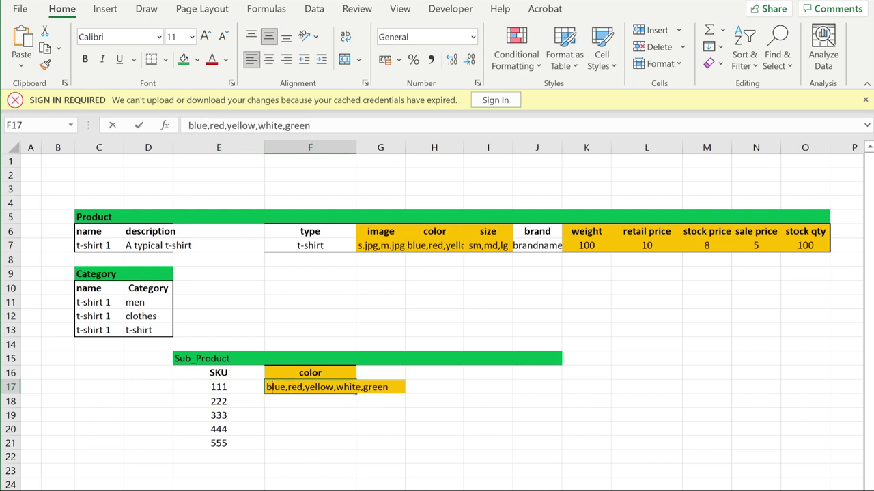
type("blue")
key("Return")
type("re")
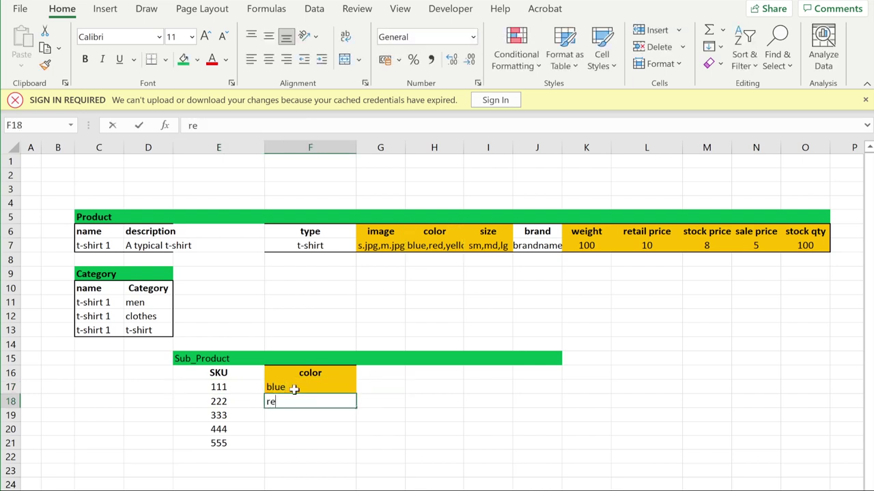
type("d")
key("Return")
type("yellow")
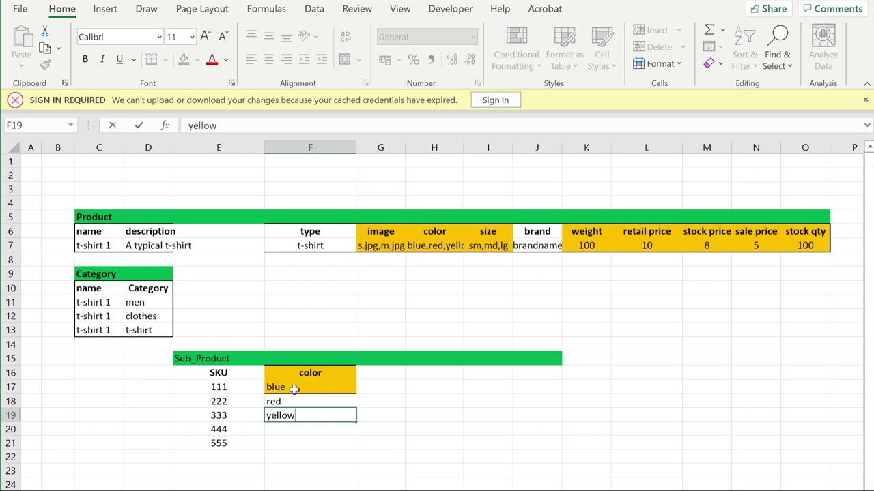
key("Return")
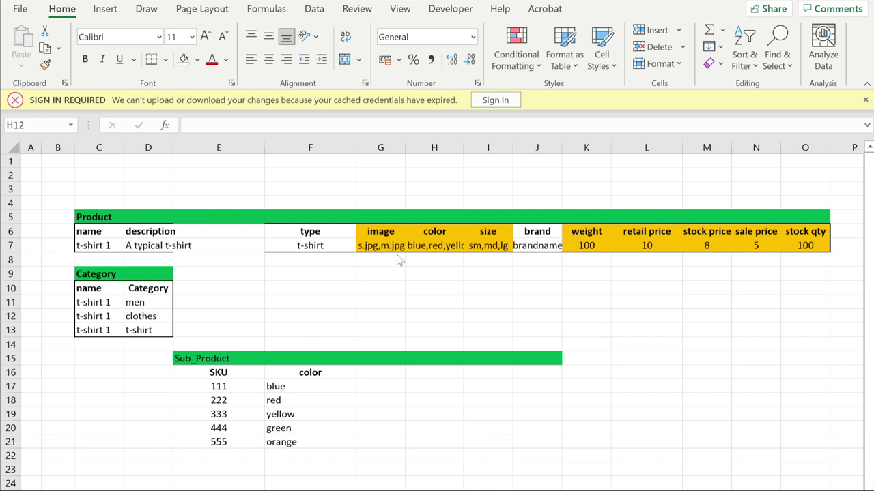
left_click_drag(387, 233, 389, 246)
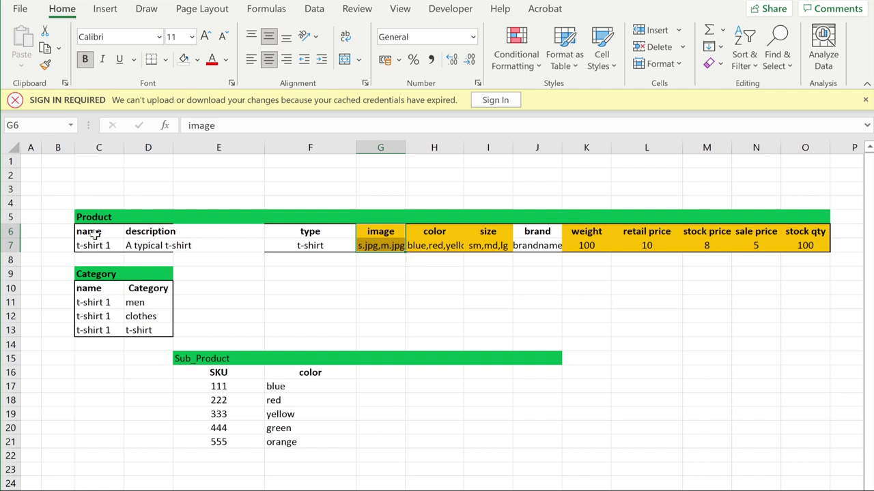
left_click_drag(93, 231, 94, 245)
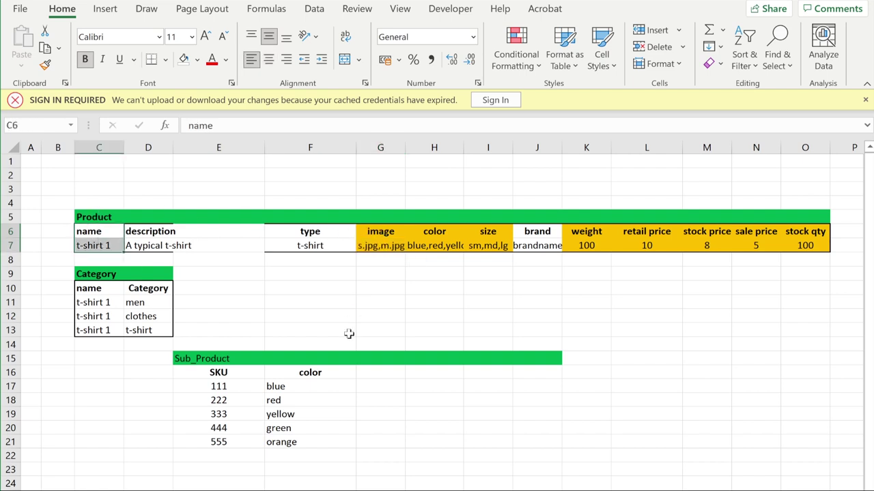
left_click(233, 386)
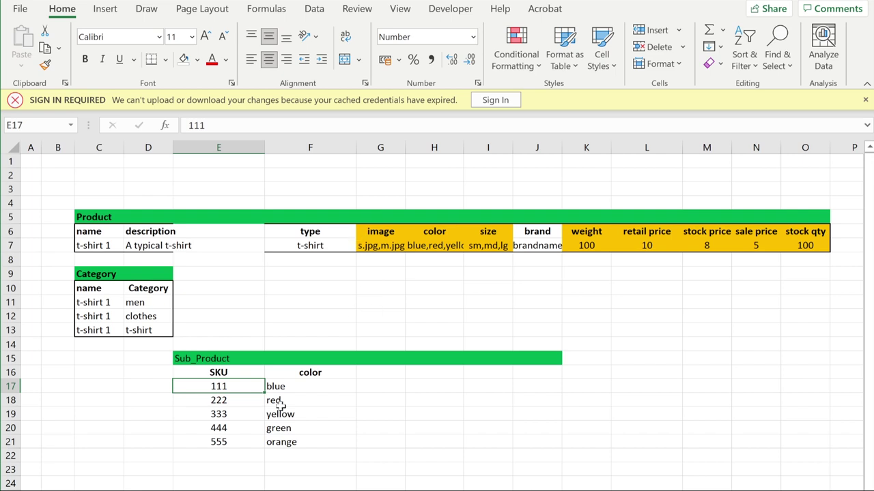
left_click(190, 359)
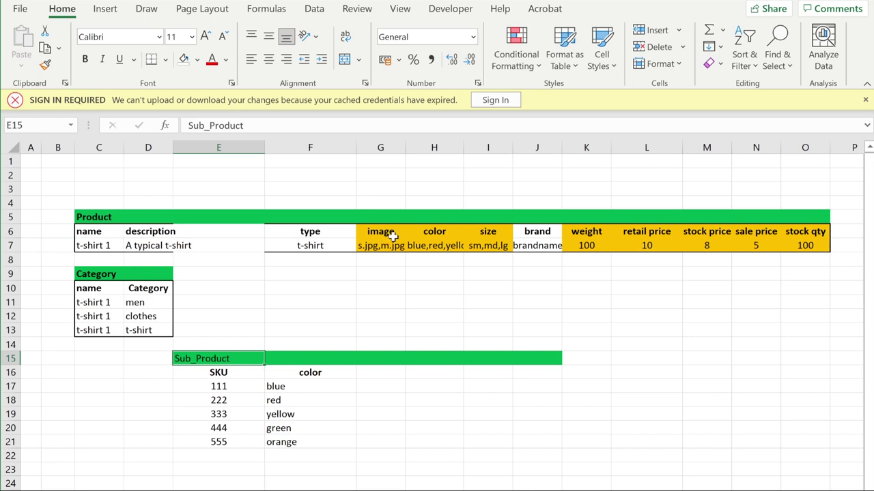
- Copy the image, color and size cells G6:I7 into the Sub_Product table starting at G16
left_click_drag(388, 233, 501, 246)
key("ctrl+c")
left_click(380, 372)
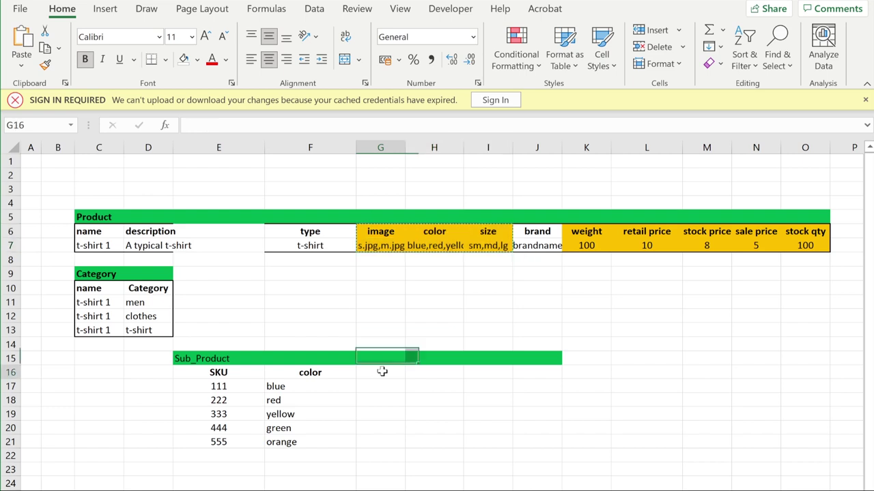
key("ctrl+v")
- Copy the weight, retail price, stock price, sale price and stock qty cells K6:O7 into the Sub_Product table starting at J16
left_click_drag(586, 234, 810, 247)
key("ctrl+c")
left_click(550, 372)
key("ctrl+v")
left_click(605, 430)
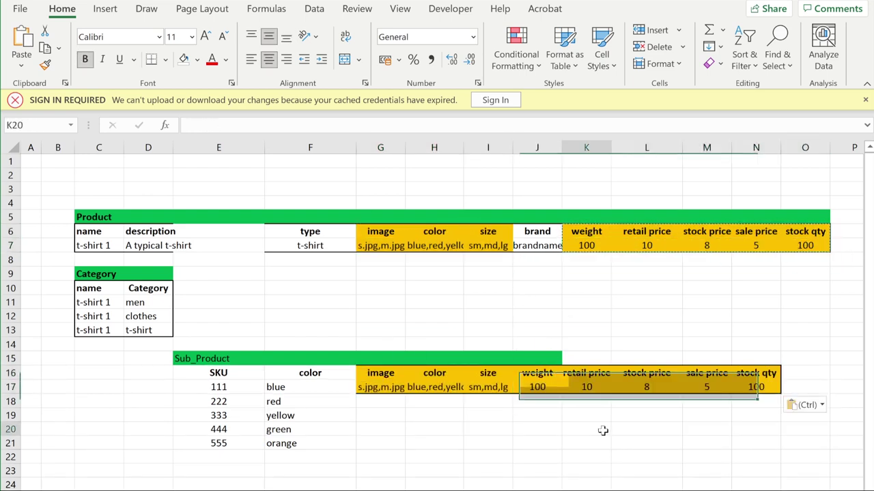
left_click_drag(777, 355, 466, 365)
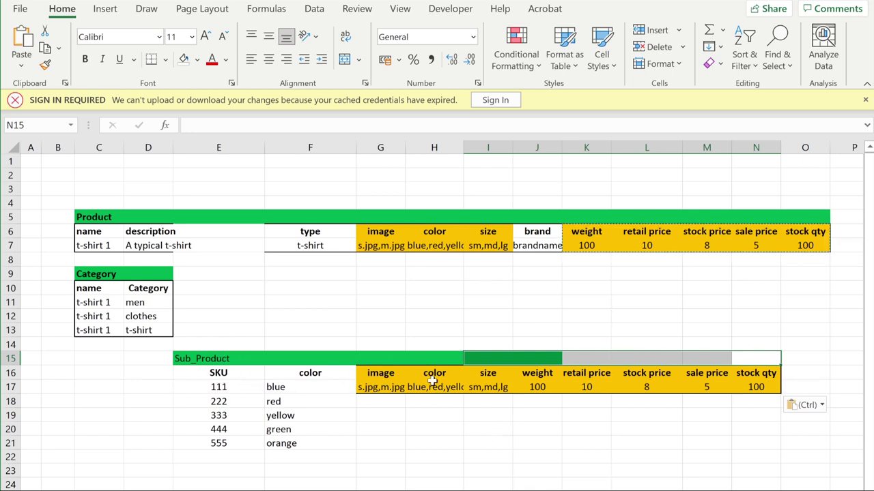
left_click(370, 298)
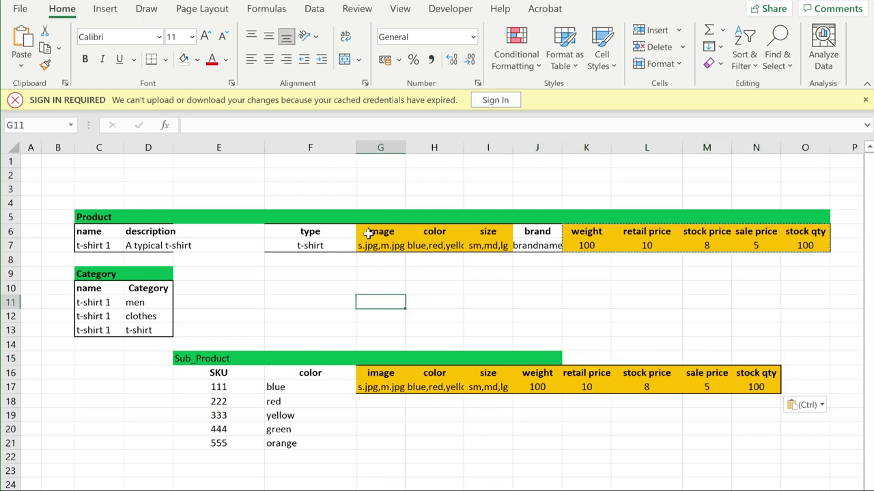
- Clear the image, color and size cells G6:I7 and the weight through stock qty cells K6:O7 in the Product table
left_click_drag(368, 236, 488, 252)
key("Delete")
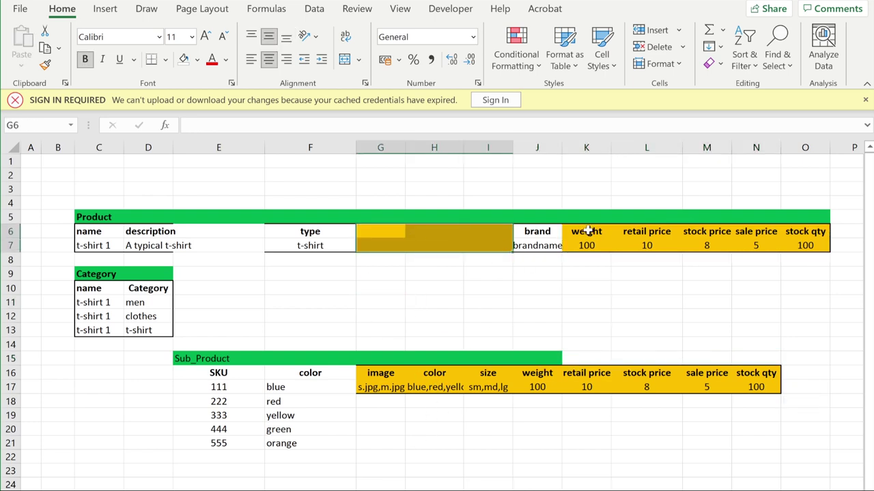
left_click_drag(589, 232, 806, 247)
key("Delete")
left_click(655, 286)
- Close the gaps in the Product table by moving the type cells to E6:E7 and the brand cells to F6:F7
left_click_drag(544, 232, 539, 250)
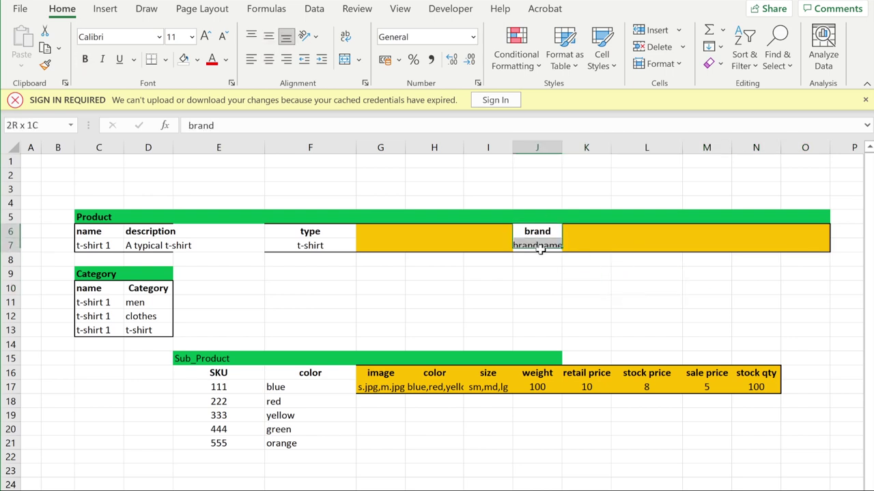
left_click_drag(297, 230, 236, 256)
left_click_drag(521, 231, 307, 255)
left_click(378, 276)
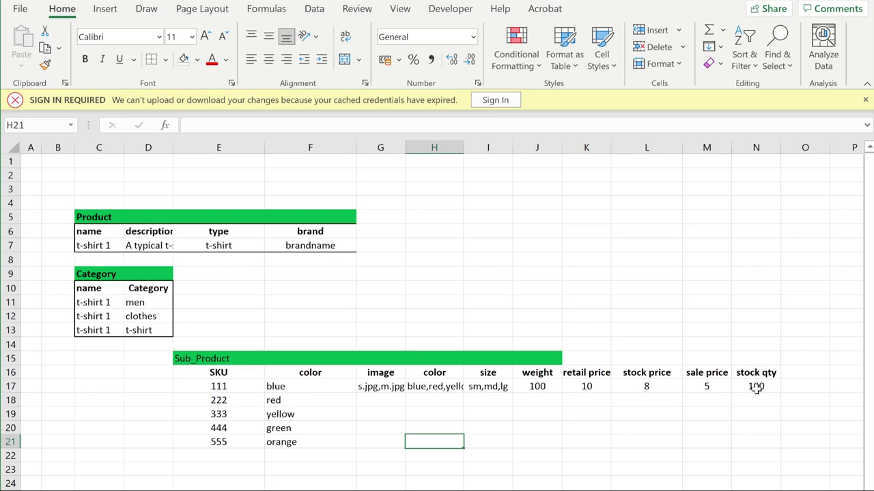
- Fill the stock qty column of the Sub_Product table with 12, 33, 44, 55 and 66 in N18:N22
left_click_drag(753, 389, 758, 418)
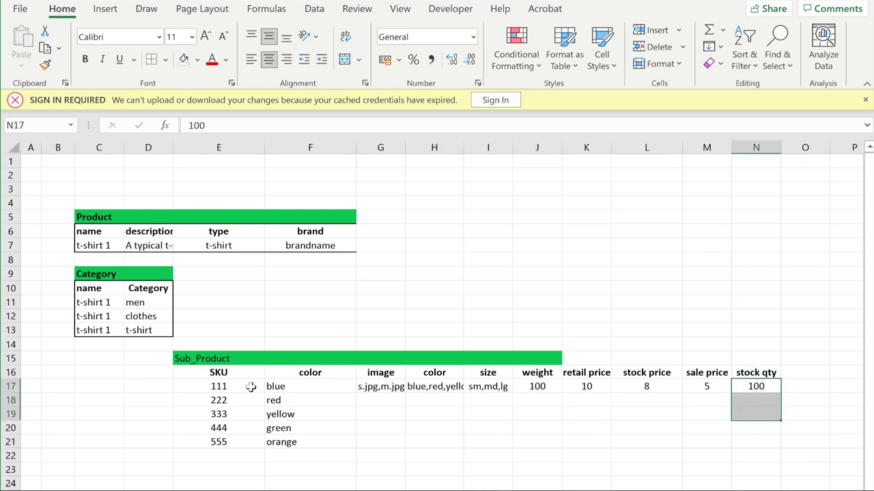
left_click(227, 386)
left_click(754, 400)
type("12")
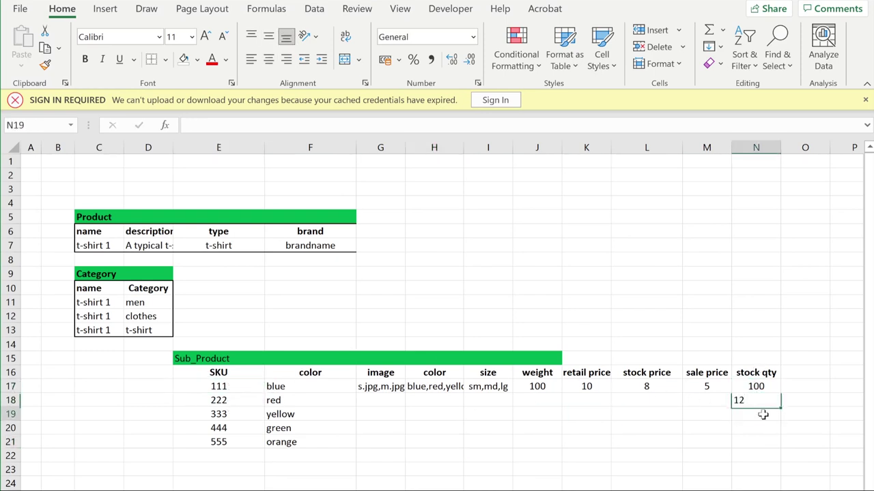
key("Return")
type("33")
key("Return")
type("44")
key("Return")
type("55")
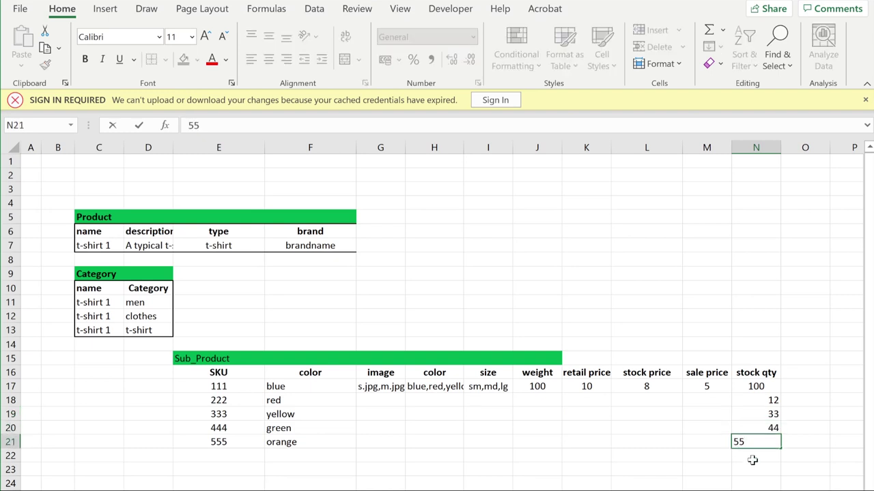
key("Return")
type("66")
left_click(707, 490)
- Enter the sale prices 3, 41, 4, 2 and 3 in M18:M22 of the Sub_Product table
left_click(711, 402)
type("3")
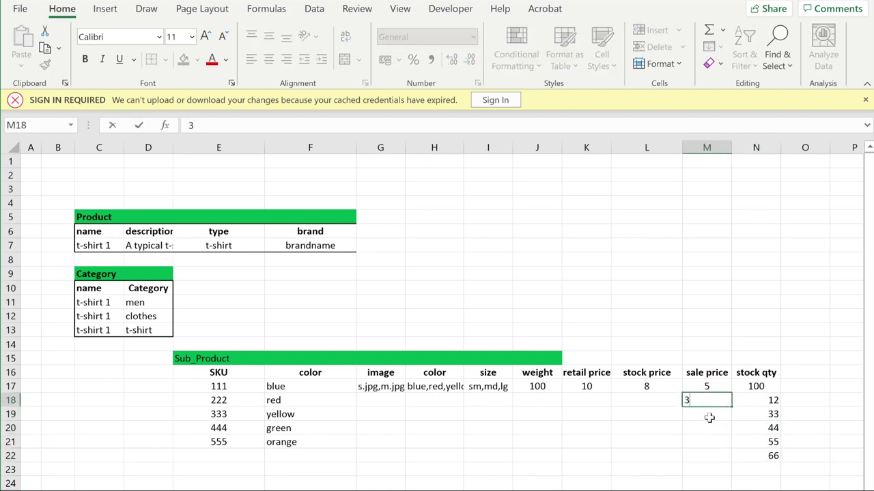
key("Return")
type("41")
key("Return")
type("4")
key("Return")
type("2")
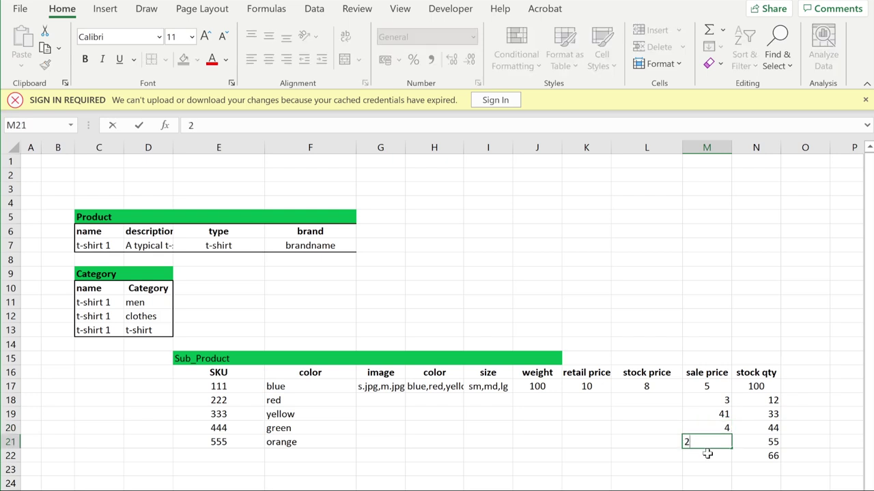
key("Return")
type("3")
- Enter the stock prices 2, 3 and 42 in L18:L20 and 32 in L22
left_click(644, 407)
type("2")
key("Return")
type("3")
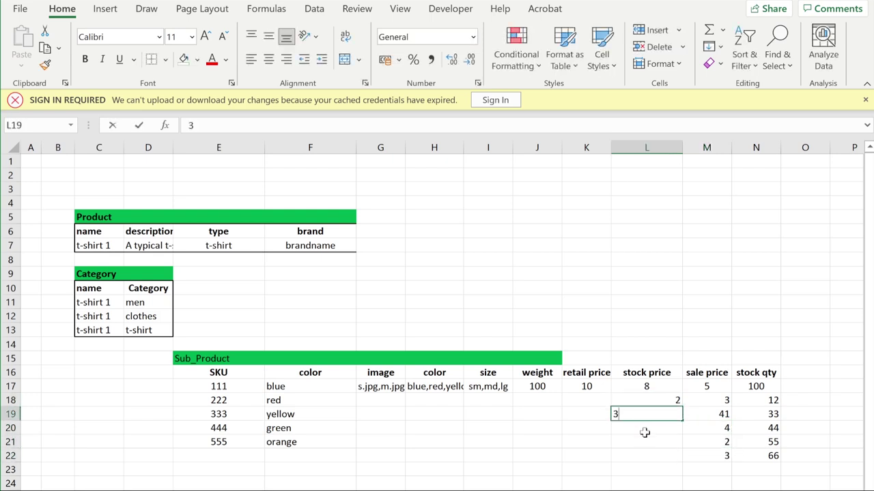
key("Return")
type("42")
key("Return")
key("Return")
type("32")
left_click(585, 402)
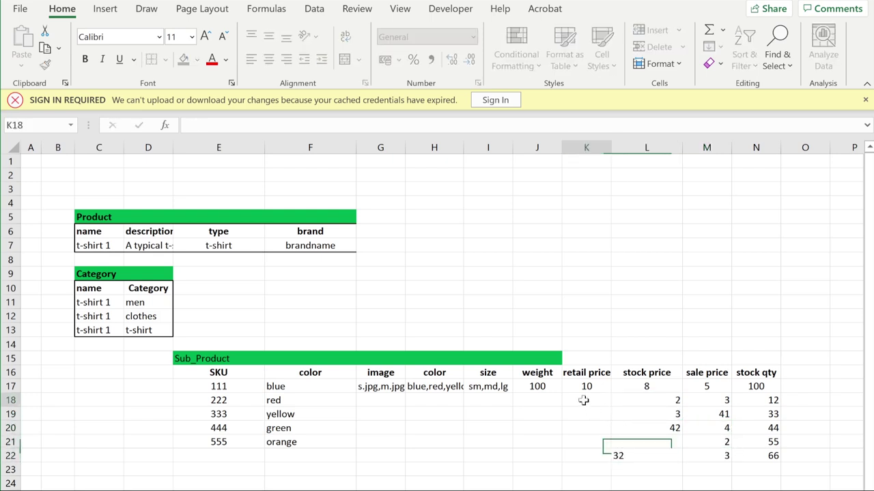
- Clear the surplus values in L22:N22 below the last SKU row and set the stock price in L21 to 3
left_click(668, 453)
key("Delete")
left_click(715, 456)
left_click(771, 455)
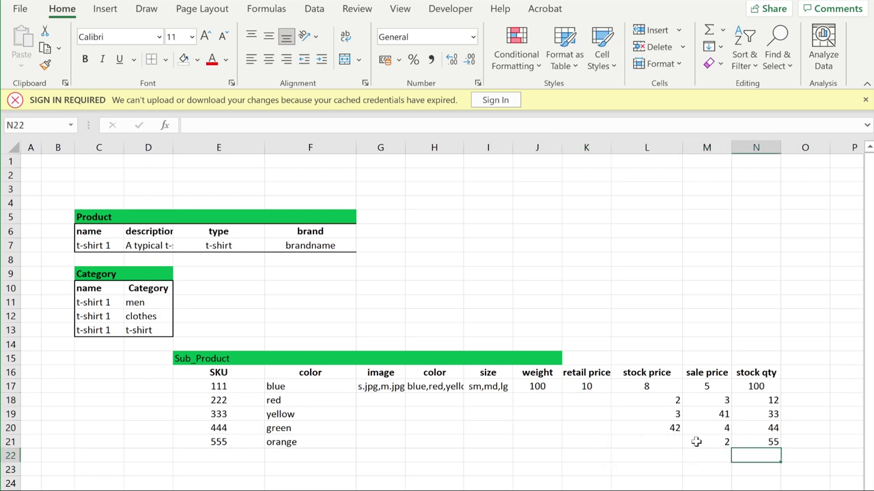
left_click(684, 441)
left_click(654, 443)
type("3")
- Enter the retail prices 1, 2, 3 and 2 in K18:K21 of the Sub_Product table
left_click(587, 401)
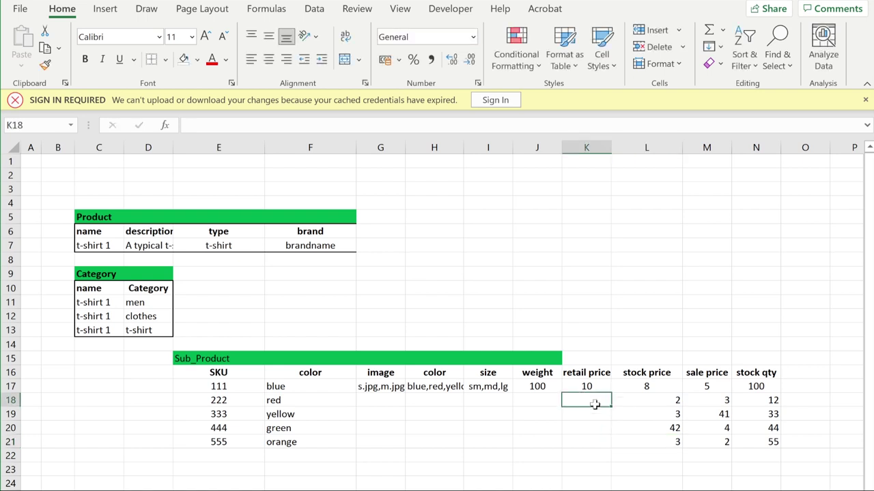
type("1")
key("Return")
type("2")
left_click(584, 428)
type("3")
key("Return")
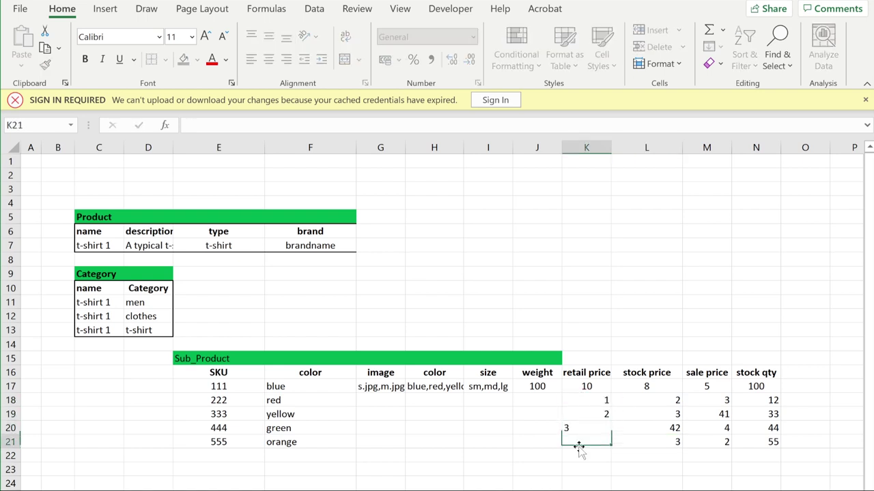
type("2")
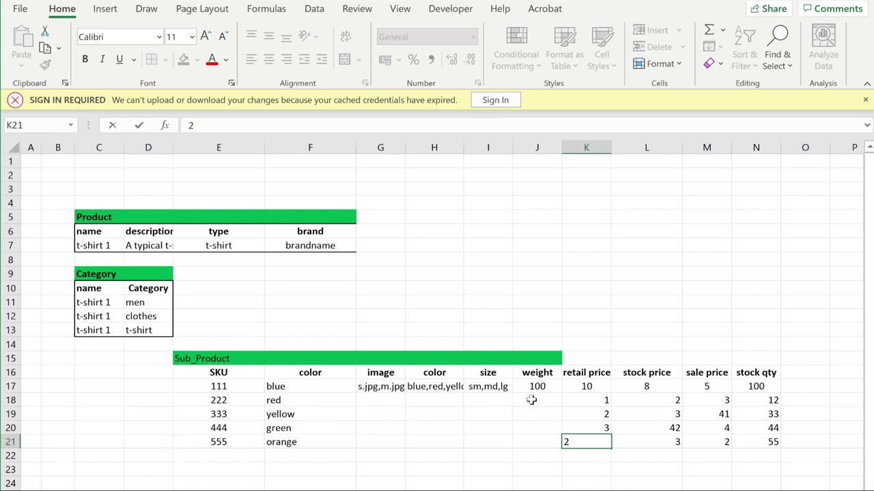
left_click(635, 468)
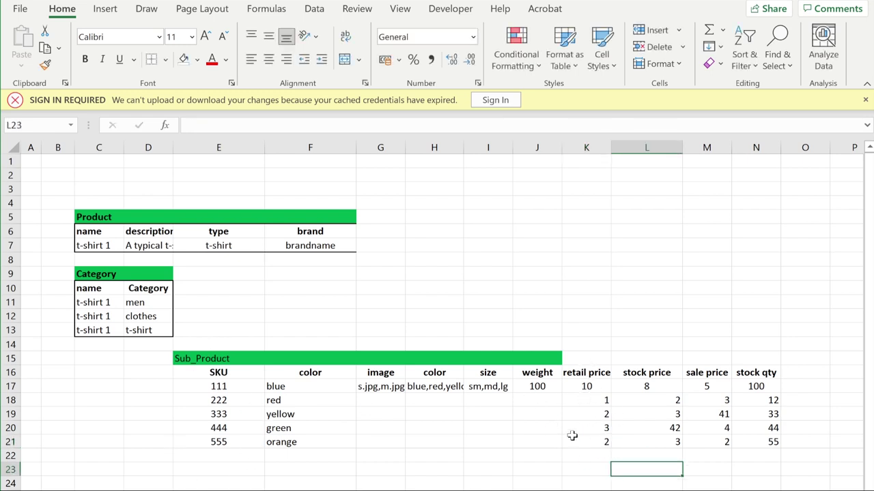
- Enter the weights 12, 222, 223 and 332 in J18:J21 of the Sub_Product table
left_click(539, 402)
type("12")
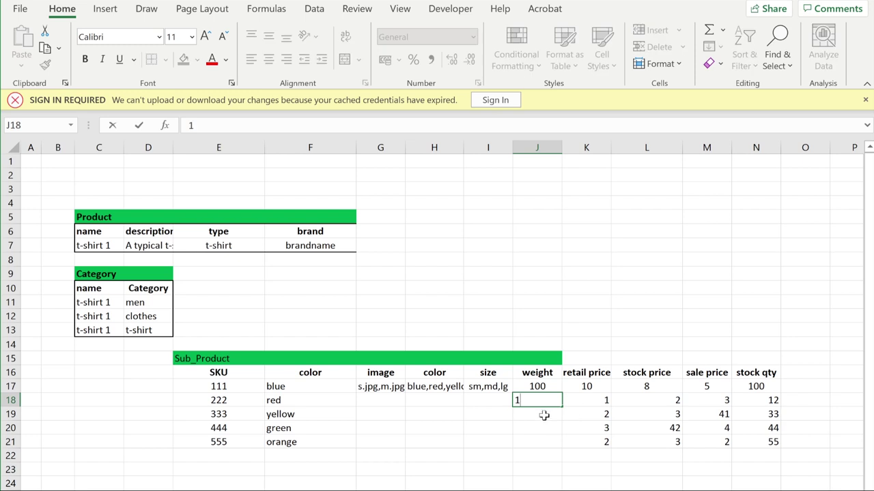
left_click(543, 413)
type("222")
left_click(540, 427)
type("22")
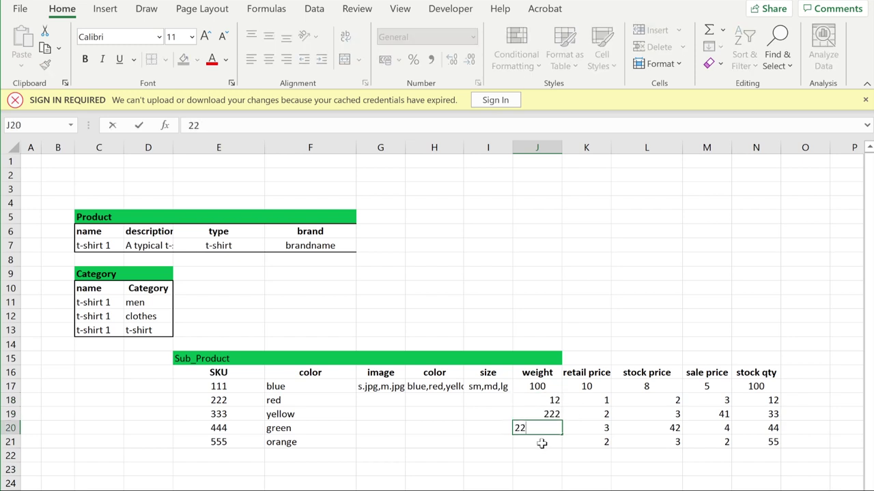
type("3")
left_click(541, 444)
type("332")
left_click(554, 483)
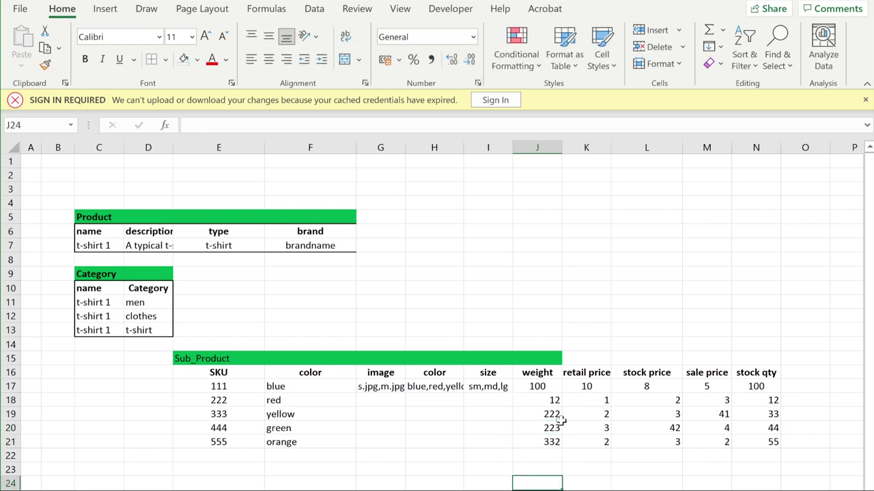
left_click_drag(544, 382, 772, 444)
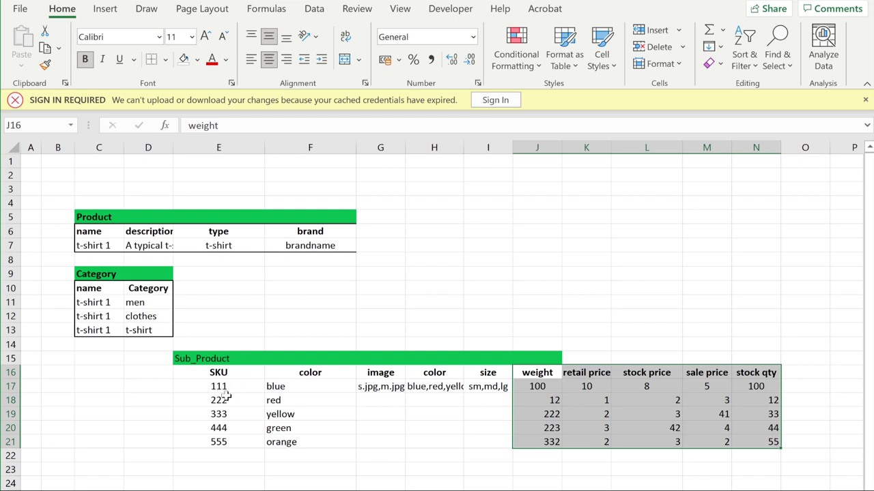
left_click_drag(225, 384, 235, 450)
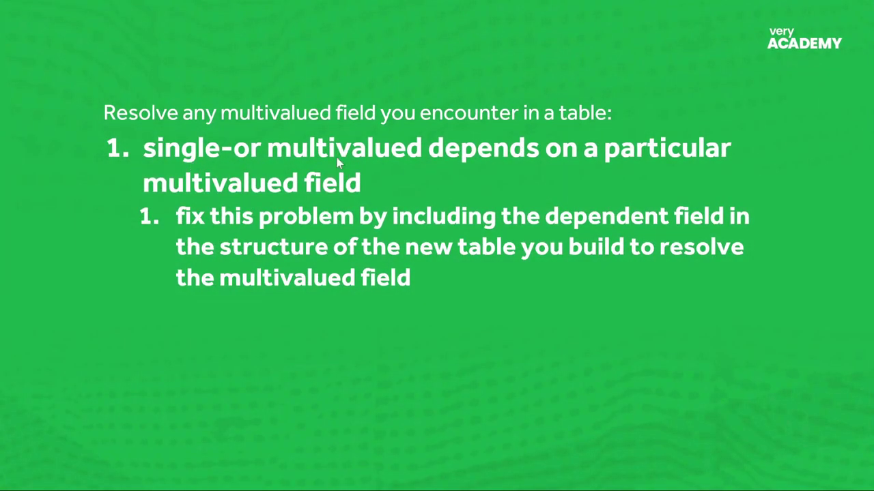
key("Right")
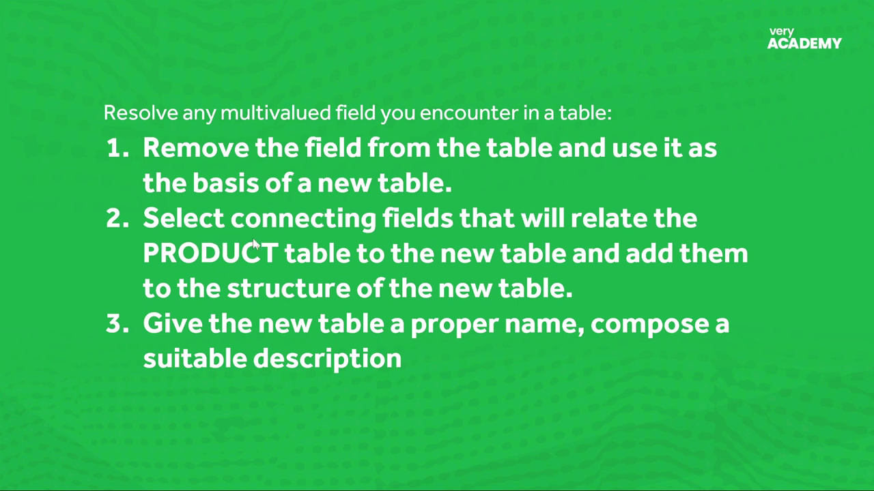
key("Right")
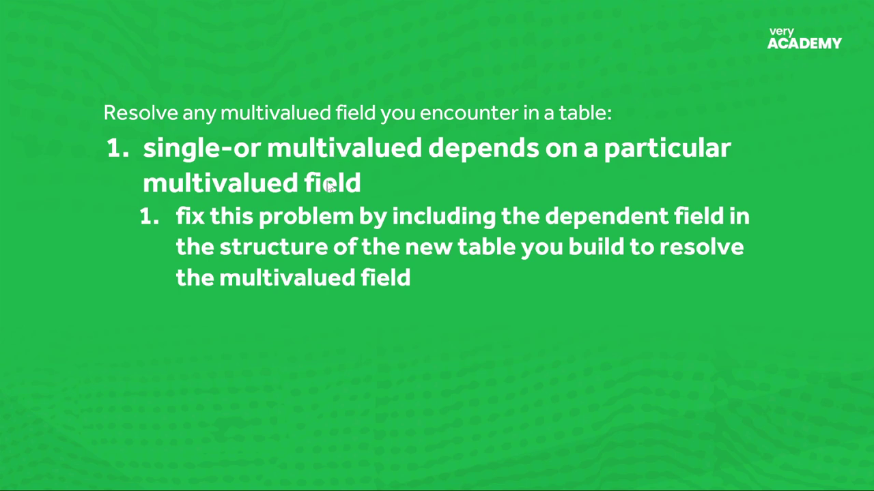
left_click(378, 298)
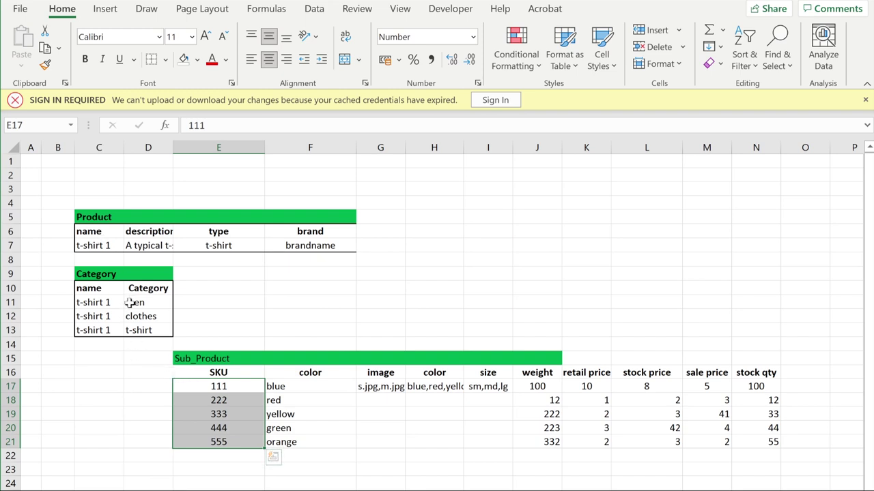
- Copy the name column C10:C13 of the Category table into the Sub_Product table starting at D16
left_click_drag(101, 288, 103, 329)
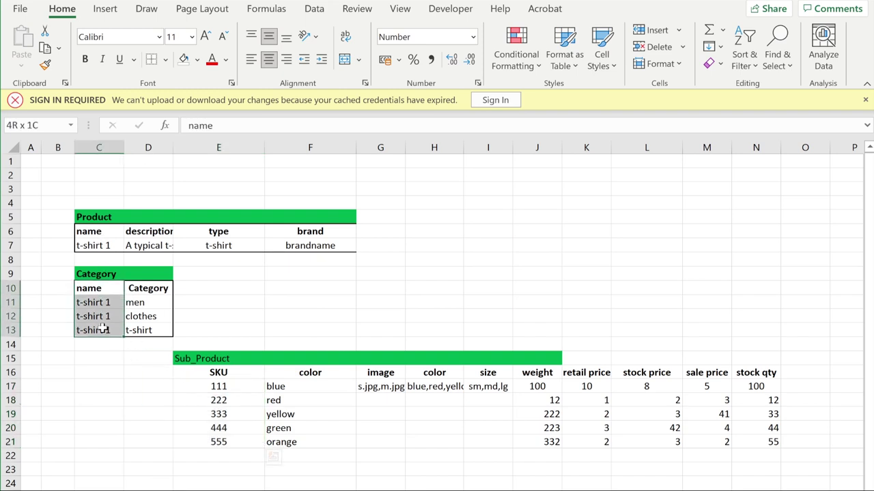
key("ctrl+c")
left_click(153, 374)
key("ctrl+v")
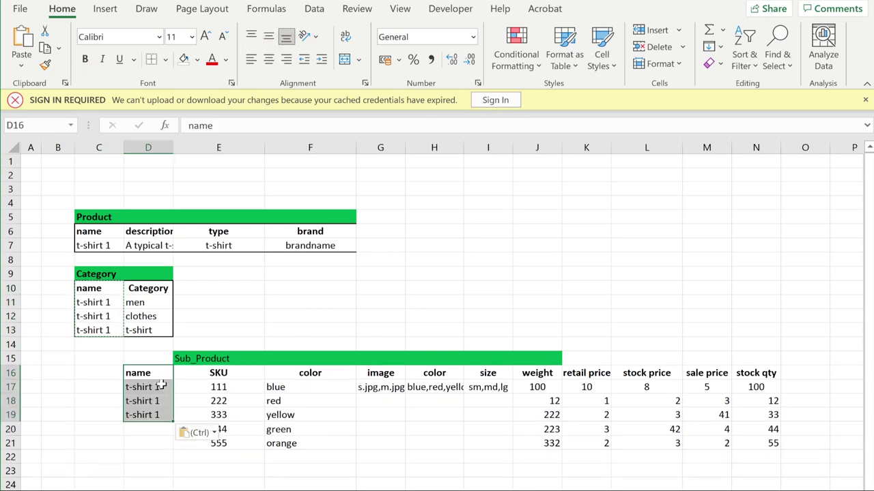
- Copy the product name t-shirt 1 from D19 into D20 and D21 for the remaining SKU rows
left_click(146, 414)
key("ctrl+c")
left_click(146, 430)
key("ctrl+v")
left_click(150, 444)
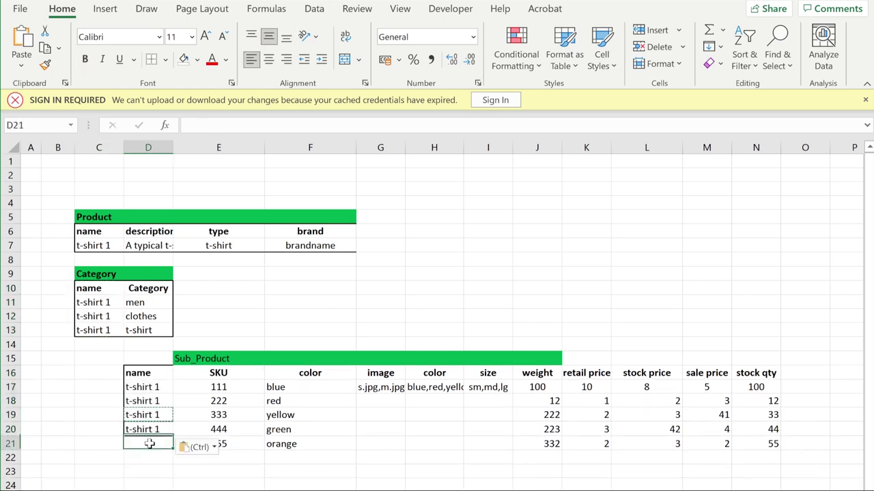
key("ctrl+v")
left_click(148, 471)
- Examine the name column D16:D21 as the connecting field of the Sub_Product table, and end the pending copy
left_click_drag(143, 387, 146, 443)
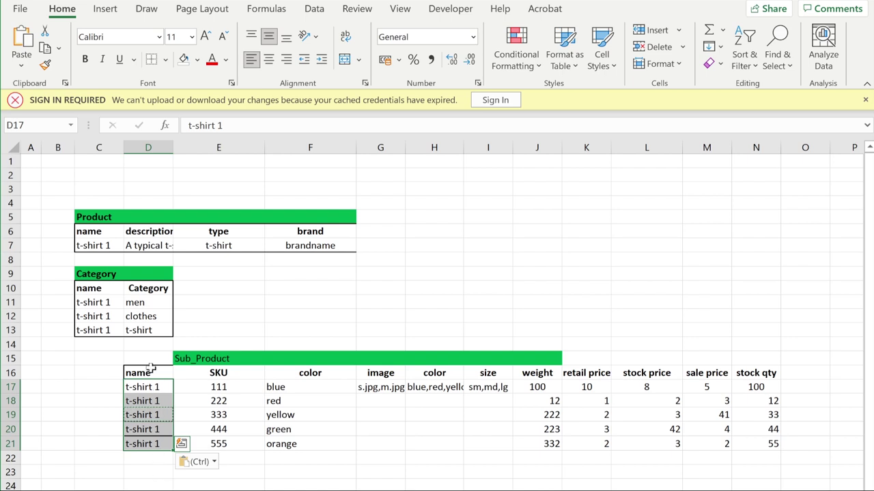
left_click_drag(146, 372, 146, 444)
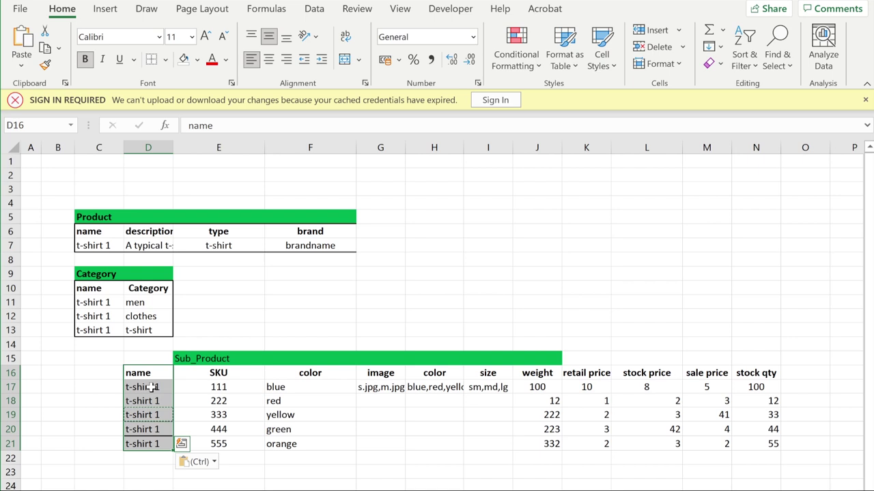
left_click(150, 387)
left_click(151, 401)
left_click(150, 387)
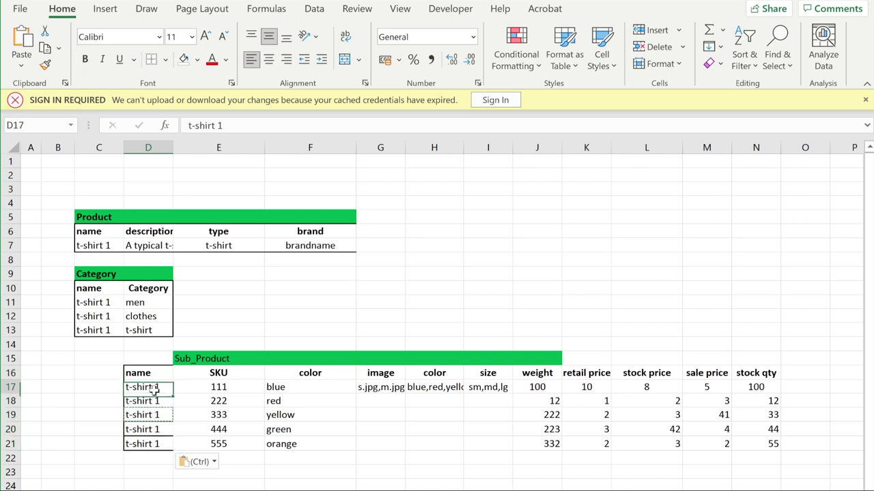
left_click_drag(150, 387, 147, 444)
left_click(148, 483)
left_click_drag(146, 373, 142, 443)
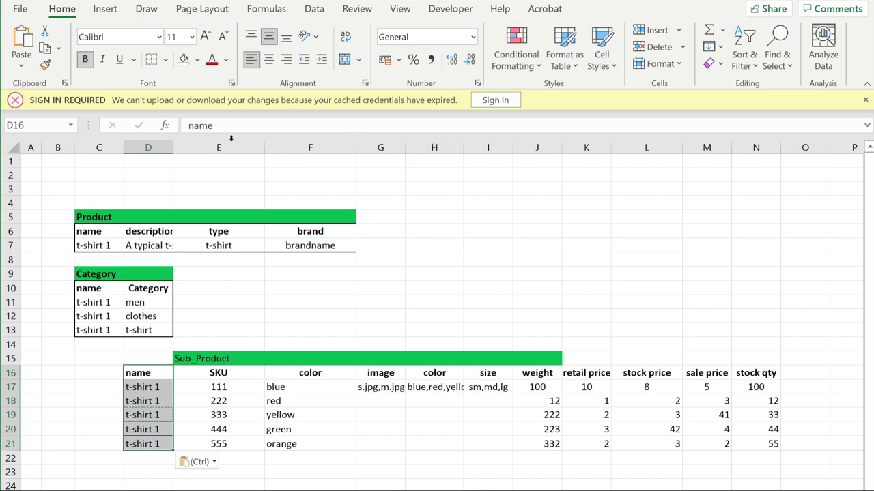
key("Escape")
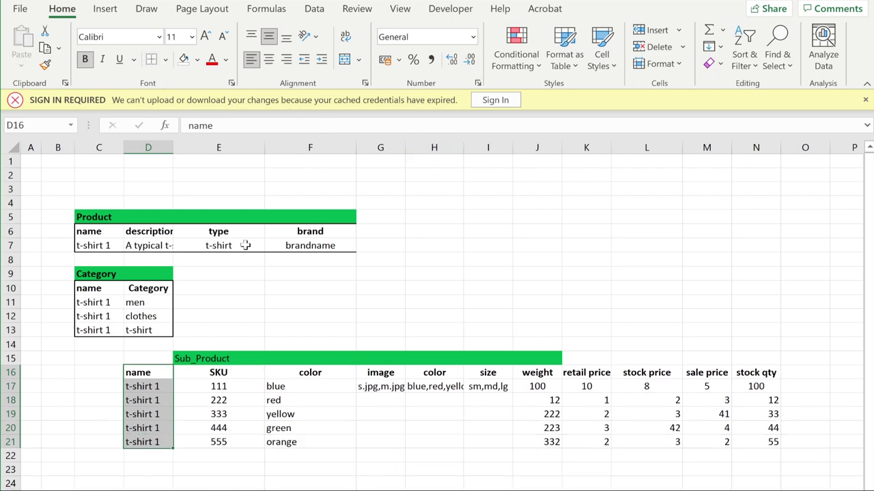
- Move the Sub_Product title bar to start at D15 and extend its green fill across to N15
left_click(222, 274)
left_click_drag(223, 358, 536, 361)
left_click_drag(396, 367, 348, 370)
left_click(361, 469)
left_click_drag(755, 360, 470, 359)
left_click(198, 59)
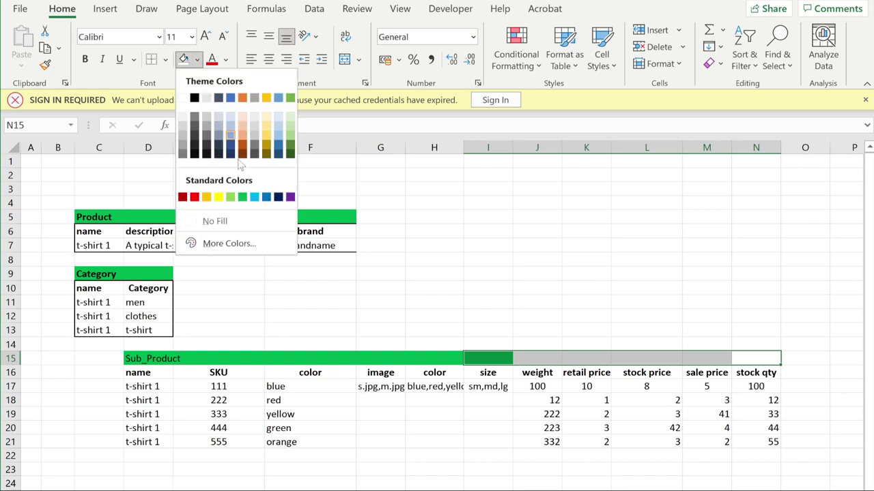
left_click(244, 198)
left_click_drag(503, 319, 503, 329)
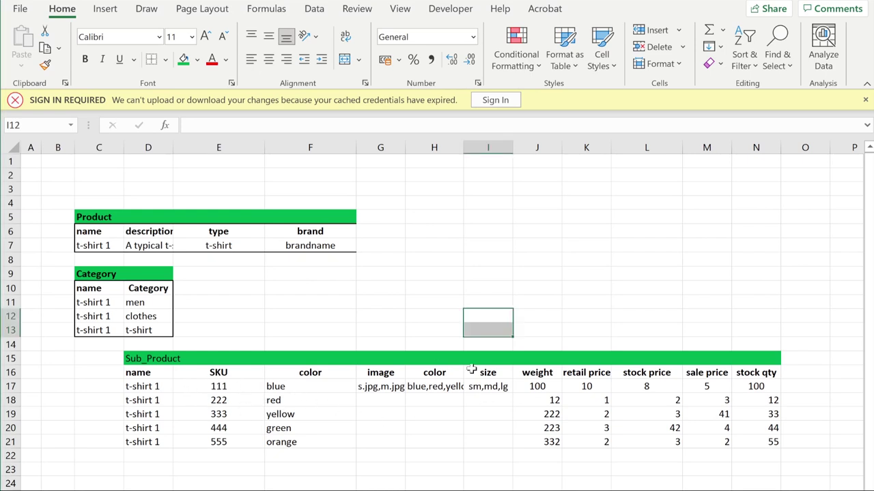
- Replace the size list in I17 with the single value sm
left_click(493, 386)
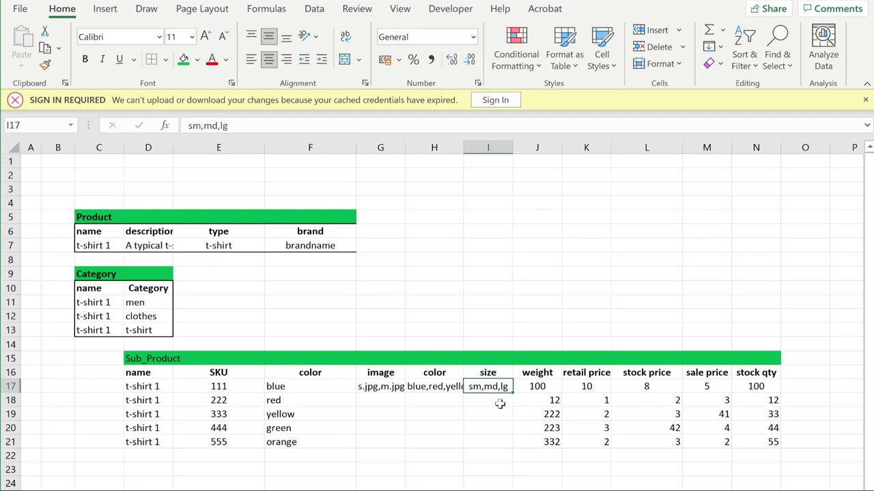
type("sm")
key("Return")
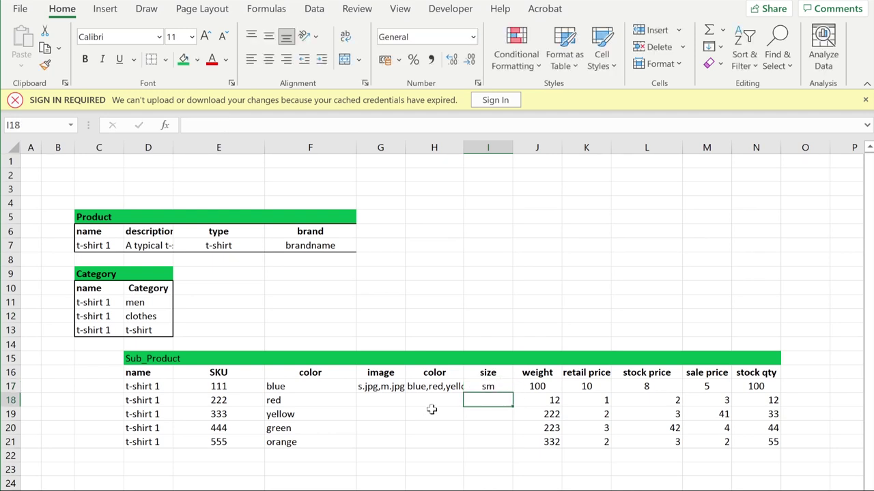
- Enter the size lg in I18 for the SKU 222 row of the Sub_Product table
type("lg")
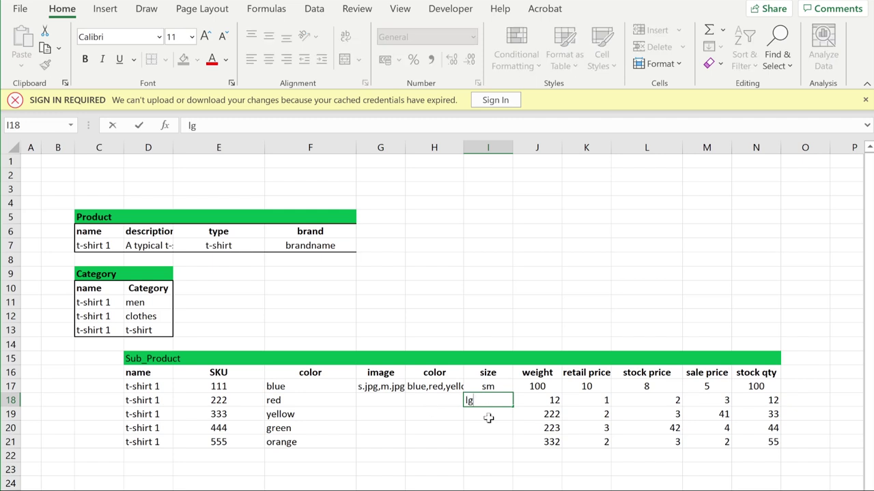
key("Return")
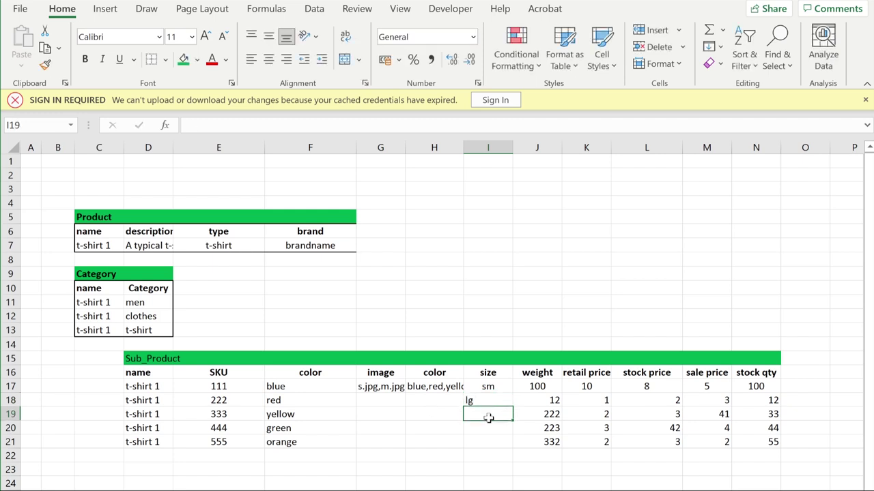
left_click(478, 428)
left_click(474, 441)
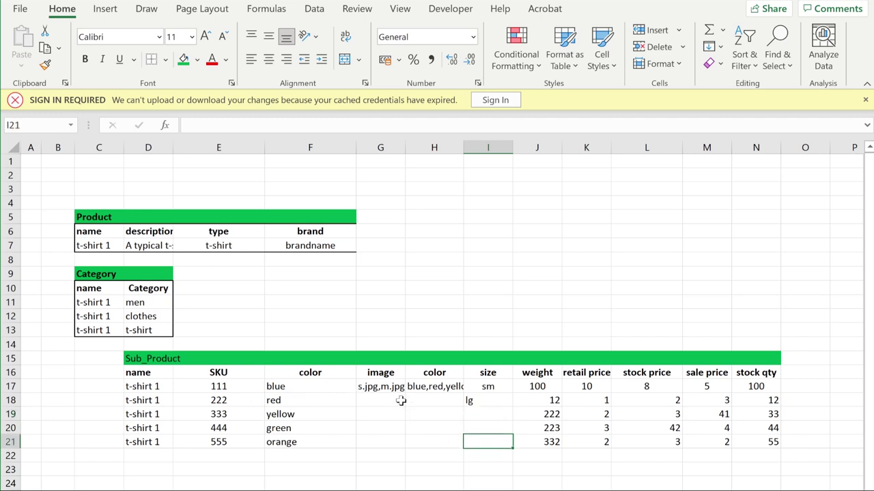
- Copy the color blue from F17 into F18 so SKU 222 carries the same color as SKU 111
left_click(382, 388)
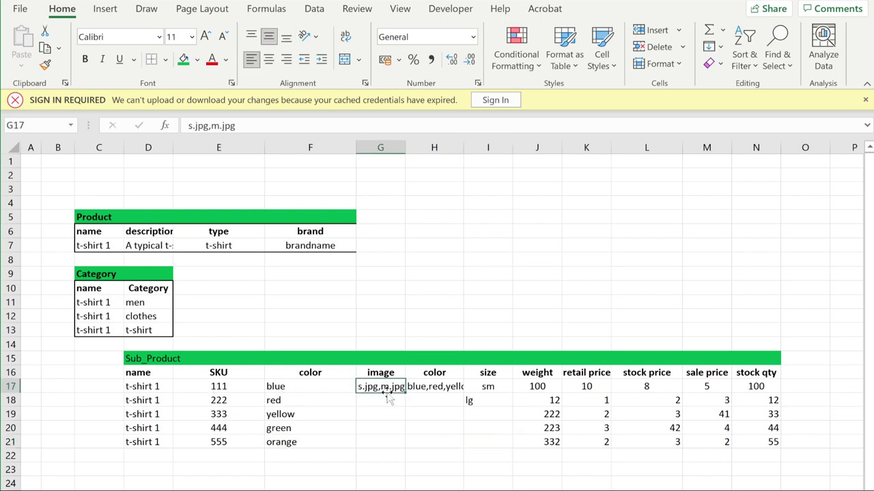
left_click_drag(277, 386, 294, 440)
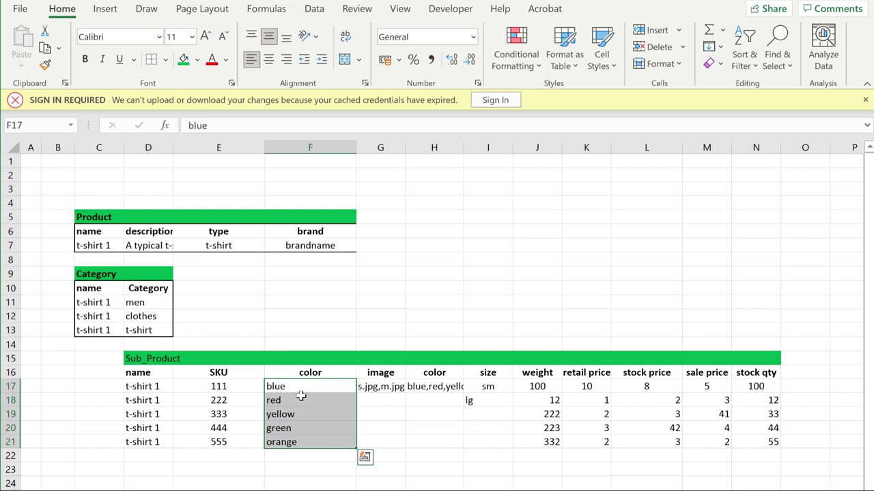
left_click(298, 386)
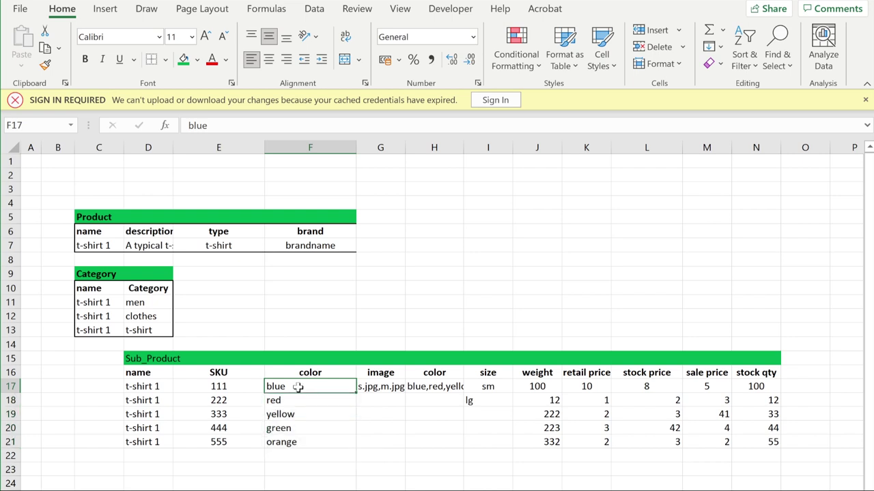
left_click(222, 403)
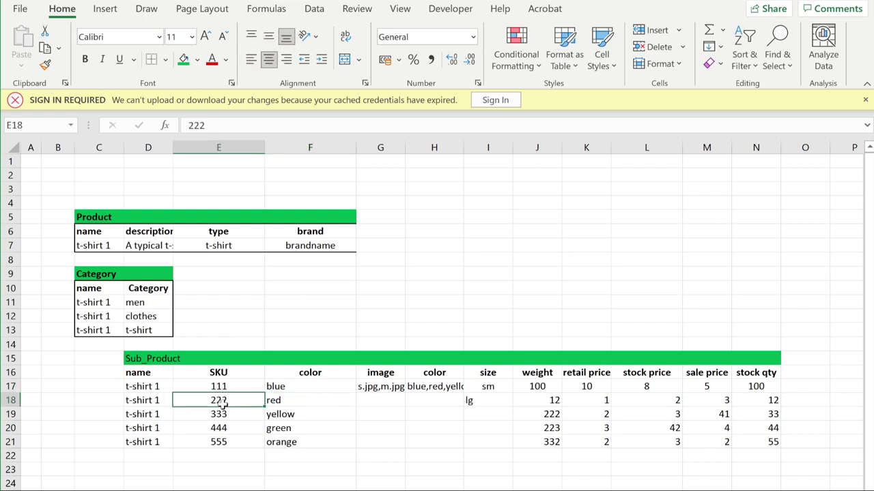
left_click(289, 386)
key("ctrl+c")
left_click(290, 401)
key("ctrl+v")
left_click(293, 428)
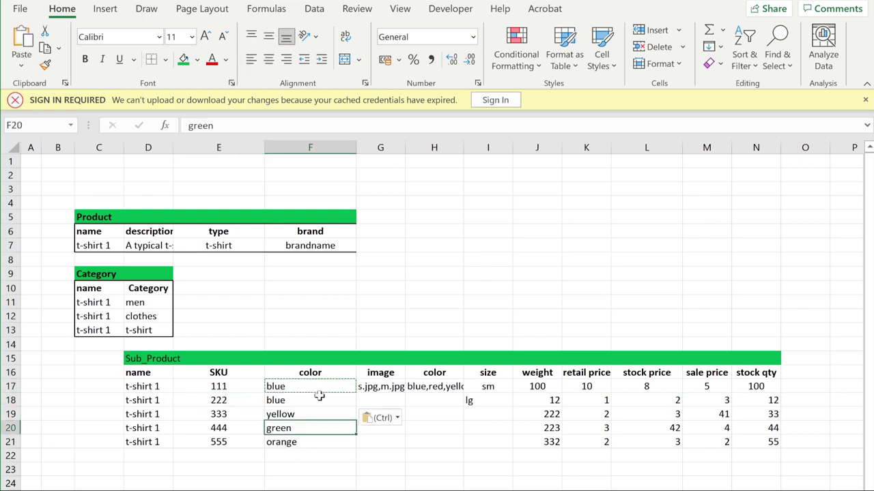
- Clear the duplicate color header in H16 and the multi-valued color list in H17
left_click(377, 387)
left_click(451, 386)
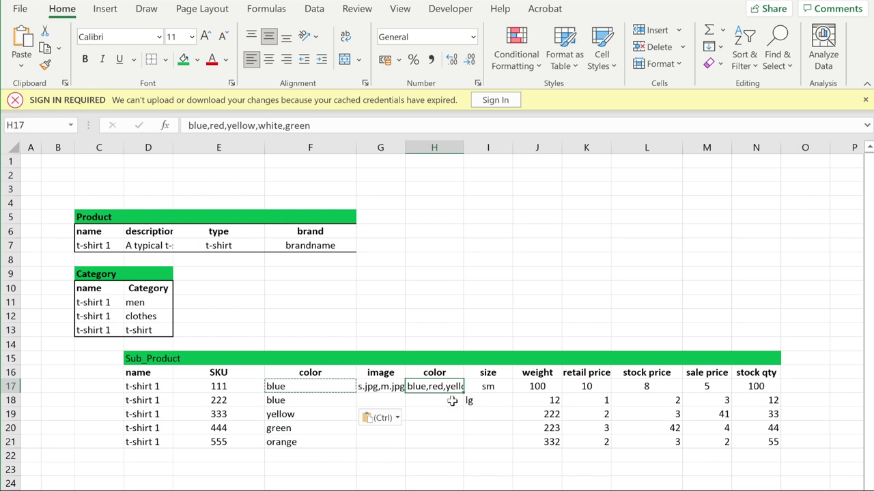
left_click(434, 372)
key("Delete")
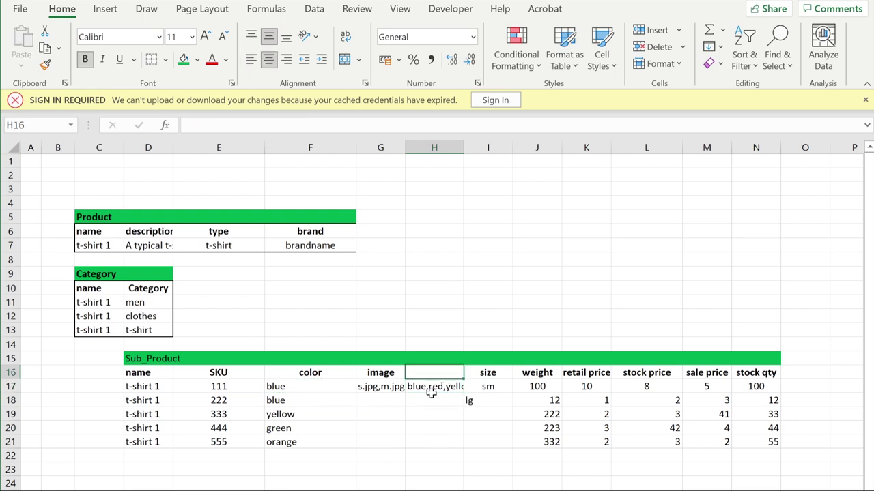
left_click(437, 386)
key("Delete")
left_click(445, 409)
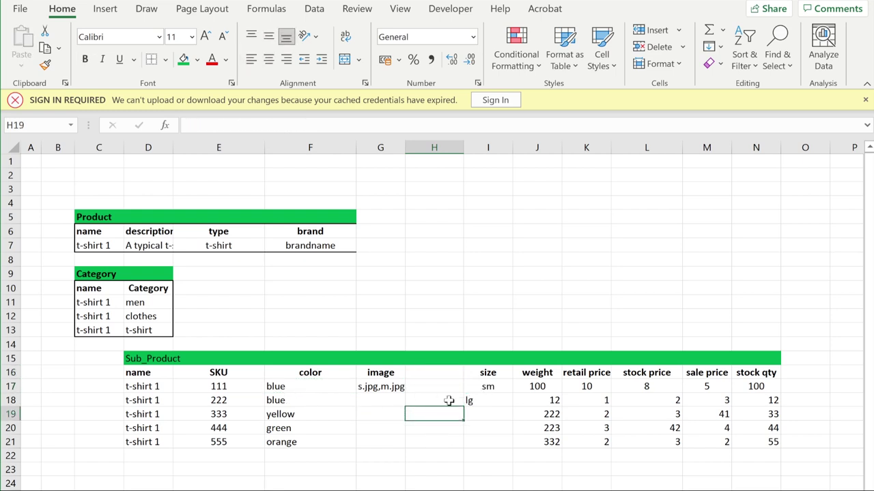
- Examine the size lg in I18 and the repeated color values in F17:F18 of the Sub_Product table
left_click(497, 401)
double_click(496, 401)
double_click(469, 401)
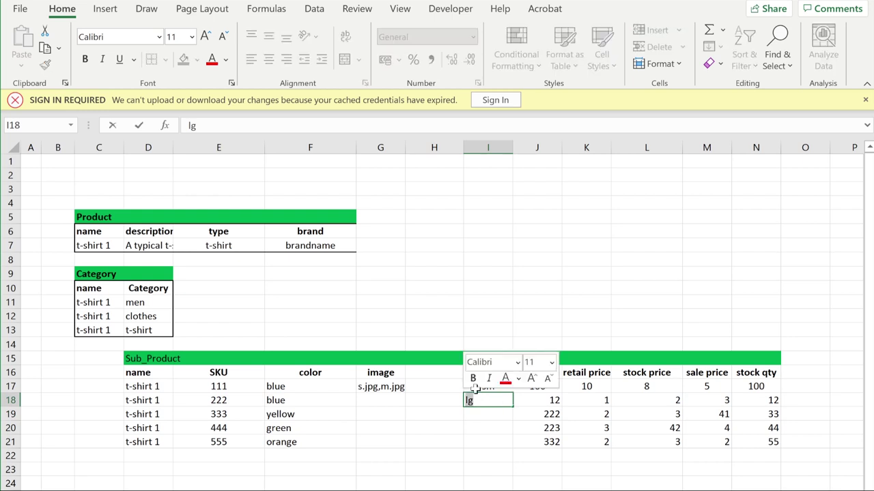
left_click(488, 469)
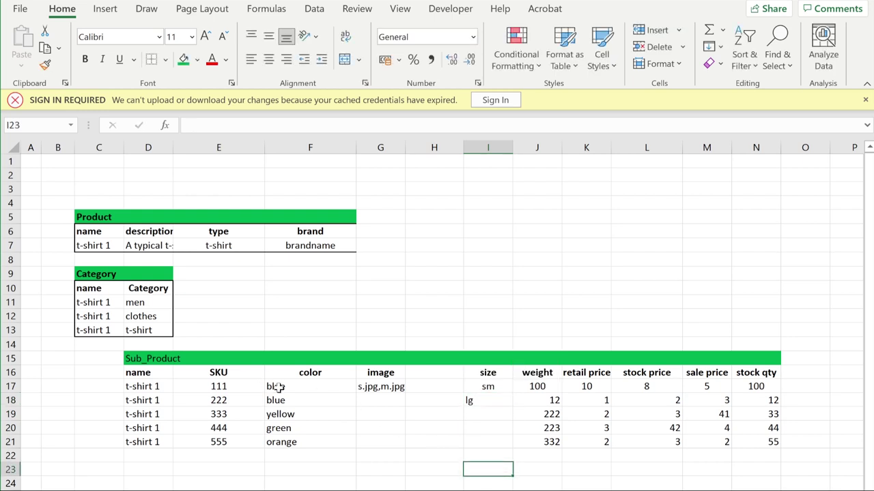
left_click_drag(273, 387, 280, 402)
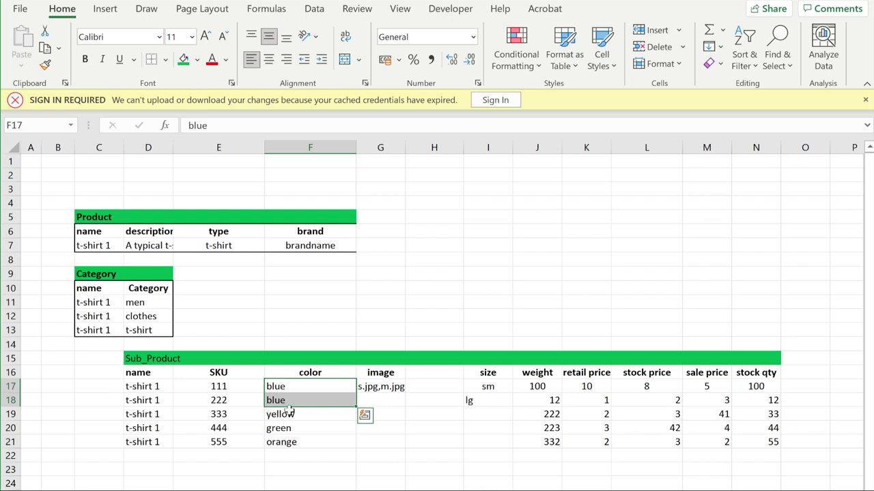
left_click(309, 372)
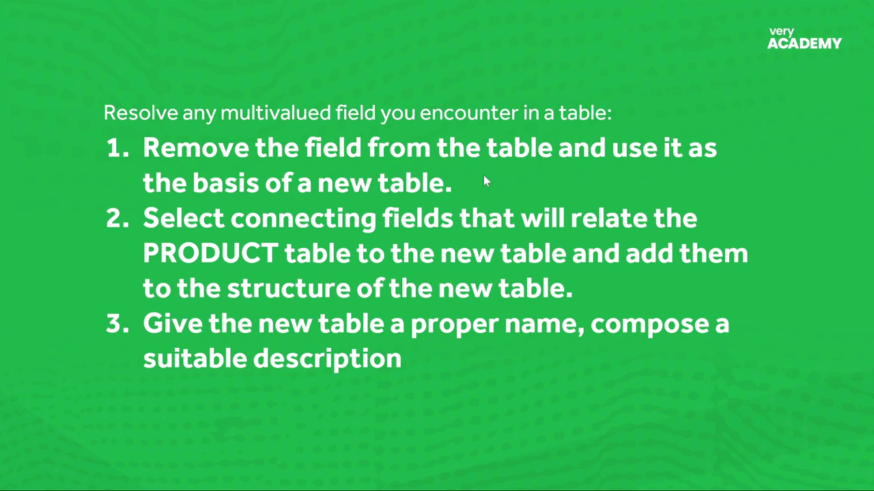
left_click(435, 183)
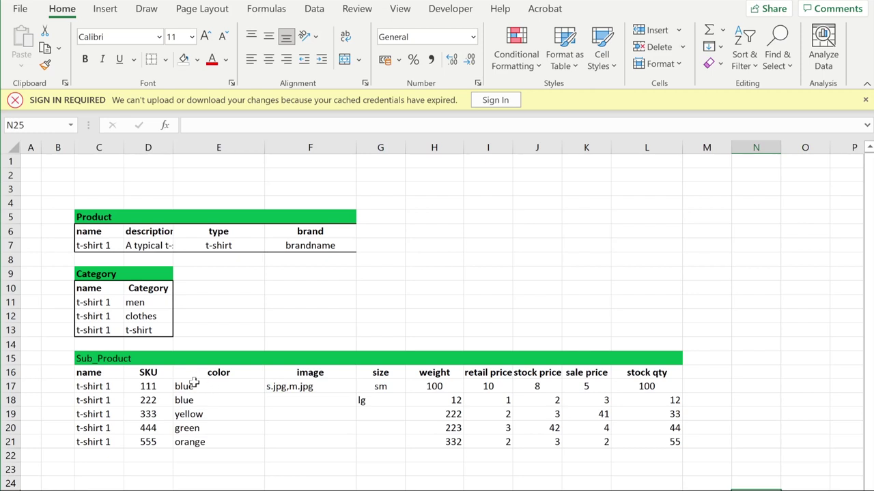
- Make the Sub_Product title in C15 bold and review the name, SKU and color values in row 17
left_click(101, 359)
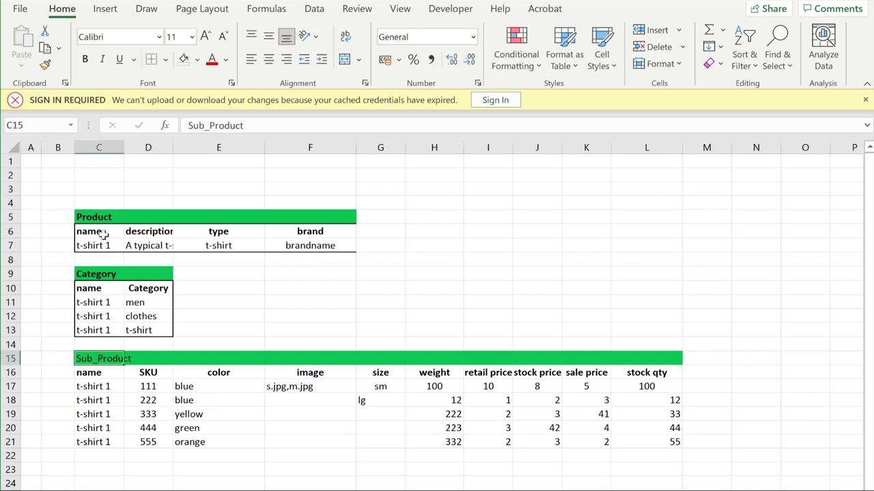
key("ctrl+b")
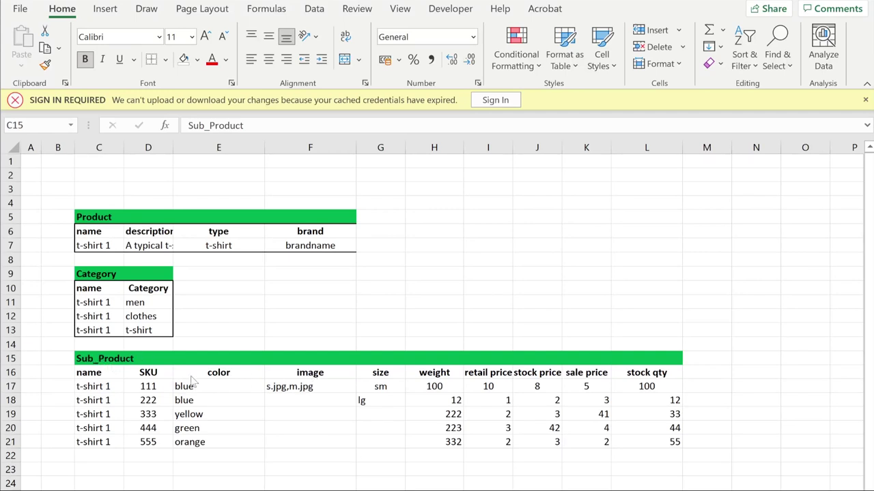
left_click(94, 387)
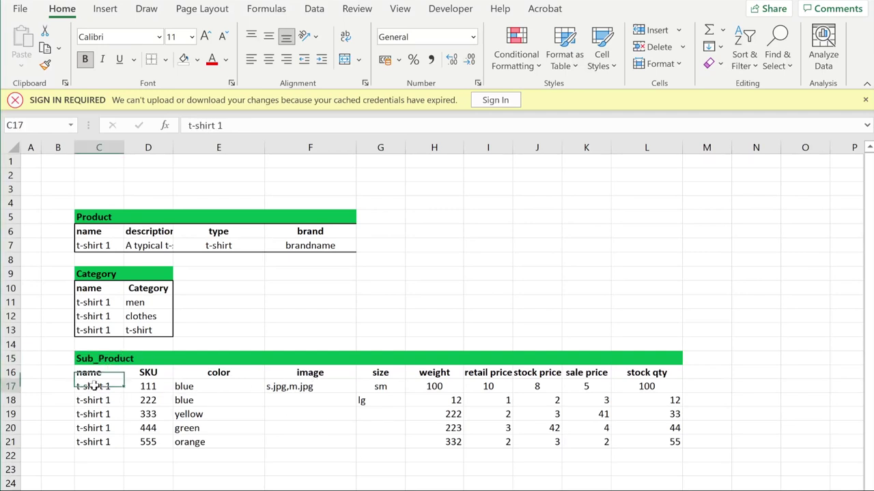
left_click(153, 389)
left_click(223, 391)
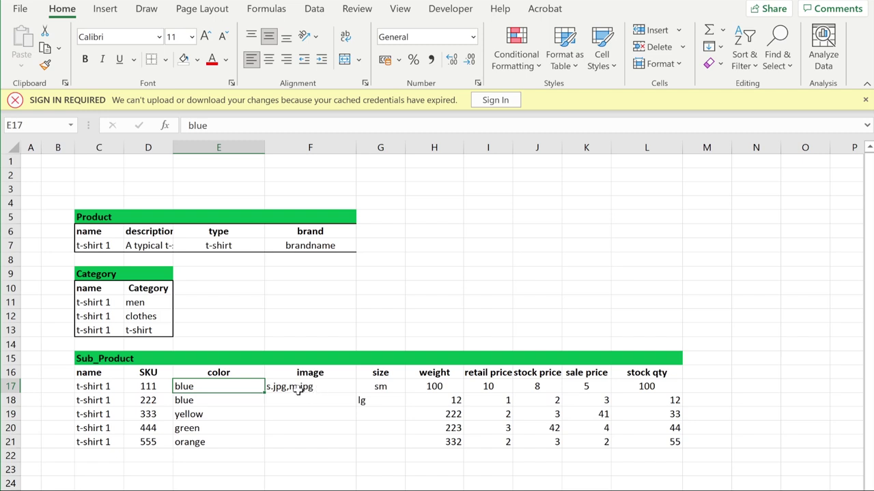
- Move the image header and its multi-valued entry from F16:F17 to D24:D25 as the basis of a new table
left_click(321, 387)
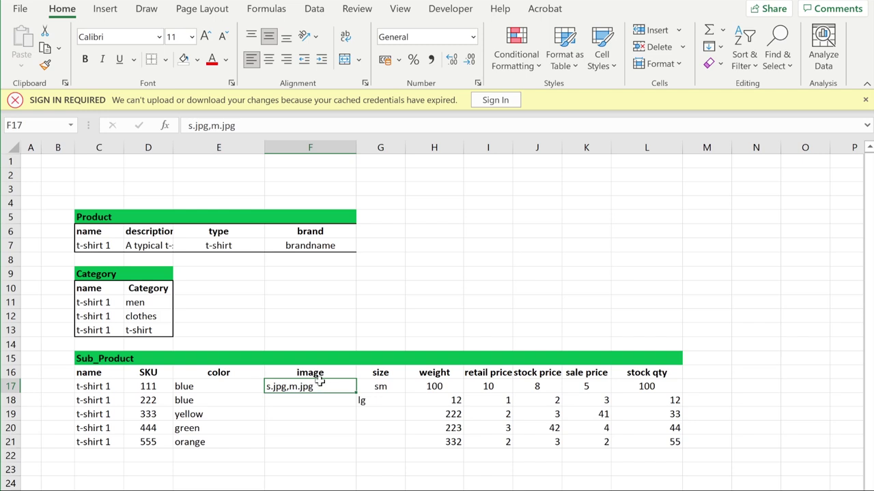
scroll(316, 382, "down", 1)
scroll(316, 383, "down", 2)
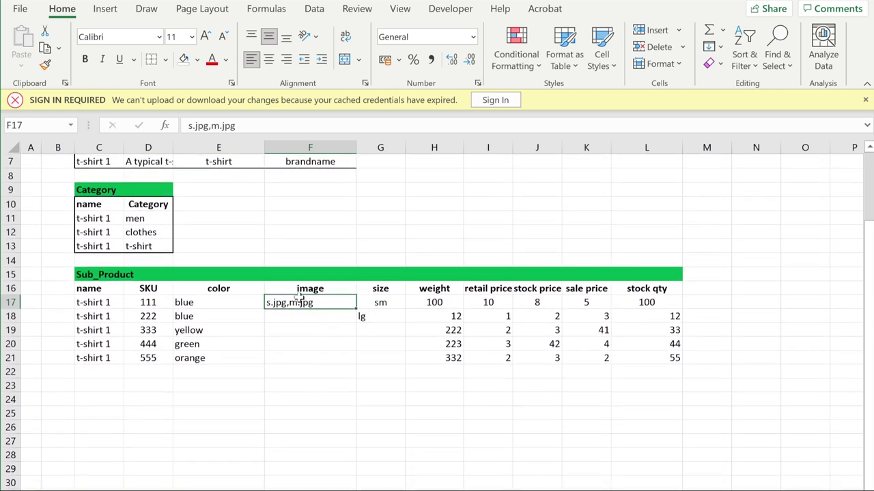
left_click_drag(307, 289, 167, 415)
left_click(243, 438)
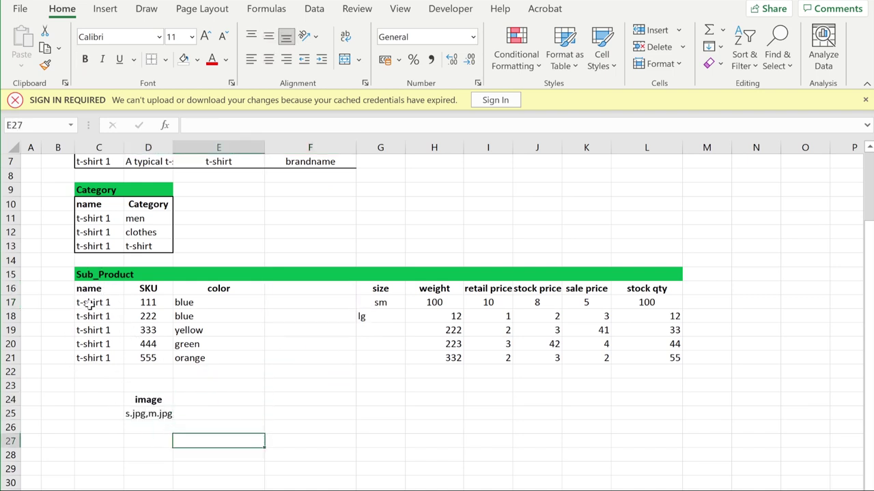
- Copy the name header and t-shirt 1 from C16:C17 into C24:C25 as the new table's connecting field
left_click_drag(98, 292, 95, 302)
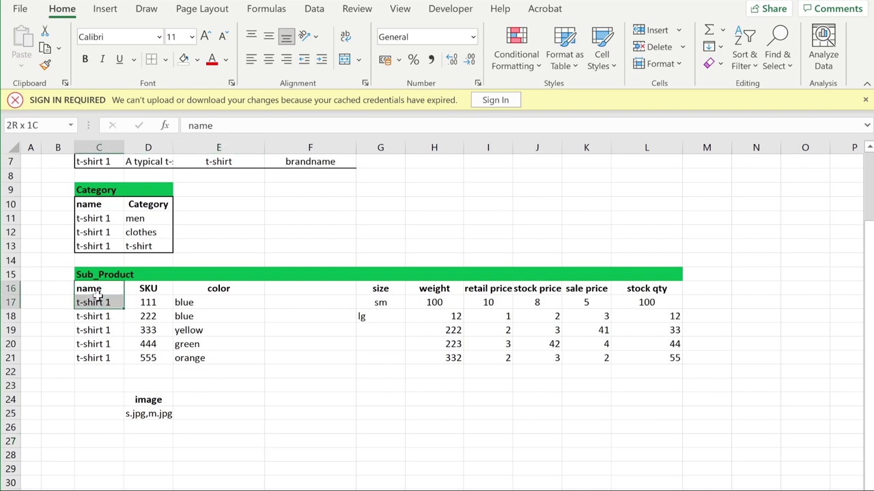
key("ctrl+c")
left_click(105, 400)
key("ctrl+v")
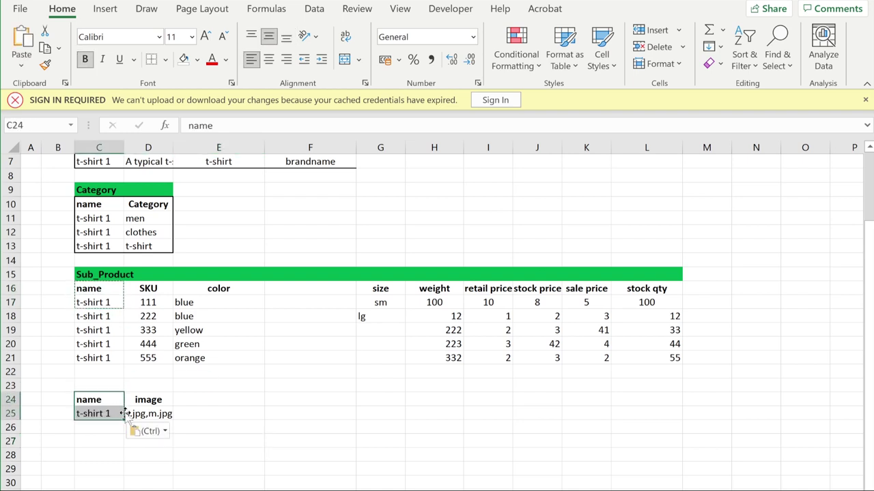
- Title the new image table Media in C23
left_click_drag(116, 386, 143, 387)
left_click(112, 386)
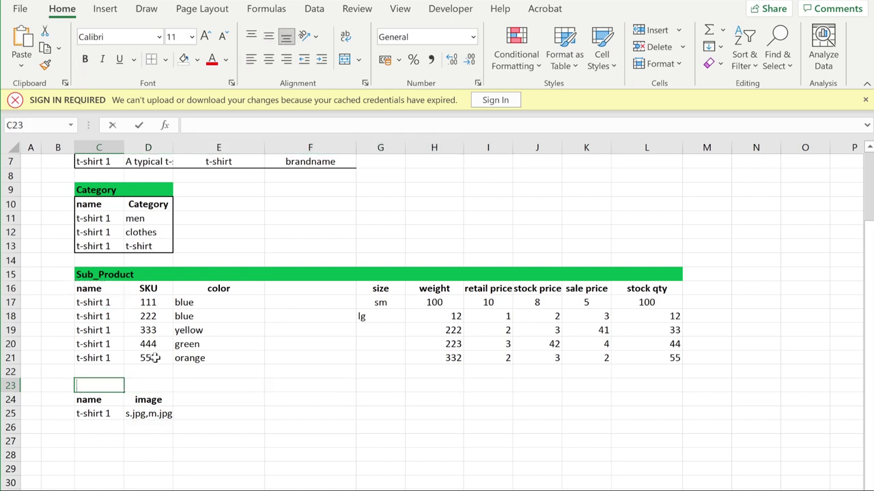
type("MEdia")
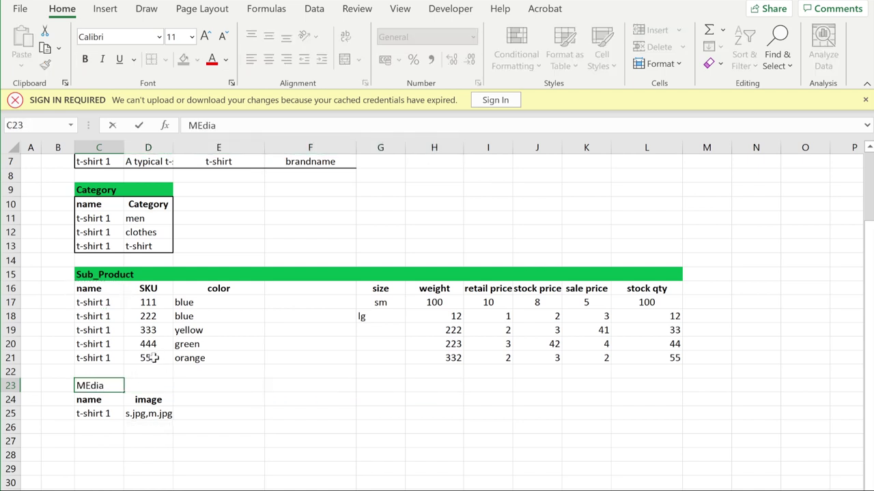
type("i")
key("BackSpace")
key("BackSpace")
key("BackSpace")
type("edia")
left_click(218, 427)
- Fill the Media title bar C23:D23 with the green used by the other table titles
left_click_drag(86, 385, 164, 387)
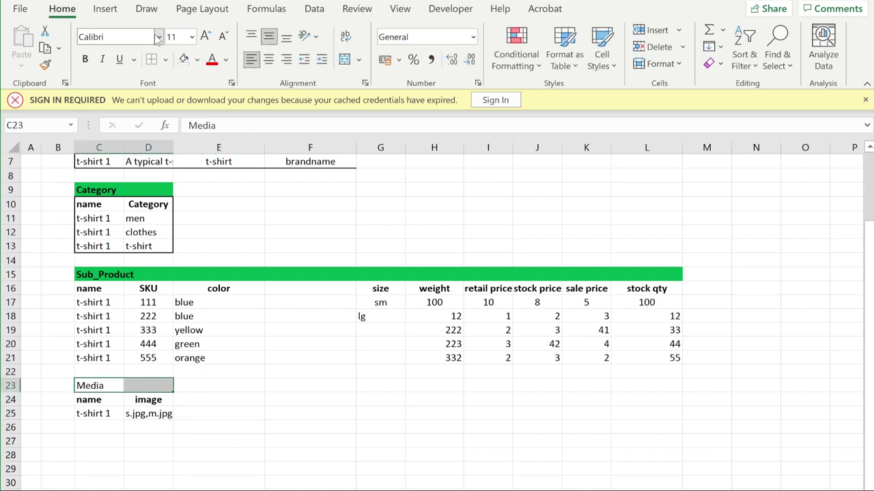
left_click(198, 60)
left_click(243, 198)
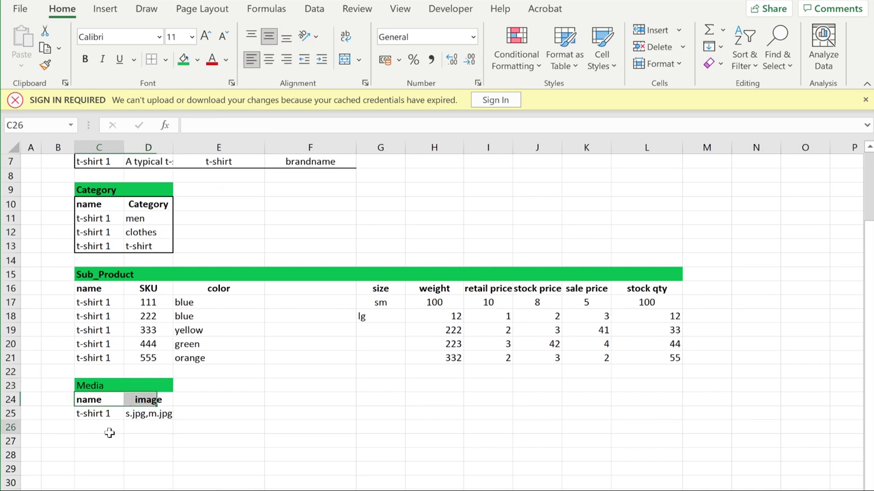
- Copy the product name t-shirt 1 from C25 into C26 and C27 of the Media table
left_click(96, 414)
key("ctrl+c")
left_click(99, 427)
key("ctrl+v")
left_click(112, 441)
key("ctrl+v")
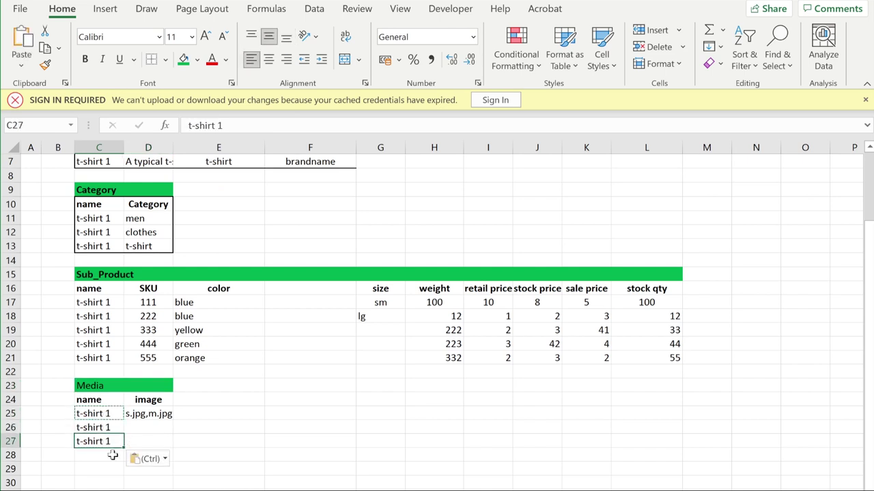
- Replace the image list in D25 of the Media table with the single value sm.jpg
double_click(155, 414)
left_click_drag(172, 414, 127, 413)
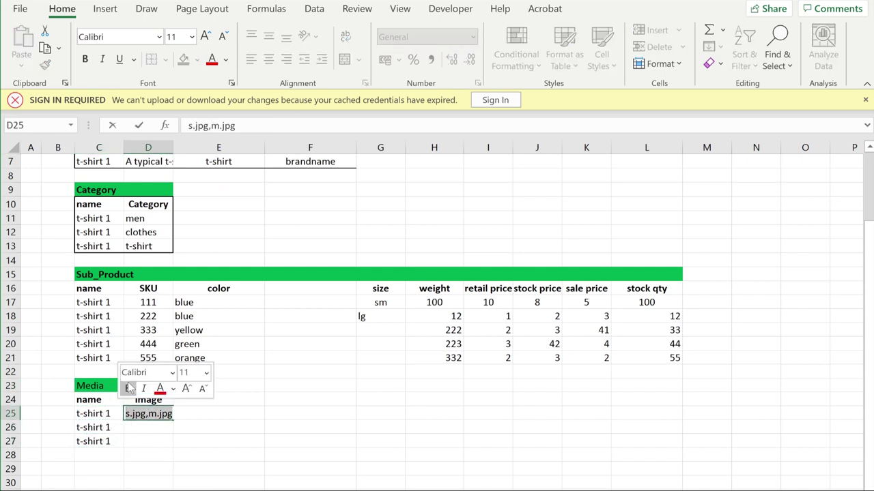
type("sm")
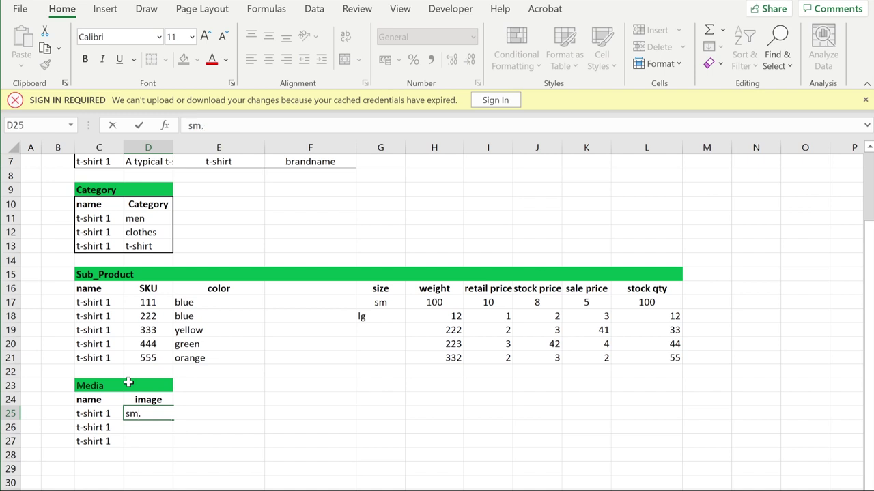
type(".jpg")
left_click(169, 427)
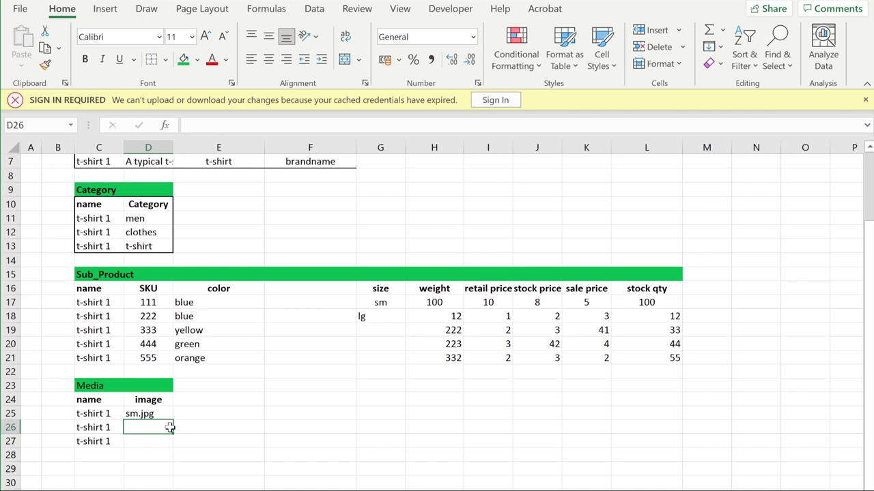
left_click(161, 445)
left_click(204, 430)
left_click(149, 430)
- Move the Sub_Product fields size through stock qty from G16:L21 to F16:K21, closing the gap beside color
left_click_drag(365, 292, 562, 385)
left_click(435, 427)
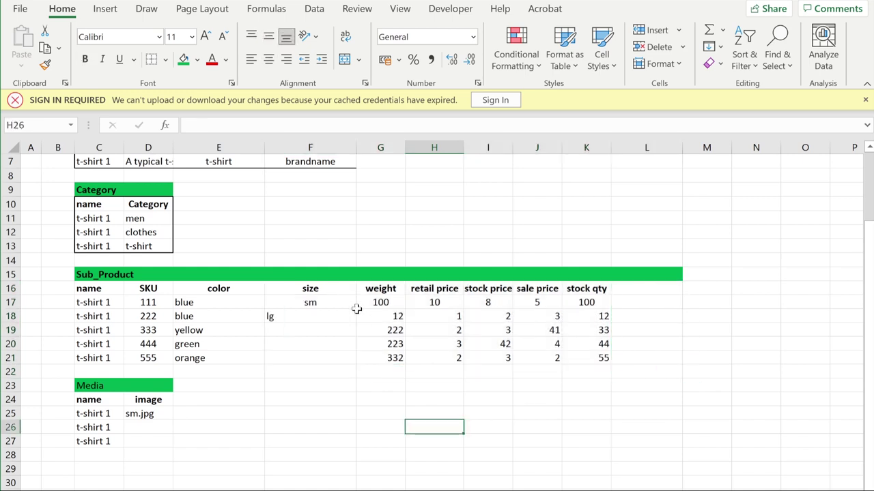
left_click(293, 315)
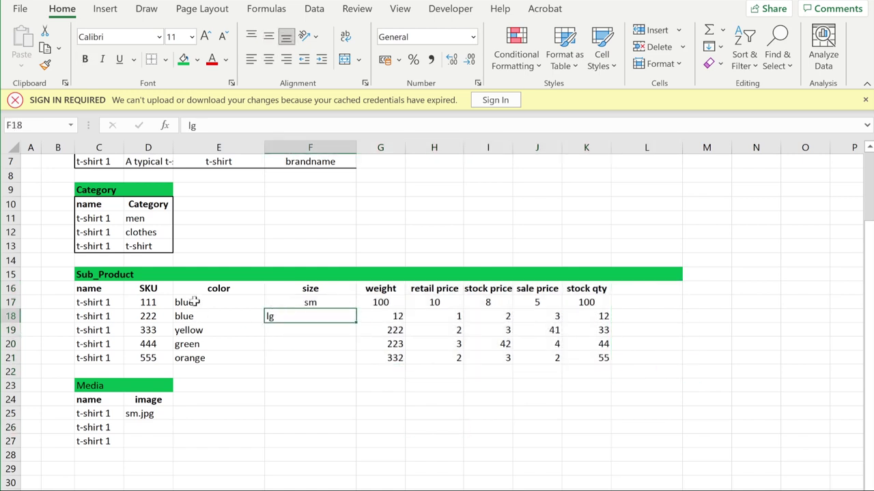
- Center the Sub_Product values from color through stock qty in E17:K21
left_click_drag(182, 302, 601, 358)
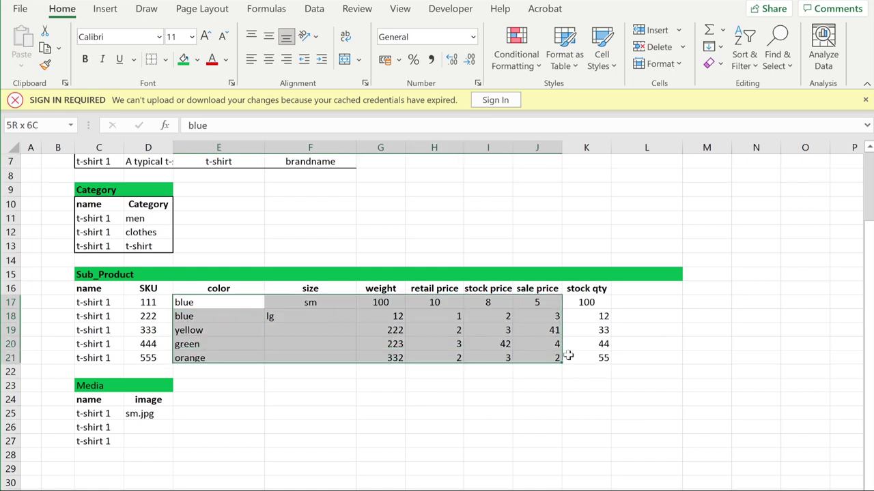
left_click(269, 59)
left_click(384, 397)
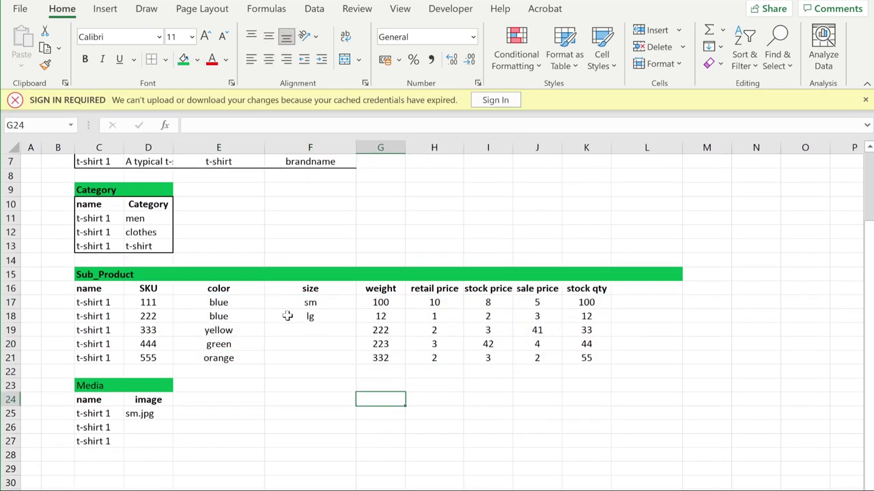
- Examine how the Sub_Product rows relate to the product name in the Product table through SKU, color, size and name
left_click(147, 305)
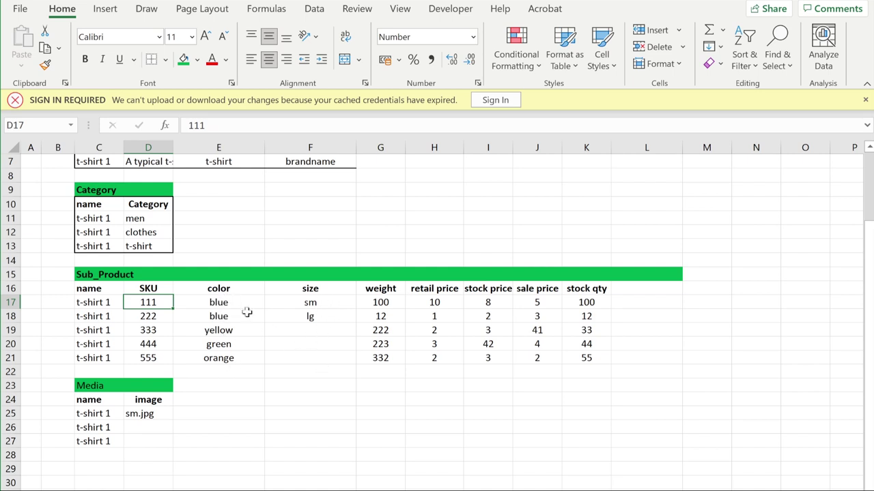
left_click_drag(230, 277, 299, 353)
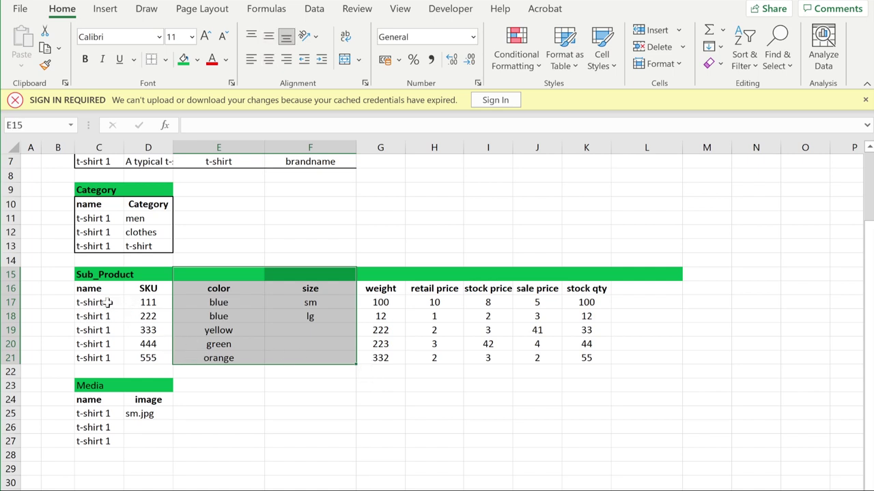
left_click_drag(108, 302, 110, 358)
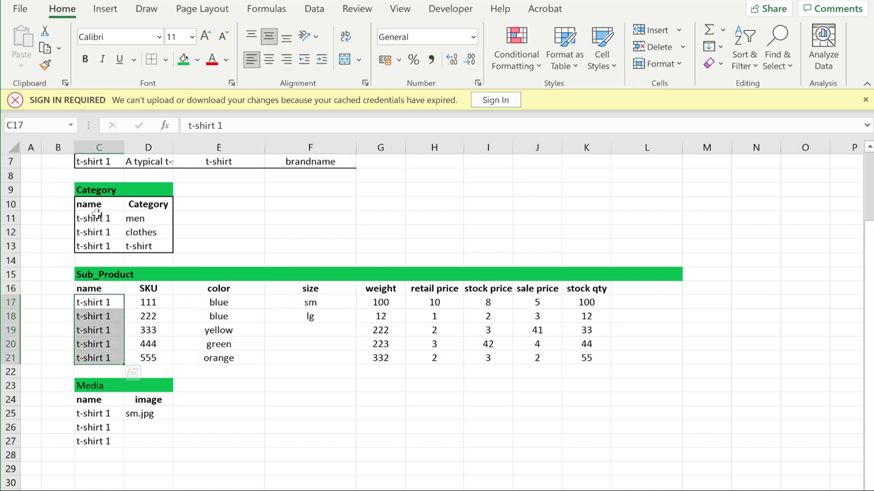
scroll(97, 213, "up", 2)
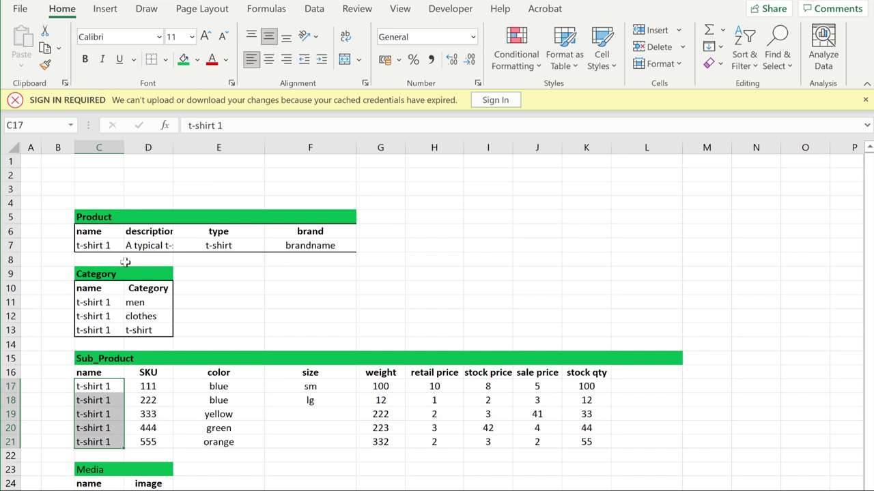
left_click(338, 312)
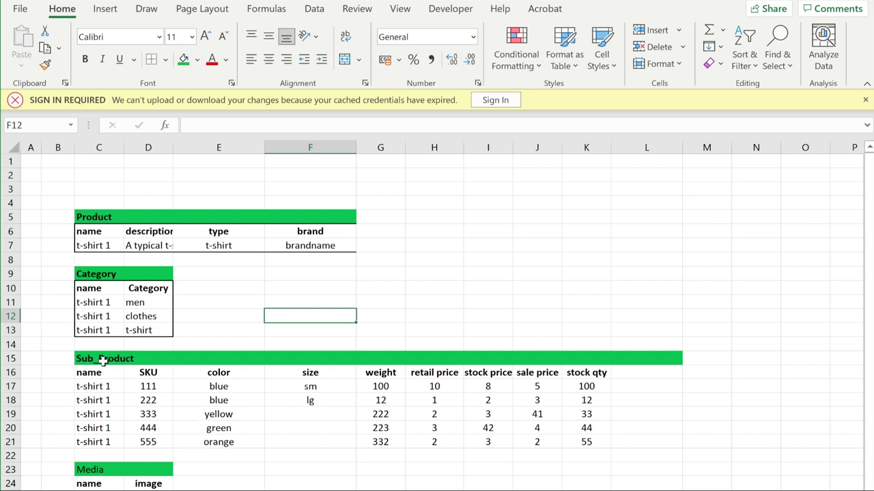
left_click(80, 218)
left_click(85, 246)
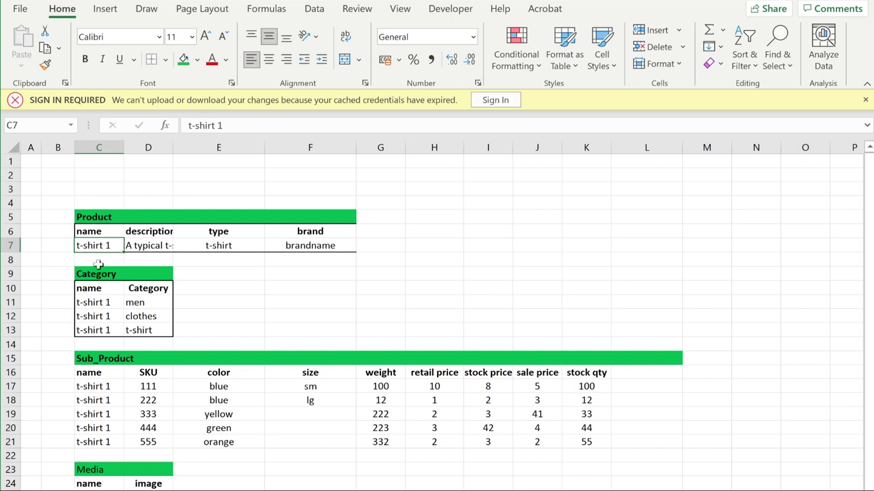
- Compare the Product fields with the Sub_Product rows, examining the color, size, weight, price and stock qty columns
mouse_move(92, 386)
left_mouse_down()
mouse_move(312, 441)
mouse_move(616, 439)
mouse_move(592, 444)
left_mouse_up()
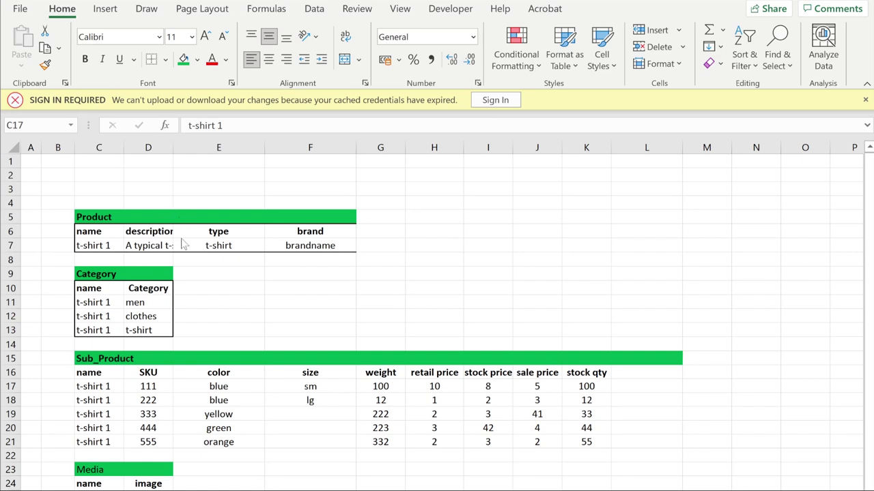
left_click(158, 246)
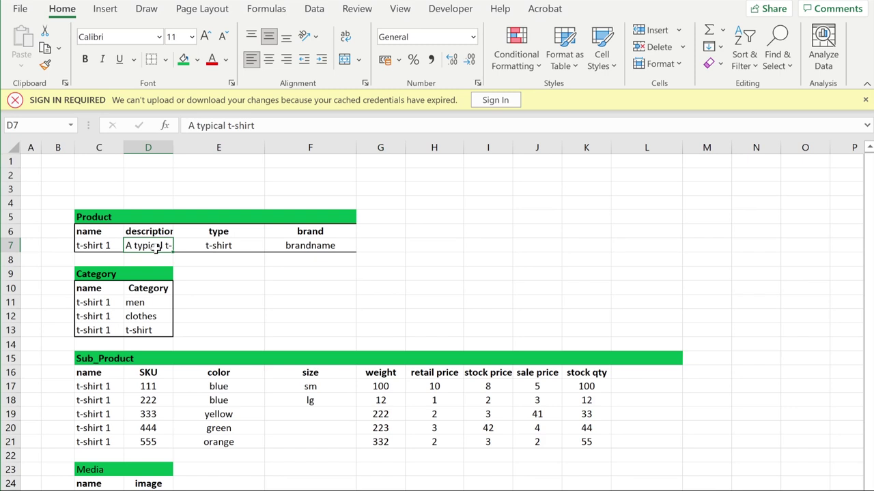
left_click_drag(89, 246, 316, 240)
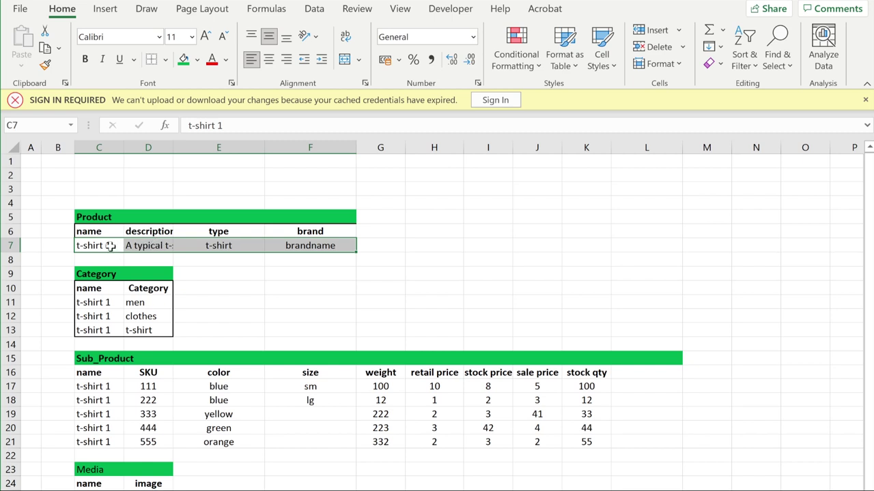
left_click_drag(110, 246, 275, 243)
scroll(436, 314, "down", 1)
left_click(218, 345)
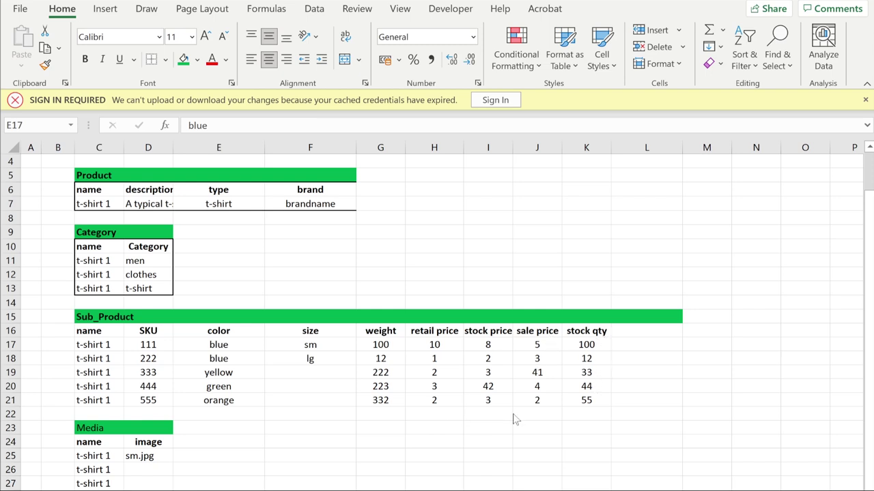
left_click_drag(390, 334, 571, 403)
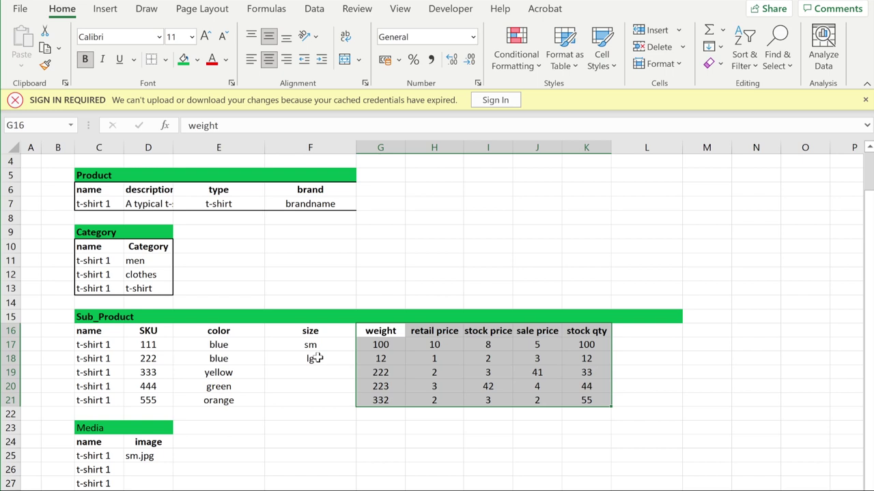
left_click_drag(314, 348, 311, 359)
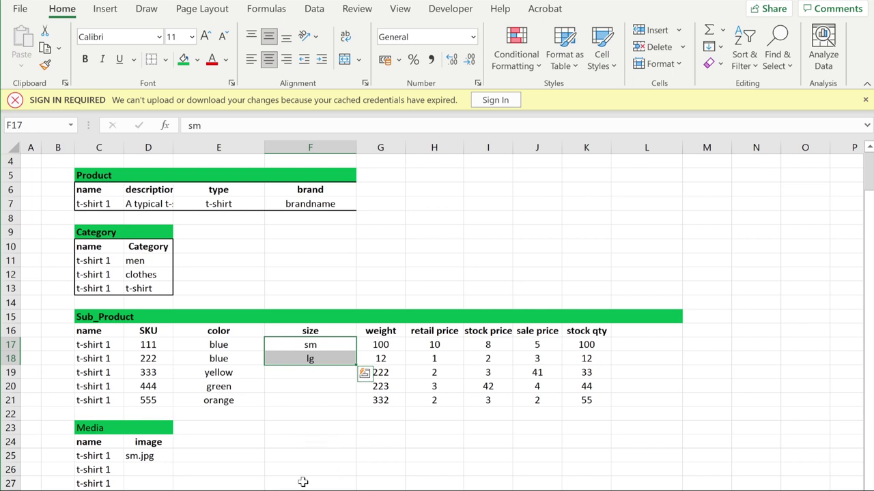
key("Escape")
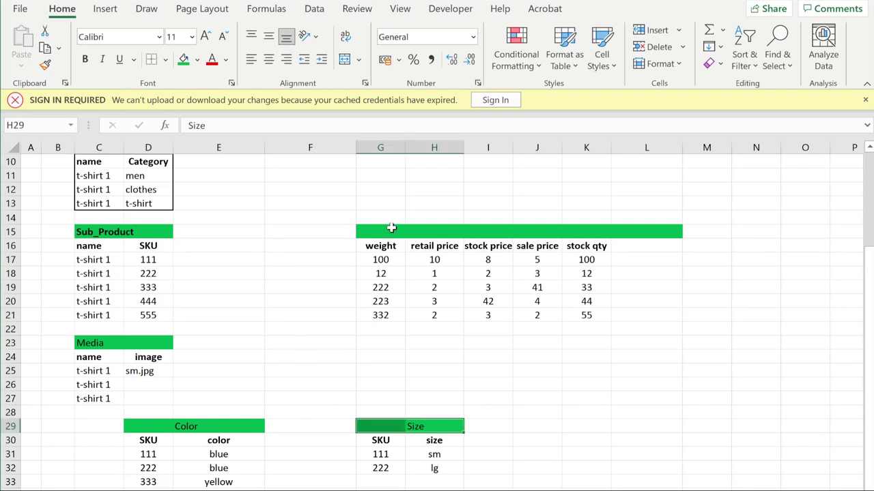
- Move the Sub_Product fields weight through stock qty and their green title bar from column G to E, beside SKU
left_click_drag(390, 228, 511, 332)
left_click(580, 355)
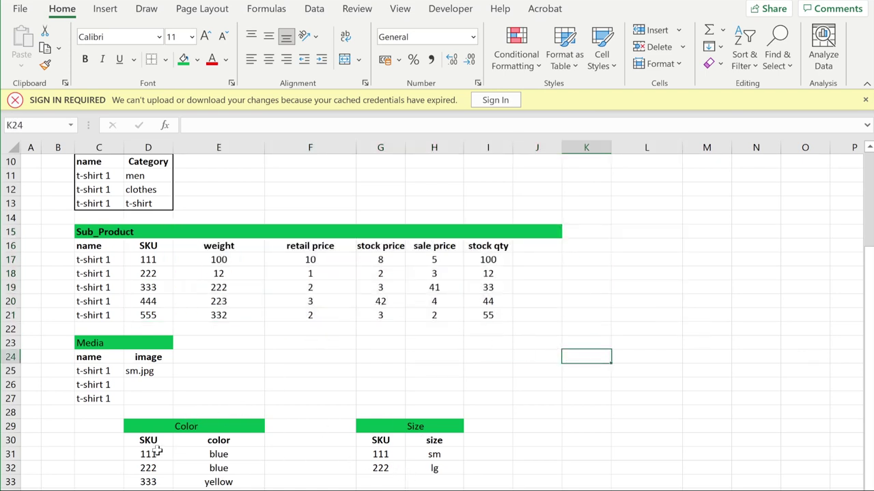
- Shift the Color table to start in column C and the Size table to start in column F
left_click_drag(148, 440, 150, 482)
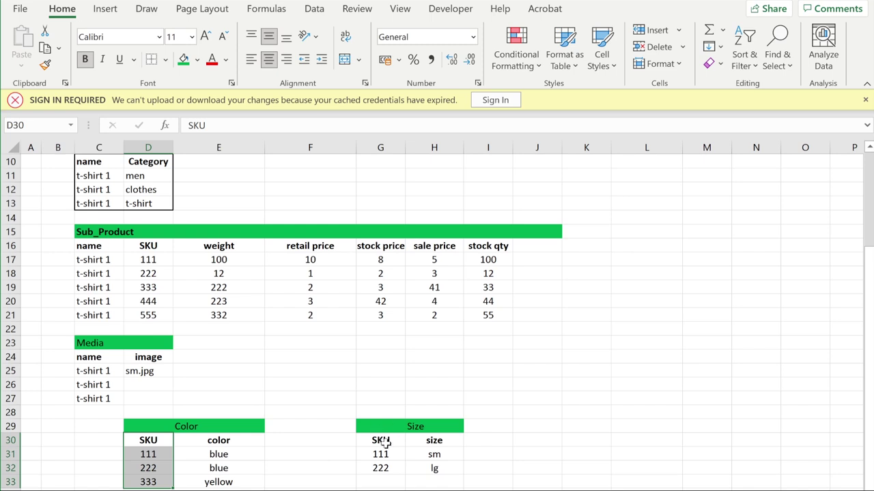
left_click_drag(150, 426, 201, 489)
left_click(416, 481)
left_click_drag(374, 426, 379, 480)
left_click(380, 489)
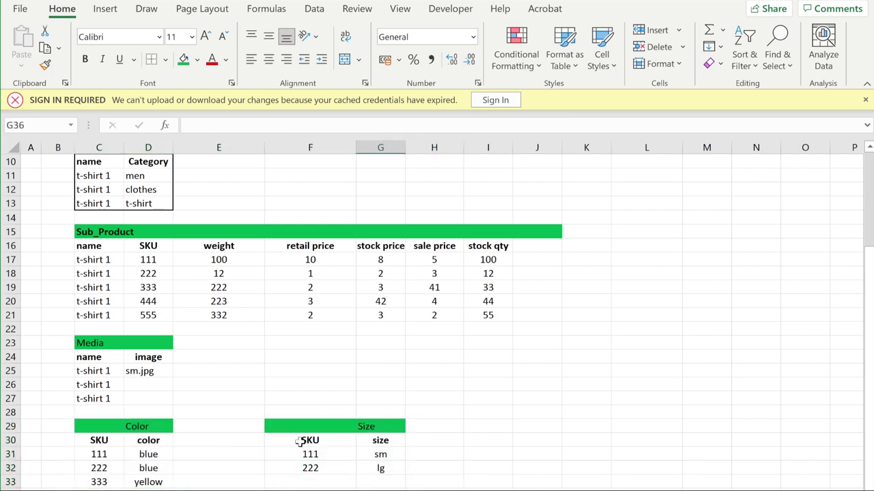
- Merge the Size title across F29:G29 and the Color title across C29:D29
left_click_drag(393, 427, 284, 426)
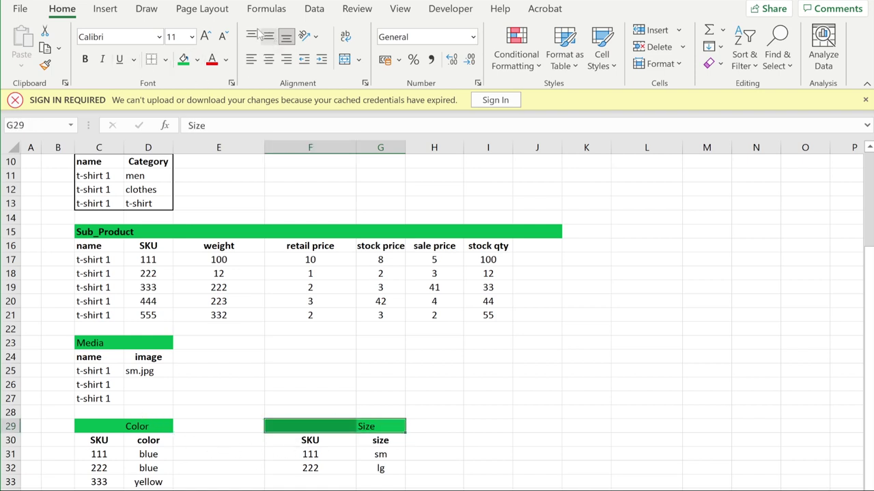
left_click(251, 59)
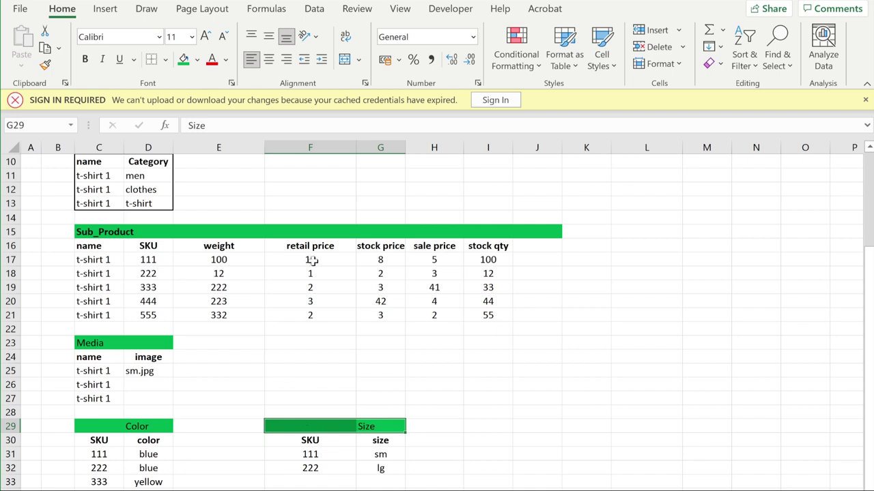
left_click(344, 60)
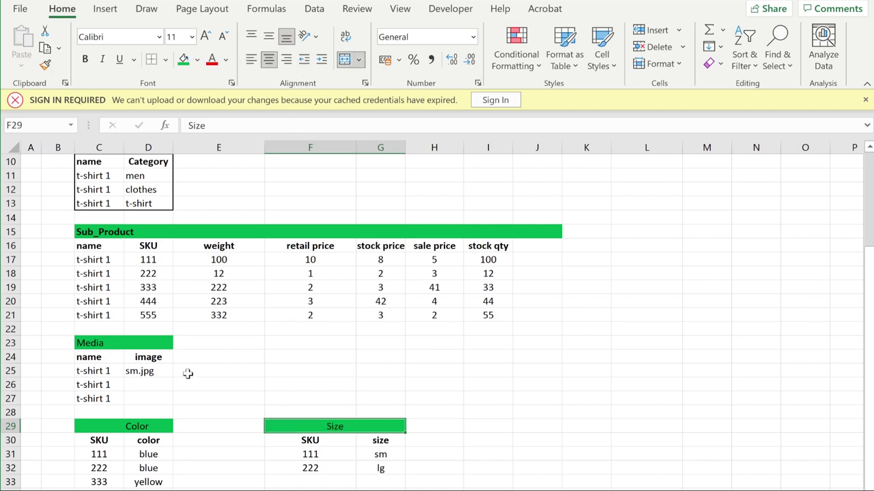
left_click_drag(140, 420, 99, 425)
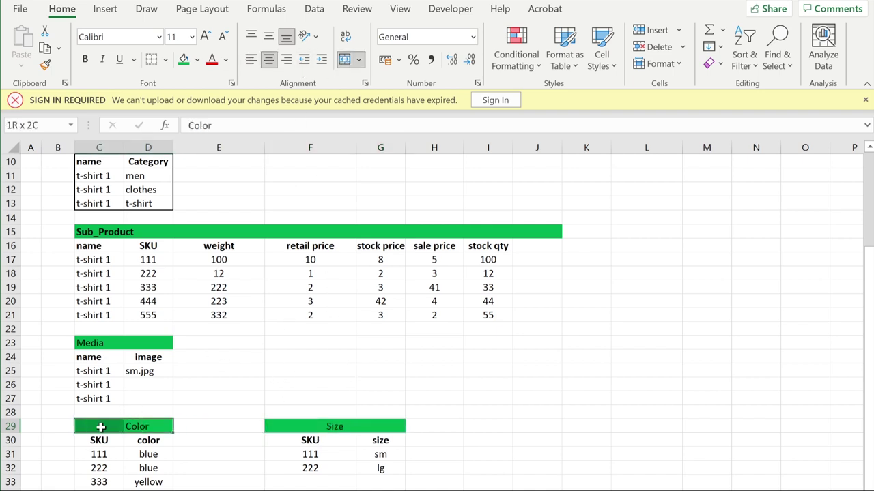
left_click(269, 59)
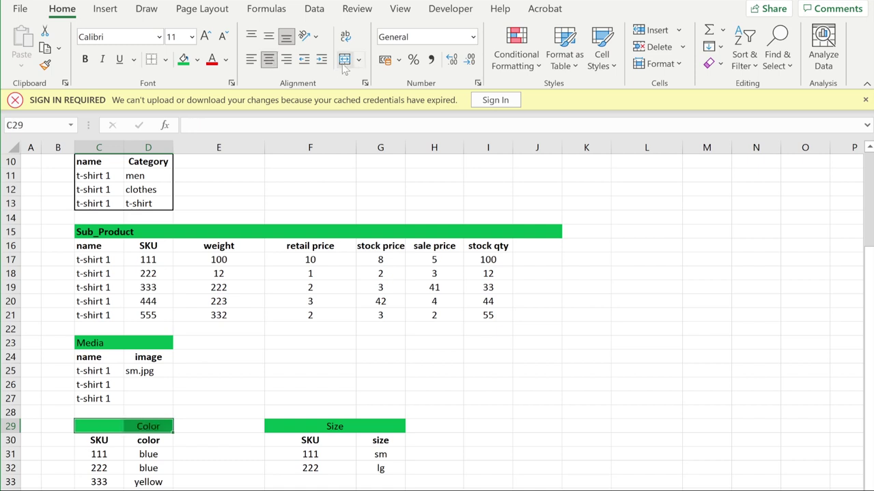
left_click(344, 59)
left_click(415, 371)
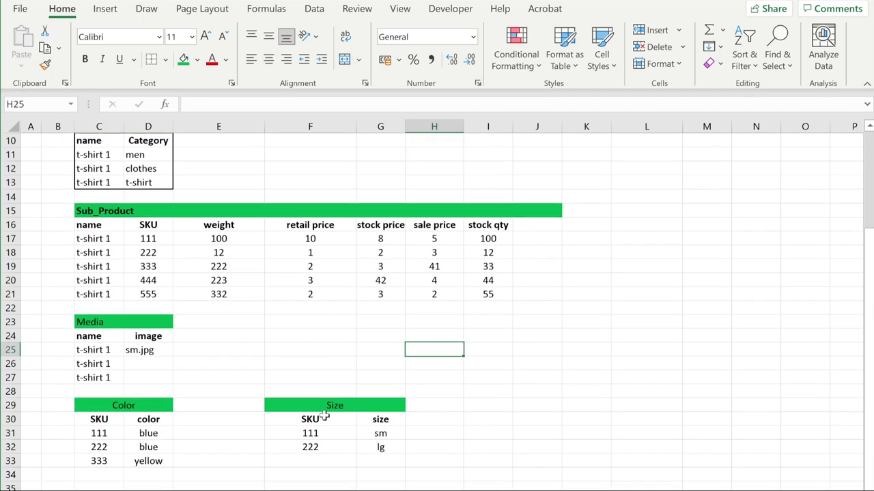
- Left-align the merged Size and Color table titles in row 29
left_click(322, 424)
left_click(251, 59)
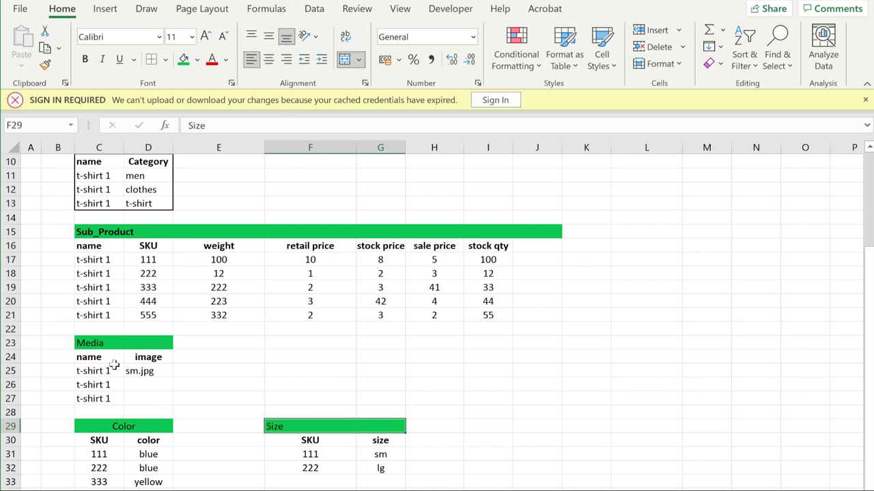
left_click(102, 424)
left_click(251, 59)
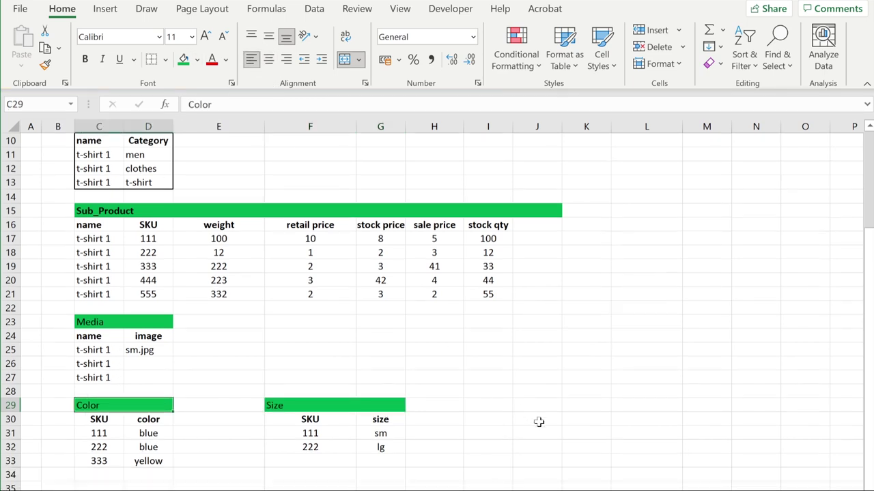
left_click(539, 422)
- Make the Color and Size table titles bold
left_click(132, 427)
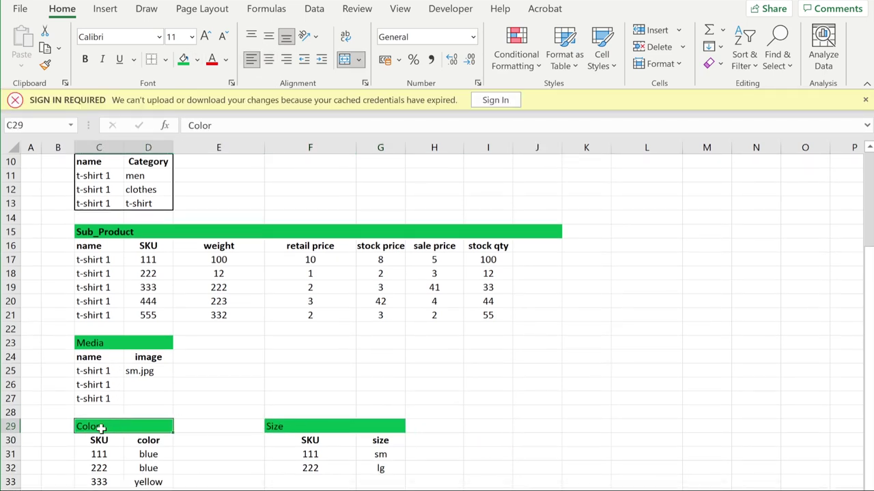
left_click(295, 424)
left_click(522, 433)
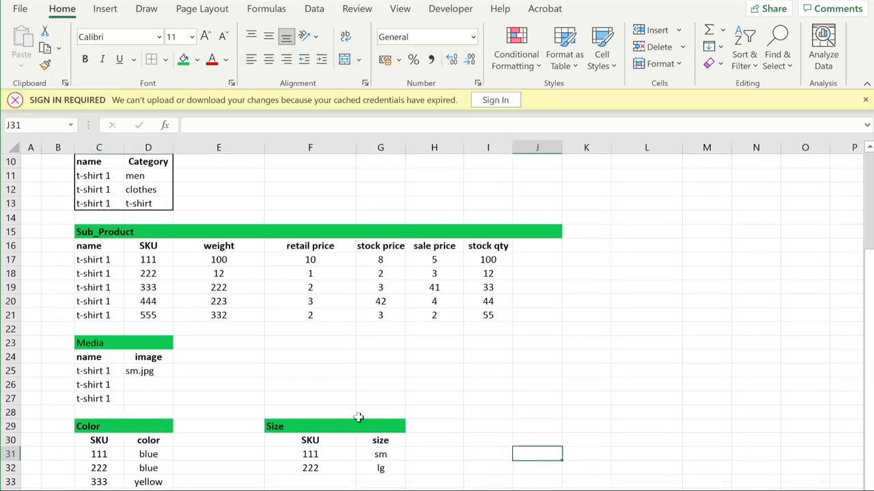
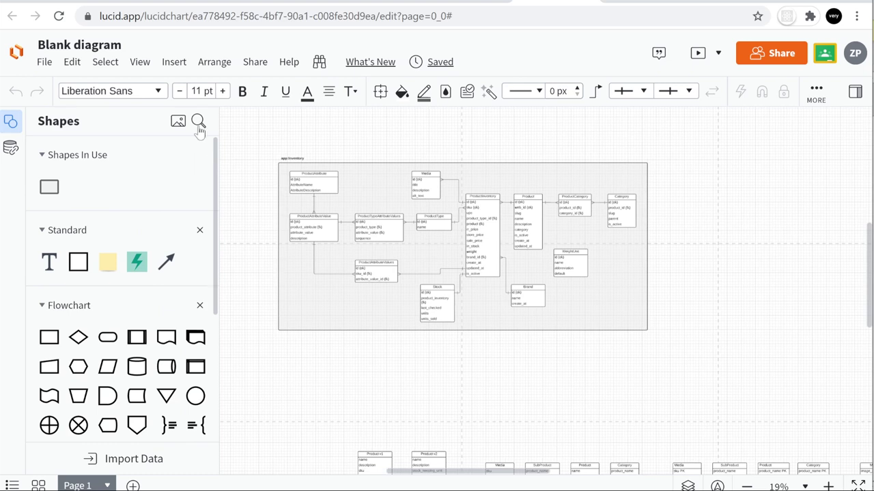
- In Lucidchart, search the shapes for erd and place two three-field entities side by side below the inventory diagram
type("erd")
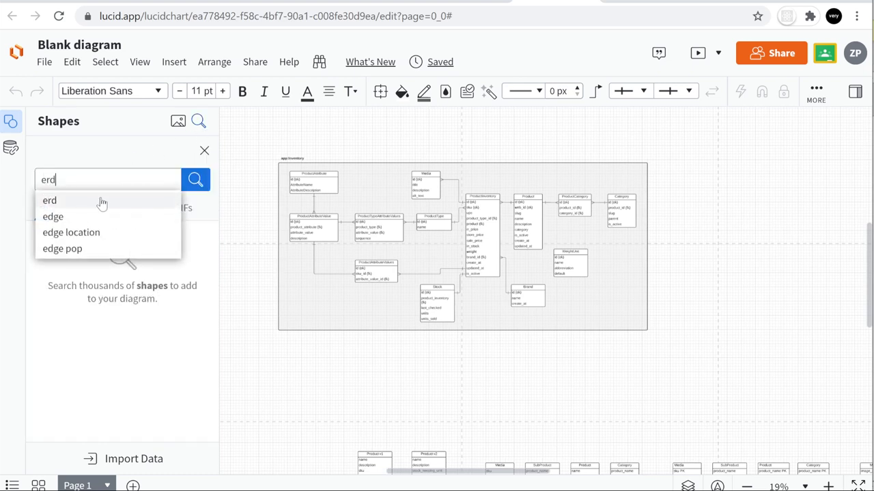
left_click(102, 201)
mouse_move(41, 266)
left_click_drag(41, 266, 345, 382)
scroll(330, 386, "up", 2)
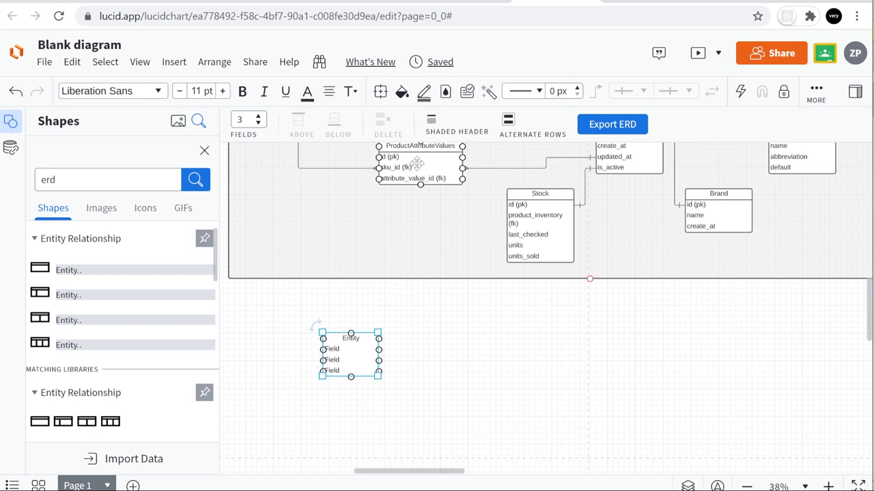
mouse_move(41, 271)
left_click_drag(41, 271, 456, 353)
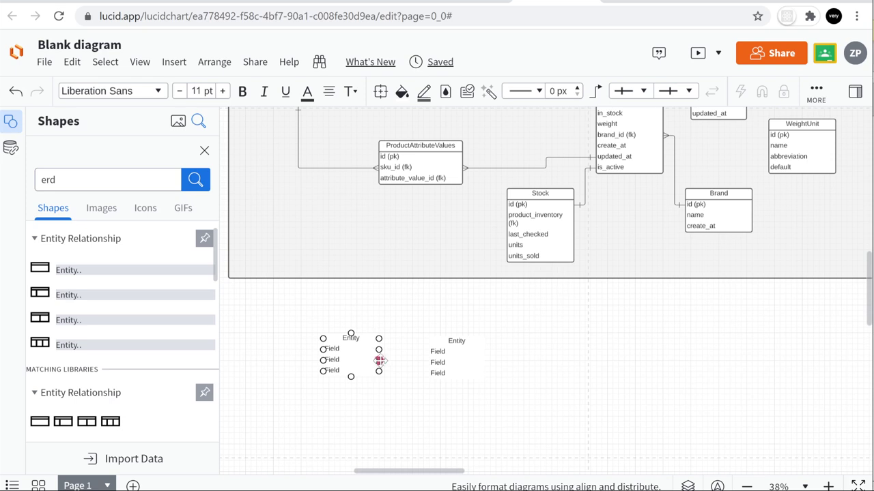
- Connect the two new entities with a one-to-many relationship line, with the many end at the second entity's middle field
scroll(422, 381, "up", 3)
left_click_drag(337, 341, 430, 352)
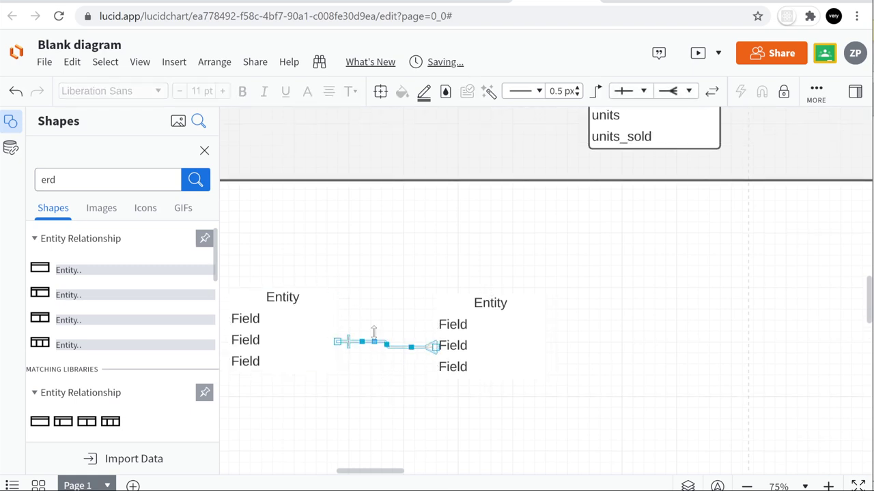
left_click(410, 311)
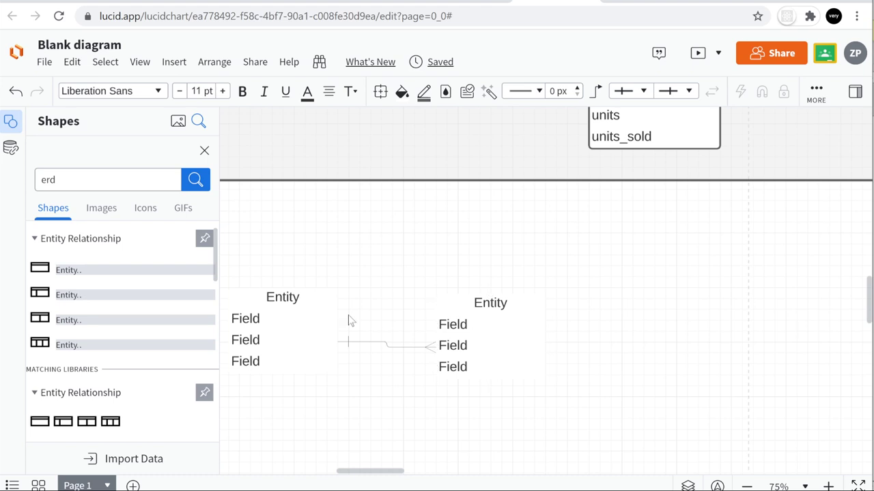
left_click(471, 338)
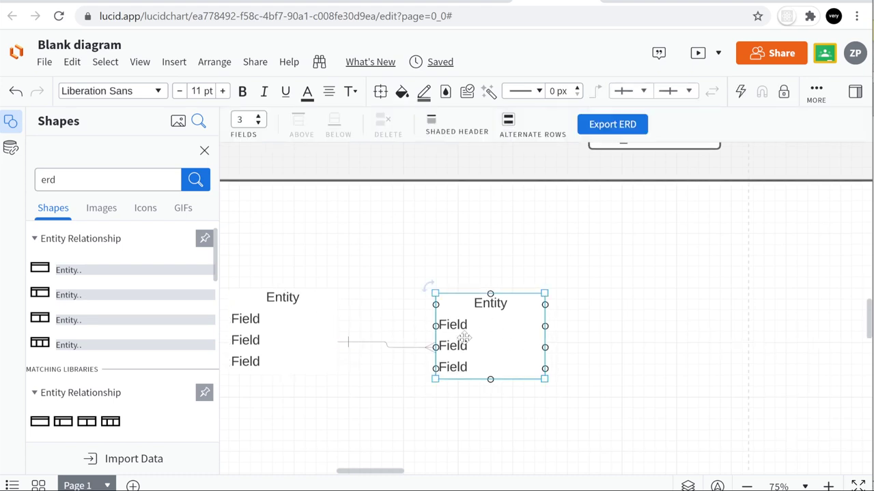
- Delete the two sample entities and the relationship line connecting them
key("Delete")
left_click(380, 345)
key("Delete")
left_click_drag(312, 328, 311, 327)
key("Delete")
- Examine the product table versions and the Media, SubProduct, Product, Category, Colour and Size entities lower in the diagram
scroll(384, 298, "down", 5)
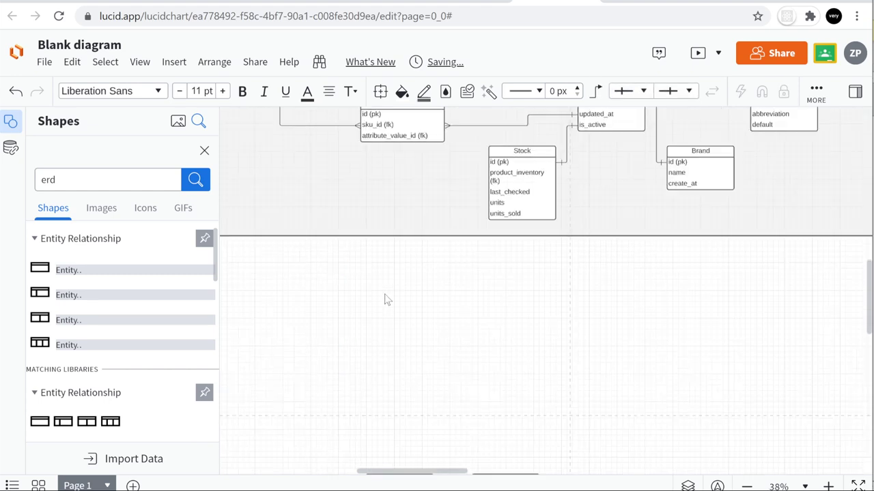
scroll(473, 249, "down", 10)
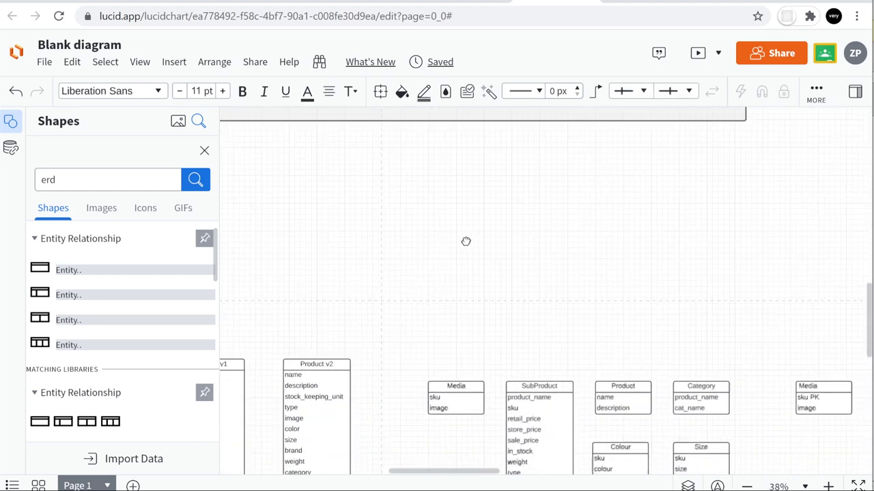
left_click_drag(616, 231, 388, 166)
scroll(689, 196, "left", 3)
left_click(415, 251)
scroll(415, 251, "up", 5)
left_click(496, 299)
left_click_drag(495, 298, 553, 228)
key("Escape")
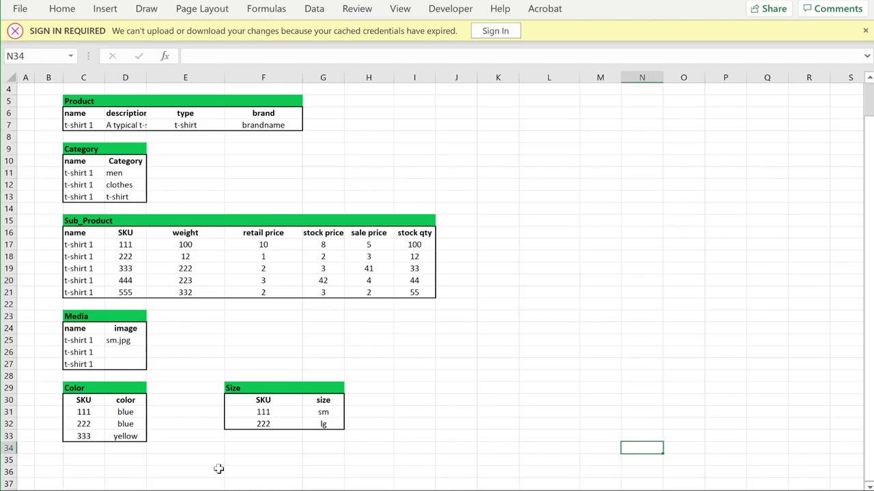
- In the Excel workbook, move the brand header and value from the Product table to J16:J17, beside Sub_Product's stock qty column
left_click_drag(264, 115, 271, 125)
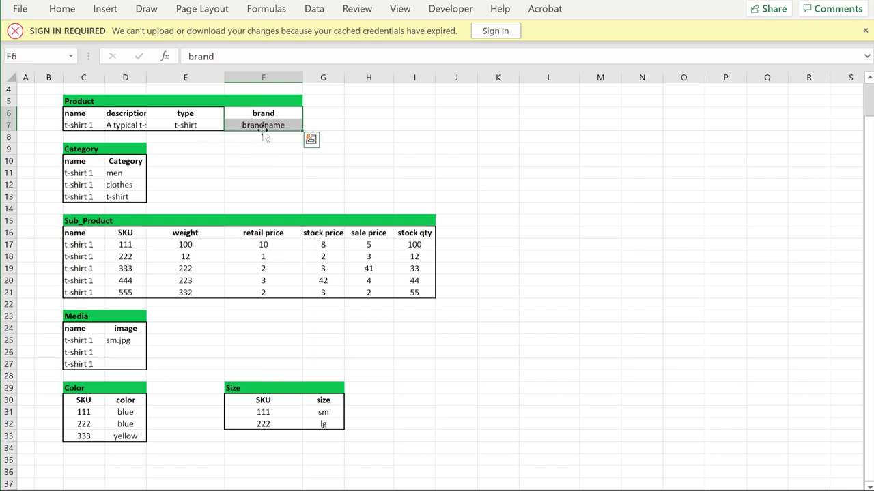
left_click_drag(264, 130, 594, 240)
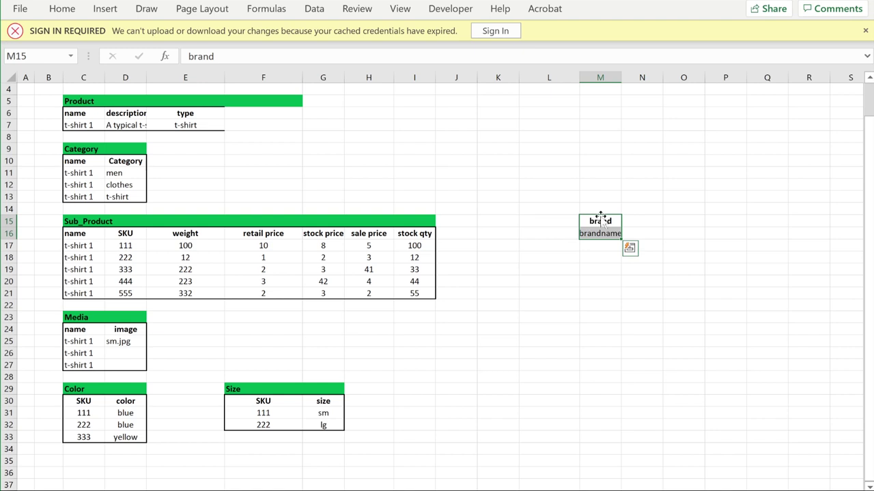
left_click_drag(602, 221, 458, 234)
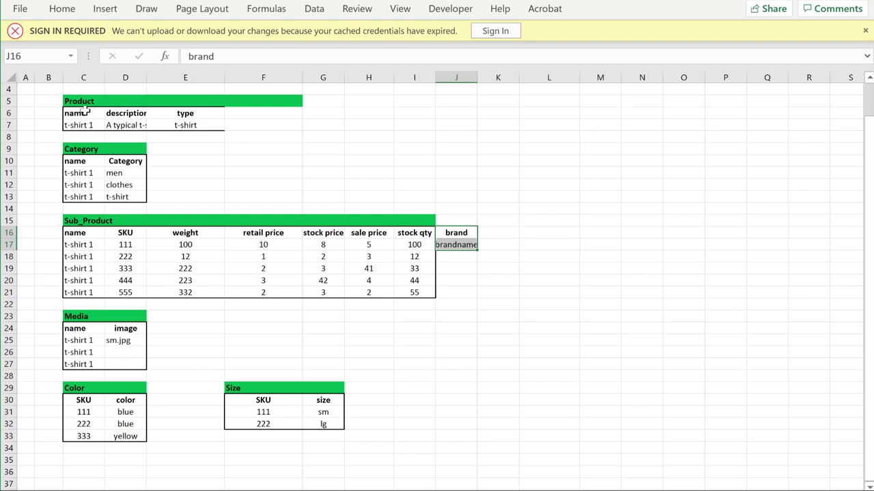
- Enter 1, 1, 2, 3 and 4 as the brand values for the five Sub_Product rows
left_click(456, 249)
type("1")
key("Return")
type("1")
key("Return")
type("2")
key("Return")
type("3")
key("Return")
type("4")
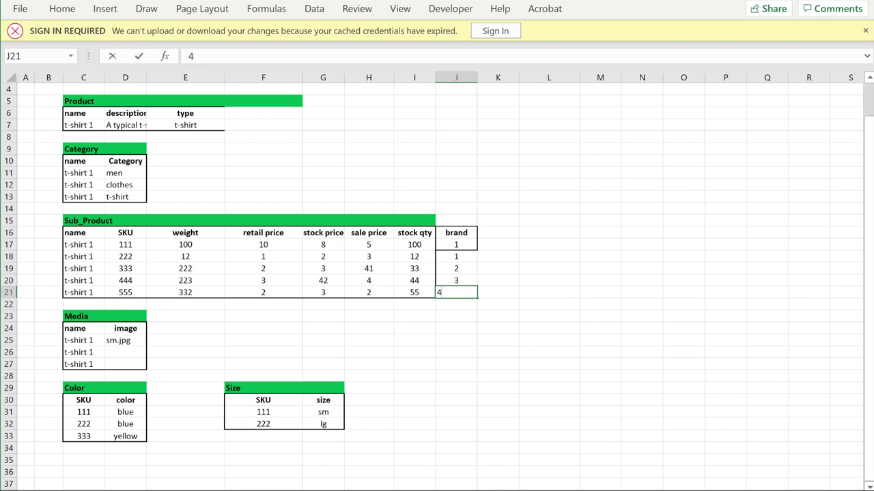
key("Return")
- Add a second brand to the last Sub_Product row so that its value reads 4,2
left_click(459, 292)
type(",2")
left_click(513, 361)
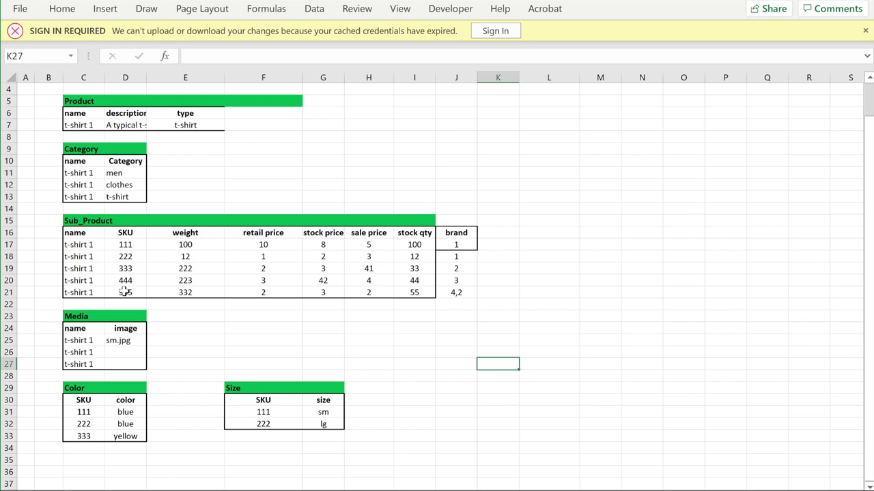
left_click(86, 126)
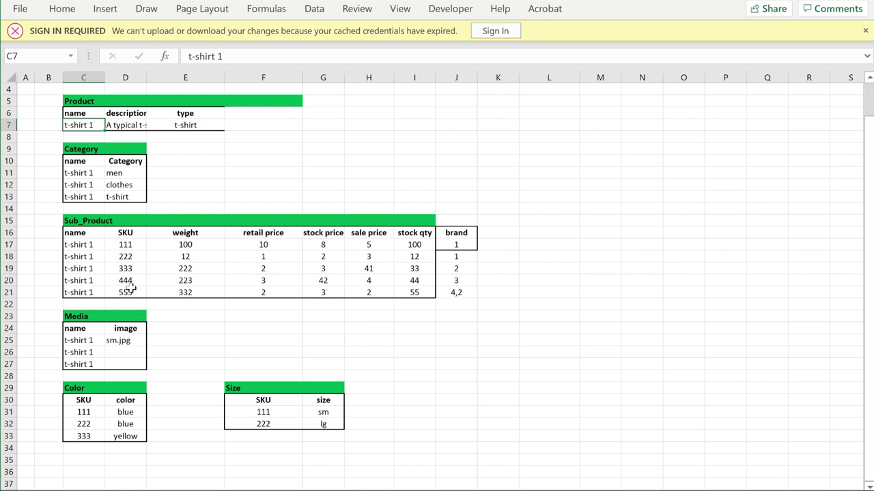
scroll(337, 273, "down", 1)
scroll(337, 273, "up", 1)
left_click(546, 305)
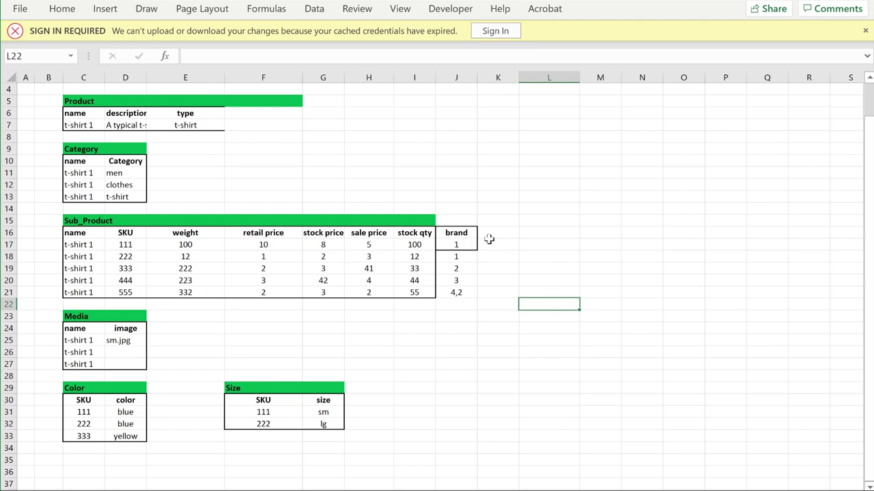
left_click(492, 244)
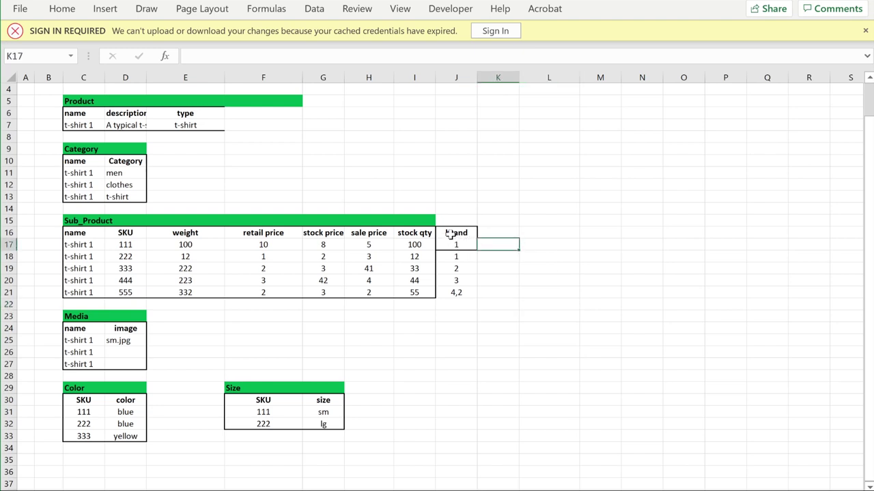
mouse_move(454, 292)
left_mouse_down()
mouse_move(456, 273)
mouse_move(456, 298)
left_mouse_up()
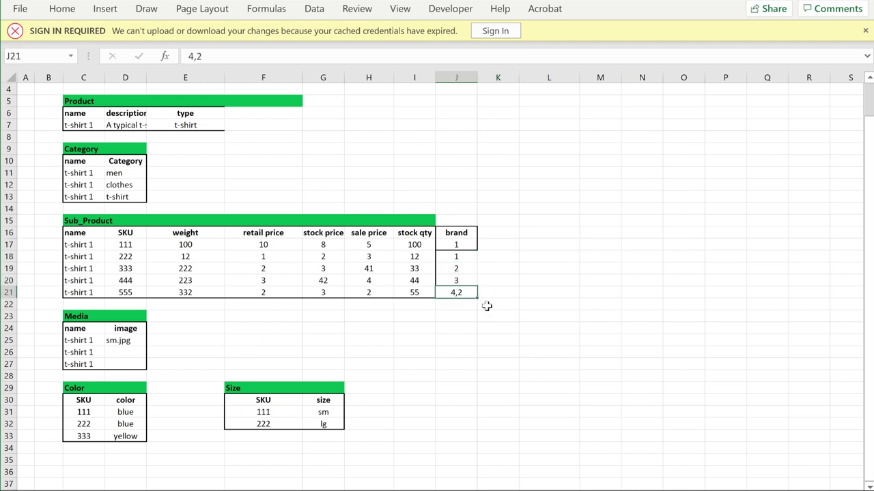
- Move the brand column out of the Sub_Product table so that it starts at J29, beyond the Size table
left_click_drag(456, 238, 456, 294)
left_click_drag(454, 228, 471, 389)
left_click(519, 374)
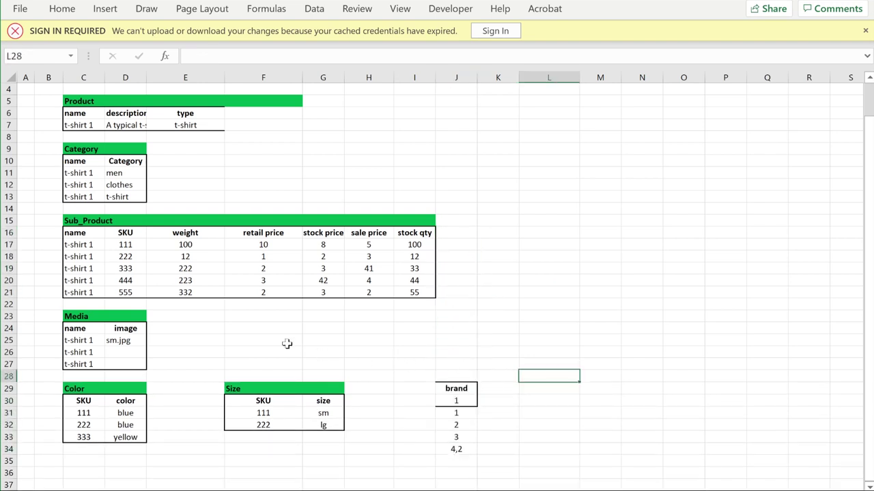
- Copy the SKU header and SKUs 111 to 444 from Sub_Product to I29:I33 and clear the leftover 4,2 brand value
left_click_drag(131, 234, 137, 280)
key("ctrl+c")
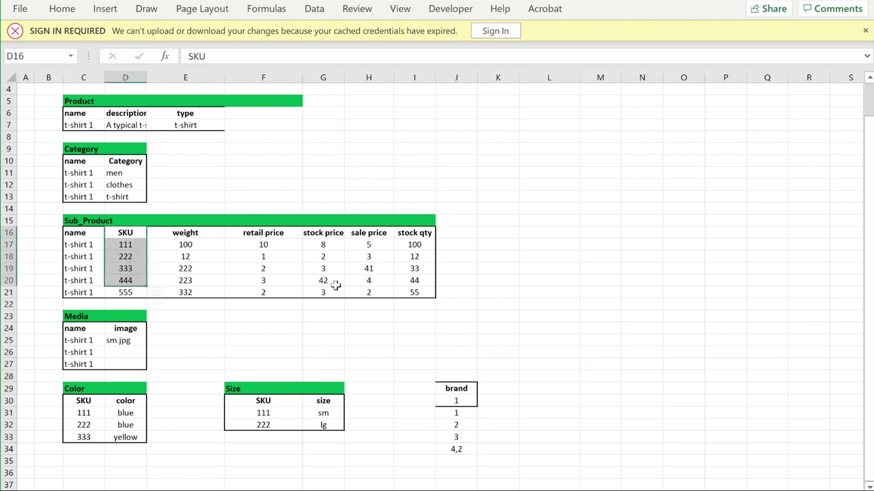
left_click(423, 388)
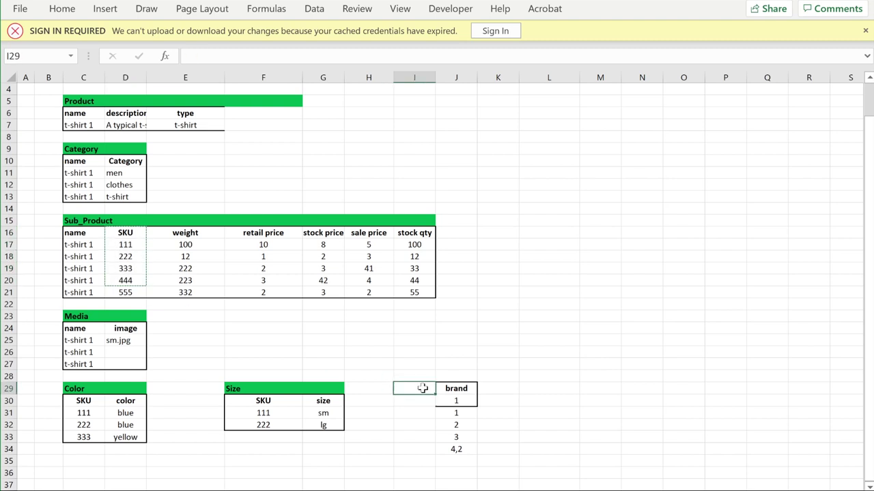
key("ctrl+v")
left_click(549, 401)
left_click(417, 460)
key("Escape")
left_click(539, 424)
- Clear the existing borders on the SKU and brand cells in I29:J33 and outline the block with an outside border
left_click_drag(435, 388, 455, 434)
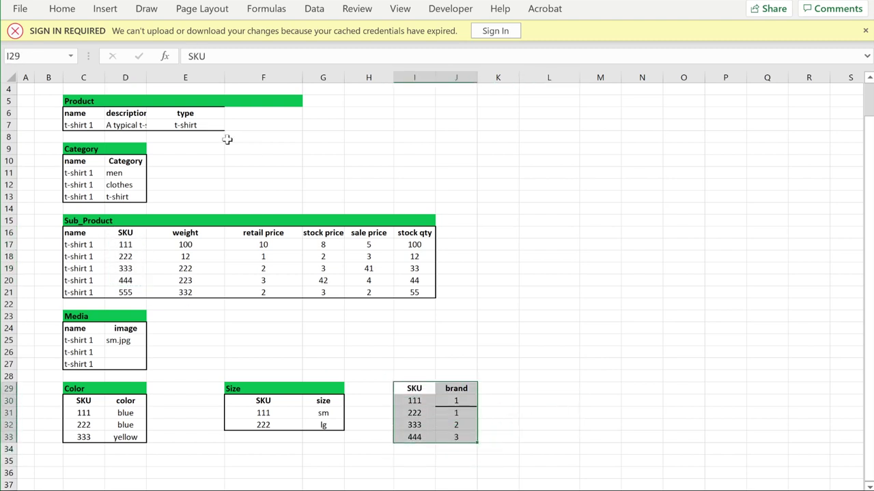
left_click(62, 8)
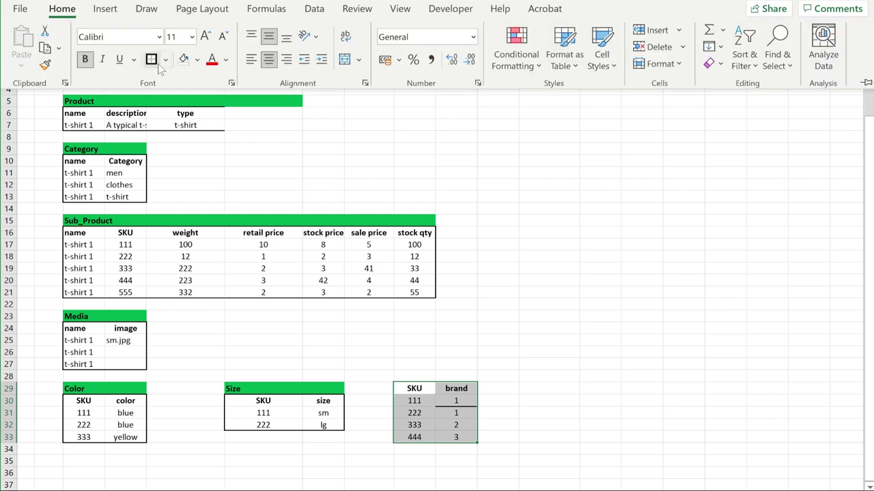
left_click(455, 397)
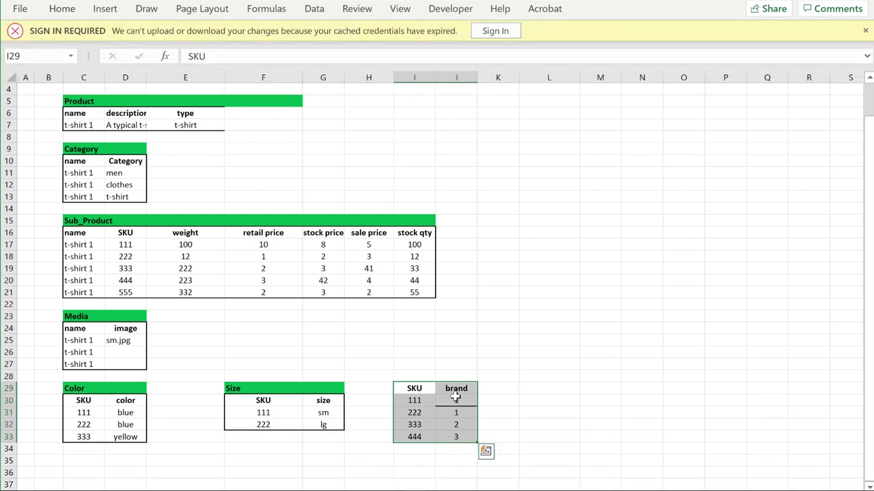
left_click(455, 398)
left_click_drag(415, 388, 455, 437)
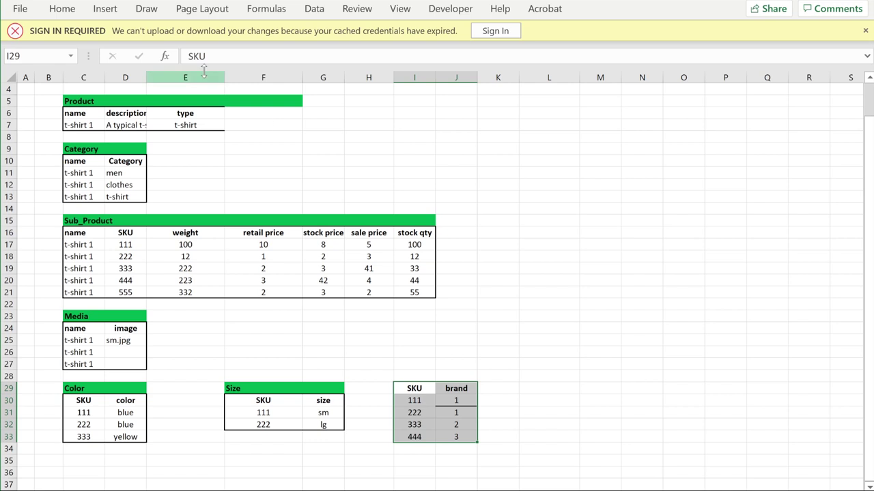
left_click(77, 10)
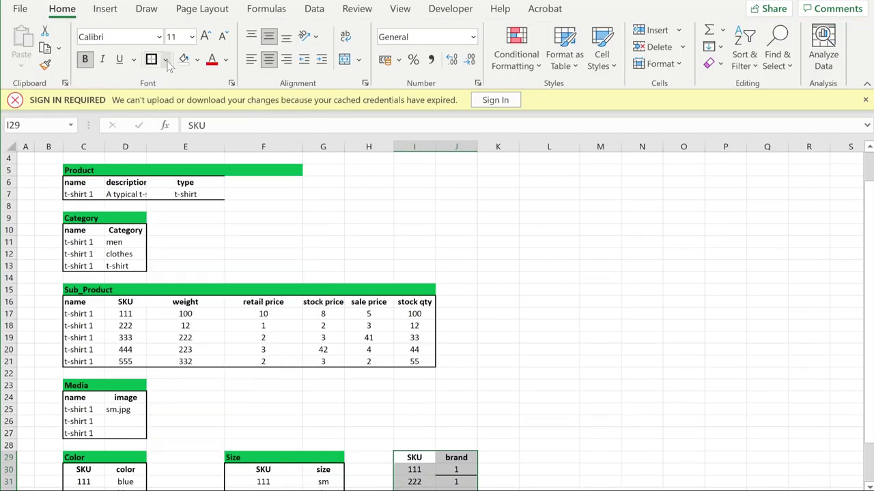
left_click(166, 60)
left_click(206, 185)
left_click(165, 60)
left_click(183, 253)
left_click(505, 340)
- Enter the title Brand above the SKU and brand headers in row 28
scroll(505, 339, "down", 2)
left_click_drag(409, 377, 449, 375)
type("B")
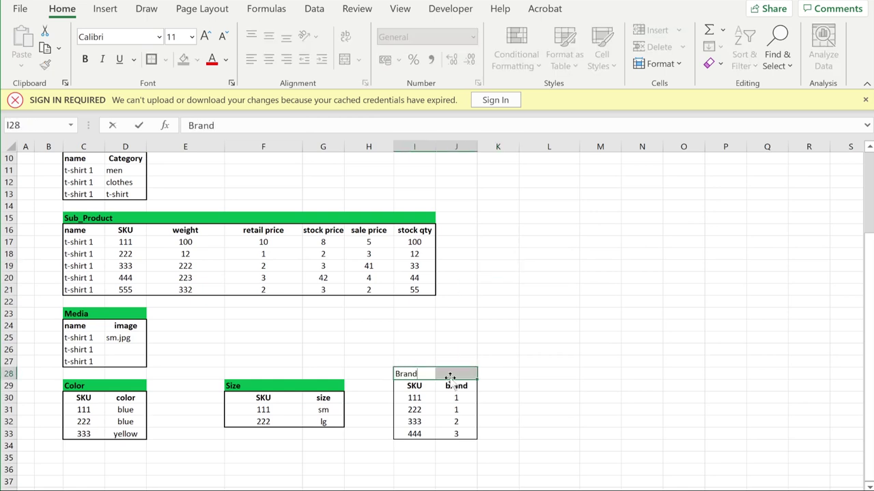
type("rand")
key("Return")
left_click(548, 384)
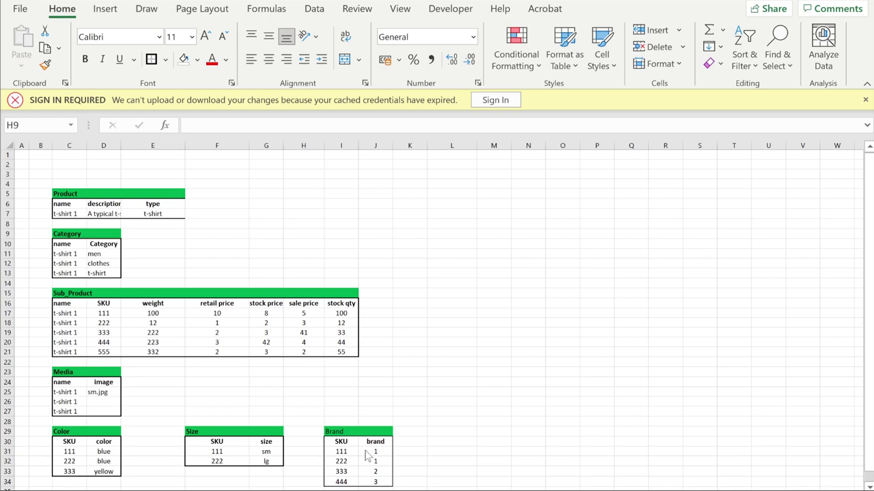
- Review the Brand table's SKU column, and in Lucidchart examine the sku primary keys of the Media and SubProduct entities
left_click_drag(341, 441, 343, 481)
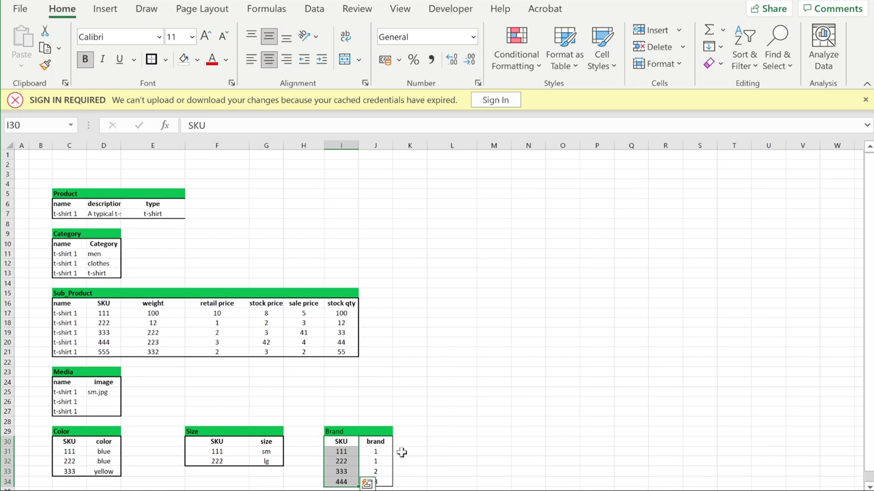
left_click(527, 473)
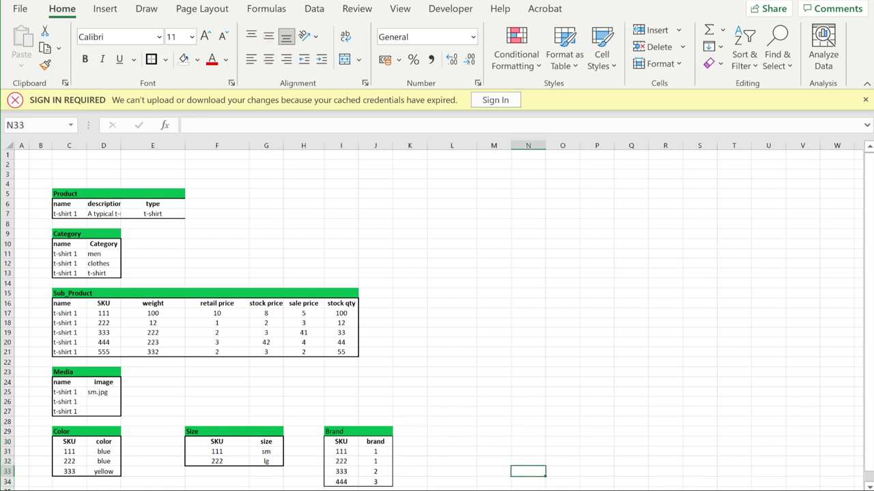
key("alt+Tab")
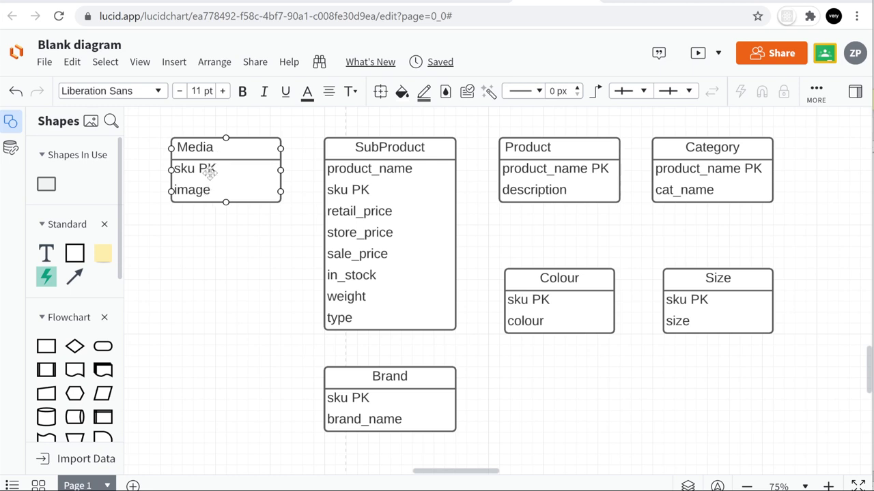
left_click_drag(217, 169, 205, 169)
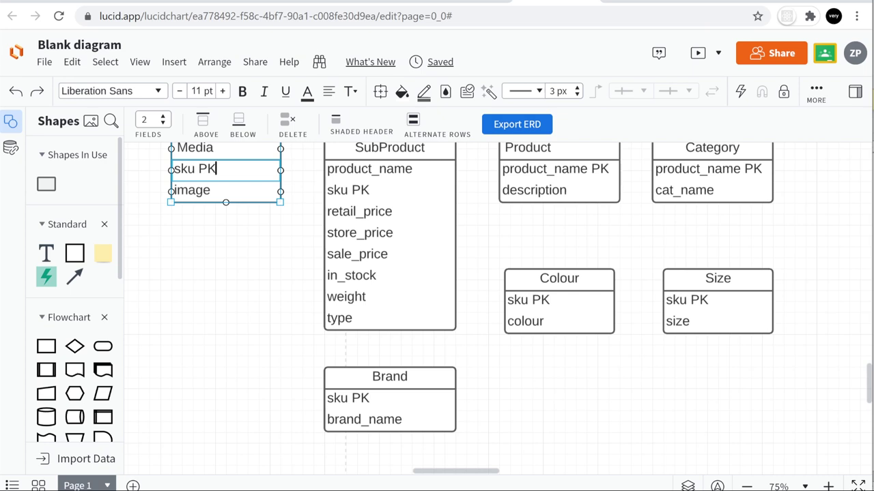
left_click(217, 174)
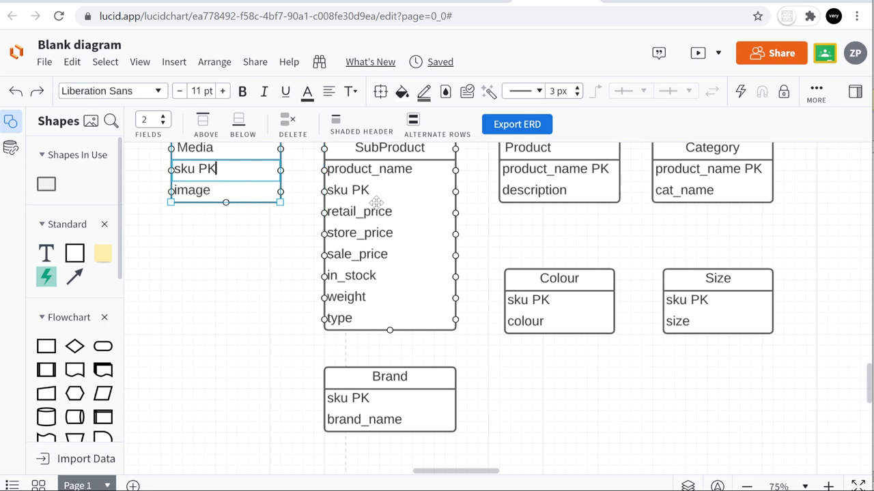
left_click(227, 223)
scroll(202, 248, "up", 3)
scroll(202, 248, "down", 3)
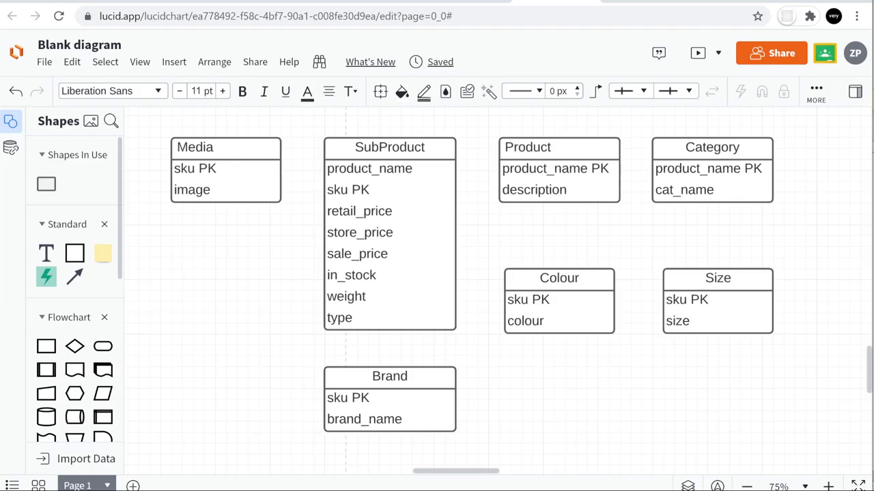
- Back in the Excel workbook, rename the Media table's name header to sku
key("alt+Tab")
scroll(446, 247, "down", 2)
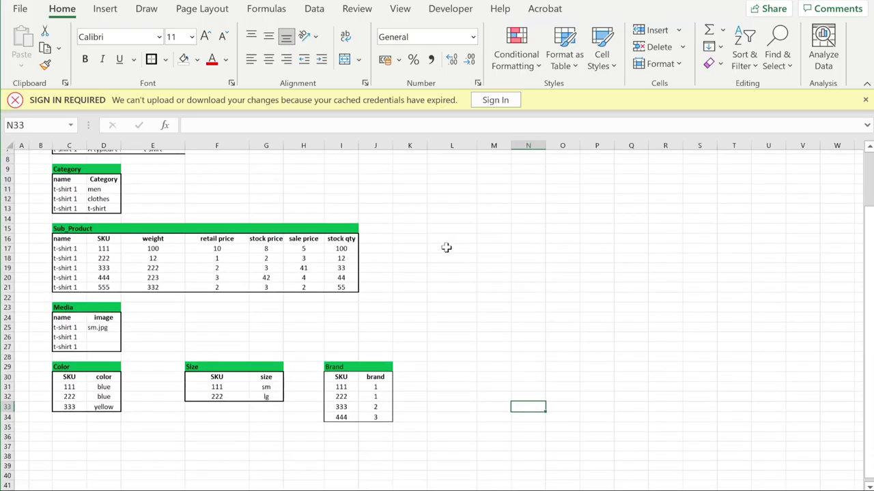
scroll(446, 247, "down", 2)
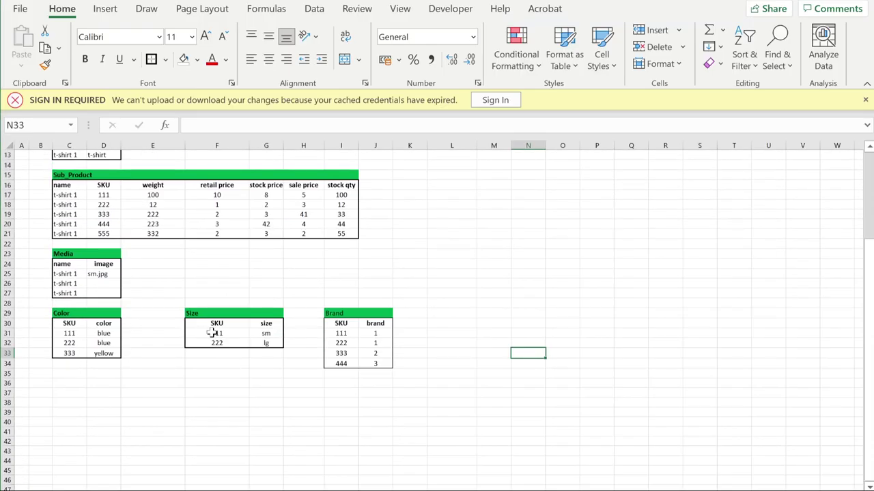
left_click_drag(68, 274, 74, 291)
left_click(103, 284)
double_click(67, 263)
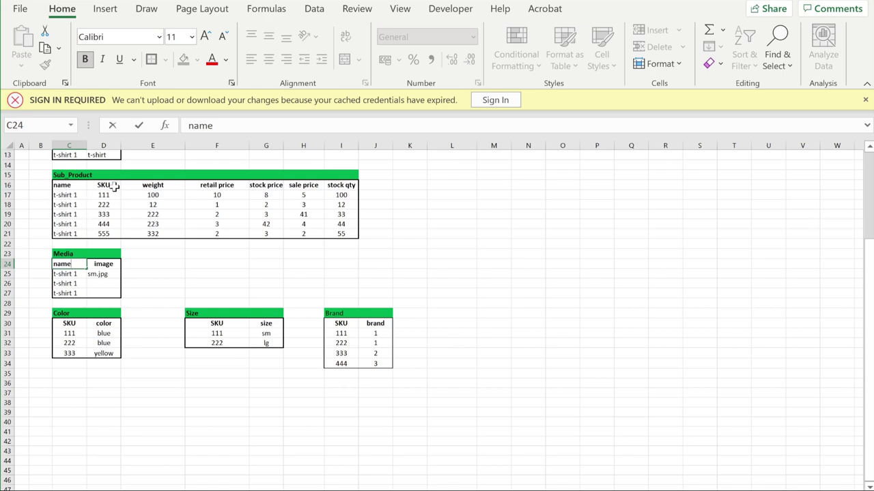
double_click(62, 263)
type("sku")
left_click(161, 263)
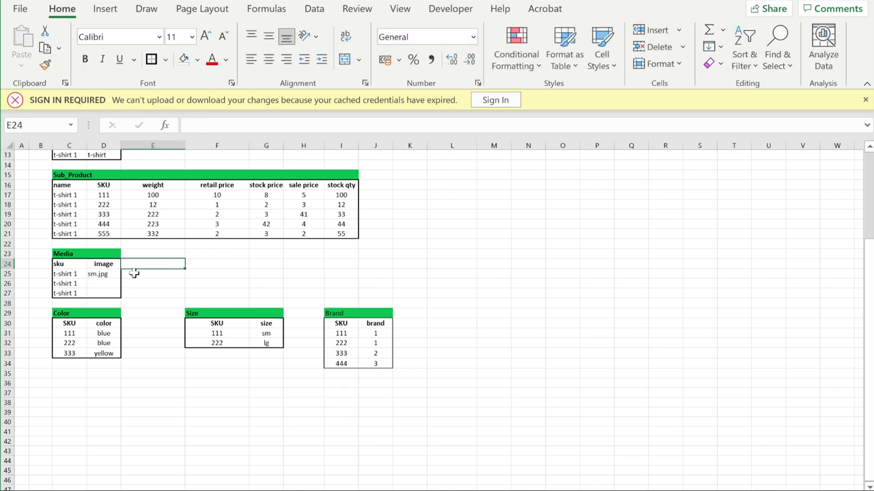
- Replace the t-shirt names in the Media table's first two sku cells with 111 and clear the third sku cell
scroll(69, 184, "up", 2)
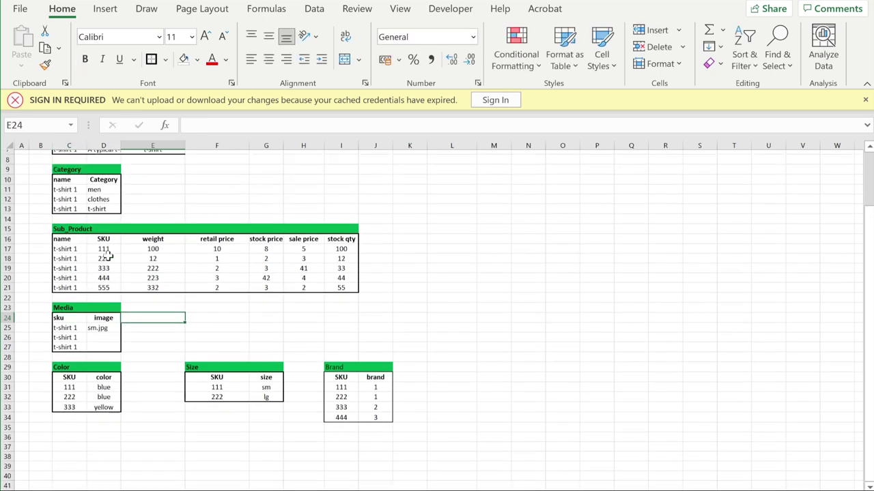
left_click_drag(103, 254, 103, 273)
left_click(60, 332)
type("111")
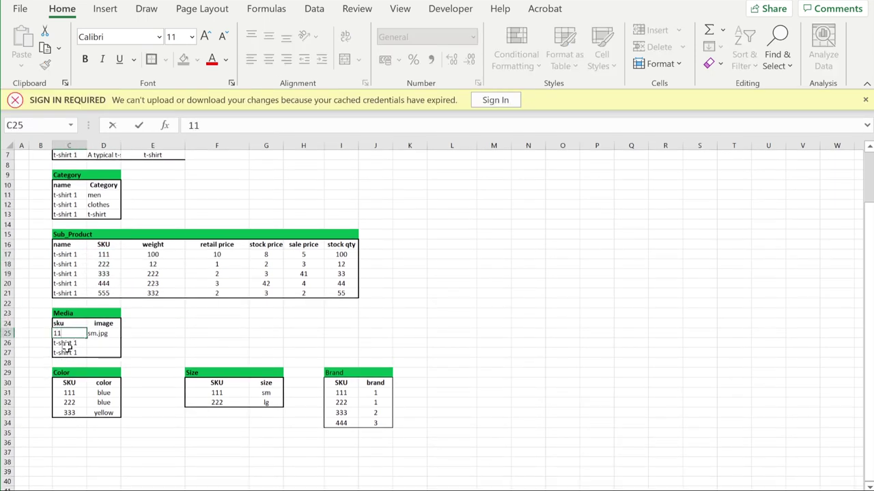
key("Return")
type("11t 1")
key("Return")
double_click(70, 353)
type("11")
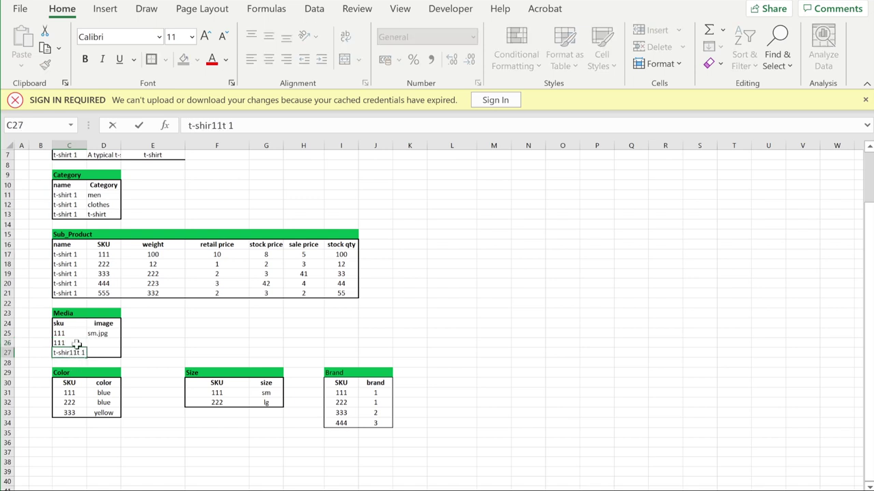
key("Escape")
key("Delete")
- Enter md.jpg and lg.jpg as the Media table's second and third images, and set the third row's sku to 111
left_click(104, 343)
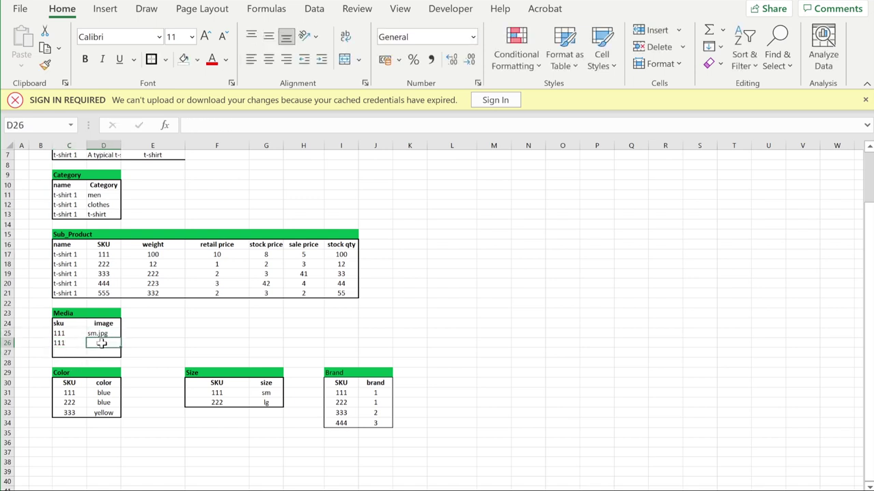
type("md.jpg")
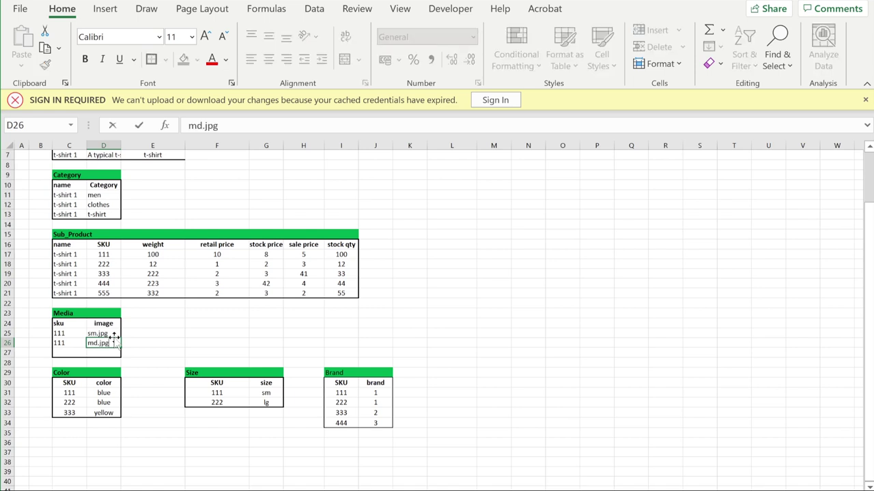
key("Return")
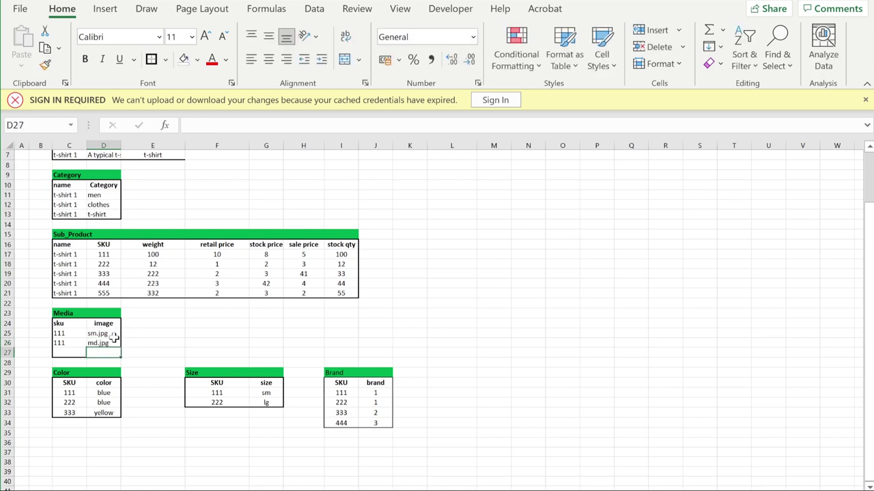
type("lg.jpg")
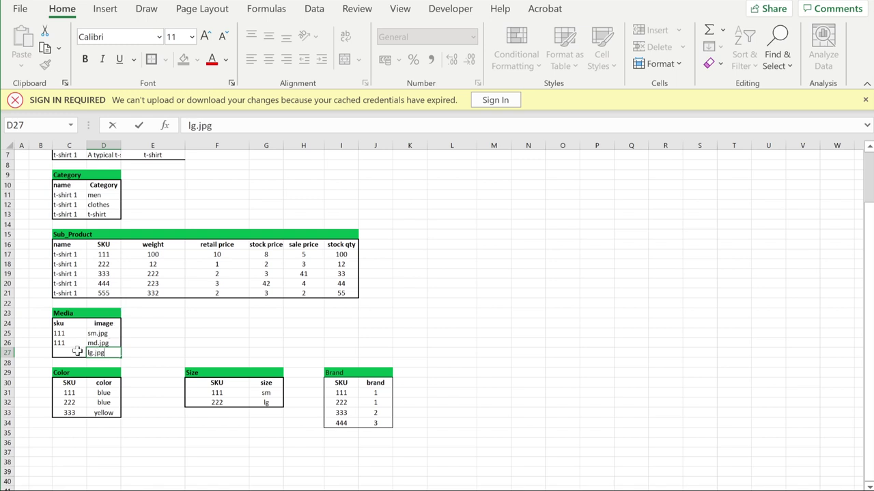
left_click(77, 351)
type("111")
left_click(216, 322)
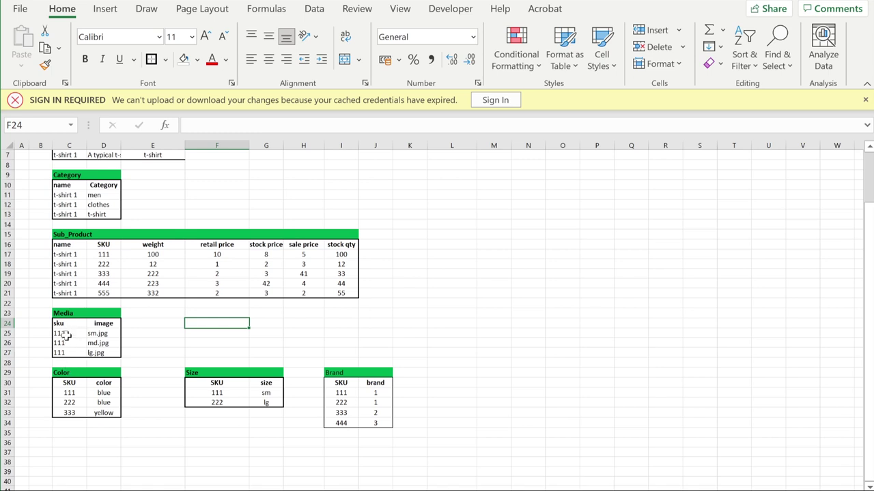
- Move the Media table's sku and image columns, headers included, one column over into D24:E27
left_click_drag(71, 334, 146, 353)
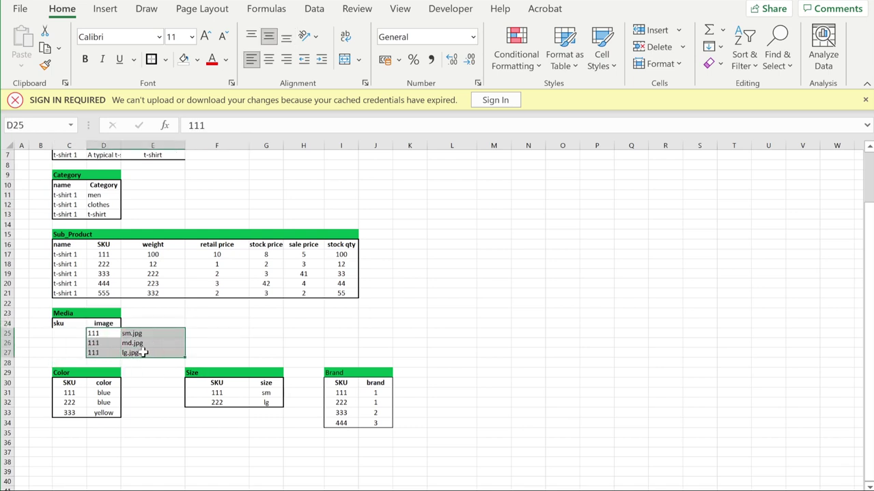
key("ctrl+z")
left_click_drag(68, 324, 146, 350)
- Add an ID column to the Media table in C24:C27 with the values 1, 2 and 3
left_click(69, 325)
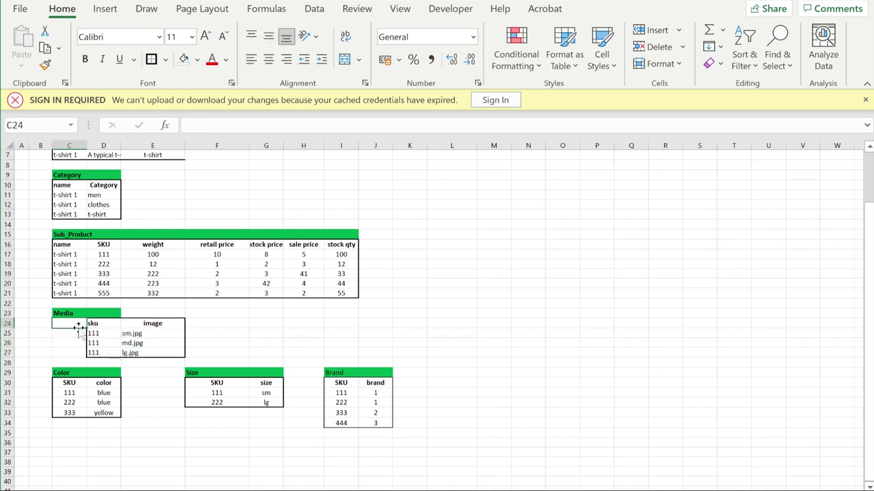
type("ID")
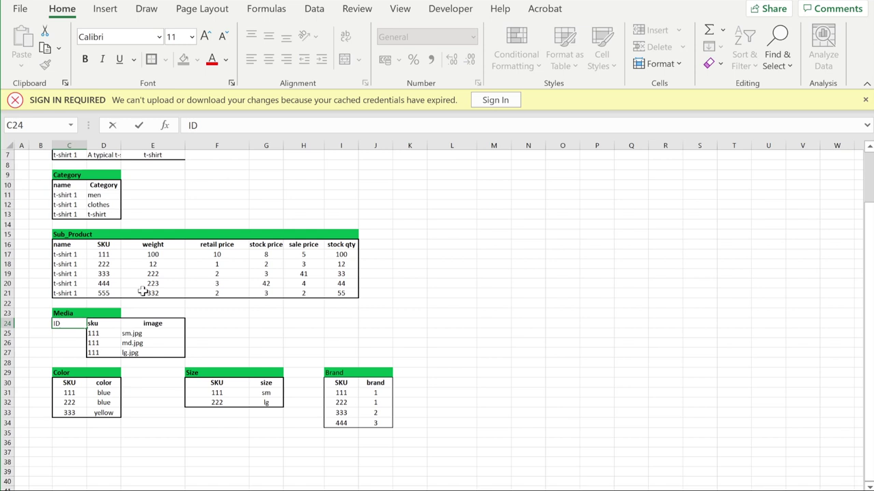
left_click(70, 335)
type("1")
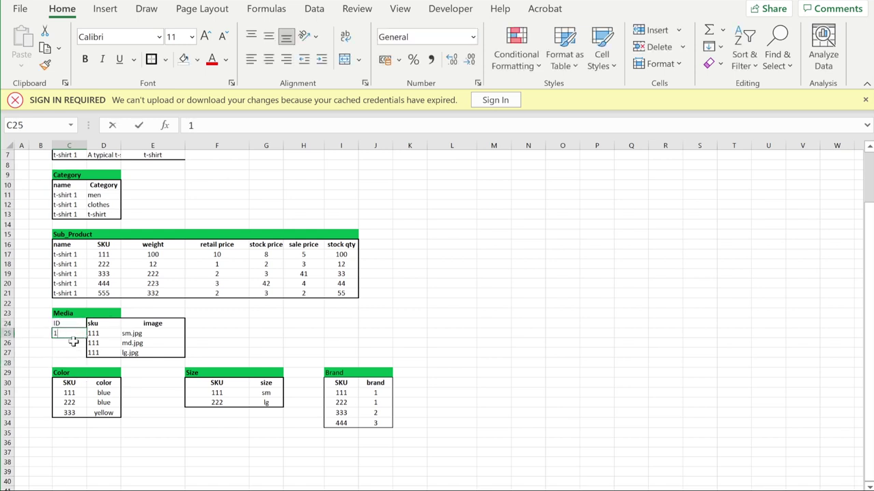
key("Return")
type("2")
key("Return")
type("3")
left_click(266, 333)
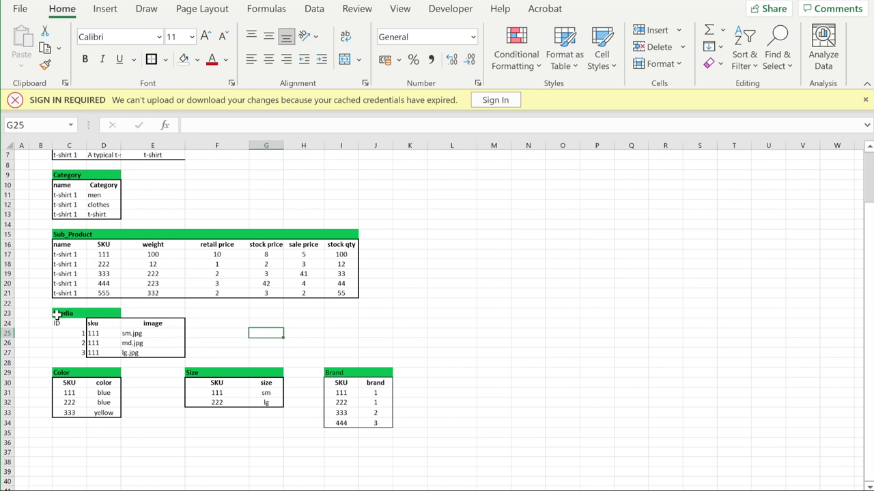
- Examine the Media table's ID, sku and image rows alongside the SKU 111 rows of the Sub_Product and Color tables
left_click_drag(71, 332, 164, 343)
left_click_drag(72, 353, 164, 353)
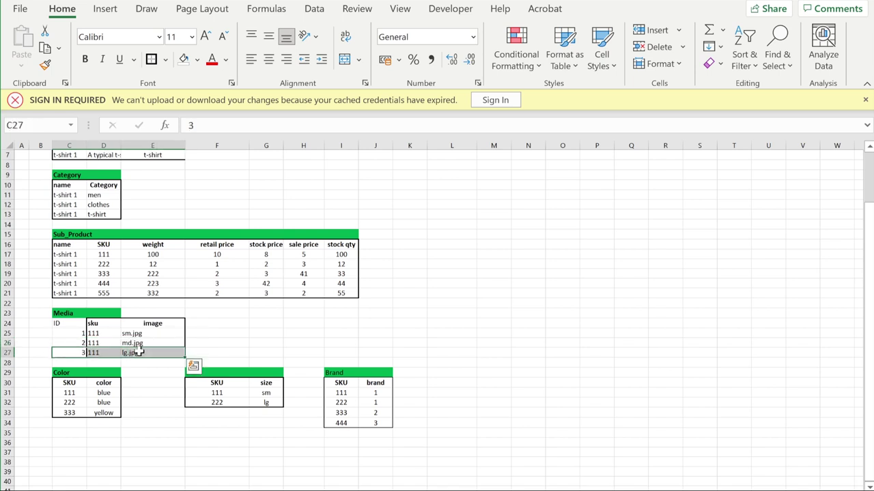
left_click(77, 355)
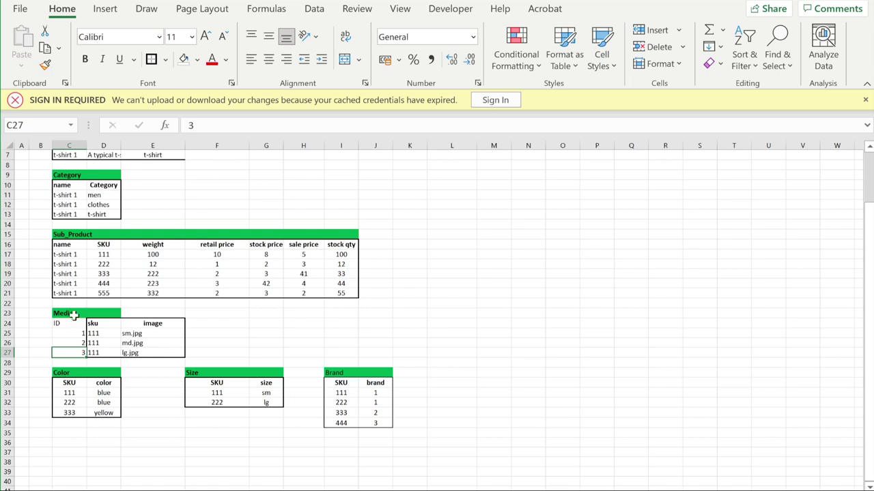
left_click_drag(103, 353, 152, 355)
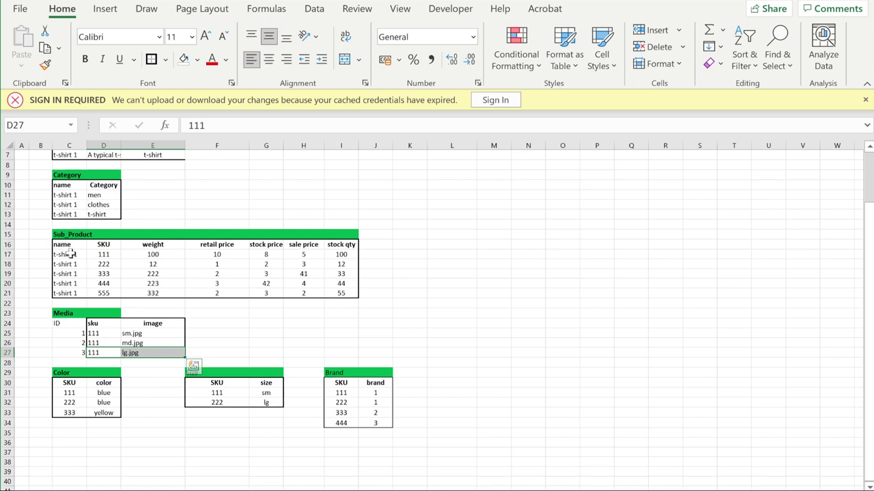
left_click(107, 256)
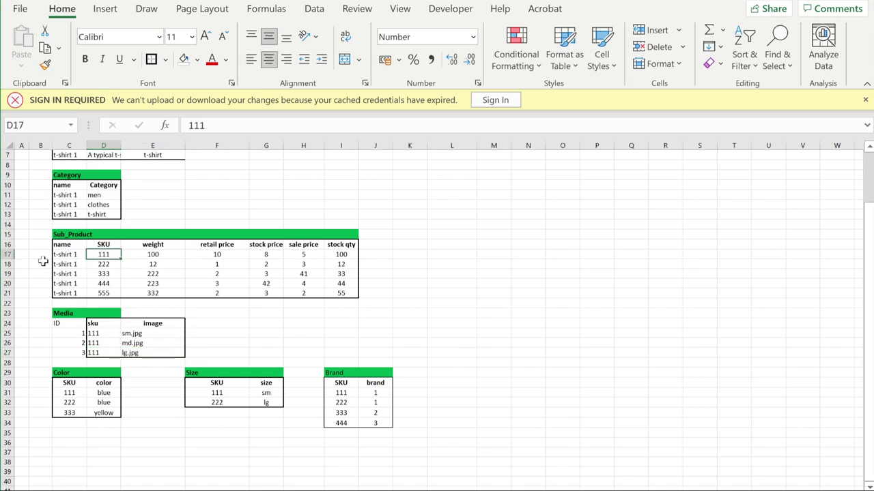
left_click_drag(74, 254, 348, 254)
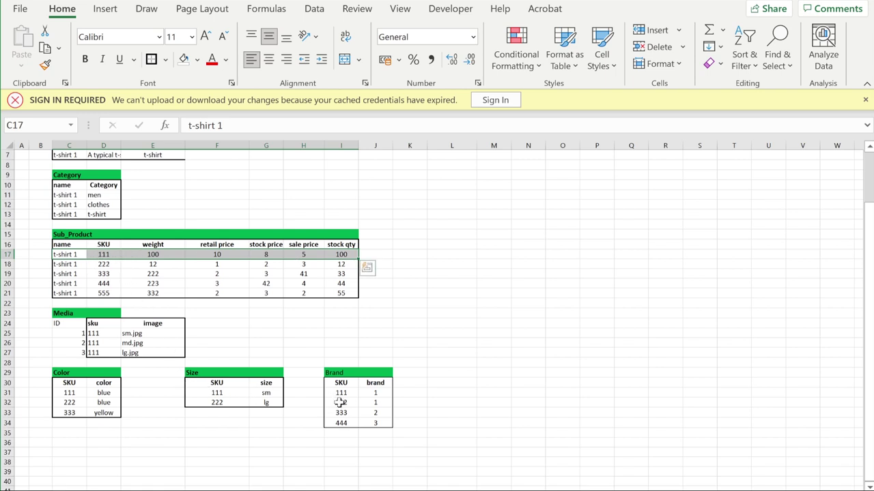
left_click_drag(71, 393, 103, 394)
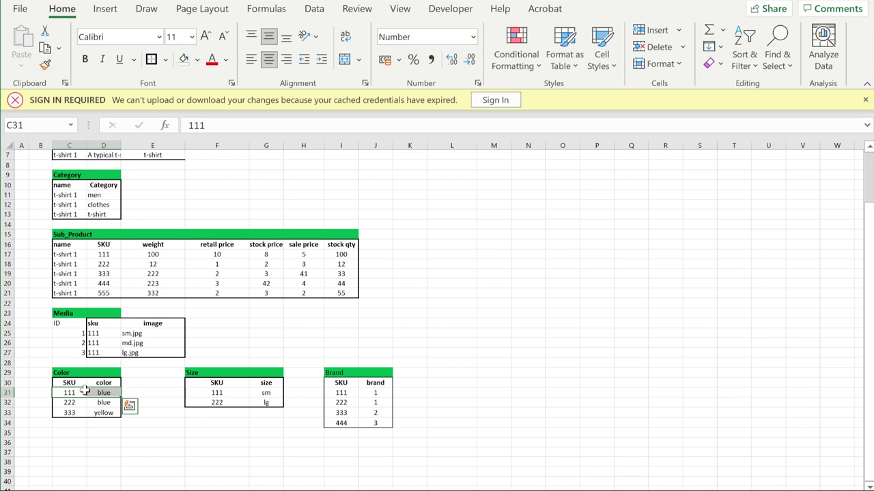
left_click_drag(104, 333, 148, 352)
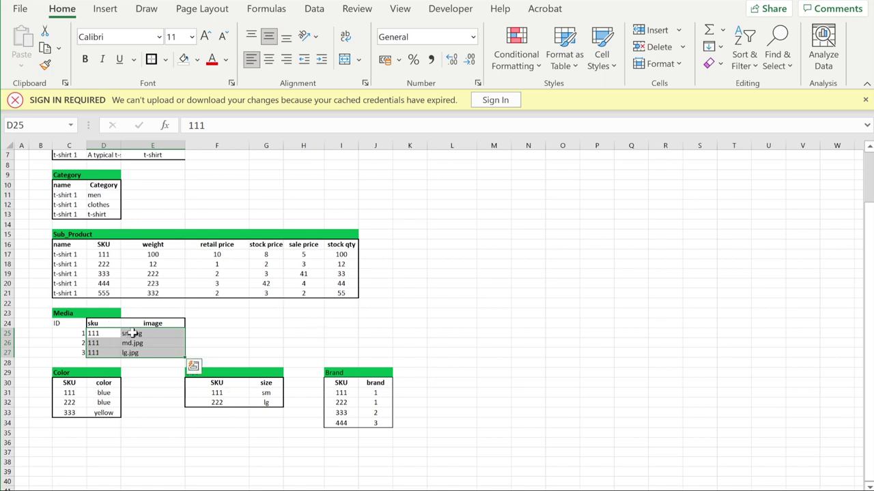
left_click_drag(71, 333, 77, 353)
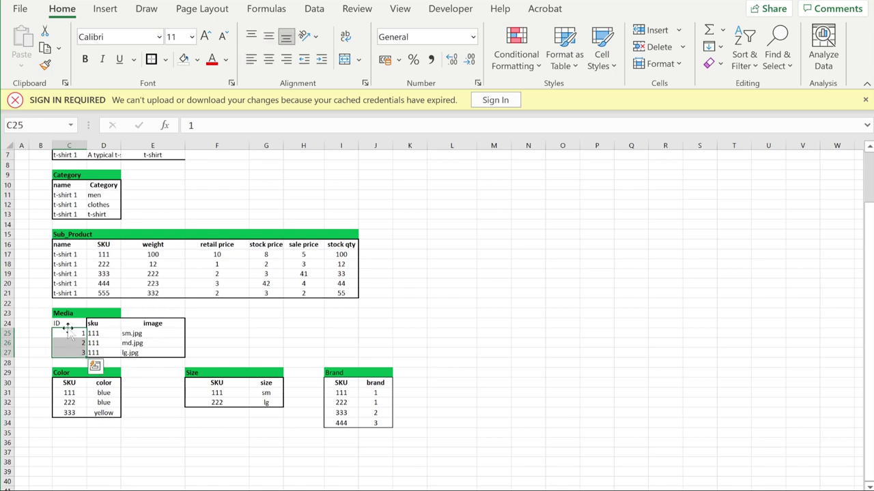
left_click_drag(69, 323, 75, 353)
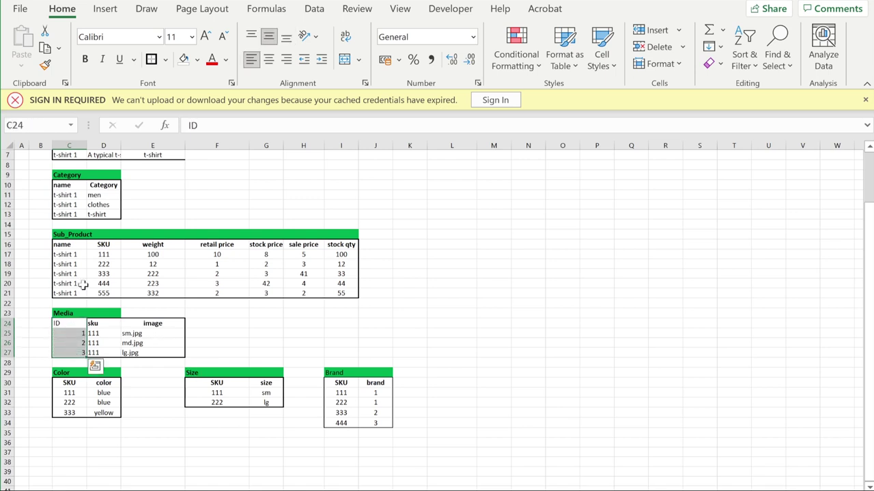
- Switch to the Lucidchart diagram and remove the PK marker from the Media entity's sku field
left_click(269, 62)
left_click(267, 333)
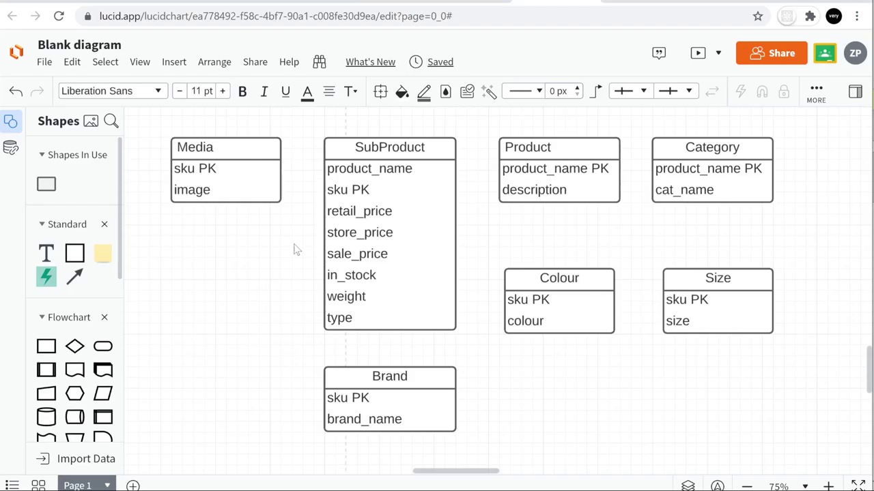
left_click(221, 181)
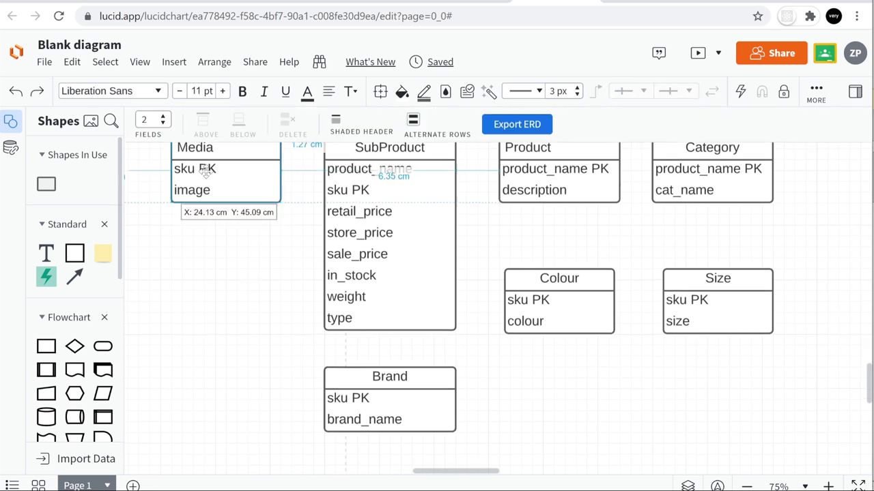
left_click(217, 173)
left_click(217, 173)
key("BackSpace")
key("BackSpace")
key("BackSpace")
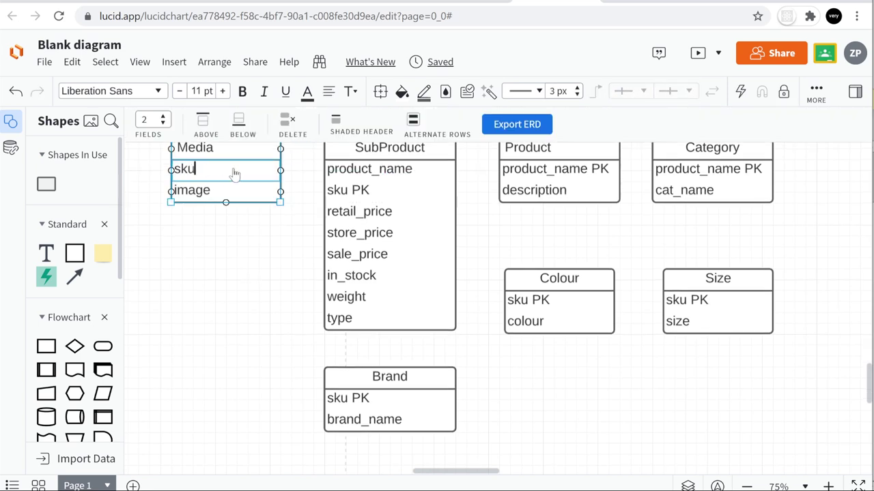
left_click(205, 240)
- Insert a new field above sku in the Media entity and name it id
scroll(212, 233, "up", 5)
left_click(187, 334)
left_click(189, 334)
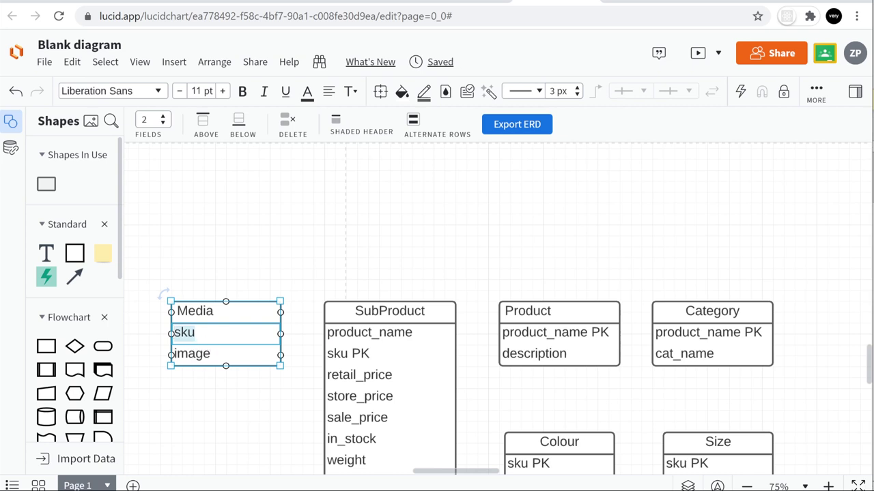
right_click(205, 344)
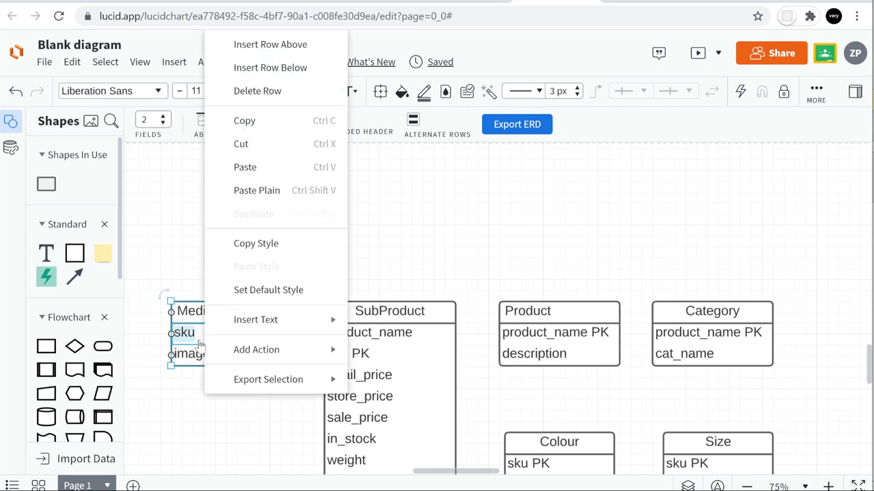
left_click(302, 56)
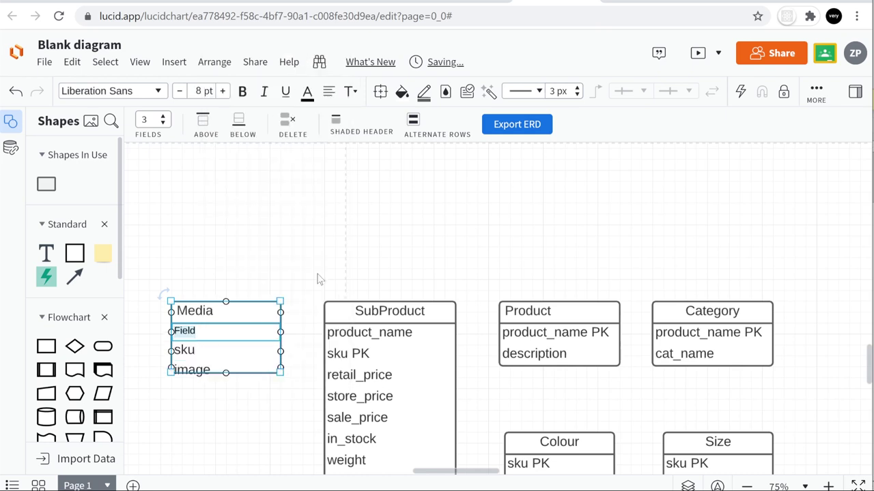
type("ID")
left_click(282, 271)
left_click(198, 331)
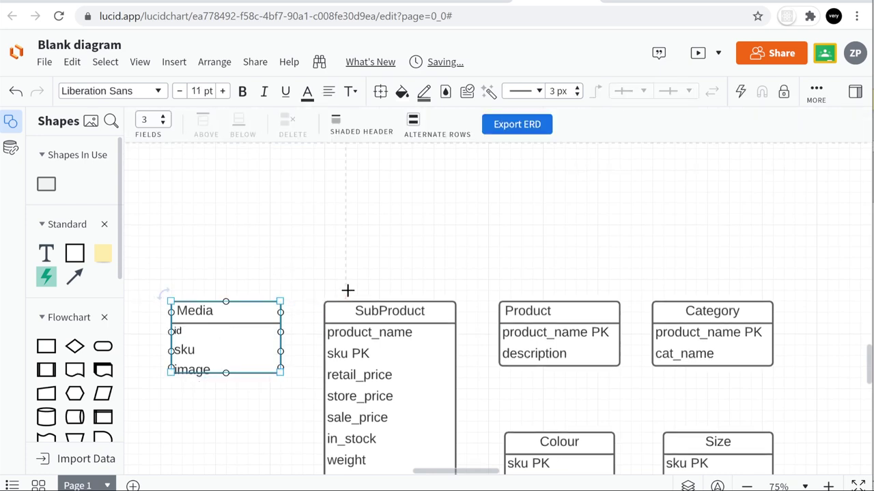
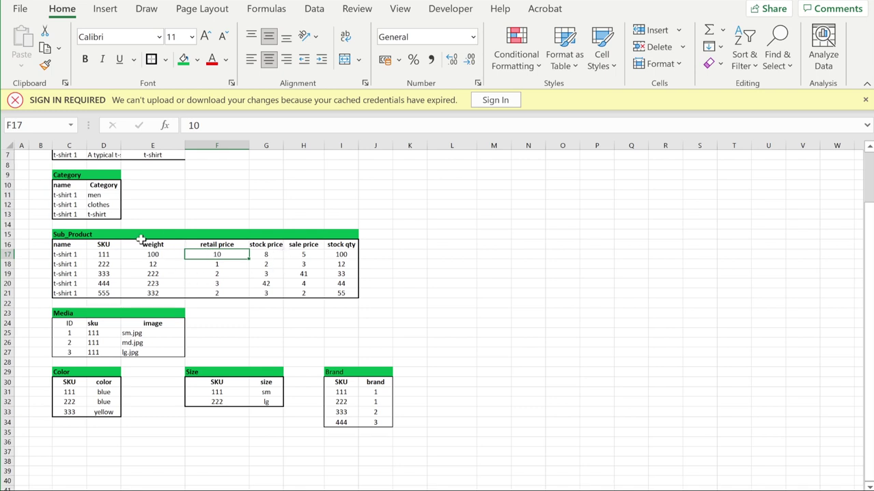
- Review the Sub_Product table's SKU column in Excel, and in Lucidchart examine the SubProduct, Product and Colour entities
left_click_drag(109, 254, 106, 292)
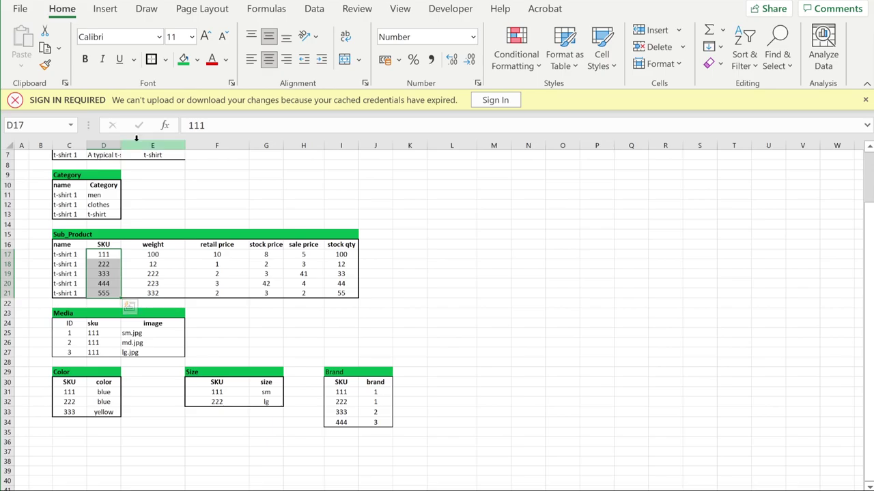
key("alt+Tab")
left_click(448, 144)
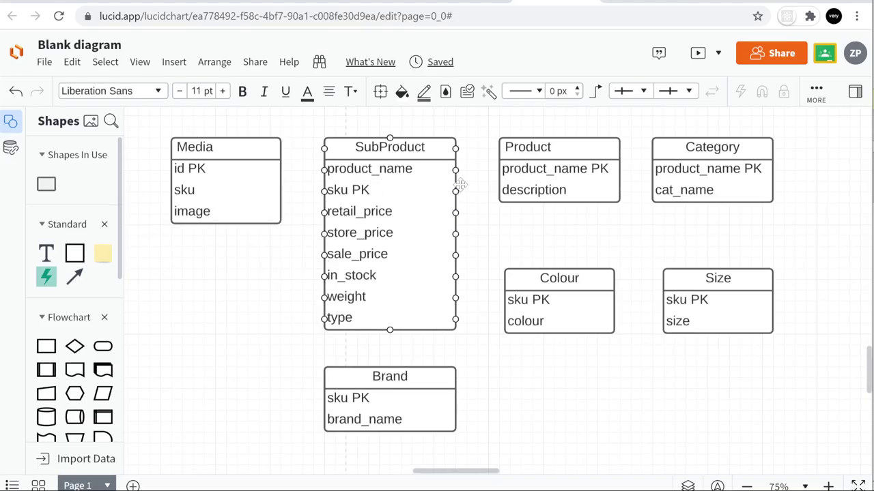
left_click(561, 172)
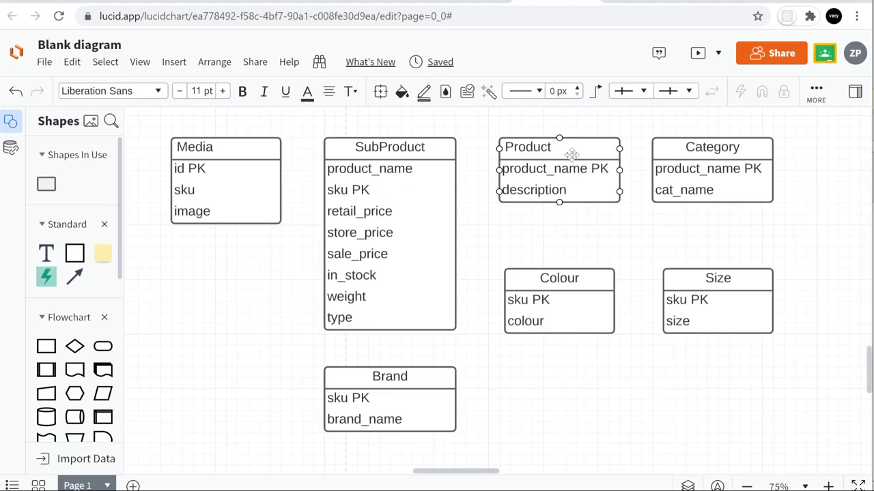
left_click(546, 277)
left_click(560, 229)
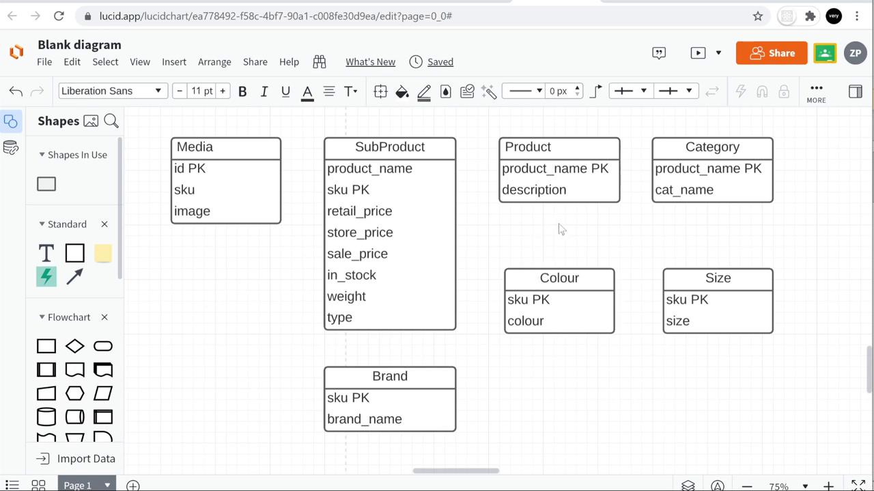
left_click(559, 168)
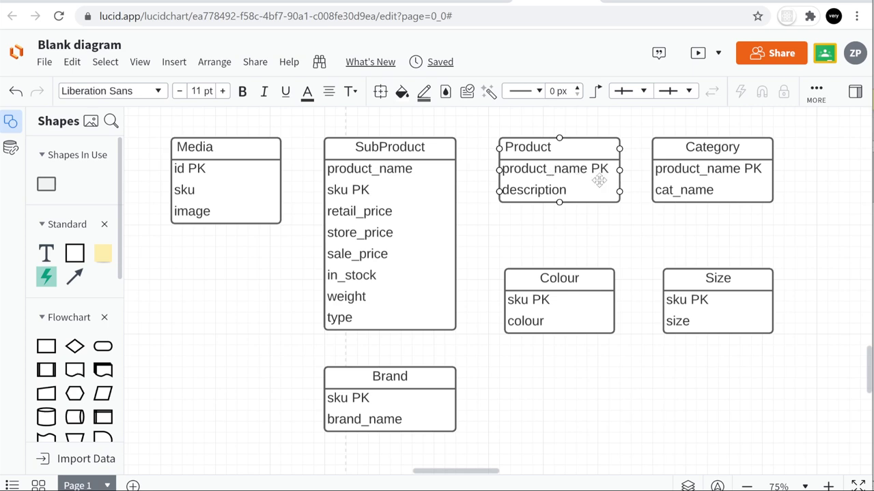
- Examine the Category and Media entities in the diagram, and switch to Excel to review the Category table's name and Category columns
left_click(710, 171)
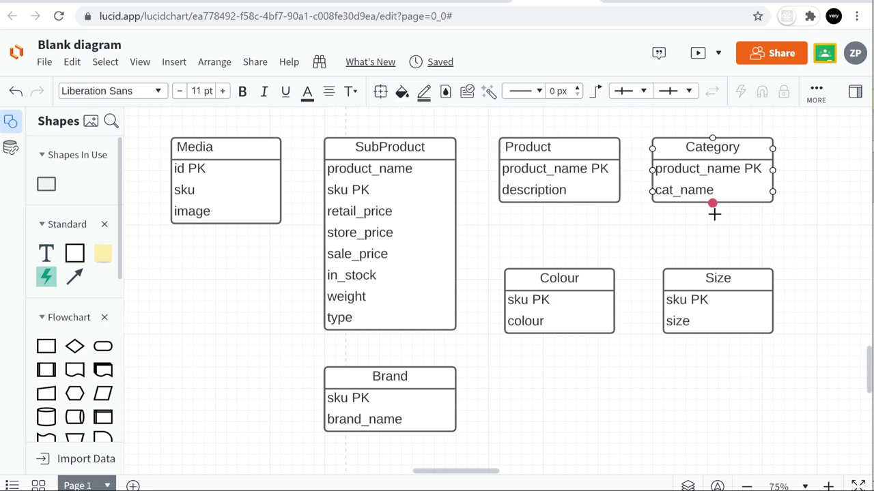
left_click(667, 226)
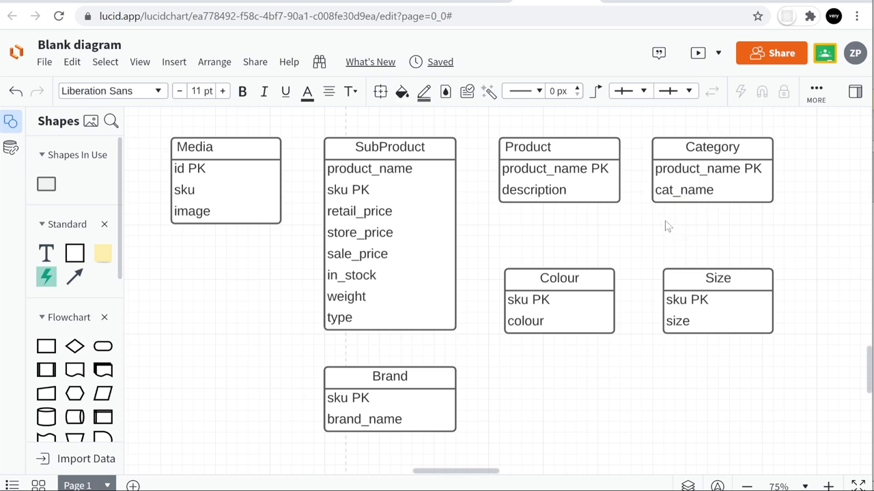
left_click(670, 198)
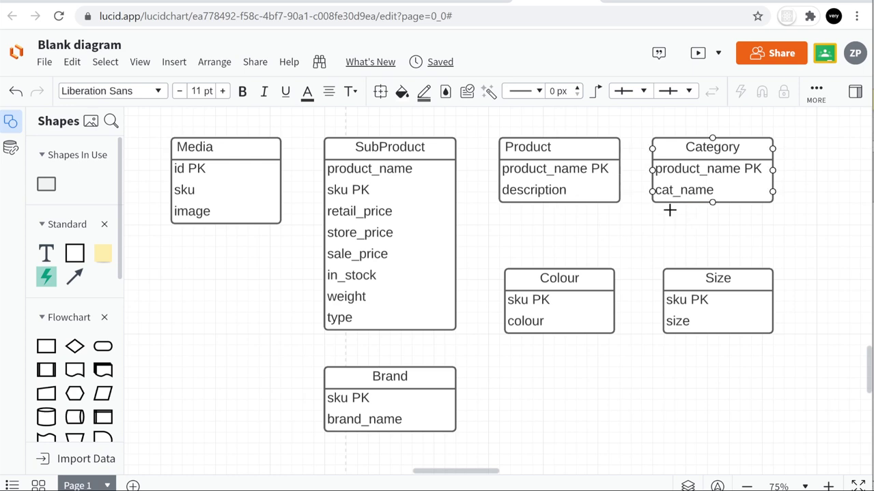
left_click(262, 151)
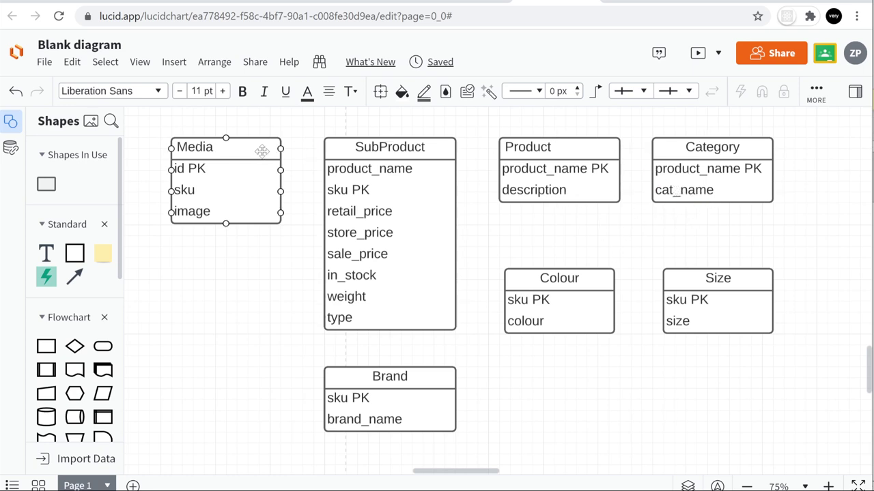
left_click(693, 181)
key("Escape")
key("alt+Tab")
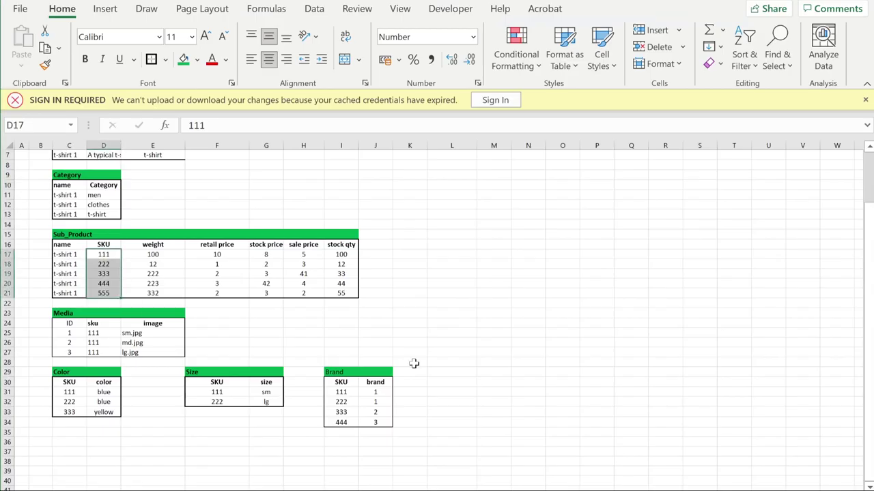
scroll(89, 301, "up", 2)
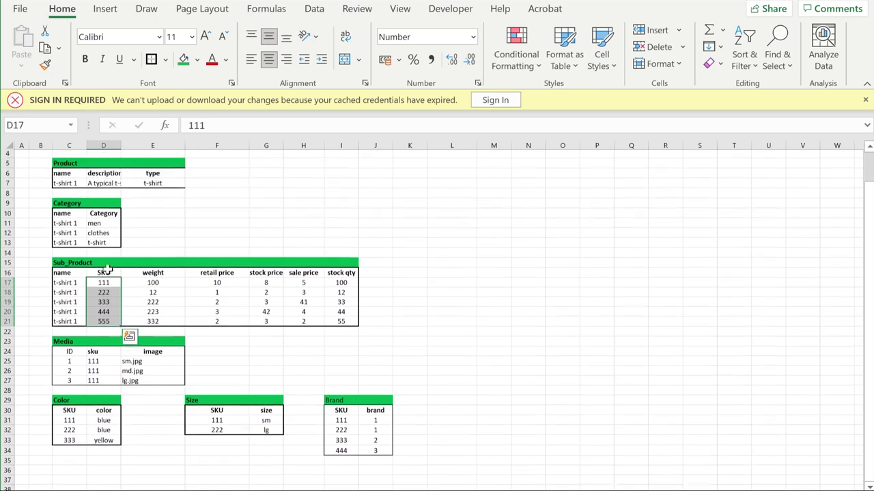
left_click_drag(66, 254, 73, 269)
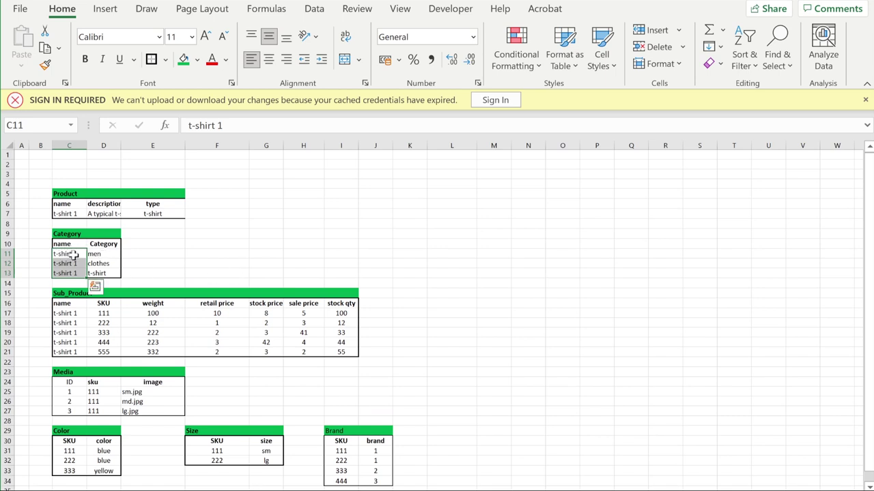
left_click_drag(98, 253, 105, 273)
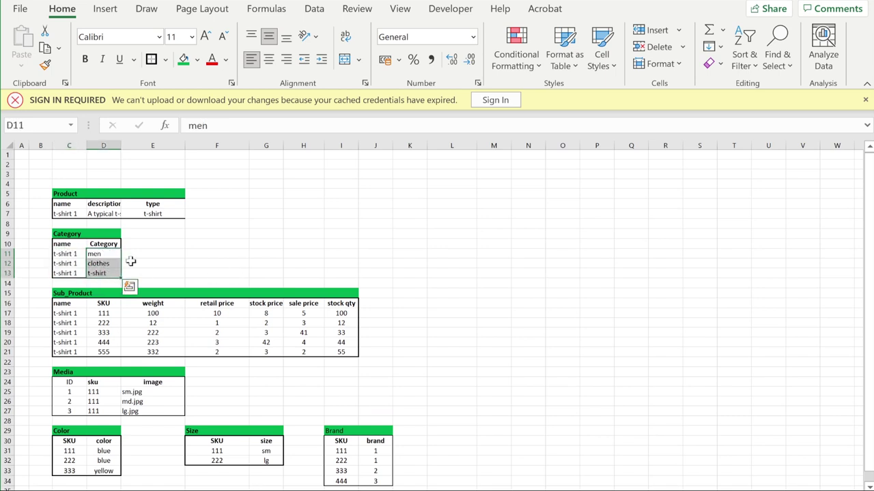
- Add an id column before the Category table's name column, numbering the rows 1, 2 and 3, and centre its contents horizontally
scroll(130, 262, "down", 1)
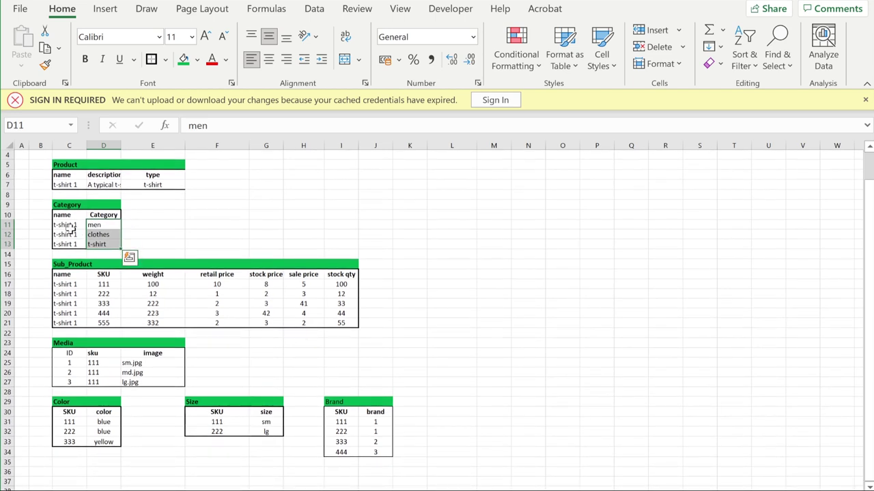
left_click(41, 216)
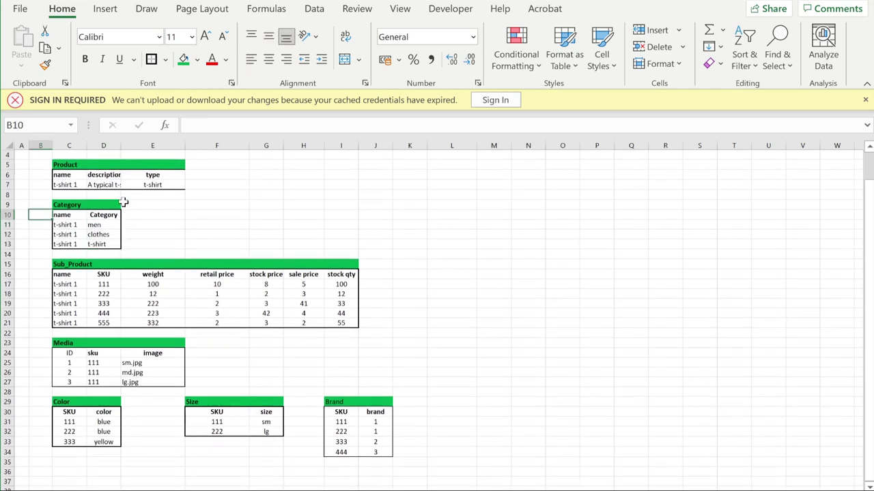
type("id")
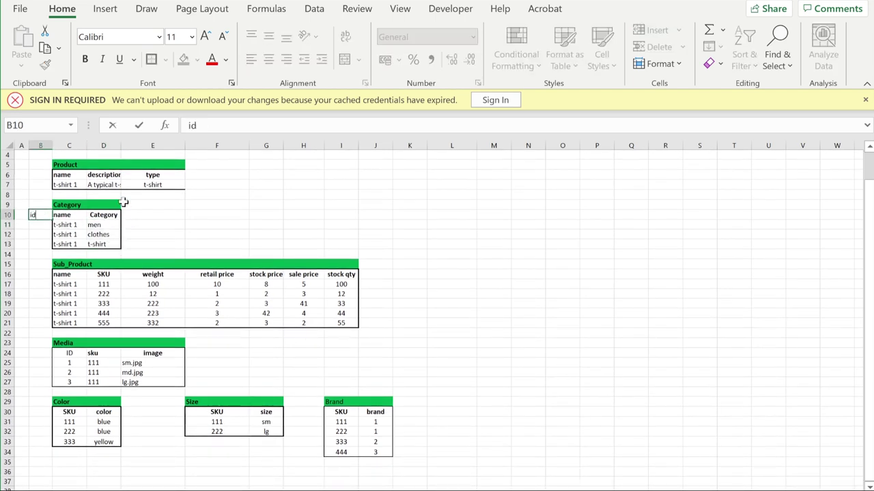
left_click(42, 224)
type("1")
key("Return")
type("2")
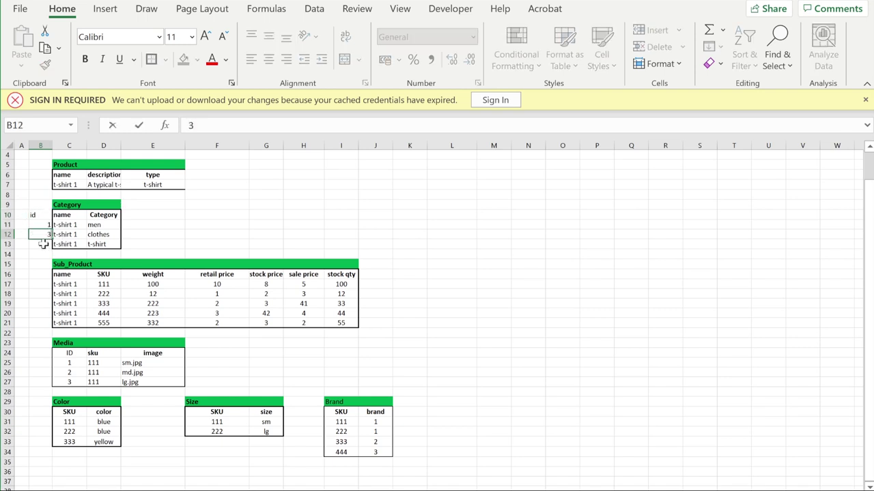
key("Return")
type("3")
left_click(193, 217)
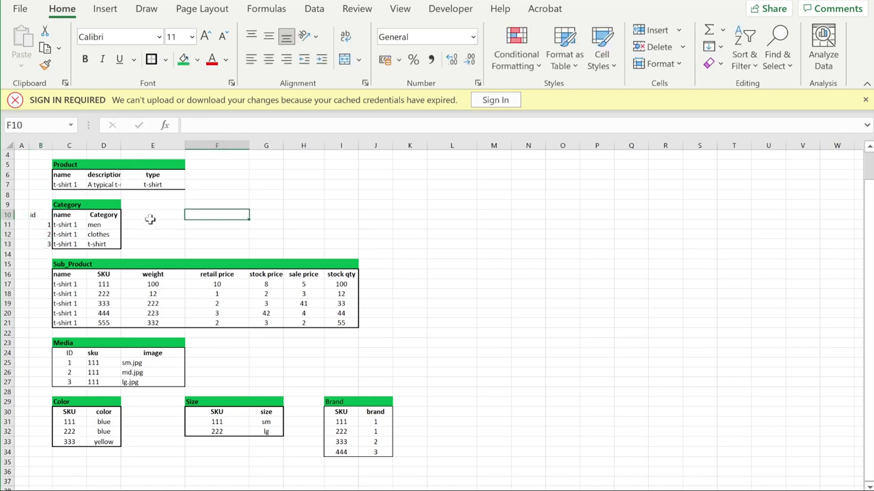
left_click_drag(34, 222, 39, 244)
left_click(269, 59)
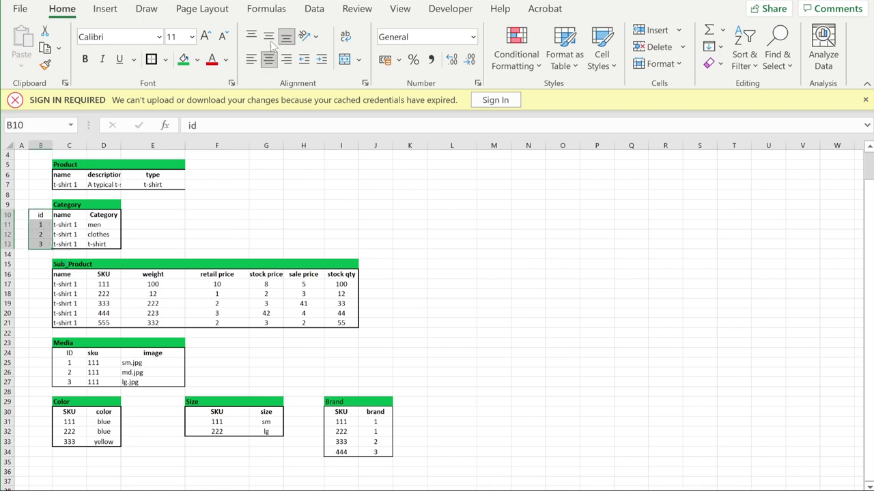
- Extend the Category heading over the id column by merging B9:D9, and left-align it
left_click(215, 174)
mouse_move(49, 205)
left_mouse_down()
mouse_move(78, 205)
mouse_move(36, 204)
left_mouse_up()
left_click(345, 59)
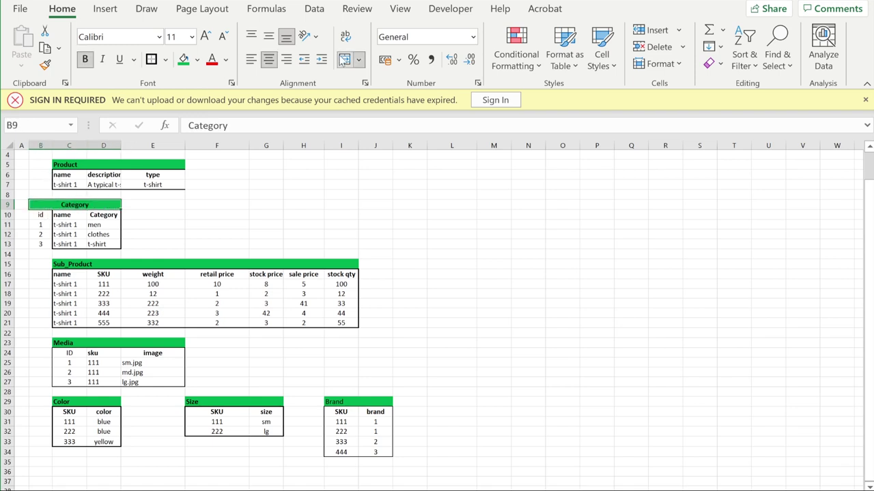
left_click(252, 59)
left_click(218, 205)
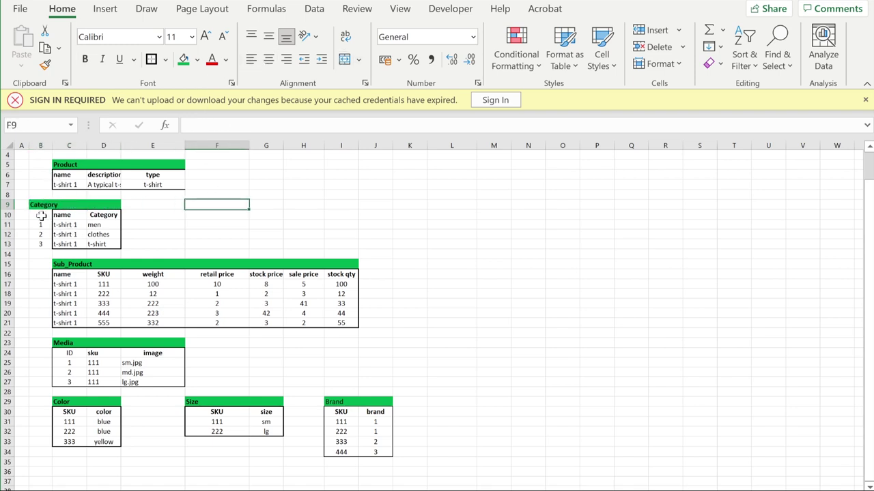
- Outline the Category table including its id column, and shift the whole table one column over to C9:E13
left_click_drag(41, 215, 102, 244)
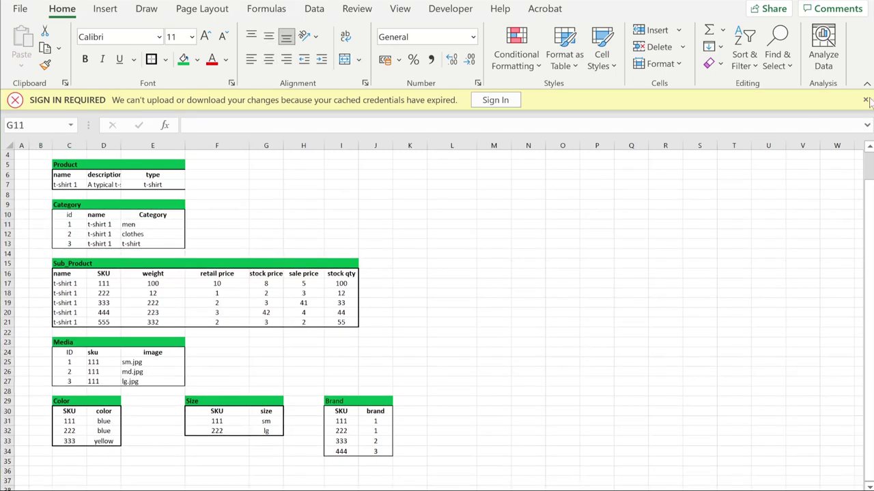
left_click(864, 100)
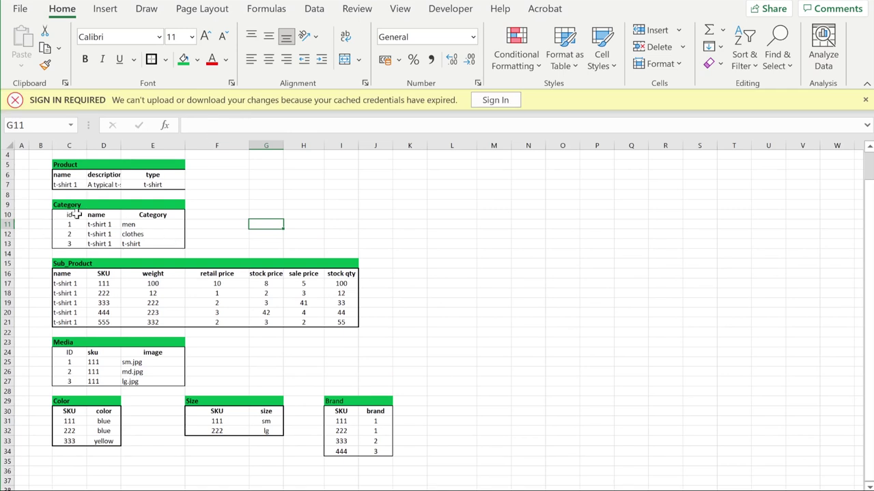
left_click_drag(81, 215, 74, 246)
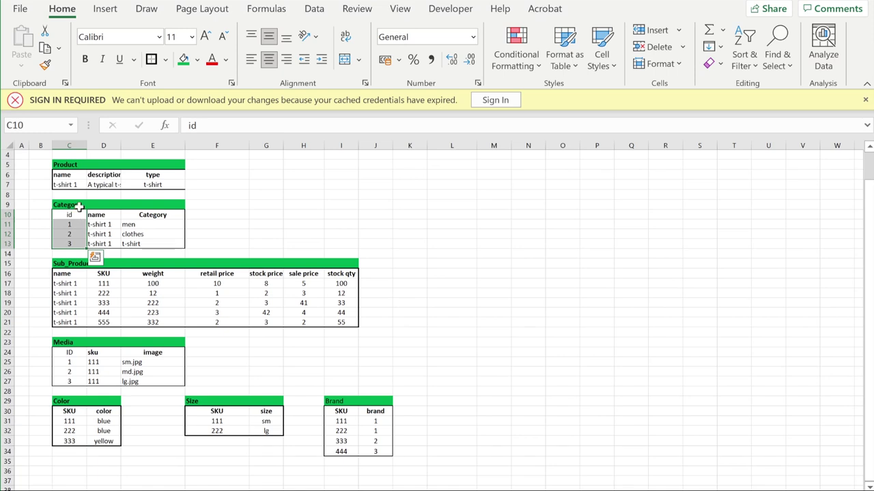
- Change the ID column header of the Media table to lowercase id
double_click(72, 353)
double_click(71, 353)
type("id")
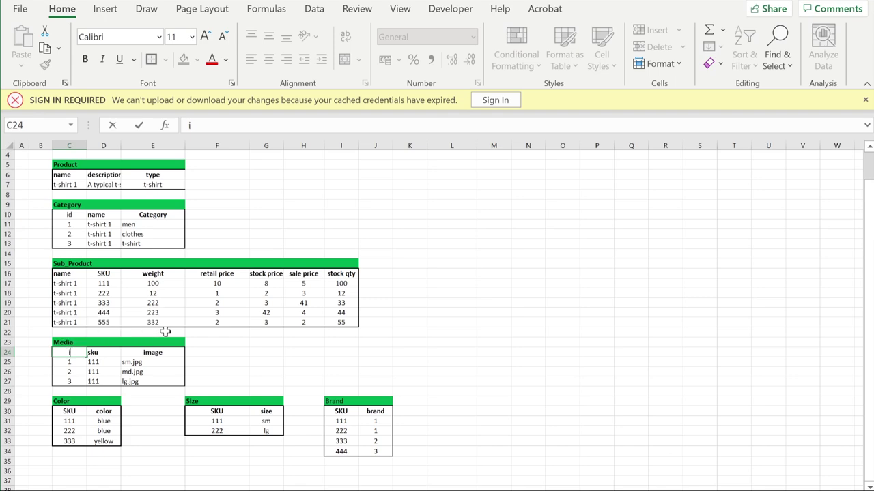
left_click(454, 269)
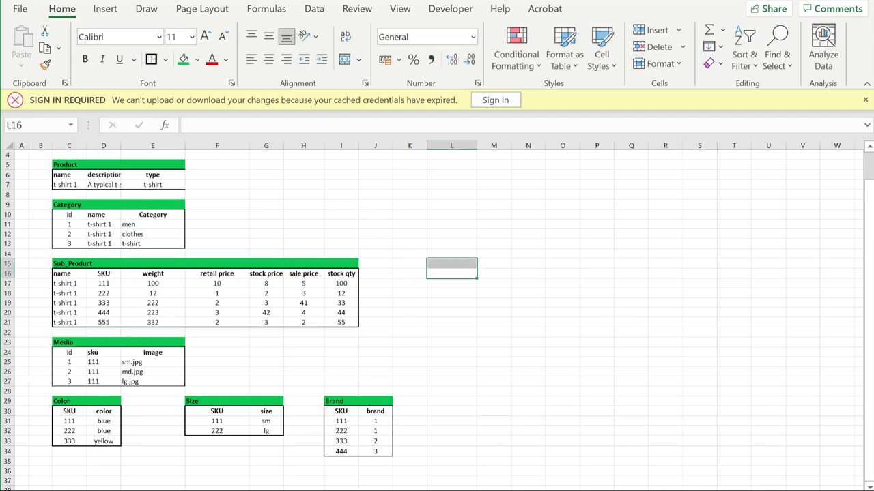
- Switch to Lucidchart and insert a row reading id PK above product_name PK in the Category entity
key("alt+Tab")
left_click(744, 177)
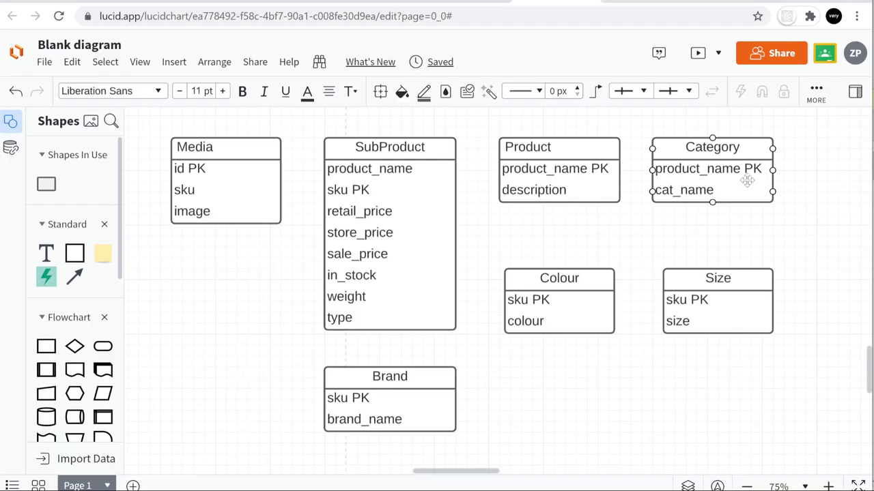
left_click(706, 171)
right_click(713, 178)
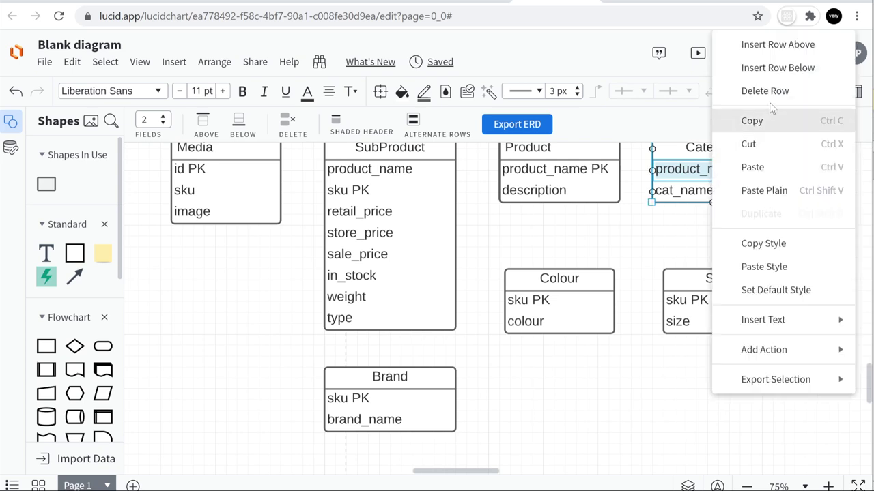
left_click(795, 53)
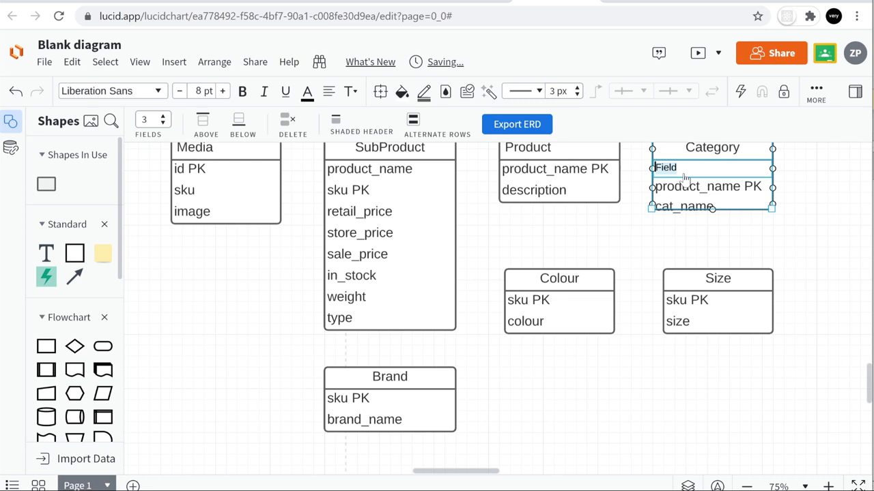
type("id PK")
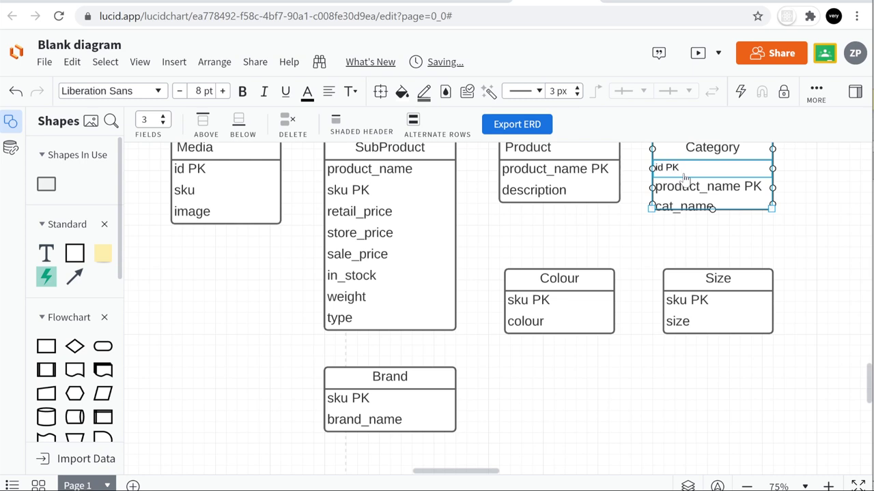
left_click(688, 251)
left_click(685, 183)
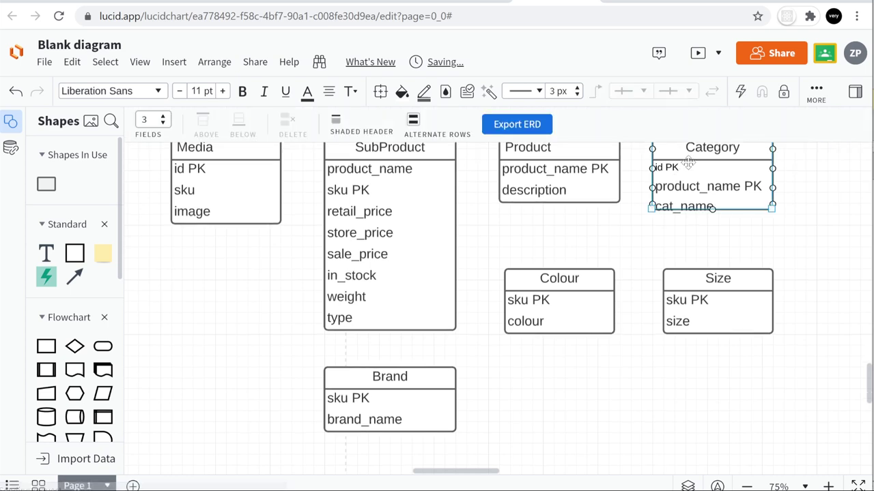
- Paste the copied style onto the Category entity so its fields share the same text formatting
scroll(739, 220, "up", 3)
left_click(589, 304)
left_click(683, 304)
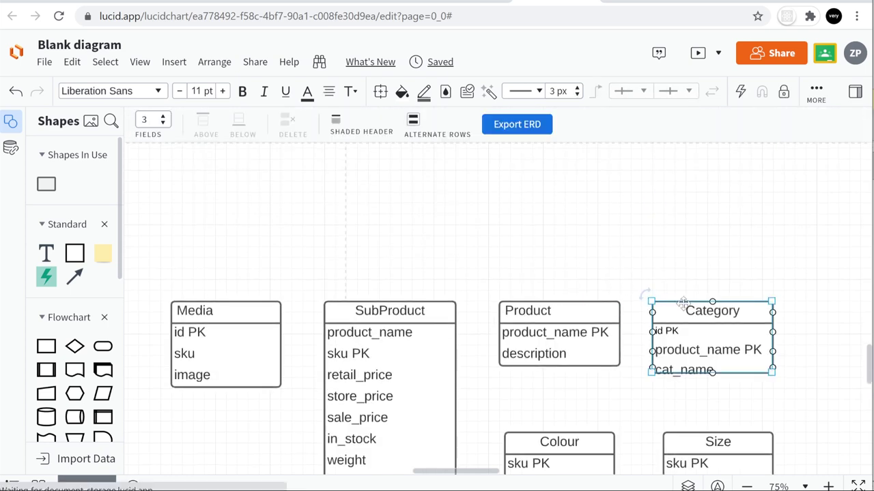
left_click(72, 61)
left_click(150, 249)
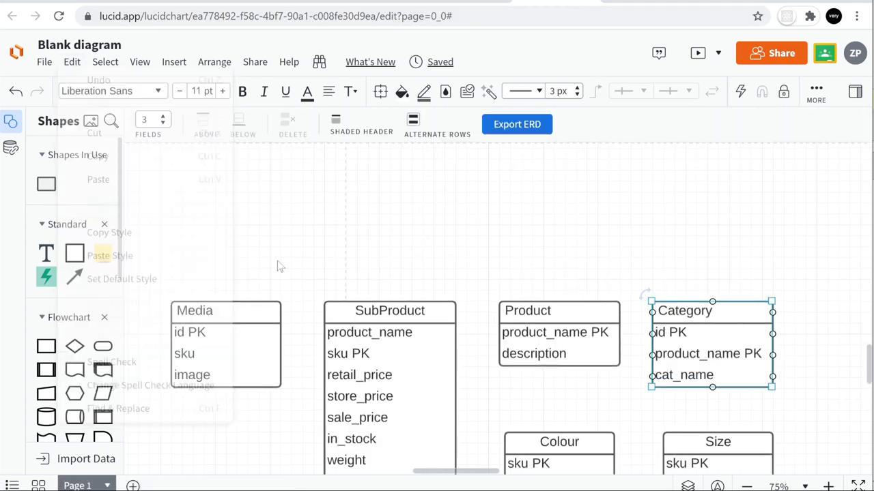
left_click(714, 275)
scroll(714, 275, "down", 3)
left_click(705, 267)
left_click(707, 417)
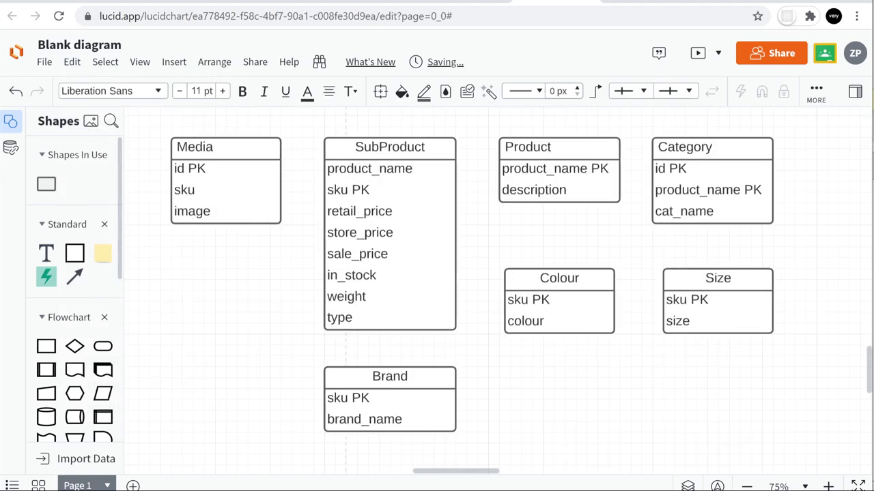
- Switch to Excel and check the first SKU entries of the Color, Size and Brand tables
key("alt+Tab")
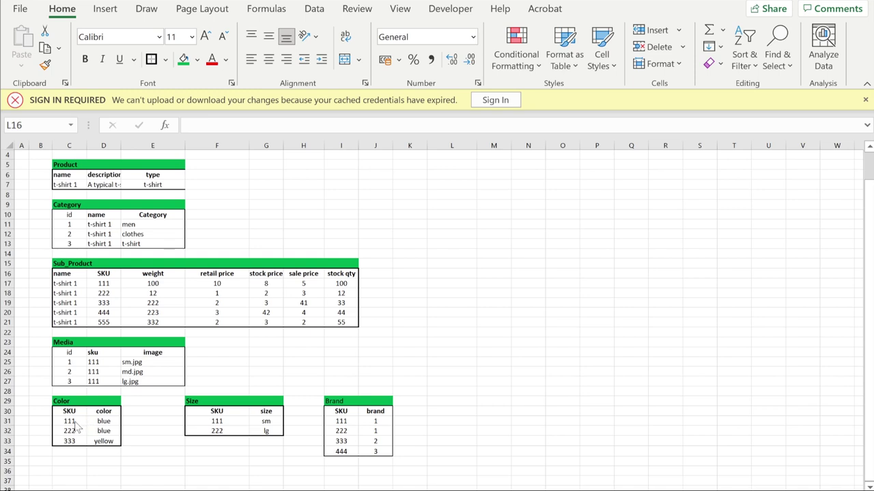
left_click(75, 422)
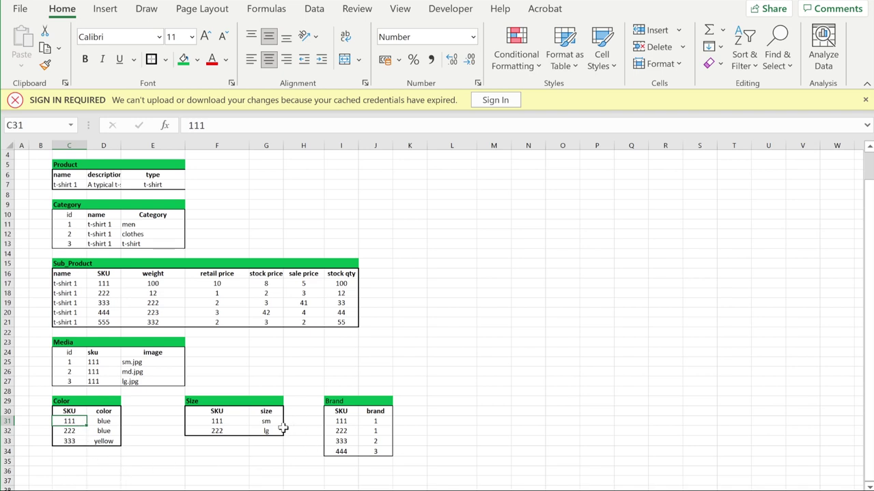
left_click(227, 423)
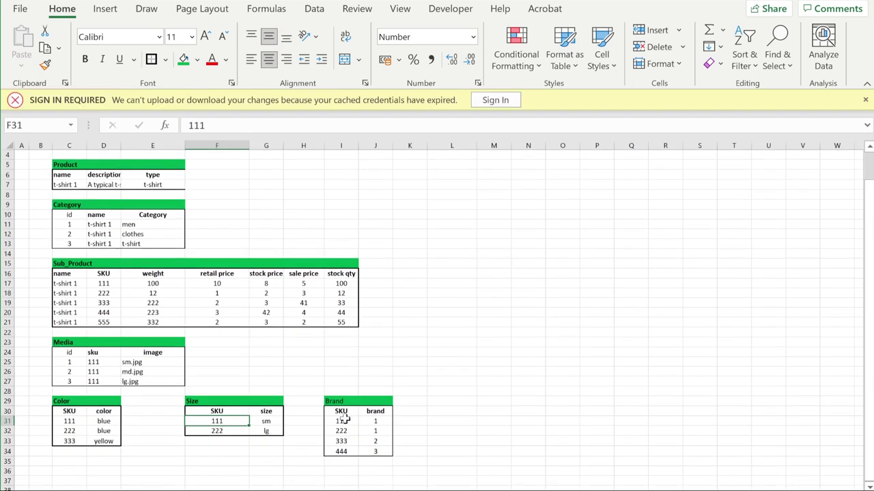
left_click(341, 421)
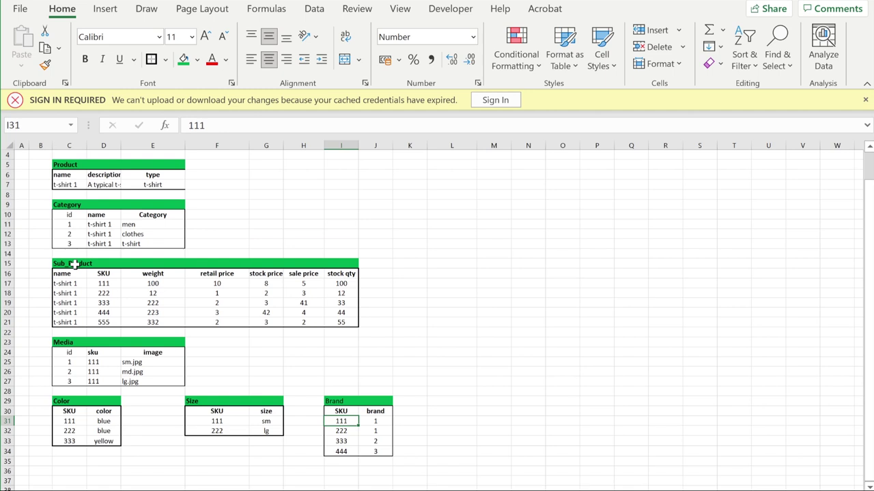
left_click(375, 421)
type("12")
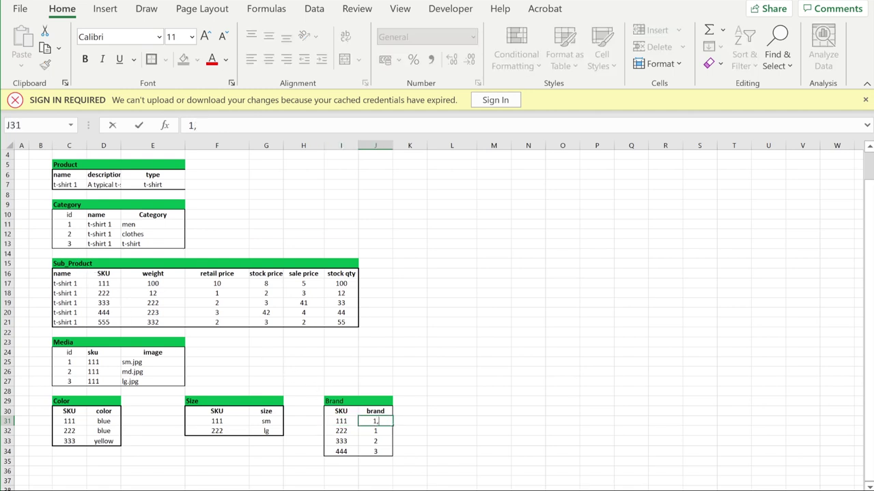
type("2")
- Set the Brand table's second SKU to 111 and the first two rows' brand values to 1 and 2
left_click(341, 431)
type("22211")
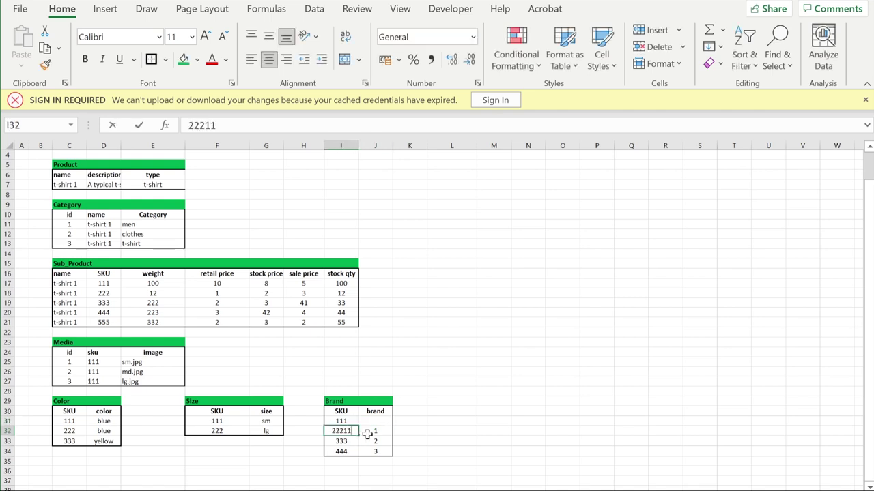
double_click(342, 431)
type("111")
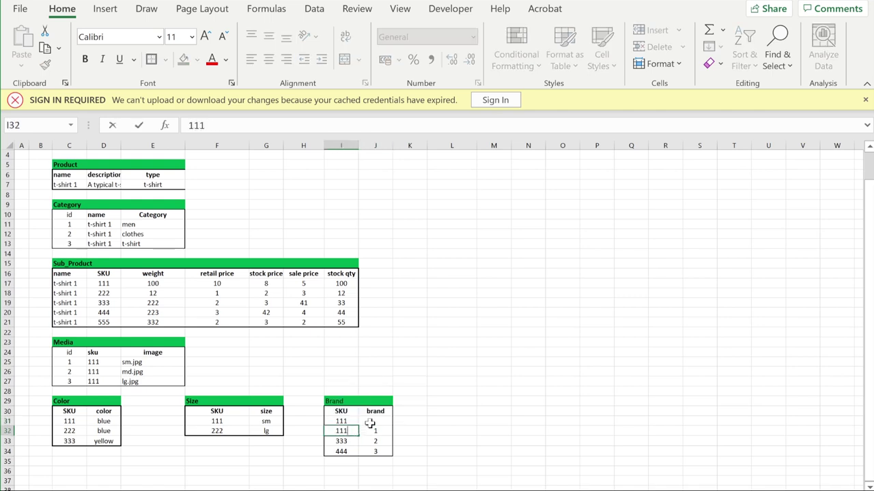
left_click(372, 421)
type("1")
key("Return")
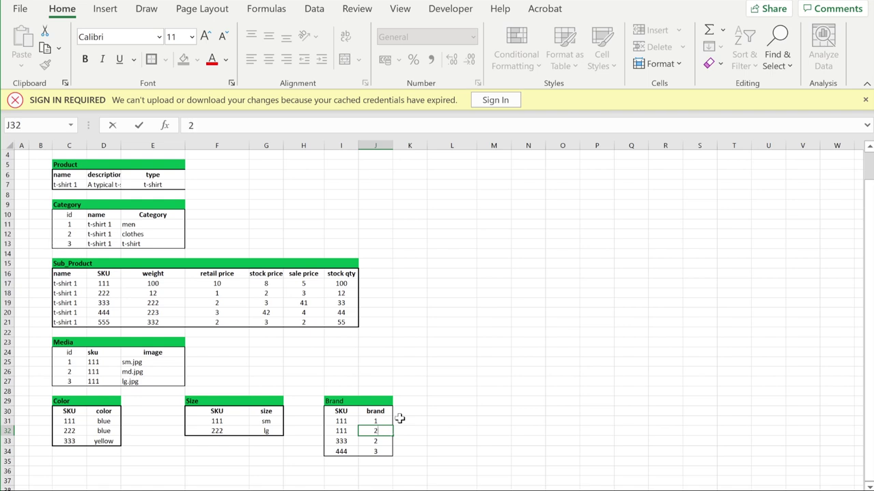
left_click(399, 419)
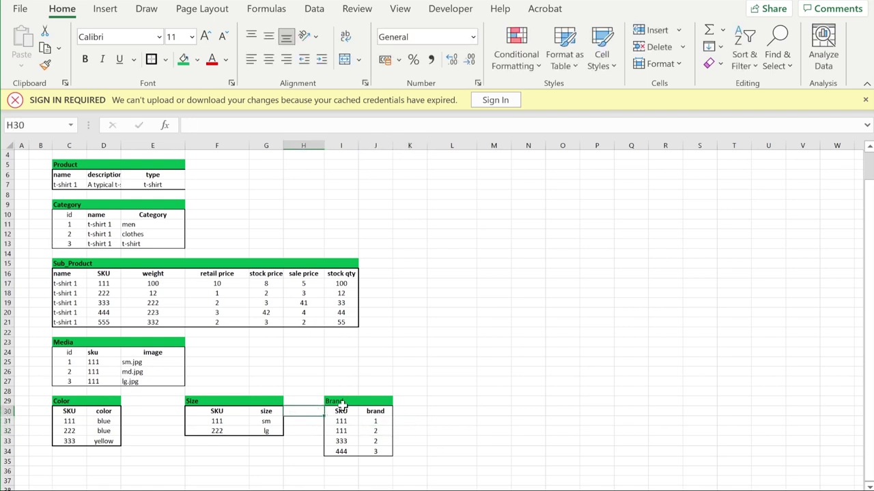
- Move the whole Brand table one column over to J29:K34
left_click_drag(335, 401, 374, 452)
left_click_drag(393, 456, 427, 458)
left_click(452, 431)
- Add an id column beside the Brand table in I30:I34, with the header id and values 1 to 4
left_click(341, 413)
type("id")
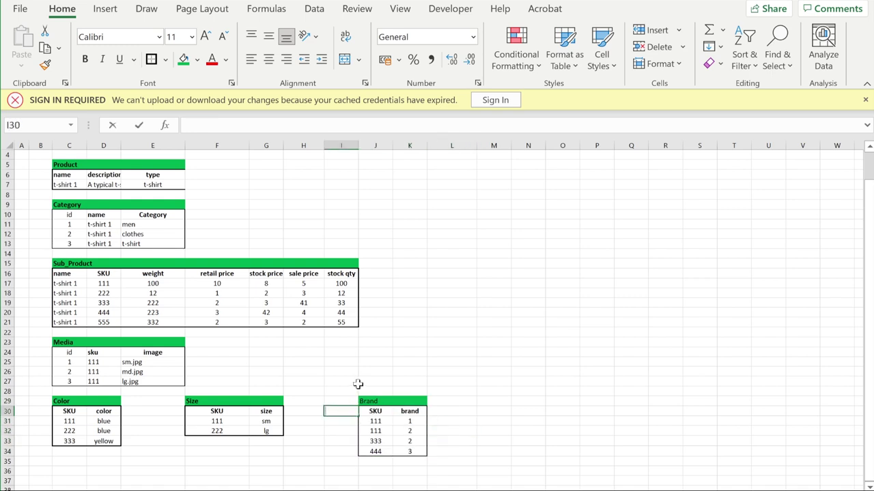
key("Return")
type("1")
key("Return")
type("2")
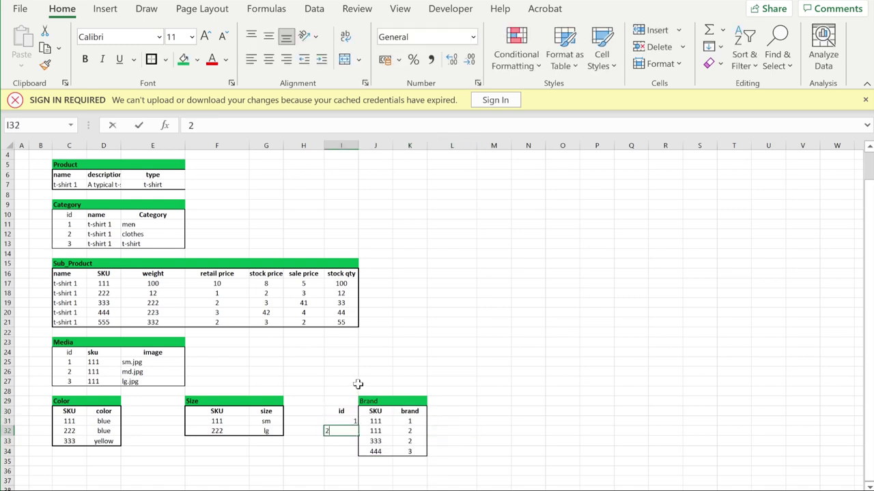
key("Return")
type("3")
key("Return")
type("4")
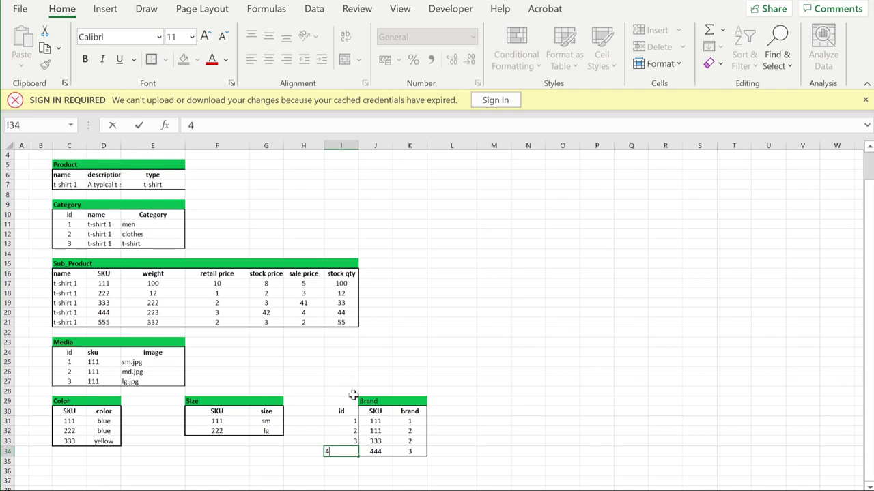
- Extend the green Brand heading over the id column by merging I29:J29, and unmerge it across I29:K29
left_click(351, 400)
left_click_drag(350, 401, 374, 400)
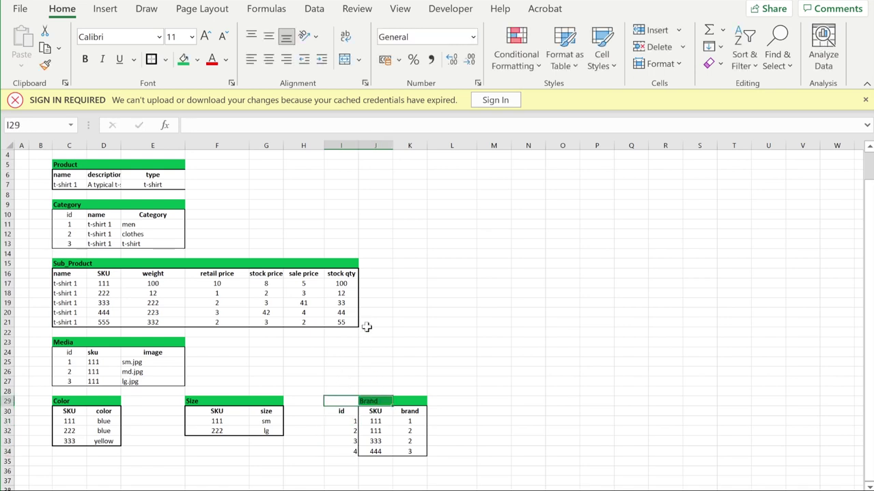
left_click(345, 59)
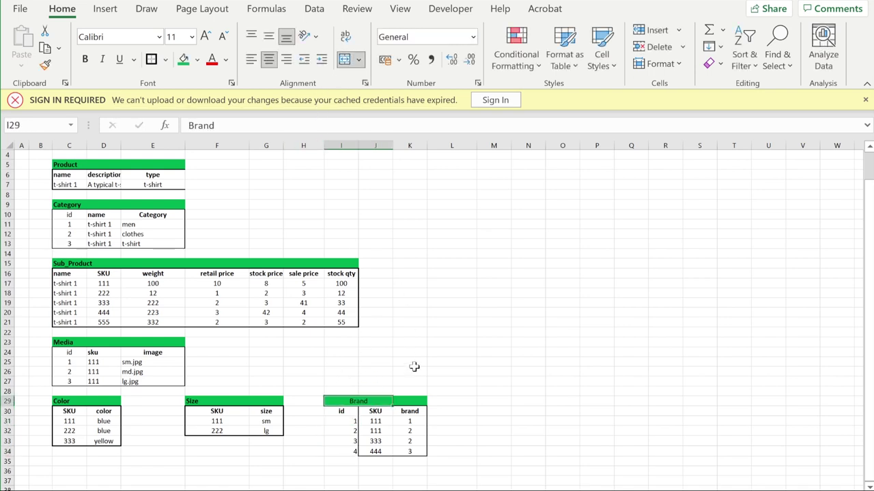
left_click_drag(402, 401, 369, 402)
left_click(345, 60)
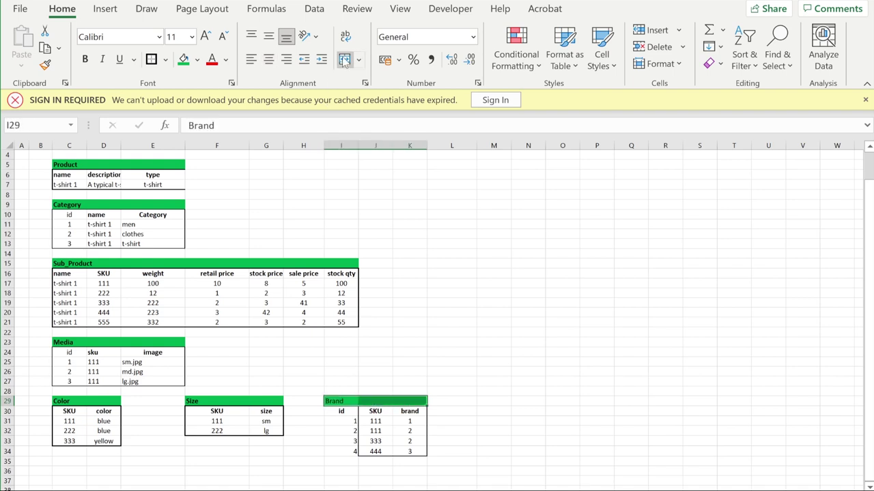
- Clear the borders of the Brand cells I30:K34 and apply thick outside borders to them
left_click(493, 303)
left_click_drag(343, 413, 403, 453)
left_click(165, 59)
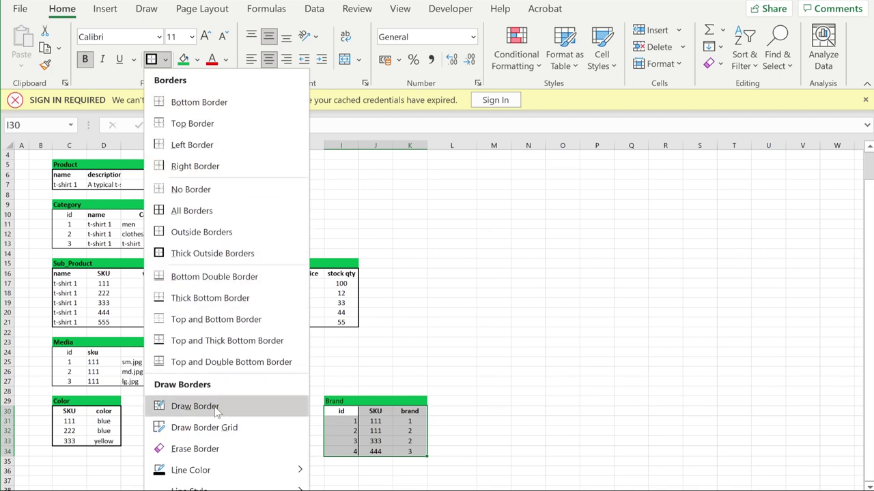
left_click(215, 195)
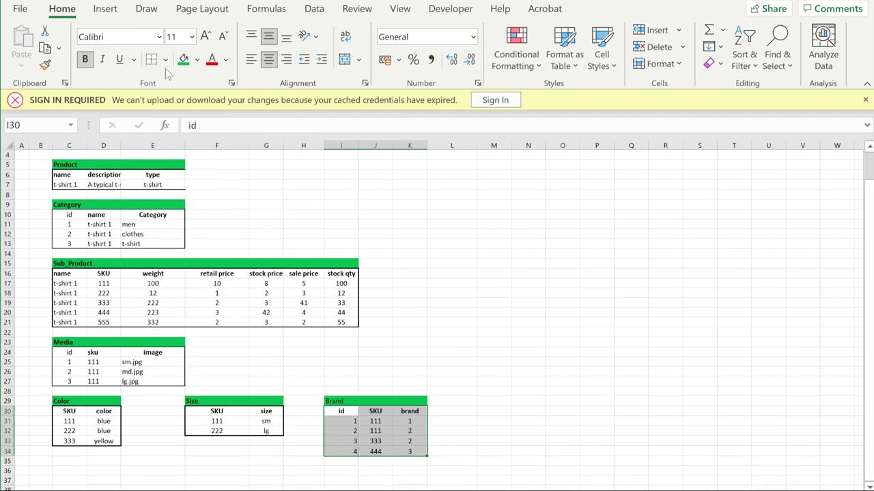
left_click(165, 59)
left_click(212, 254)
left_click(508, 324)
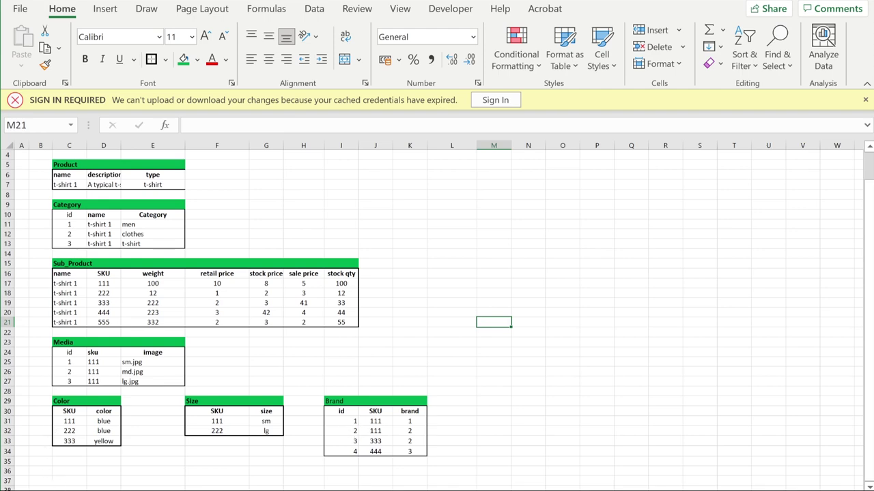
- Switch to the Lucidchart diagram and insert a field reading "id PK" above sku PK in the Brand entity
key("alt+Tab")
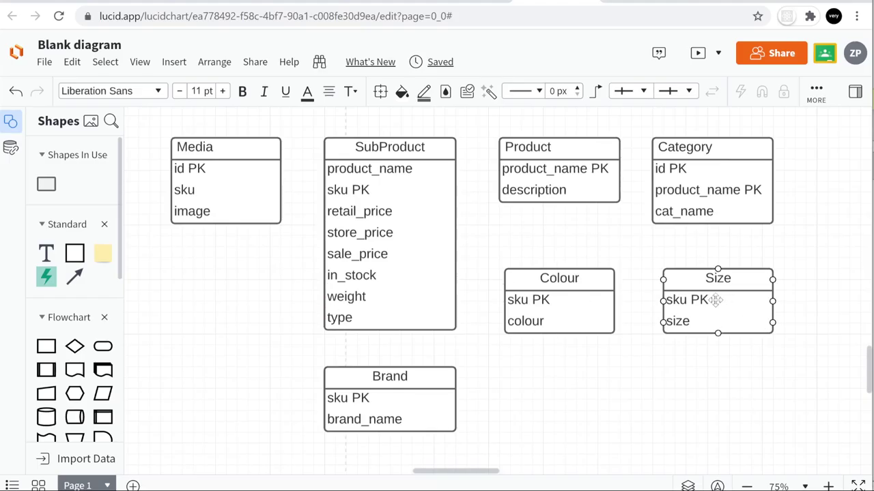
left_click(409, 376)
left_click(347, 398)
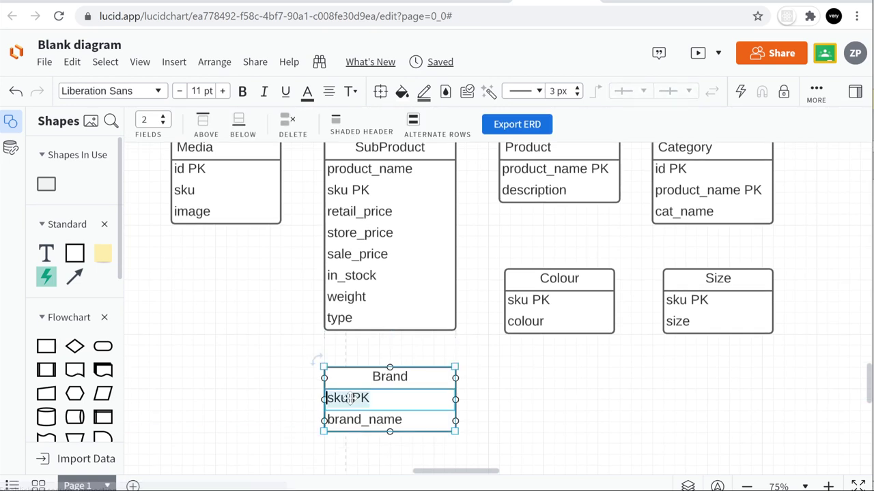
right_click(351, 398)
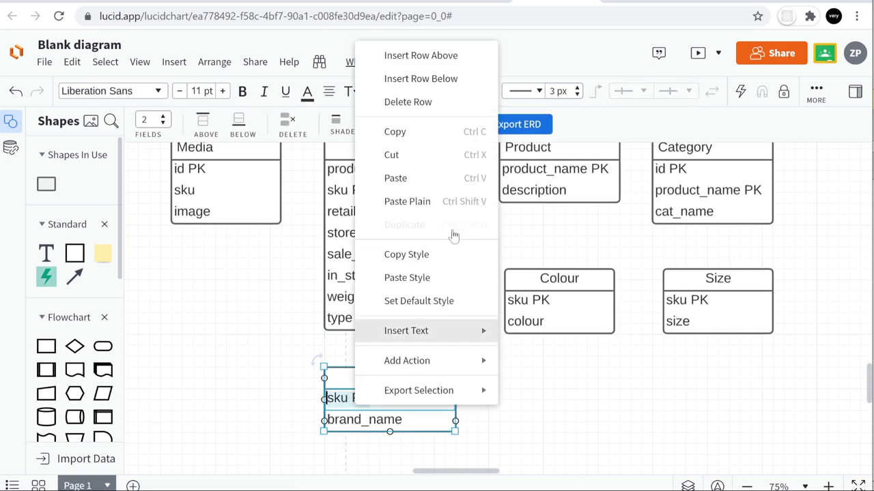
left_click(441, 60)
type("id")
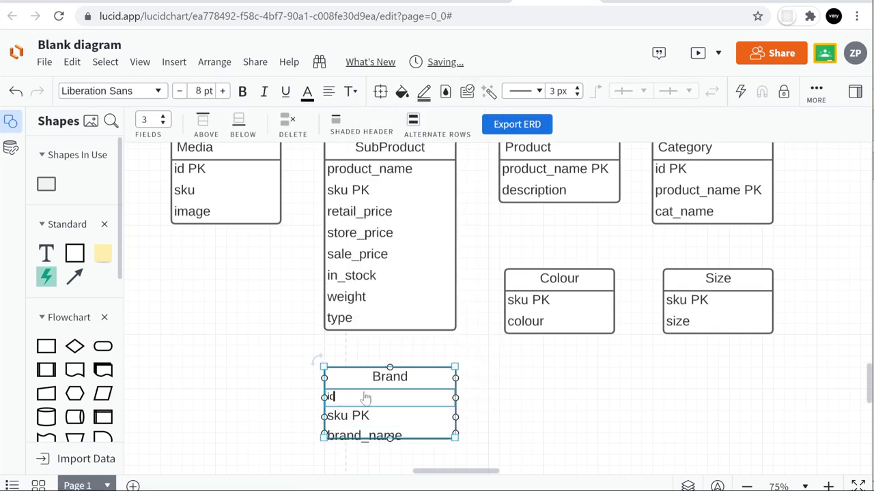
double_click(361, 399)
type("PK")
key("Escape")
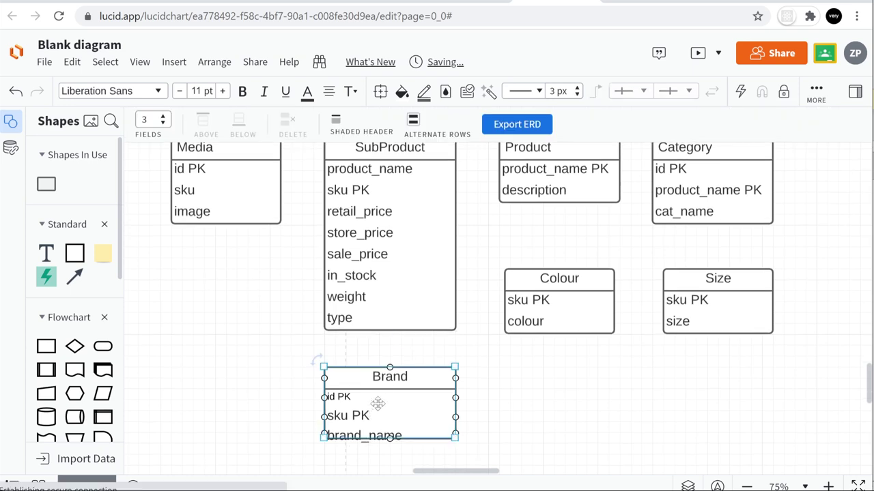
- Paste the copied style onto the Brand entity and remove the PK marker from its sku field
left_click(71, 61)
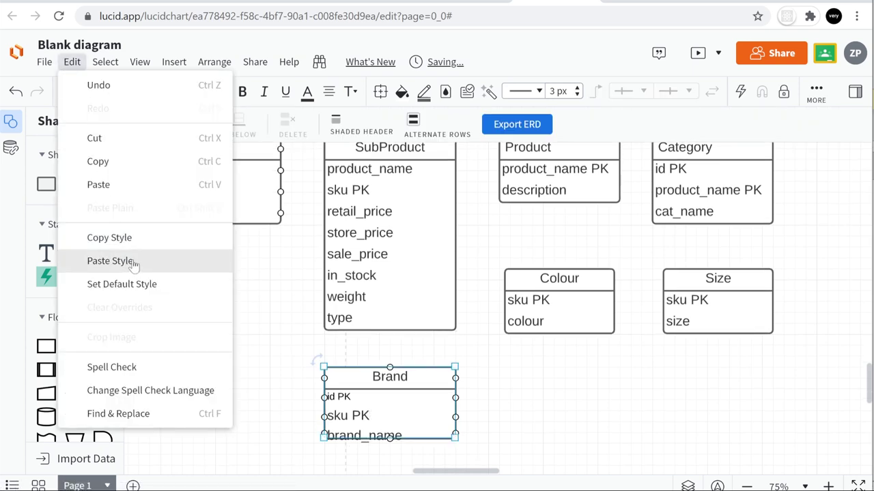
left_click(133, 260)
left_click(359, 417)
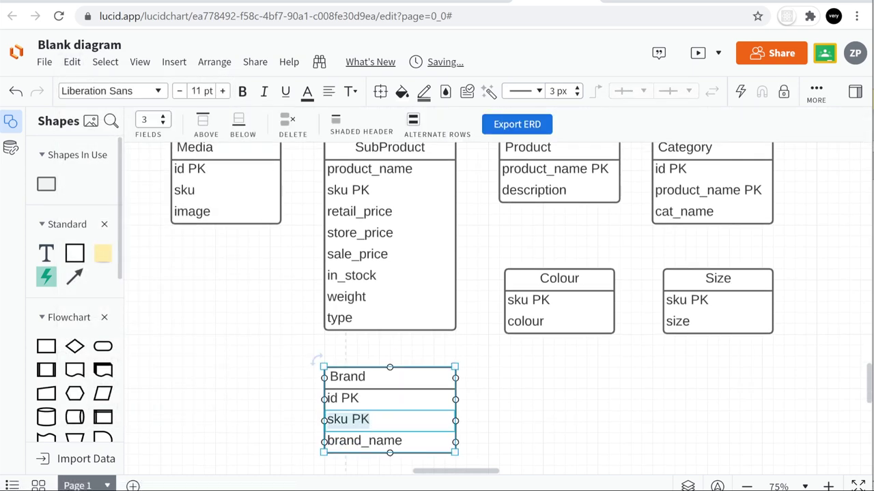
double_click(389, 418)
key("BackSpace")
key("BackSpace")
key("BackSpace")
left_click(565, 405)
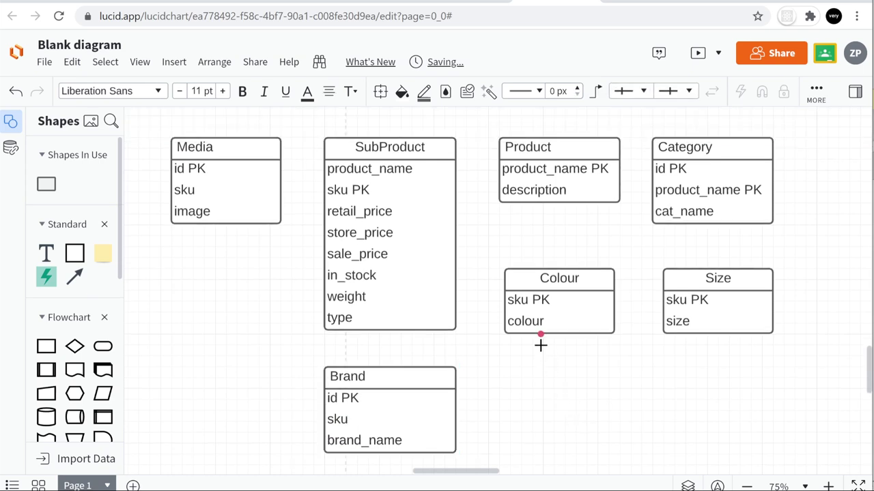
left_click(408, 205)
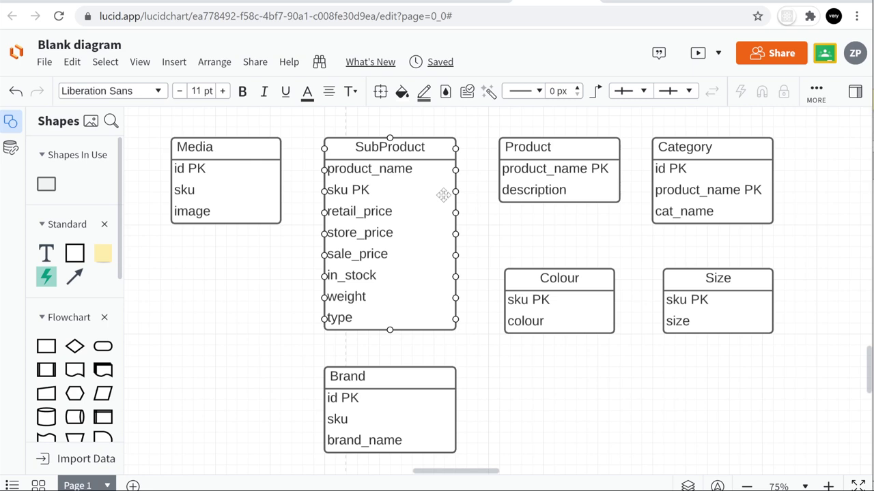
left_click(527, 412)
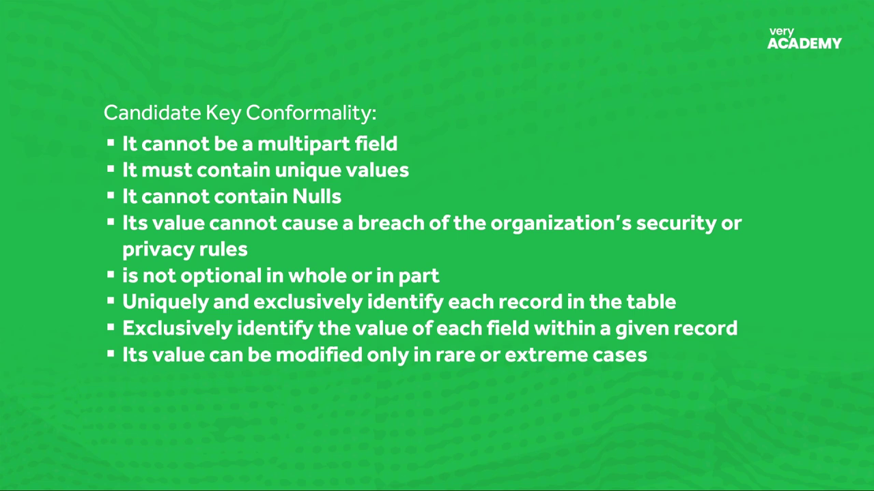
left_click(305, 252)
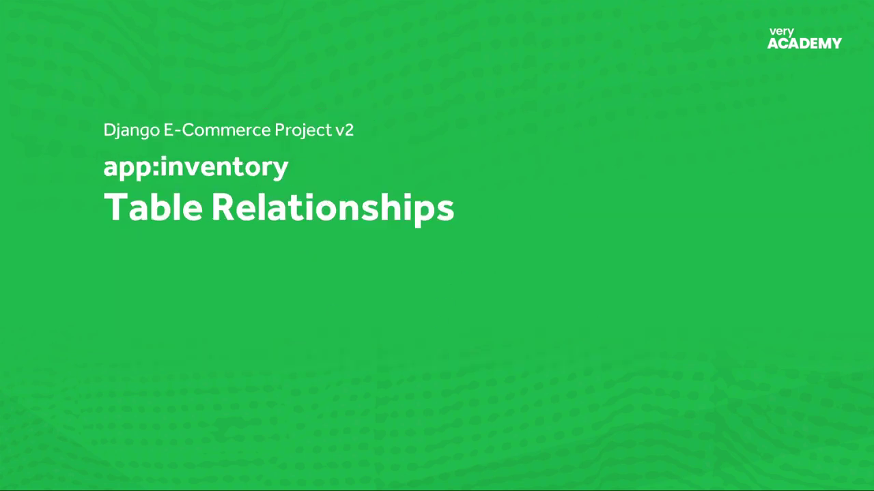
key("Right")
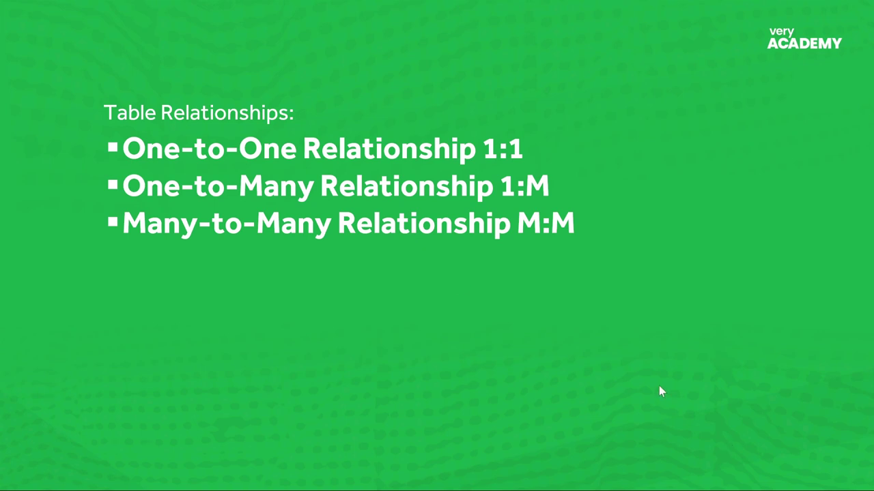
- Examine in the Excel workbook how the SKU values in the Color table correspond to those in the Sub_Product table
left_click(173, 232)
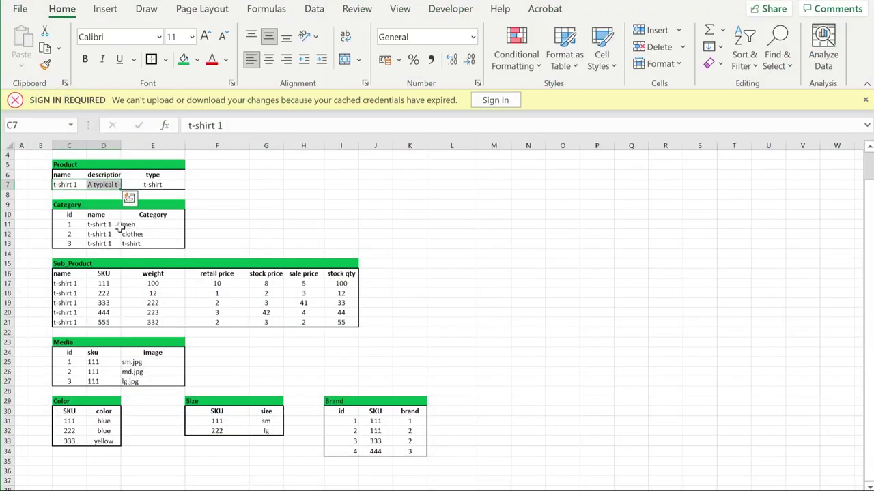
left_click(63, 263)
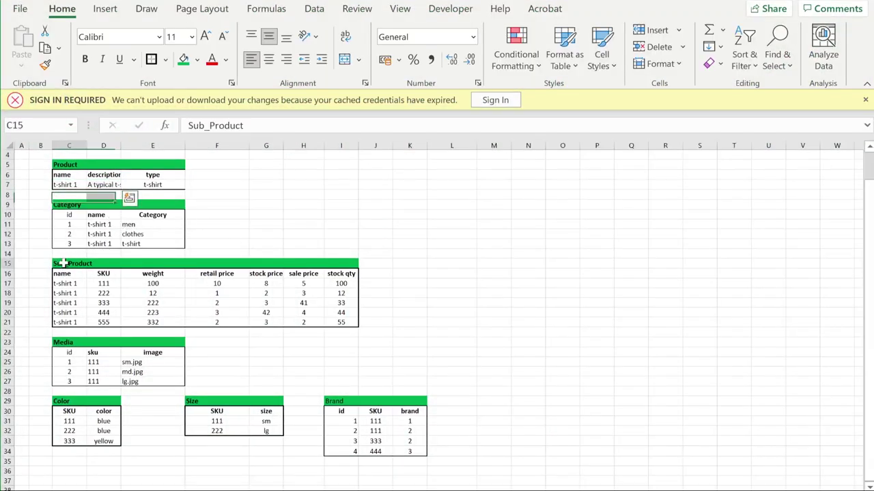
left_click(78, 401)
left_click_drag(69, 421, 69, 443)
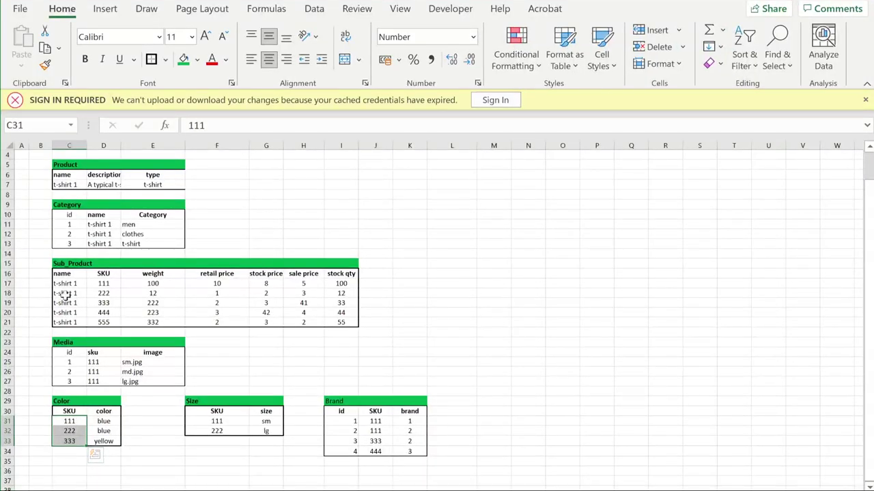
left_click(72, 284)
left_click(111, 285)
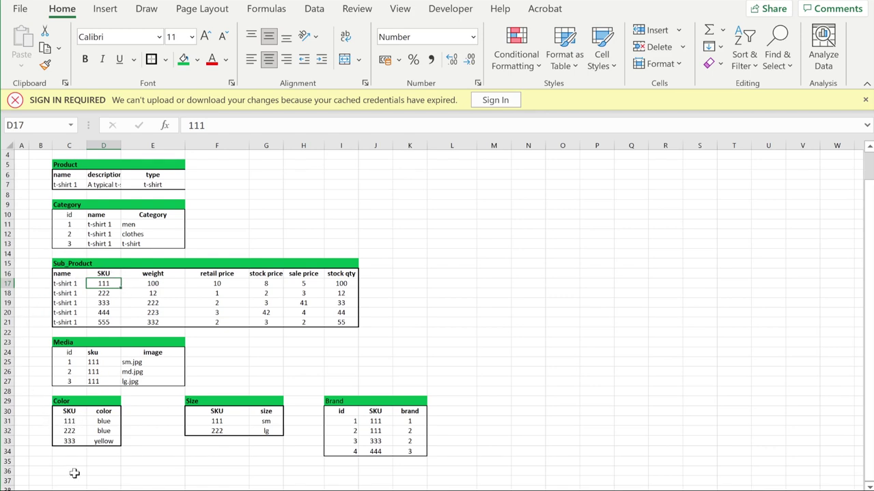
left_click(107, 295)
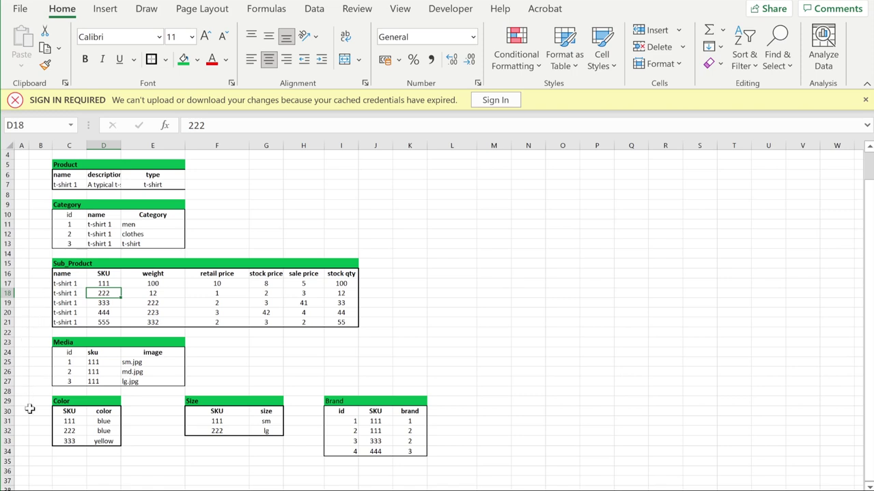
left_click(67, 431)
left_click_drag(113, 430, 77, 430)
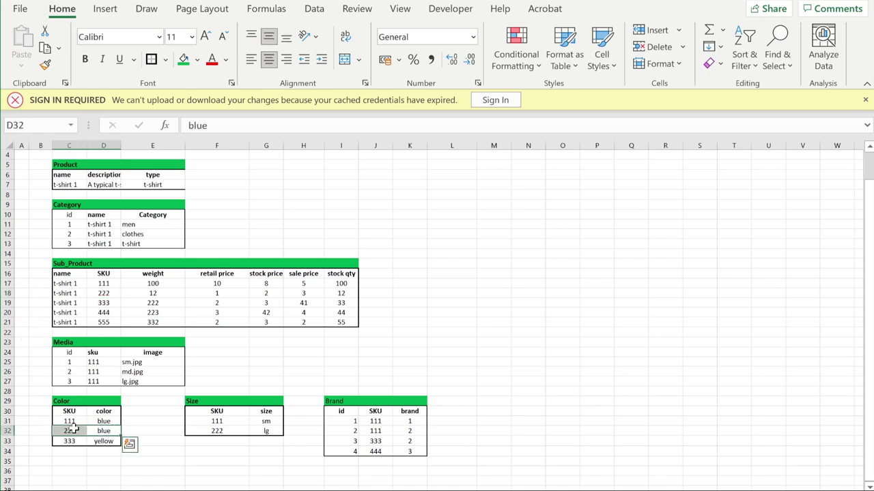
left_click(111, 293)
mouse_move(66, 431)
left_mouse_down()
mouse_move(109, 431)
mouse_move(71, 423)
mouse_move(77, 437)
left_mouse_up()
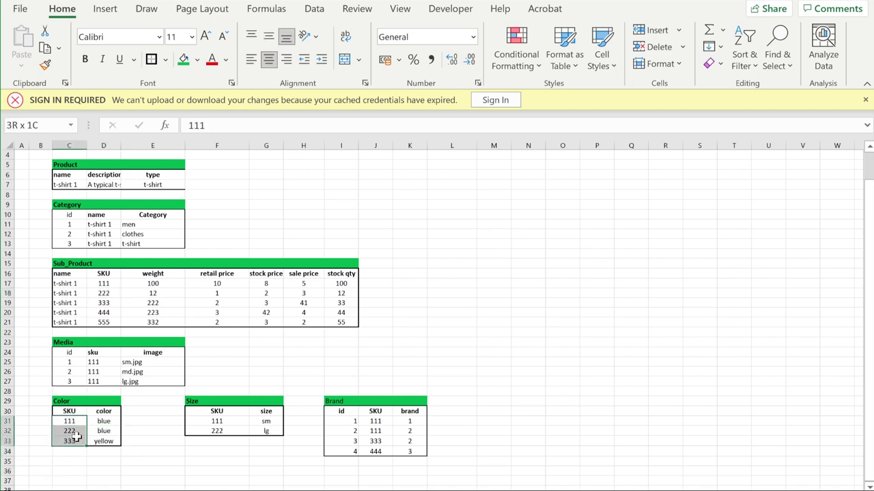
left_click_drag(103, 285, 114, 322)
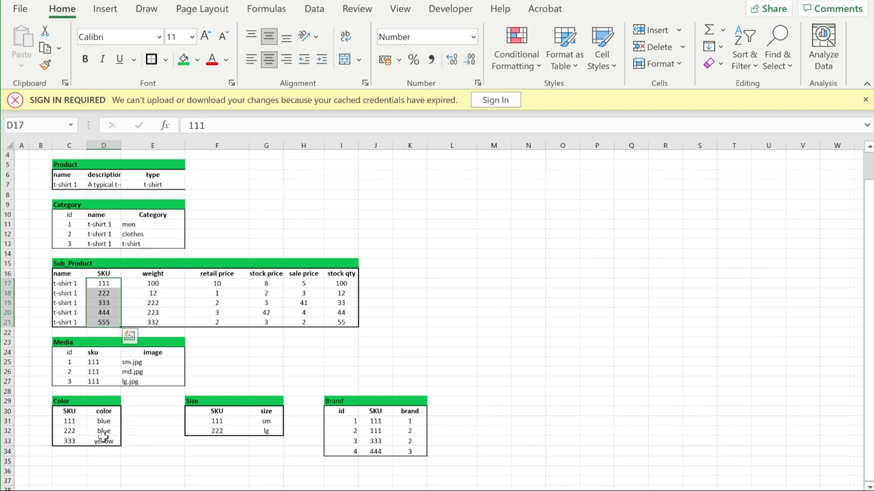
left_click(104, 285)
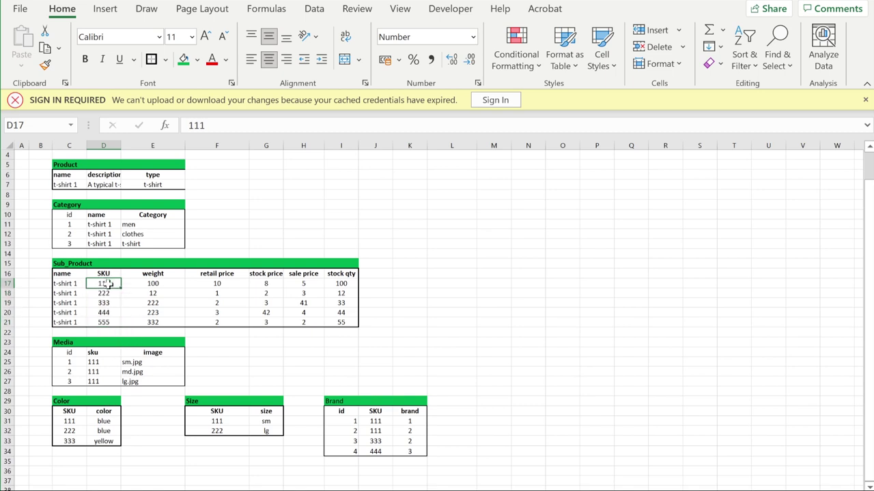
- Examine the SKU and color pairs in rows 31 and 32 of the Color table
left_click_drag(77, 420, 104, 422)
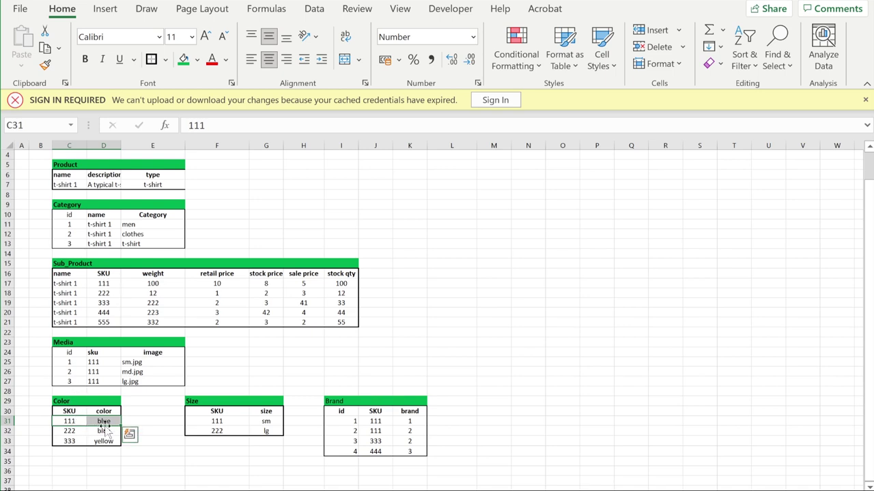
left_click(140, 444)
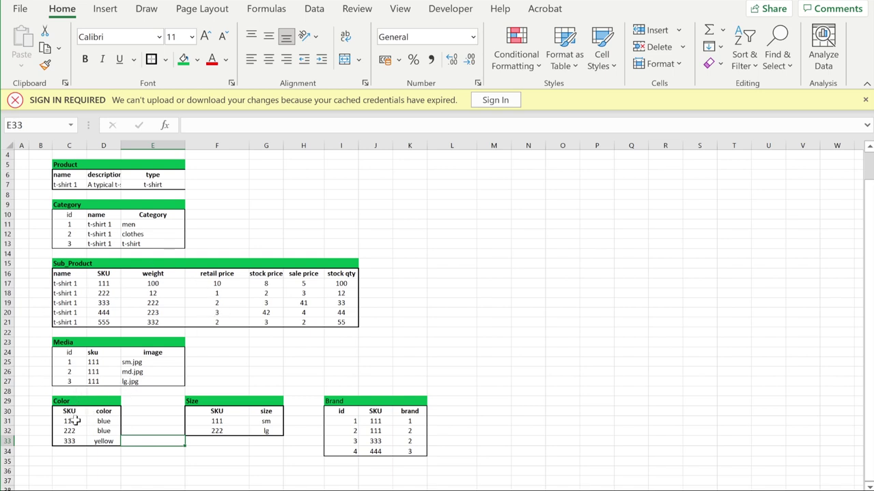
left_click_drag(71, 421, 104, 421)
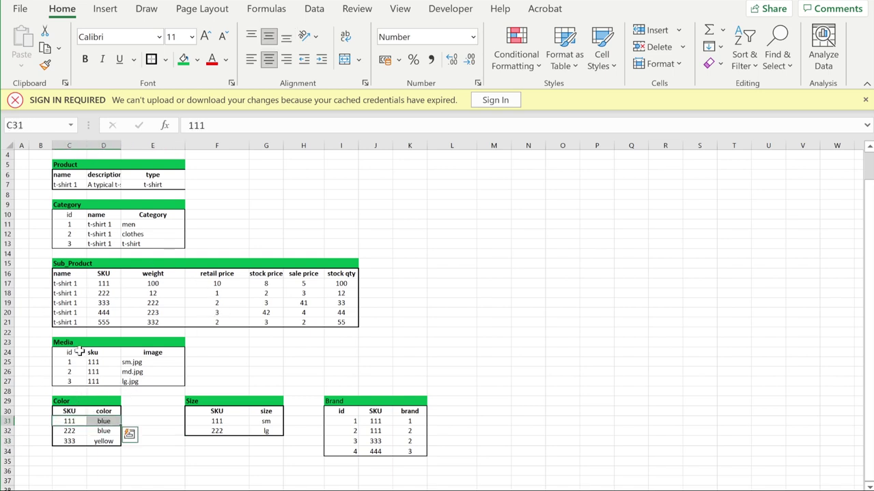
left_click(114, 421)
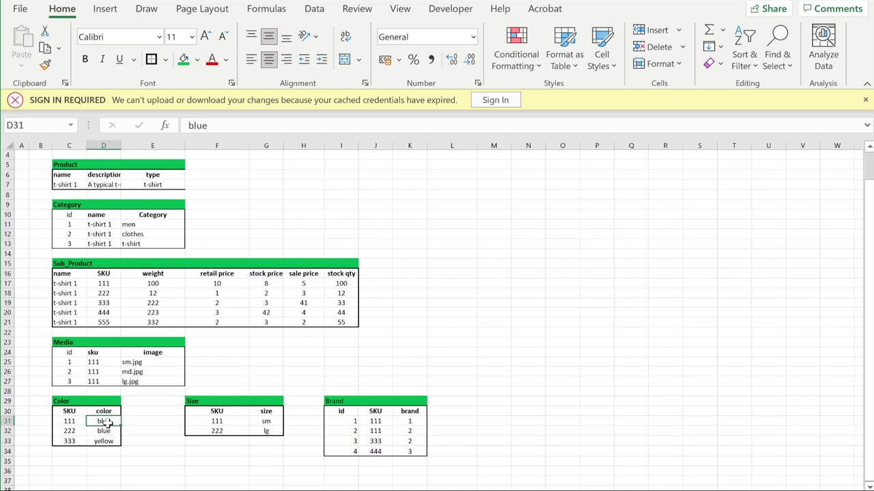
left_click_drag(73, 423, 106, 432)
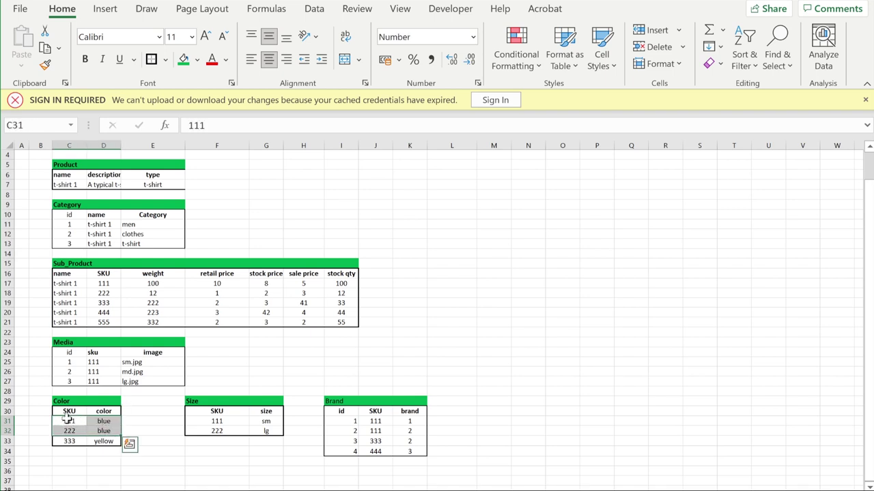
left_click(91, 427)
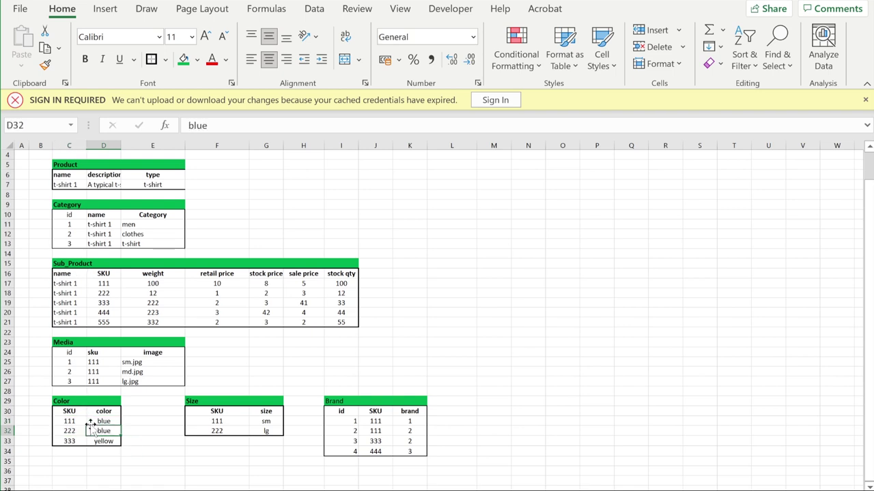
left_click(75, 421)
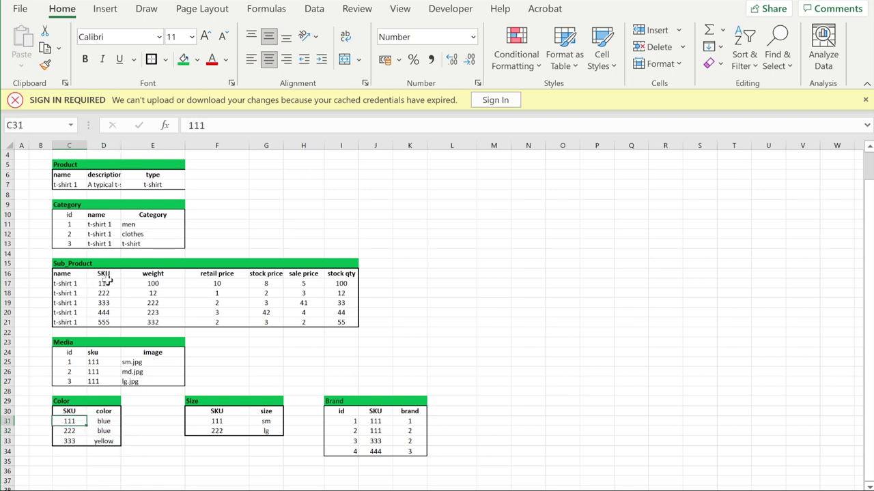
left_click(104, 422)
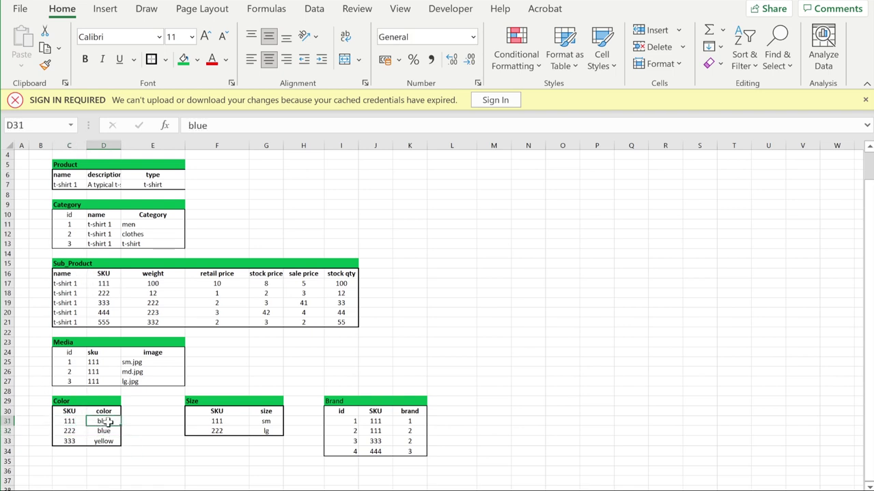
left_click(71, 432)
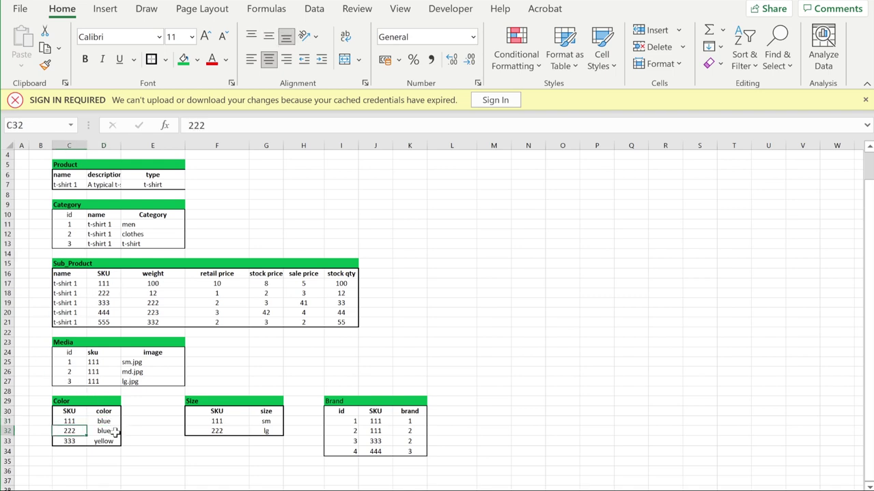
left_click(115, 432)
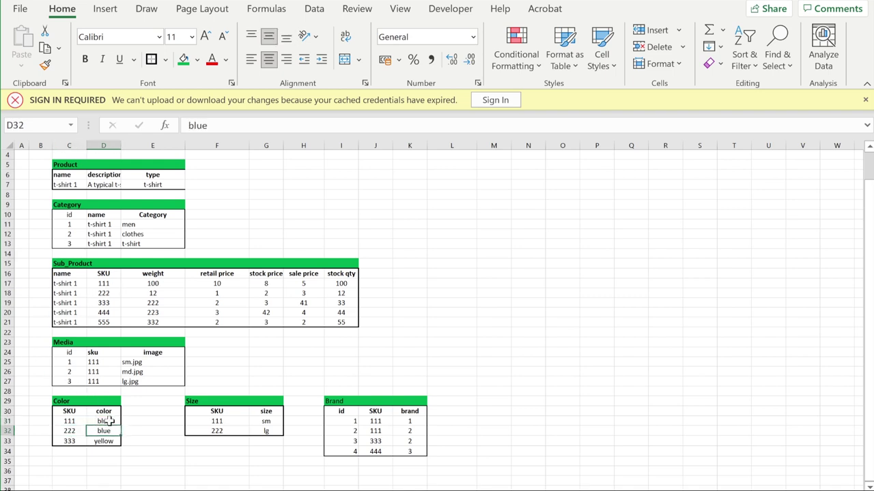
left_click(102, 422)
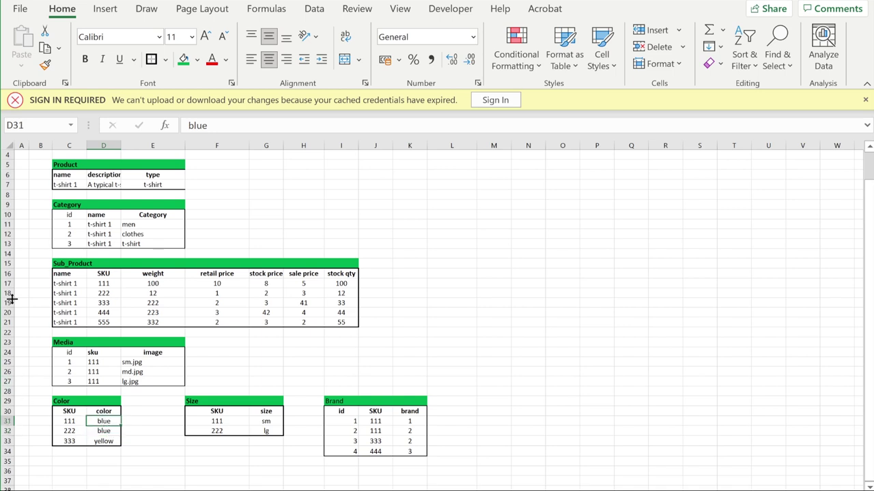
- Compare the Sub_Product SKUs in D17:D19 with the Color entries in C31:D32
left_click_drag(102, 286, 110, 307)
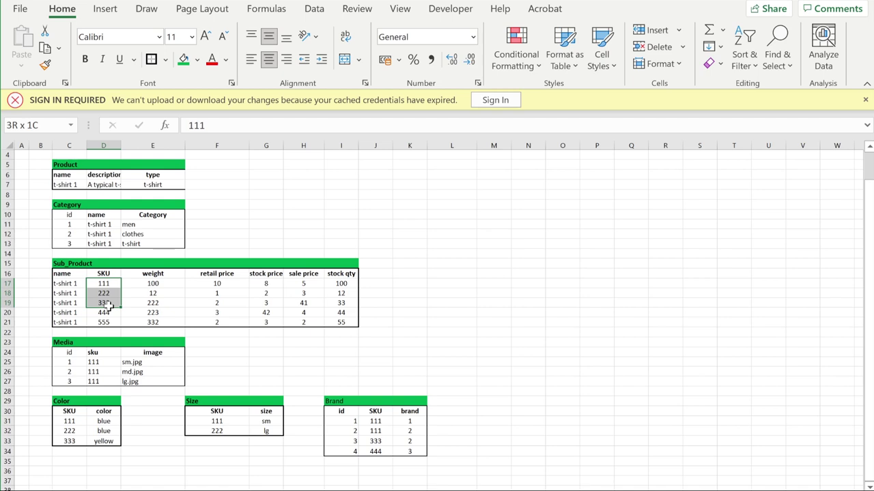
key("ctrl+v")
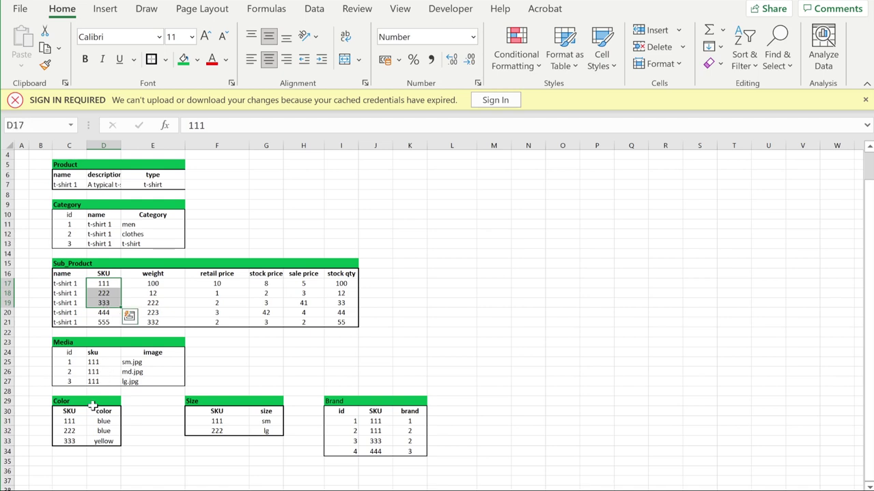
left_click_drag(74, 421, 95, 431)
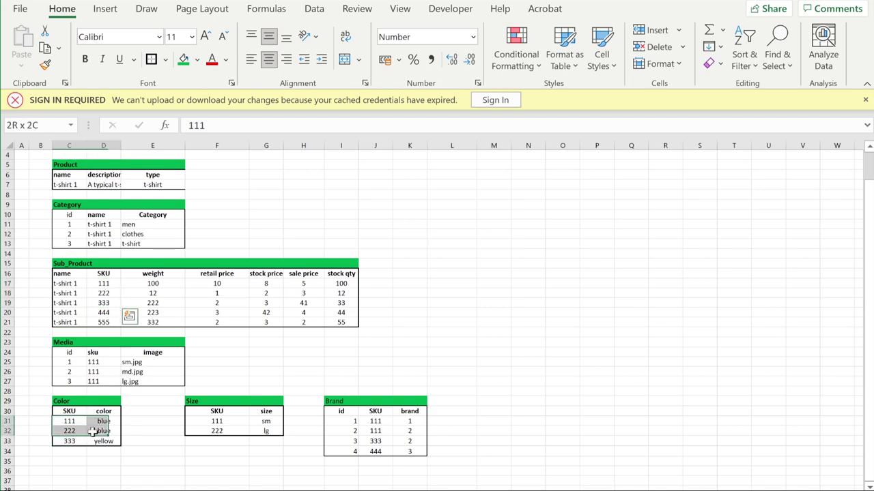
key("ctrl+v")
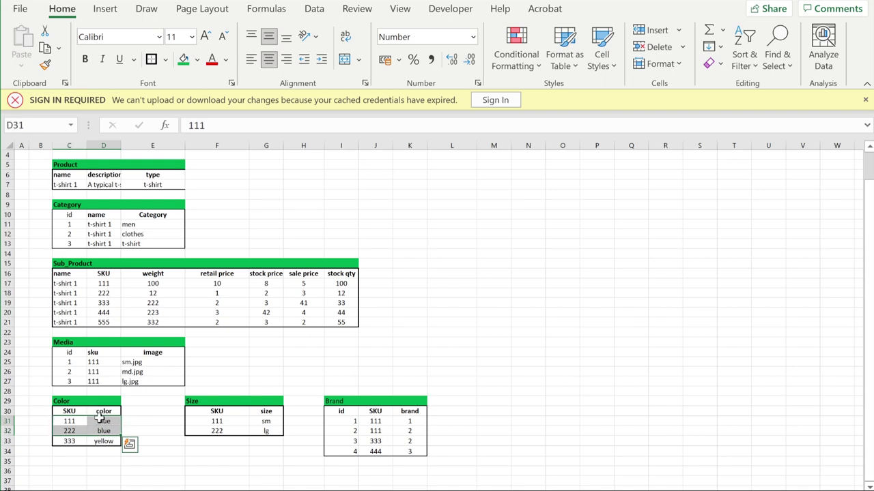
left_click(99, 420)
left_click_drag(75, 423, 109, 421)
key("ctrl+v")
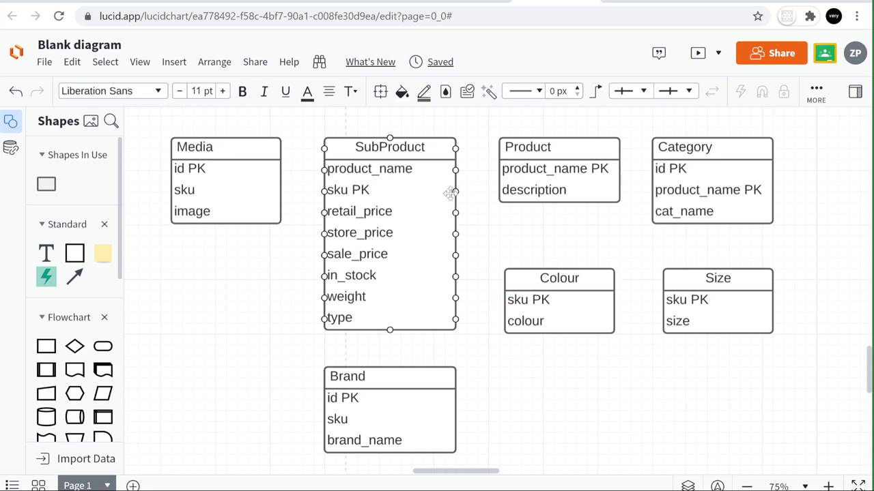
- Switch to the Lucidchart diagram, connect SubProduct's sku PK to Colour's sku PK with a one-to-many line, and set its thickness to 4 px
left_click_drag(456, 192, 499, 304)
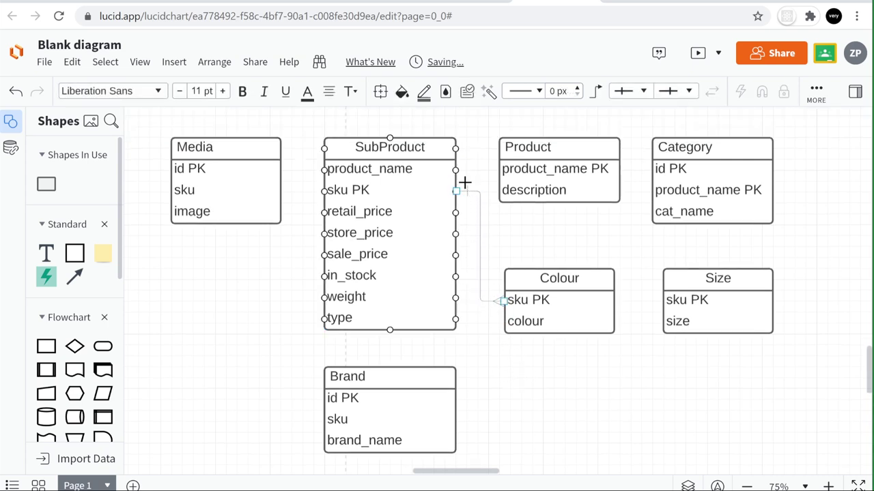
left_click(470, 205)
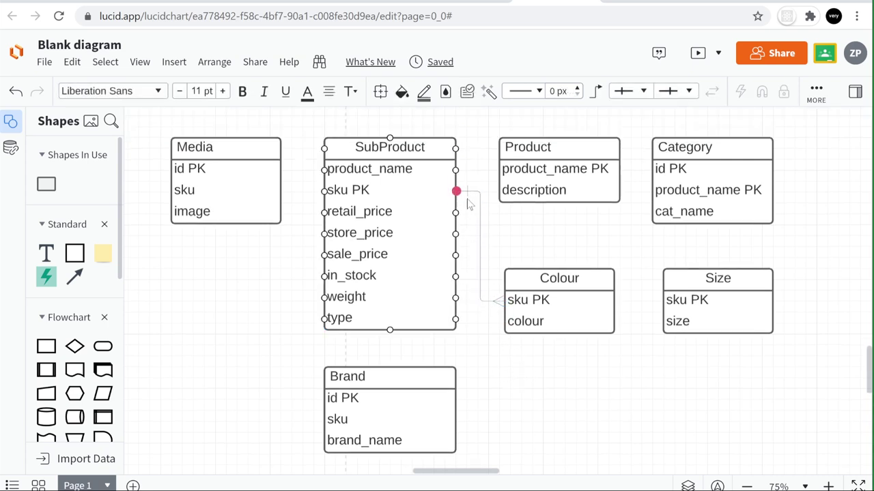
left_click(483, 300)
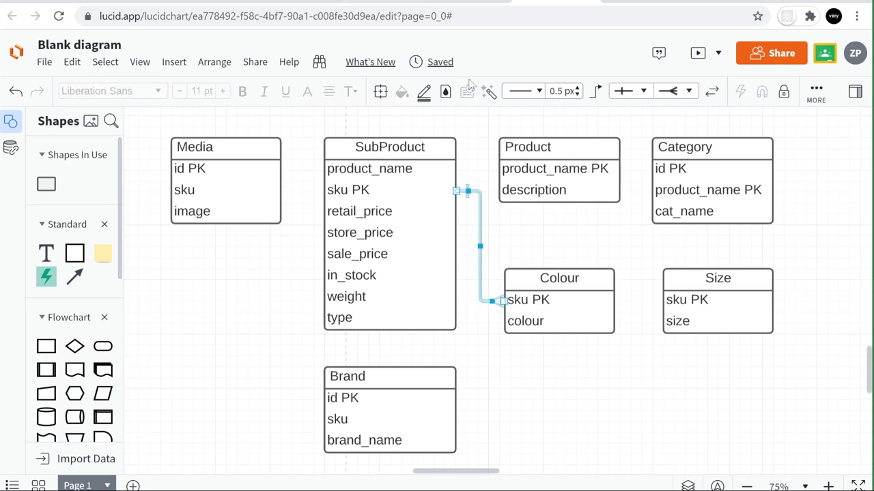
left_click(576, 88)
left_click(577, 87)
left_click(576, 88)
left_click(576, 88)
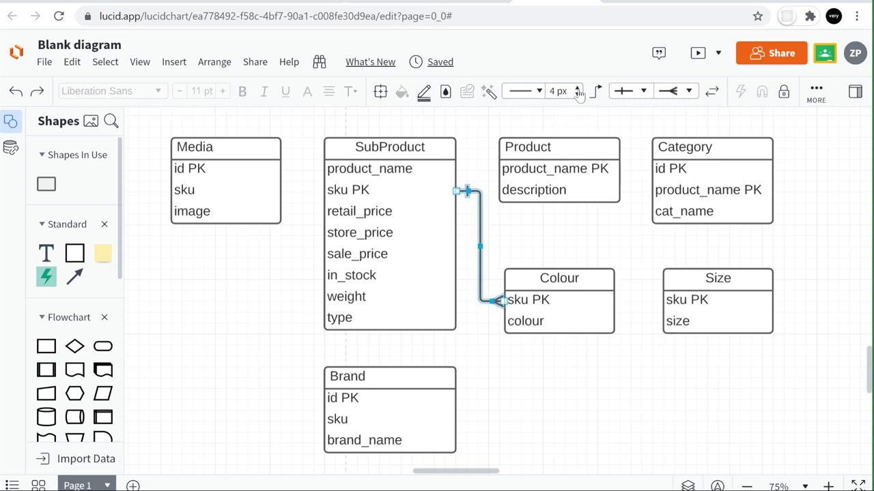
left_click(527, 370)
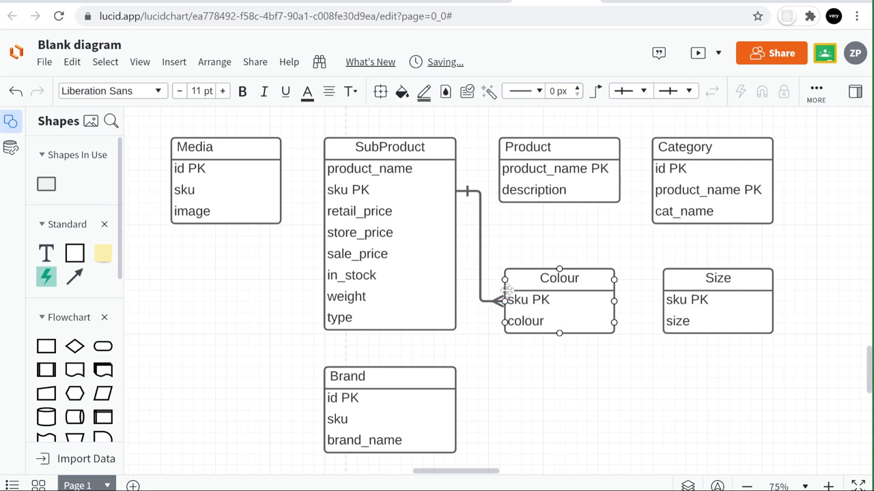
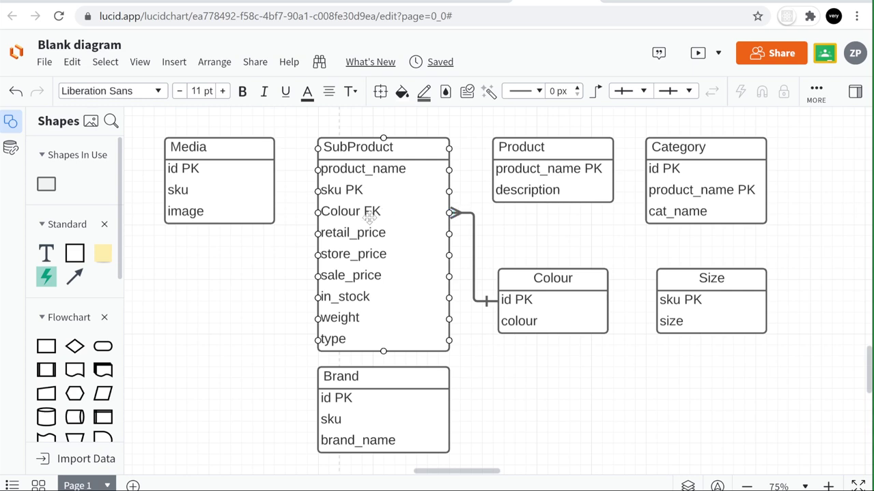
- Rename the SubProduct entity's Colour FK field as "colour FK" with a lowercase c
double_click(321, 211)
key("Escape")
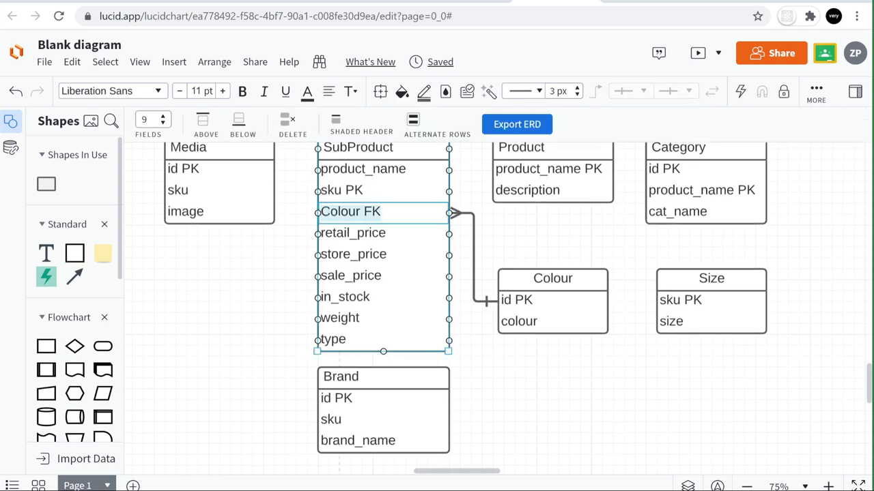
key("BackSpace")
type("c")
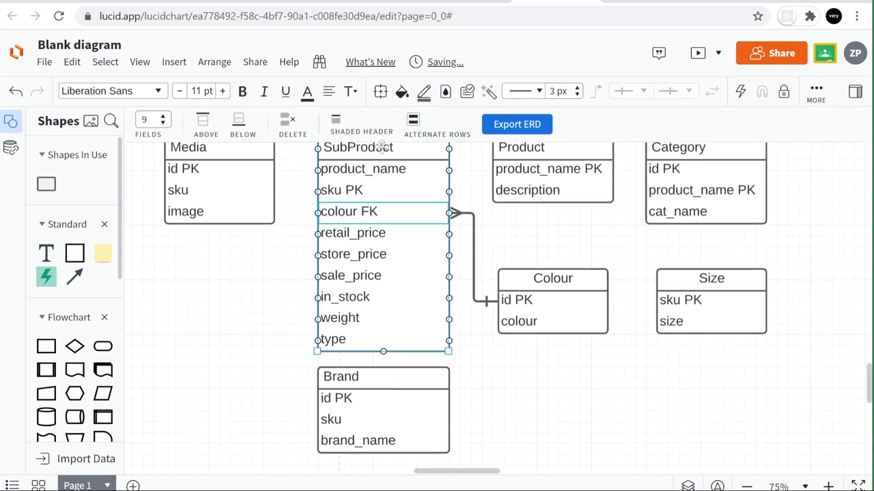
left_click(480, 243)
left_click(389, 303)
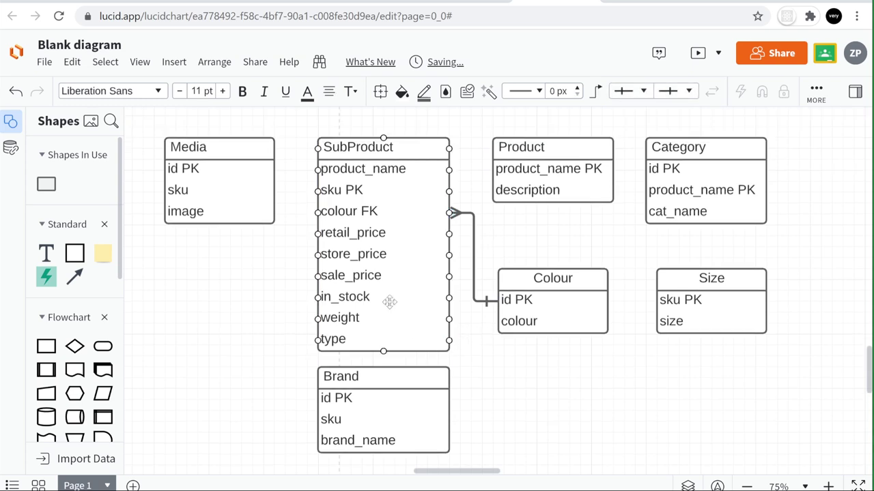
key("Escape")
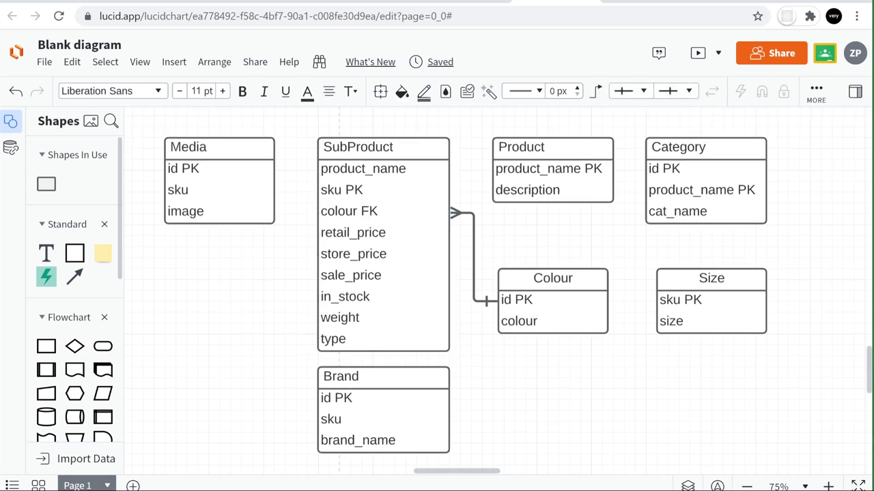
- Switch to the Excel workbook, rename the Color table's SKU header to "id", and number its three rows 1, 2 and 3
key("alt+Tab")
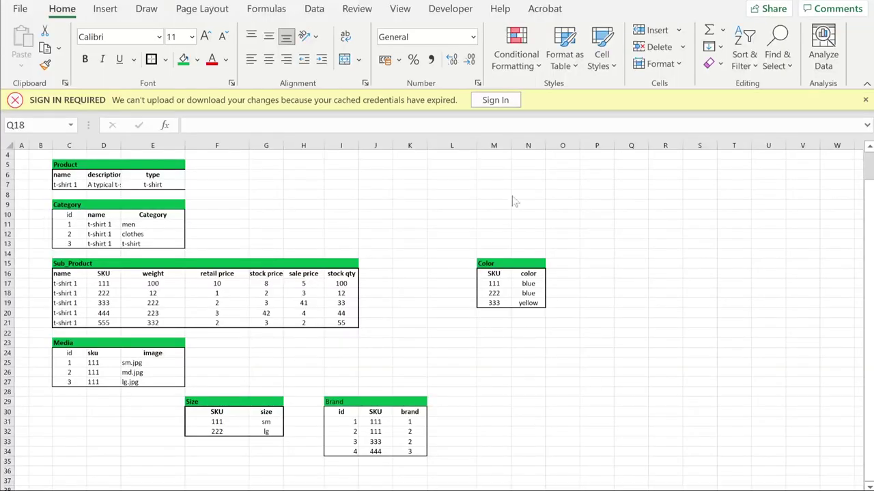
left_click(865, 100)
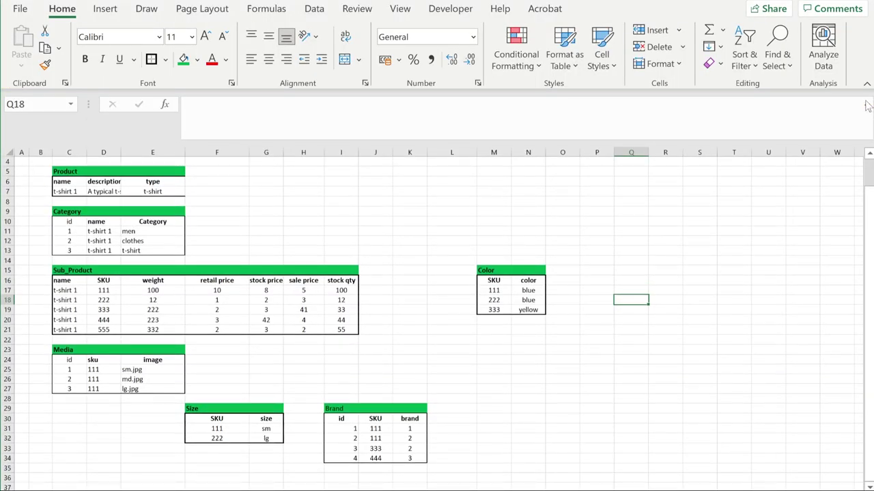
double_click(501, 280)
double_click(493, 280)
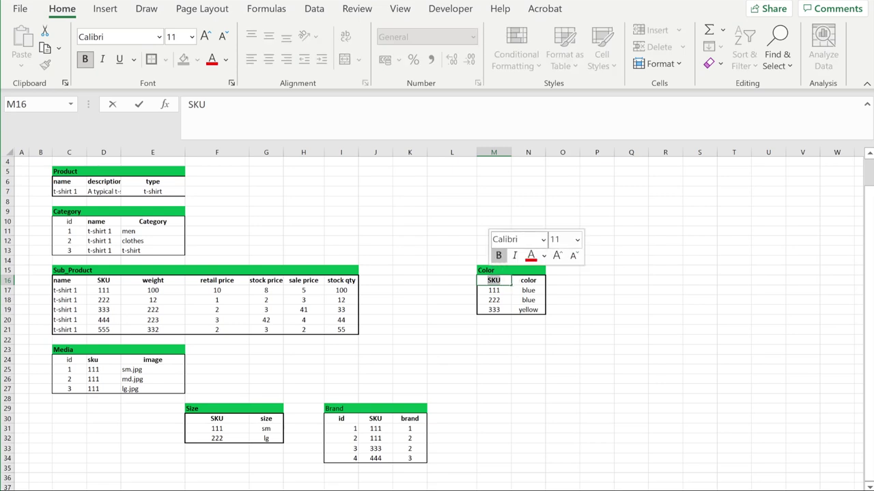
type("id")
key("Return")
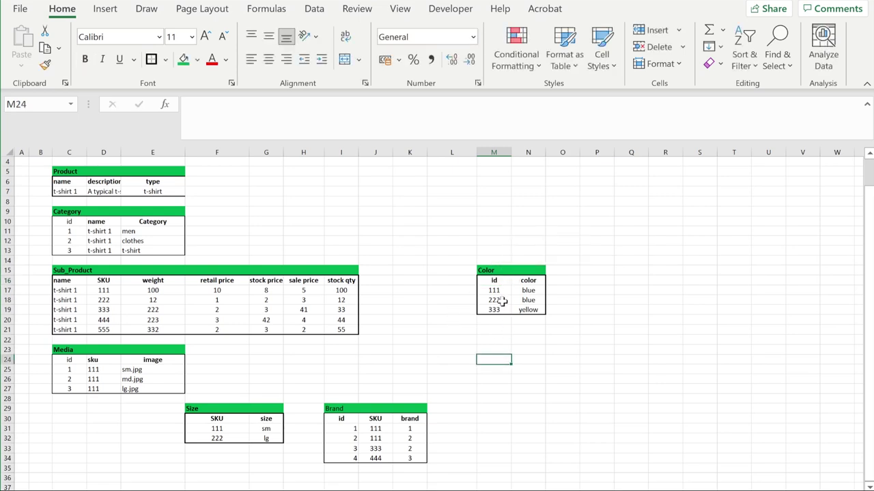
type("1")
key("Return")
type("2")
key("Return")
type("3")
left_click(515, 339)
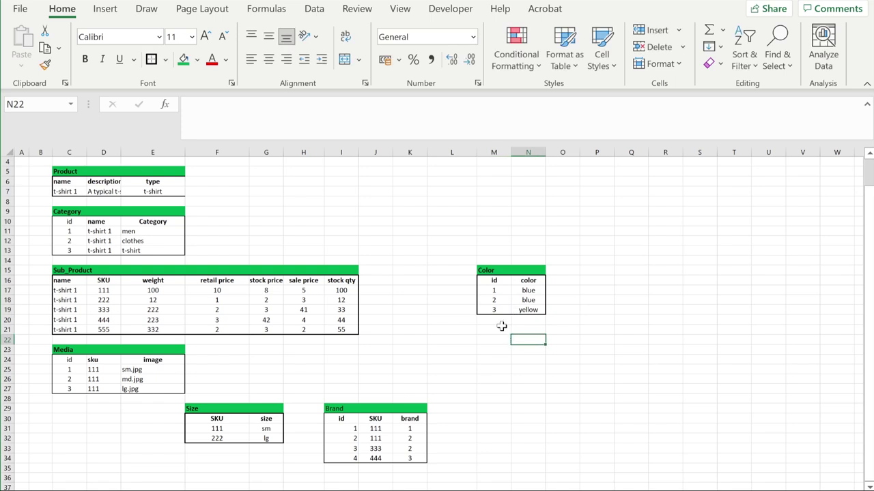
- Set the color of id 2 in the Color table to red
double_click(530, 301)
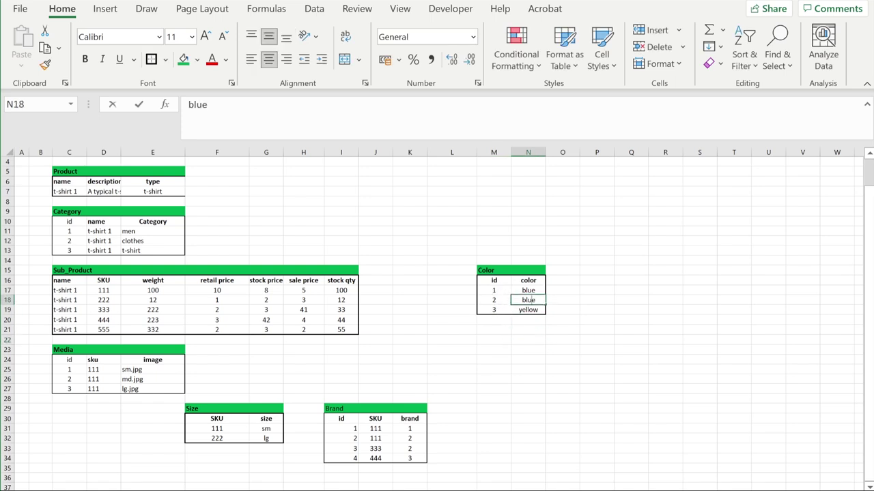
double_click(528, 301)
type("red")
left_click(616, 310)
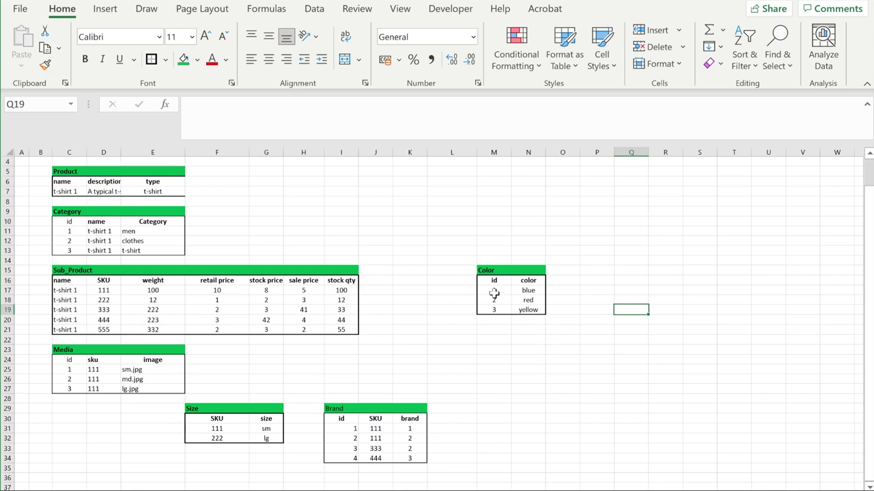
- Enter "sku" in M21 and "b" in N21 as scratch data below the Color table
left_click(502, 329)
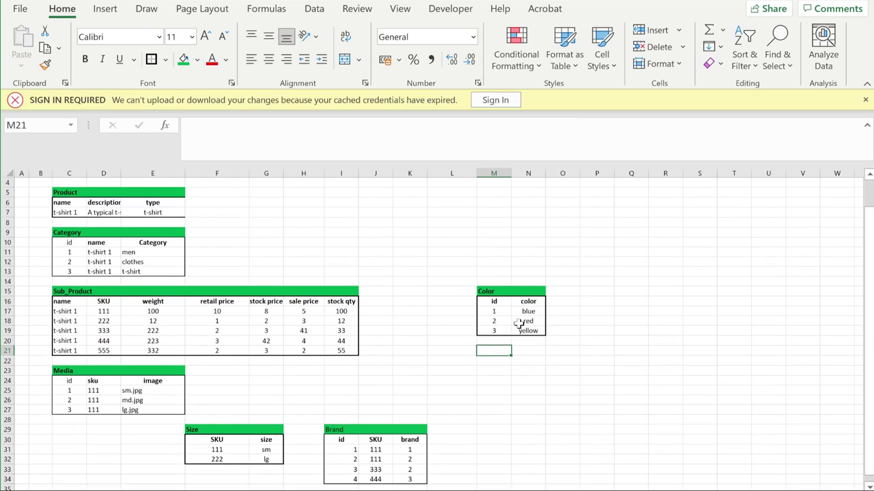
type("sku")
key("Tab")
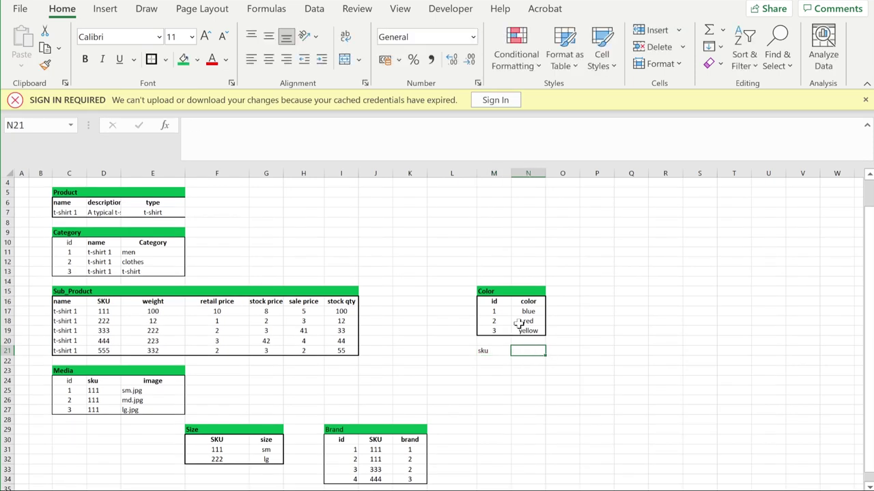
type("b")
key("Return")
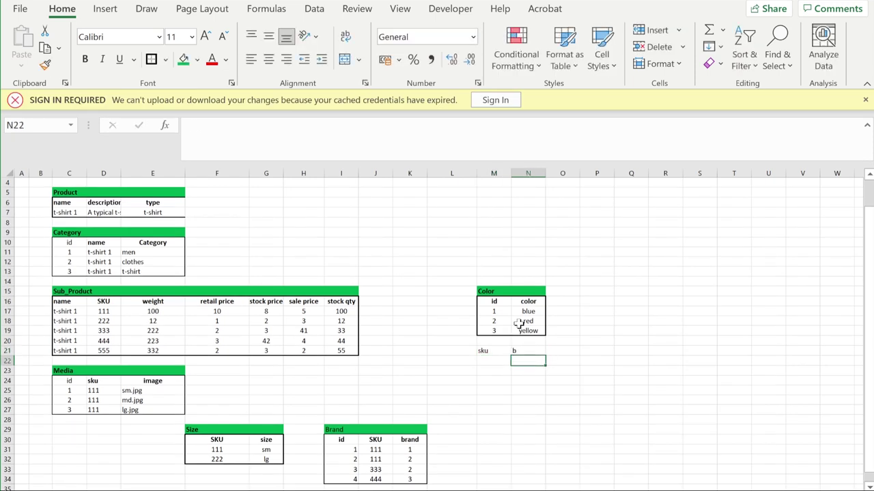
- Copy SKUs 111 to 444 from the Sub_Product table into the scratch area starting at M21
left_click(497, 351)
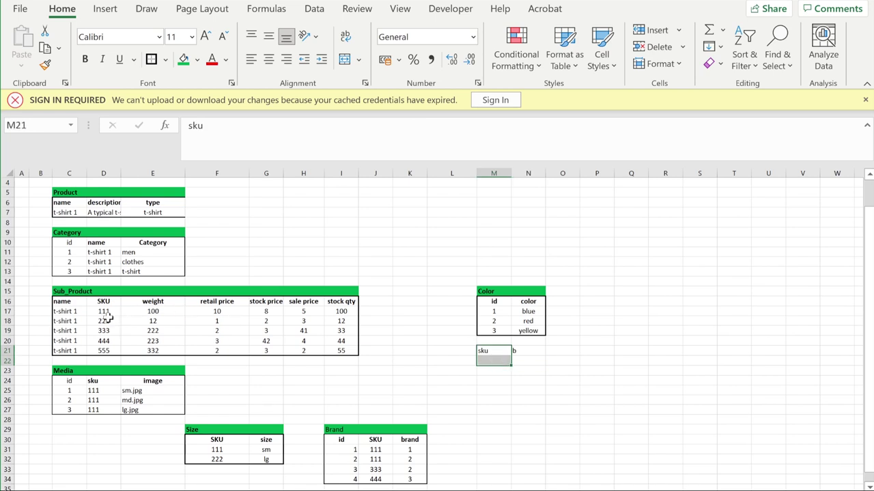
left_click_drag(103, 312, 108, 346)
key("ctrl+c")
left_click_drag(493, 351, 497, 384)
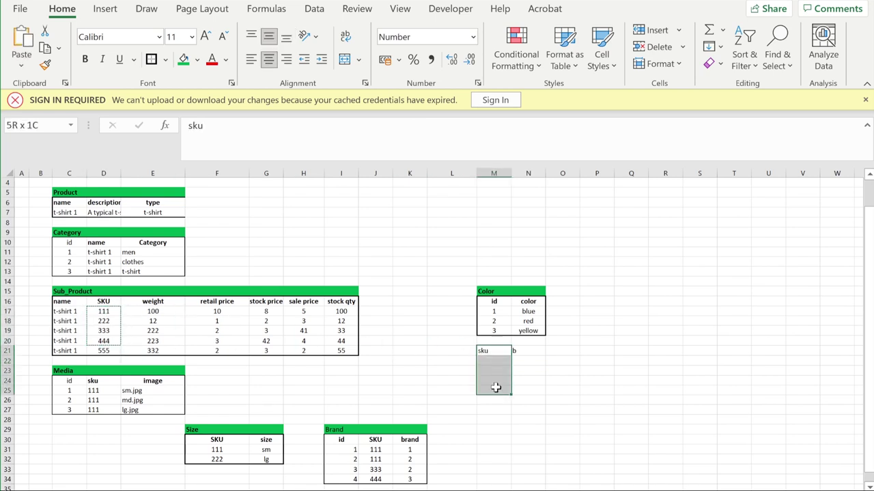
key("ctrl+v")
- Enter b, r and r in N22 to N24 beside the scratch SKUs 222, 333 and 444
left_click(538, 360)
type("b")
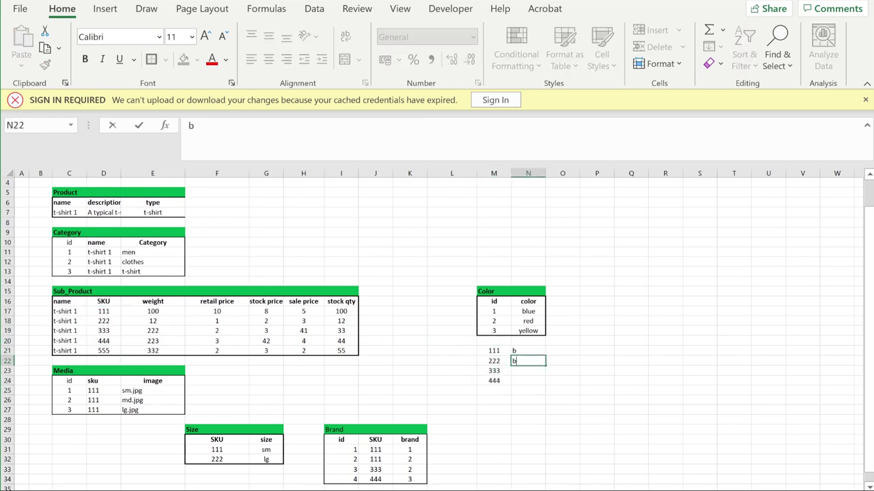
key("Return")
type("r")
key("Return")
type("r")
left_click(590, 389)
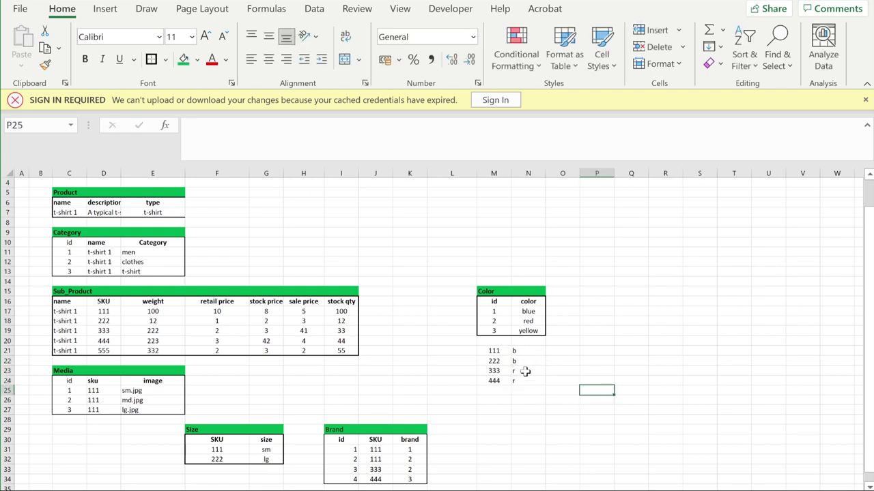
- Clear the scratch SKU and colour entries in M21:N24 below the Color table
left_click_drag(494, 350, 521, 380)
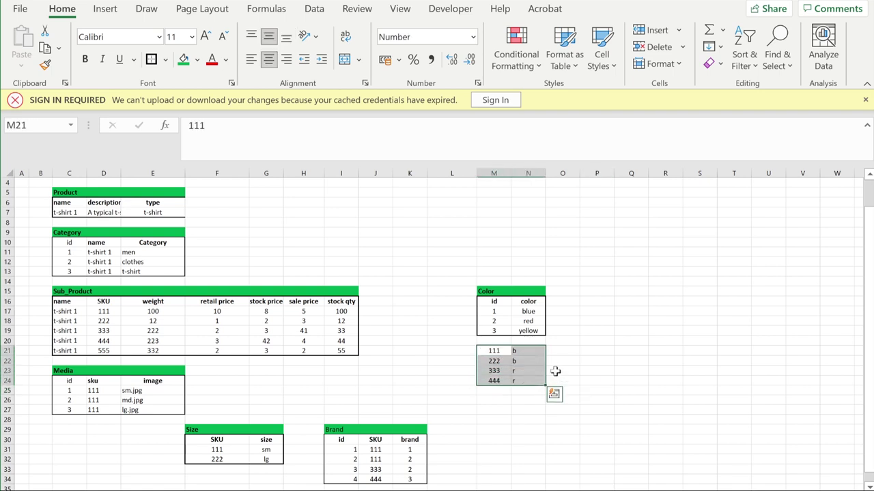
key("Delete")
left_click(642, 348)
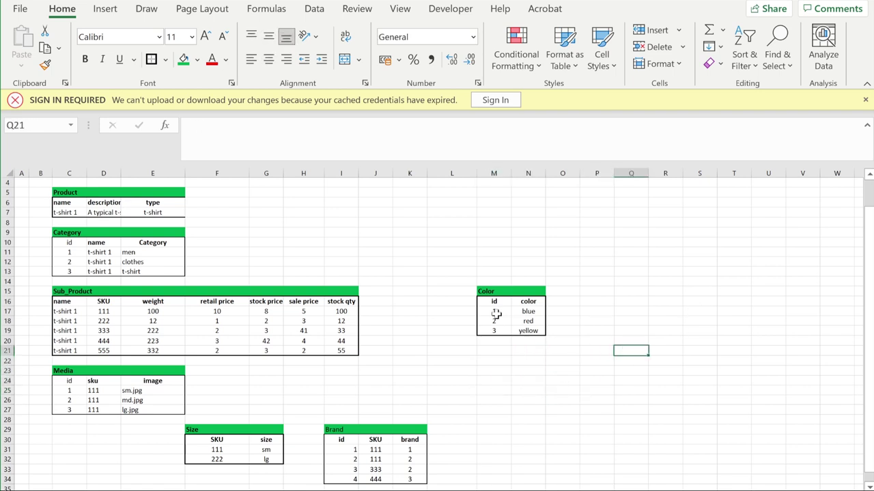
- Examine the id and color entries of the Color table
left_click_drag(490, 301, 539, 332)
left_click(613, 348)
left_click(569, 321)
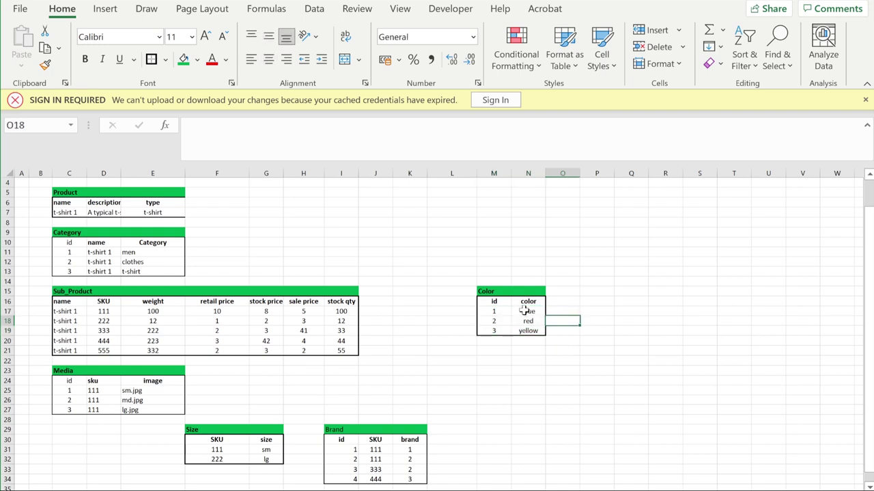
left_click(528, 311)
left_click(529, 321)
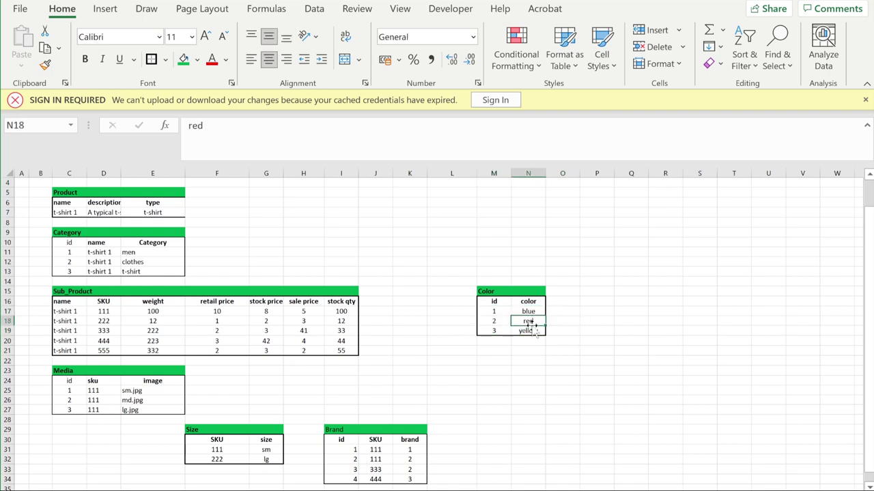
left_click(530, 331)
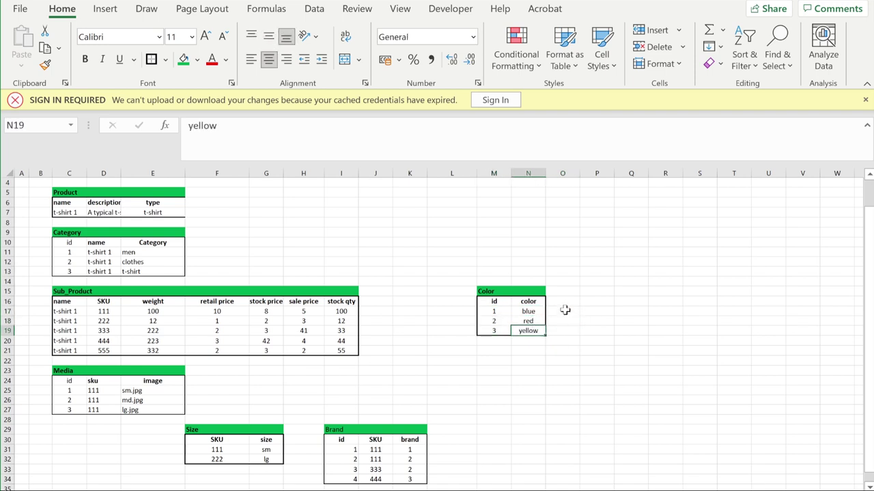
left_click(565, 310)
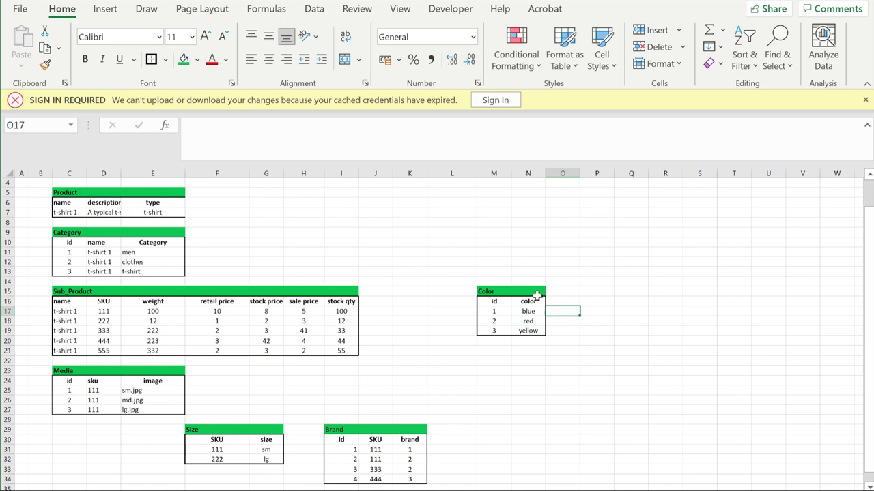
left_click(483, 364)
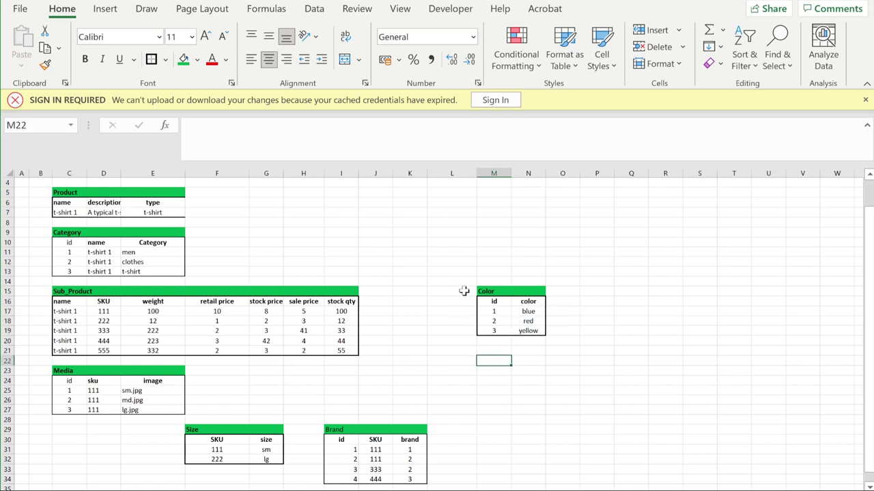
- Add a "colour_id" column header in J16 beside the Sub_Product table's stock qty column
left_click(382, 300)
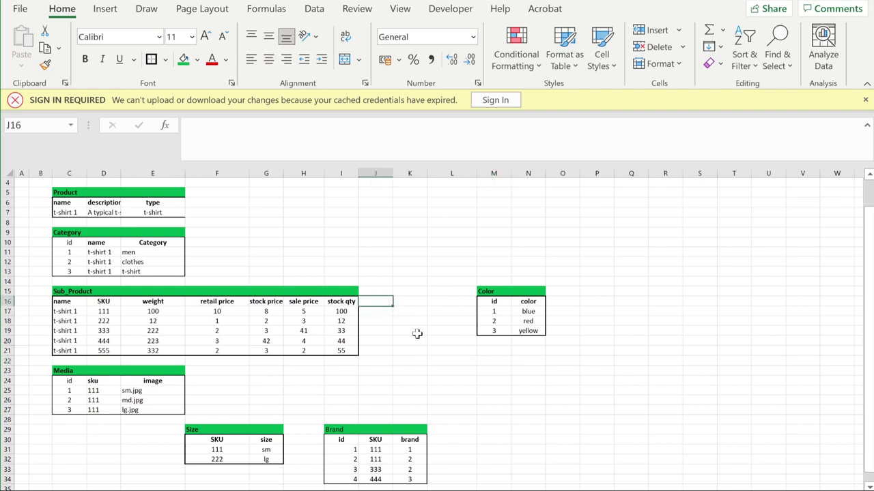
type("colour_id")
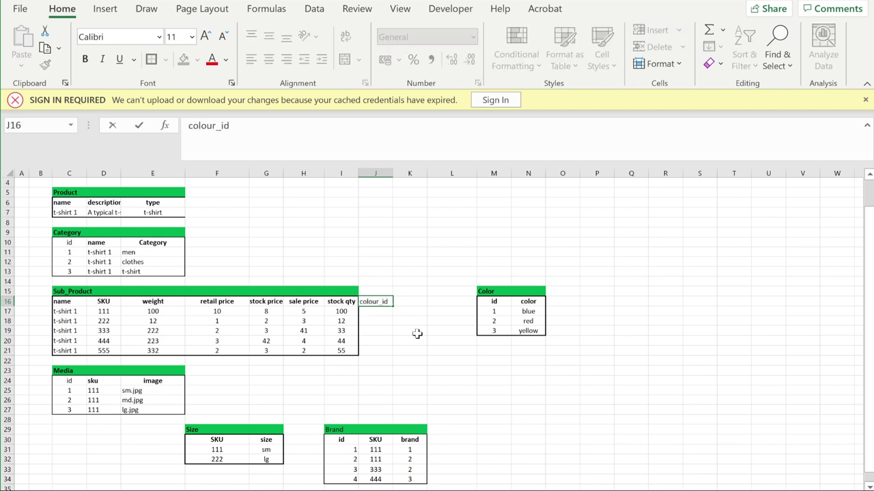
left_click(417, 334)
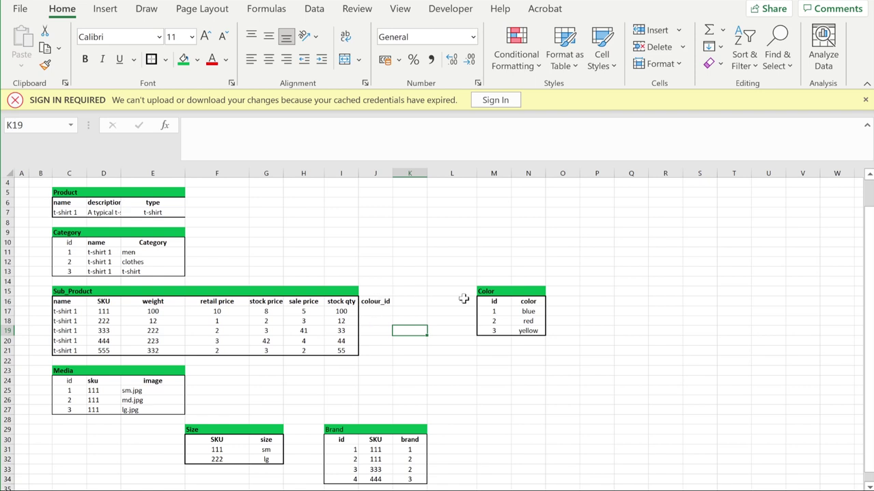
- Fill the colour_id column for the five Sub_Product rows with 1, 2, 3, 1 and 2
left_click_drag(497, 316, 499, 332)
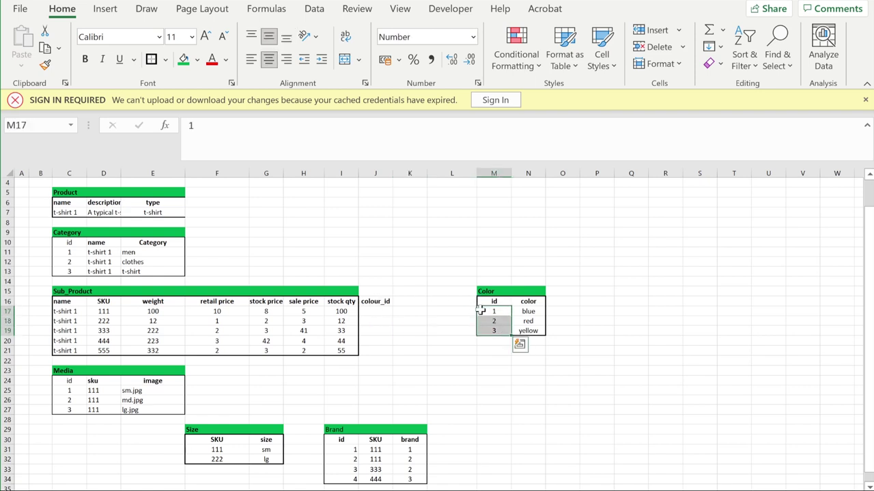
left_click(389, 315)
type("1")
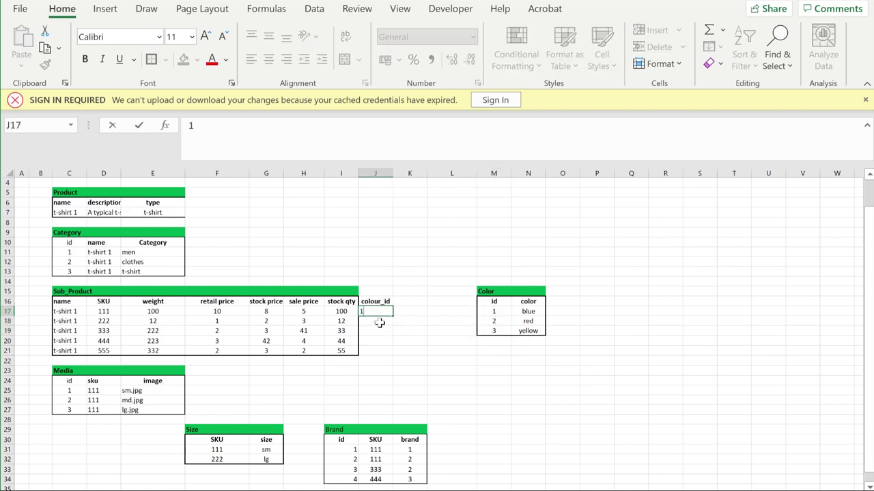
key("Return")
type("2")
key("Return")
type("3")
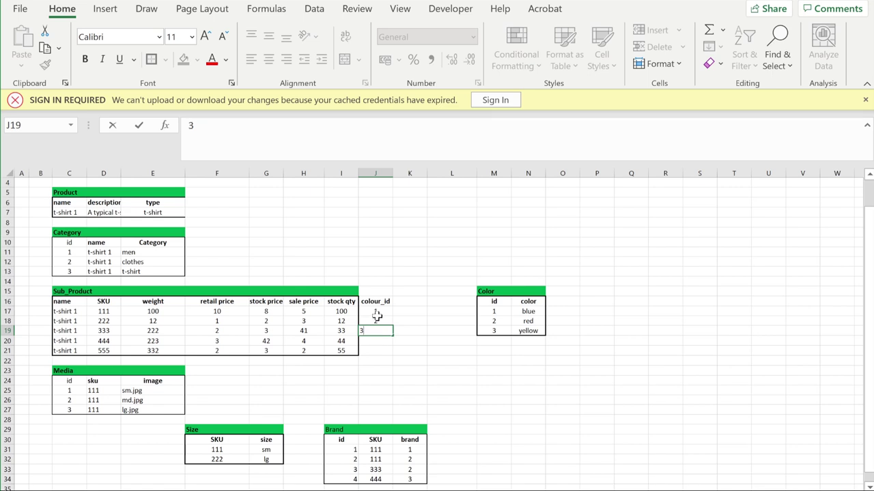
key("Return")
type("1")
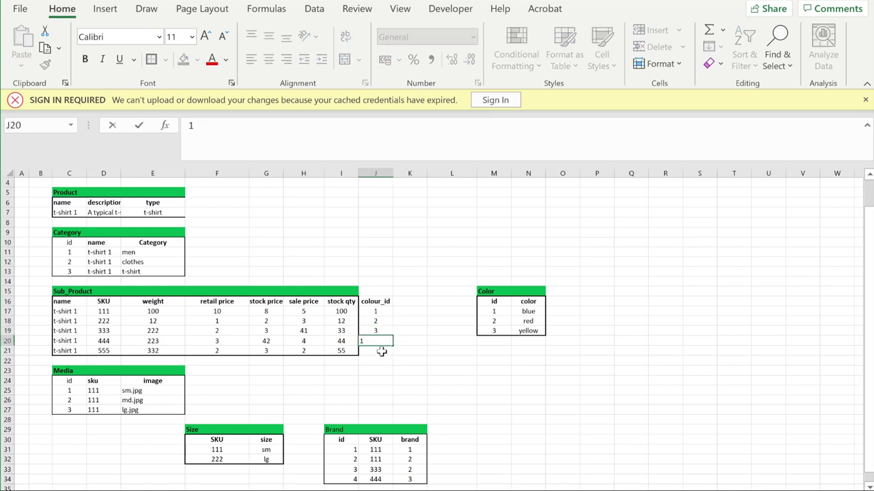
key("Return")
type("2")
left_click(449, 360)
- Compare the colour_id values of the Sub_Product rows with the ids and colors in the Color table
left_click_drag(388, 311, 388, 352)
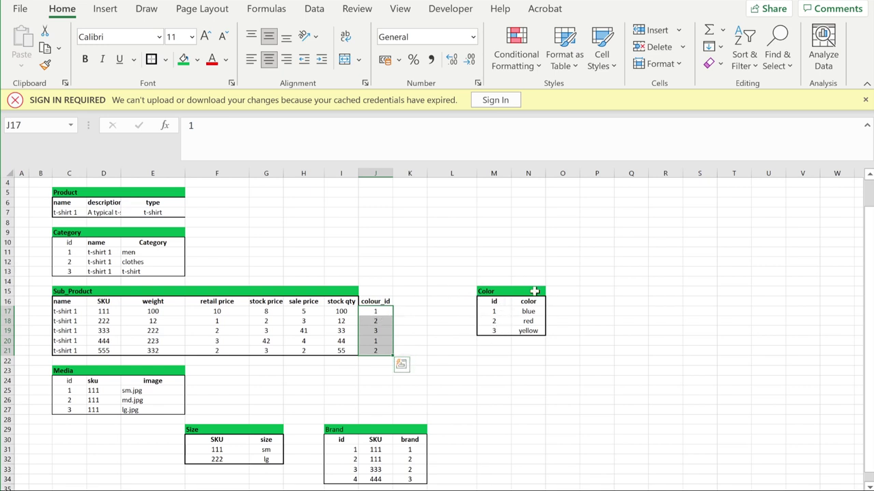
left_click_drag(497, 311, 528, 313)
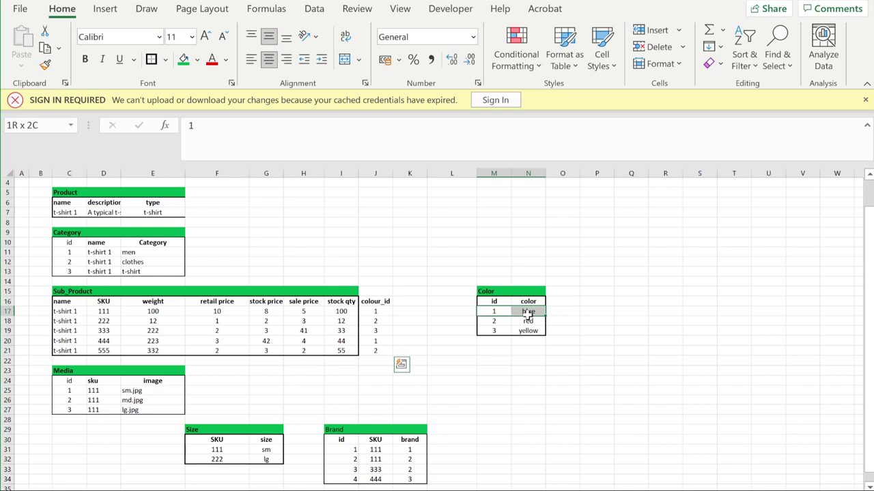
left_click(386, 312)
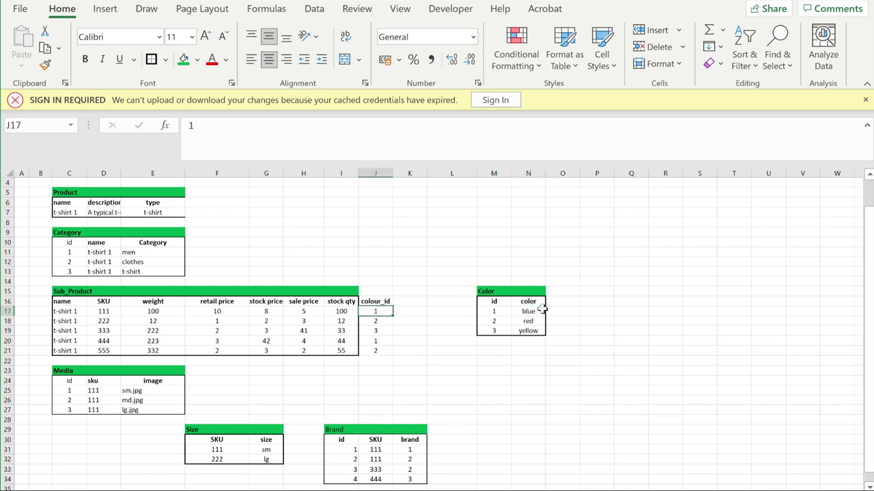
left_click_drag(528, 312, 497, 312)
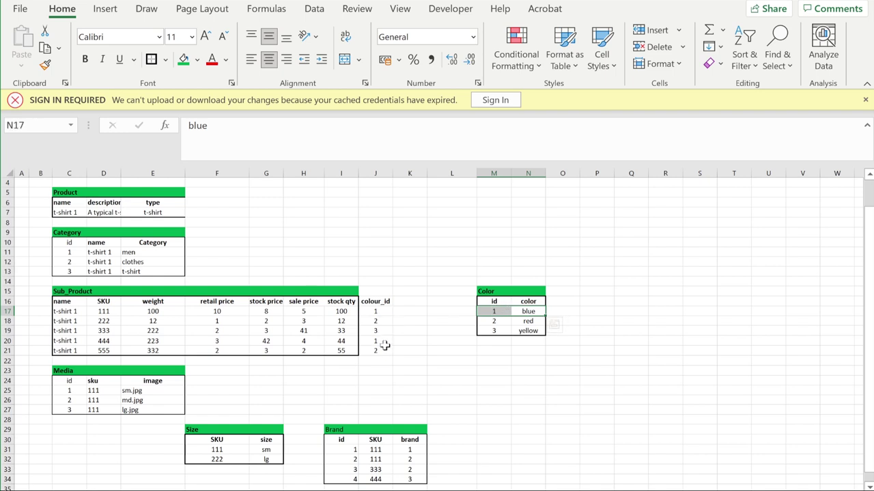
left_click(111, 341)
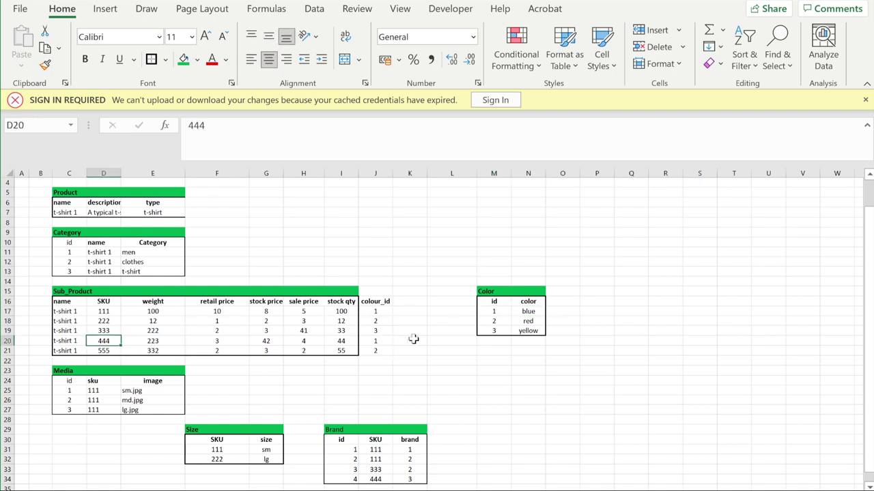
left_click(372, 340)
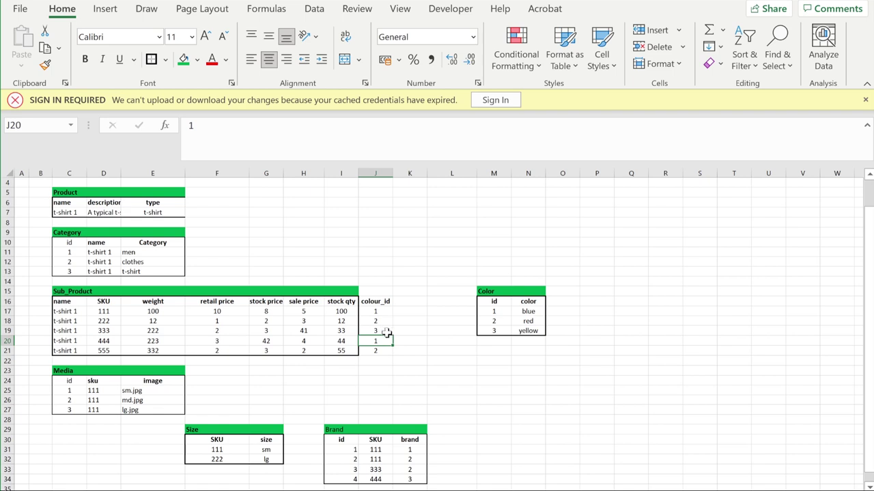
left_click_drag(497, 311, 530, 313)
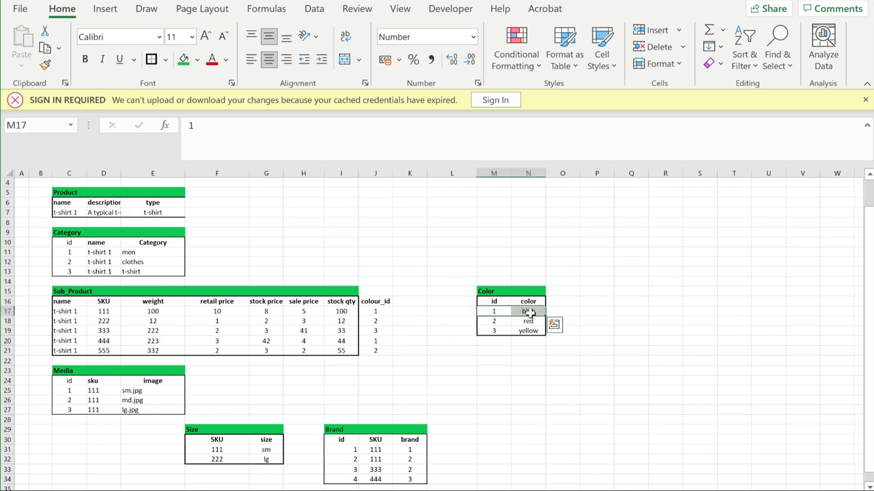
left_click(440, 370)
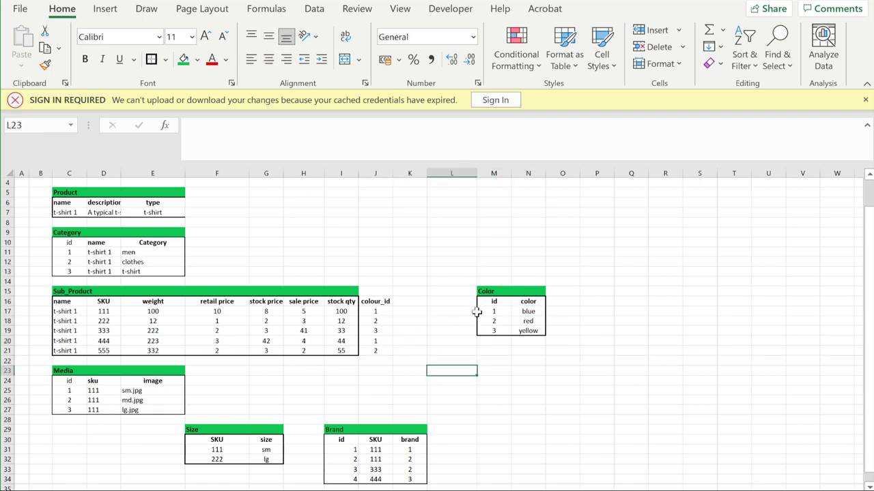
left_click_drag(527, 312, 481, 312)
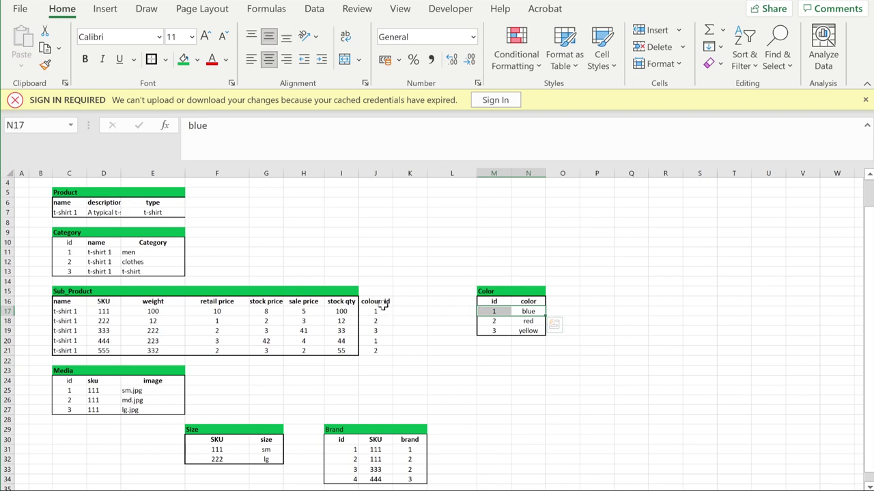
left_click_drag(383, 307, 399, 362)
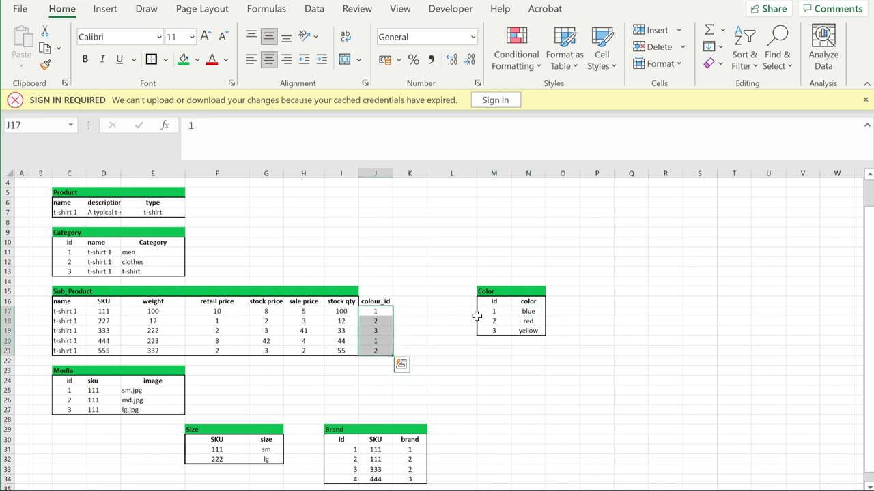
- Extend the Sub_Product table's green title bar and outline border over the colour_id column
left_click_drag(375, 302, 373, 346)
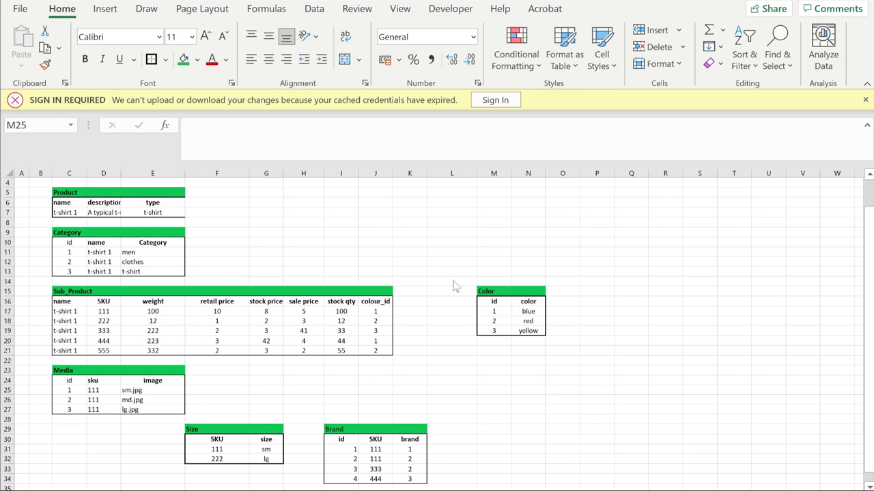
left_click_drag(470, 273, 566, 357)
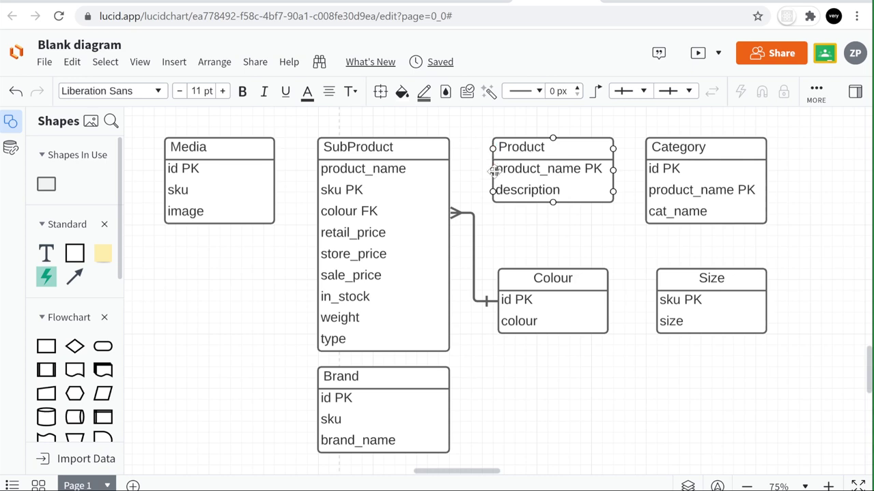
- Undo the stray connector at the Product table and shift the SubProduct table slightly left, away from Product
left_click_drag(491, 170, 480, 169)
key("ctrl+z")
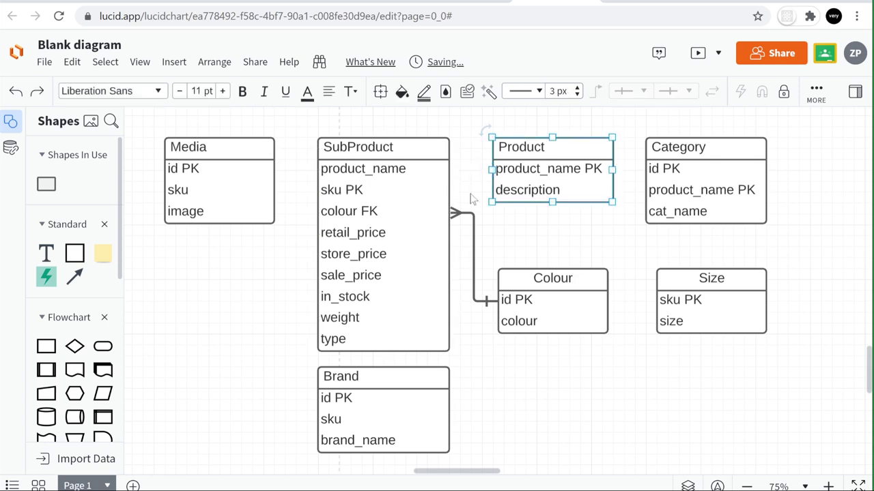
mouse_move(448, 189)
left_mouse_down()
mouse_move(492, 176)
mouse_move(427, 192)
mouse_move(443, 189)
left_mouse_up()
scroll(471, 174, "up", 2)
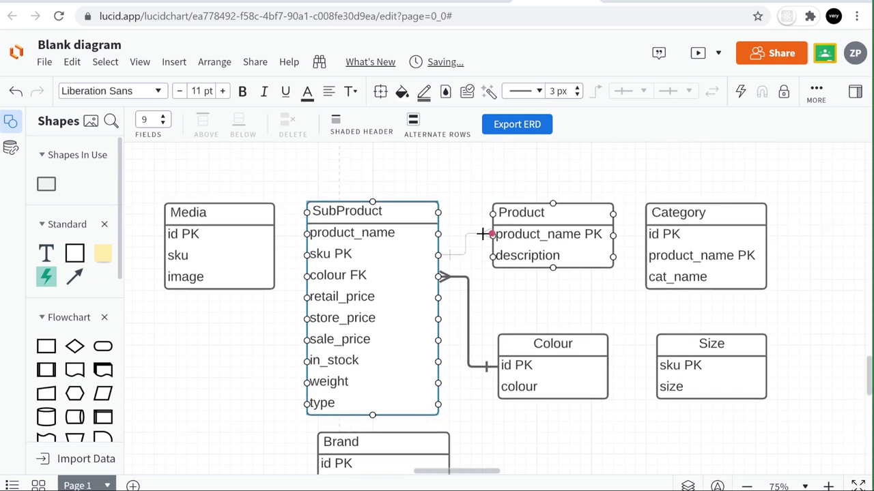
left_click_drag(486, 233, 439, 254)
left_click(450, 254)
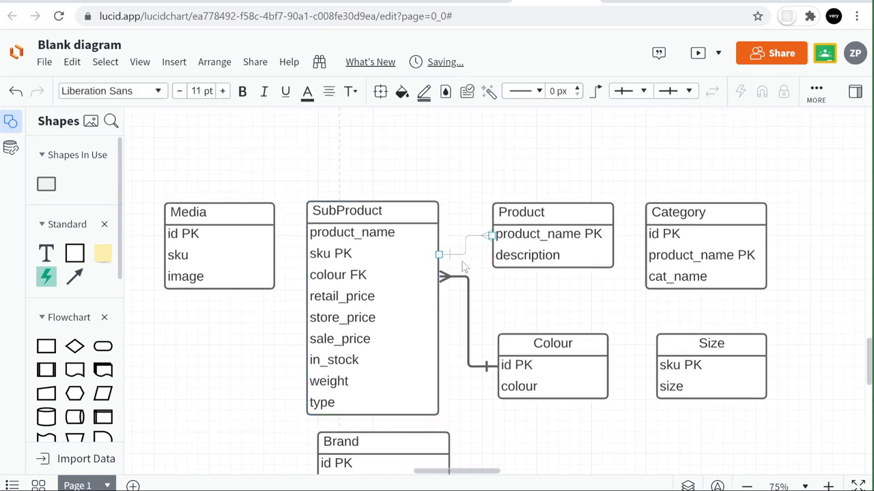
key("Delete")
- Connect Product's product_name PK to SubProduct's sku PK with a one-to-many relationship line 4 px thick
left_click(490, 236)
left_click_drag(490, 236, 442, 252)
left_click(462, 218)
left_click(488, 236)
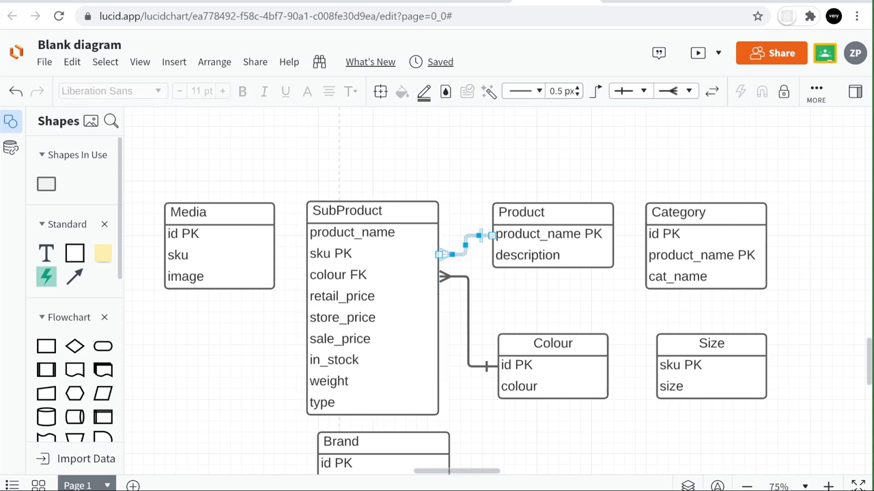
left_click(578, 87)
left_click(577, 87)
left_click(578, 88)
left_click(577, 87)
left_click(482, 179)
left_click(357, 210)
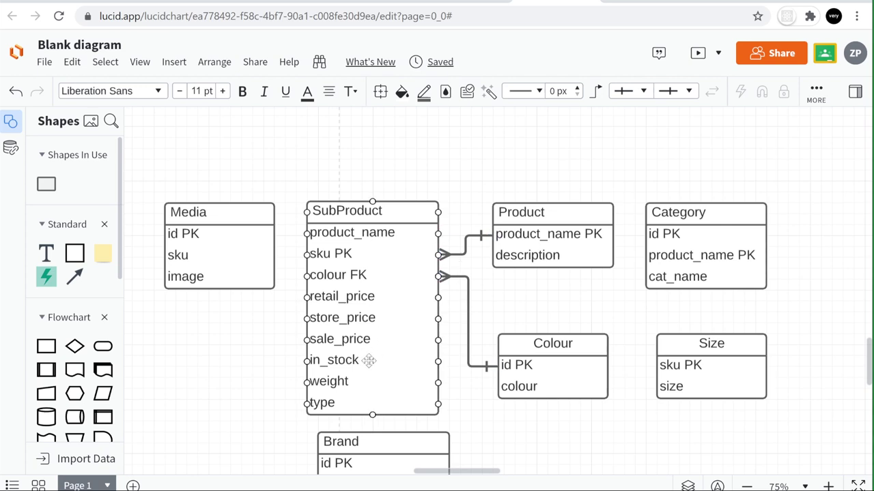
left_click(510, 236)
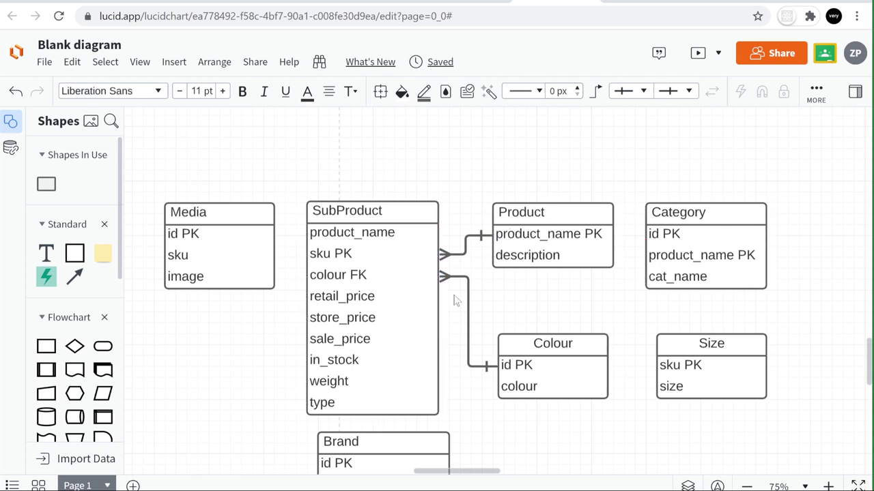
double_click(360, 275)
right_click(360, 275)
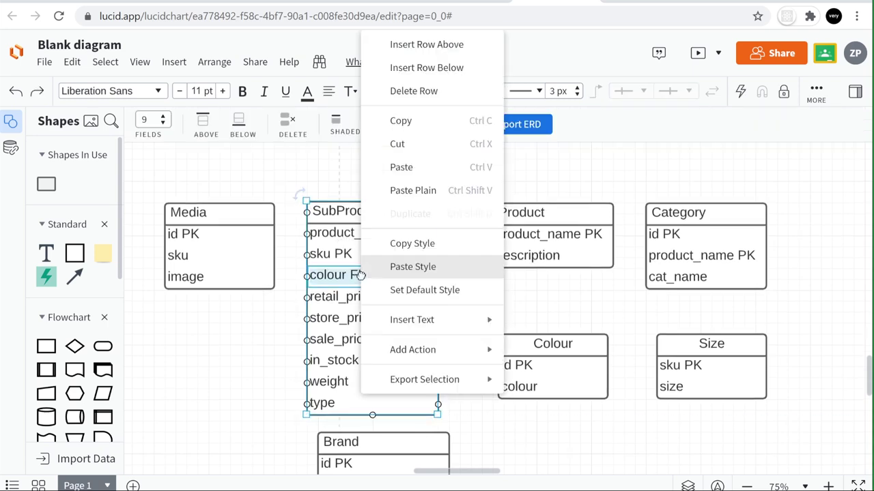
left_click(341, 316)
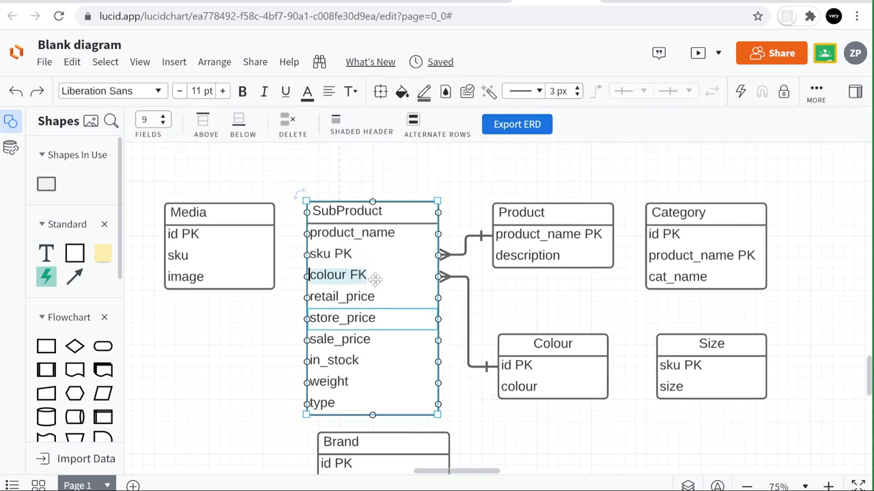
left_click(357, 234)
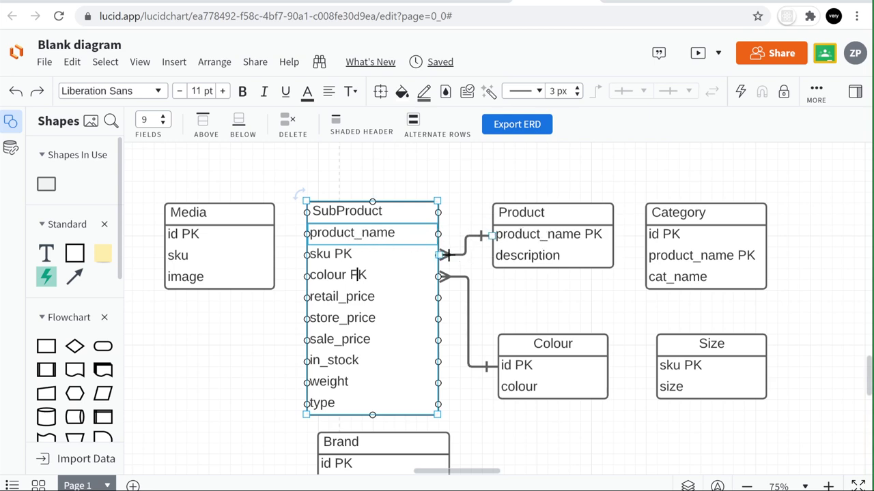
- Reattach the Product relationship line's crow's-foot end from sku PK to the product_name field of SubProduct
left_click(447, 255)
mouse_move(440, 254)
left_mouse_down()
mouse_move(440, 233)
mouse_move(445, 254)
left_mouse_up()
left_click(454, 254)
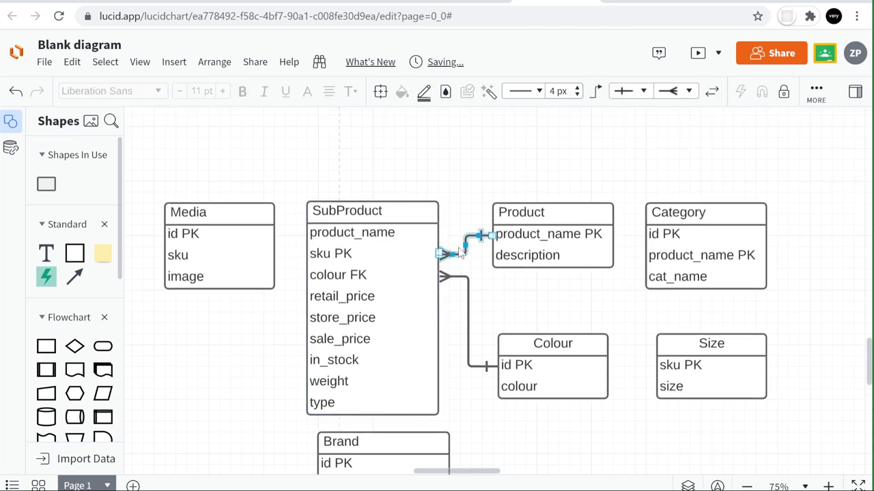
left_click_drag(450, 253, 441, 233)
left_click(366, 240)
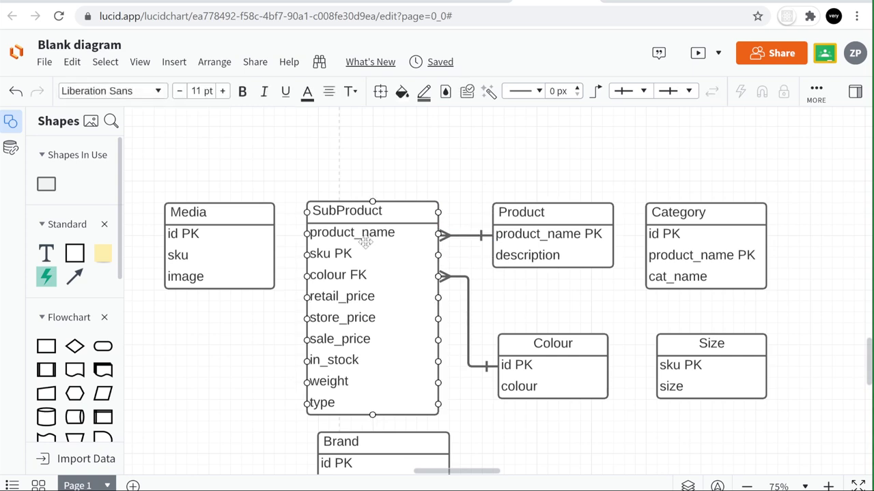
- Mark SubProduct's product_name field as a foreign key by changing its text to "product_name FK"
left_click(359, 233)
double_click(359, 233)
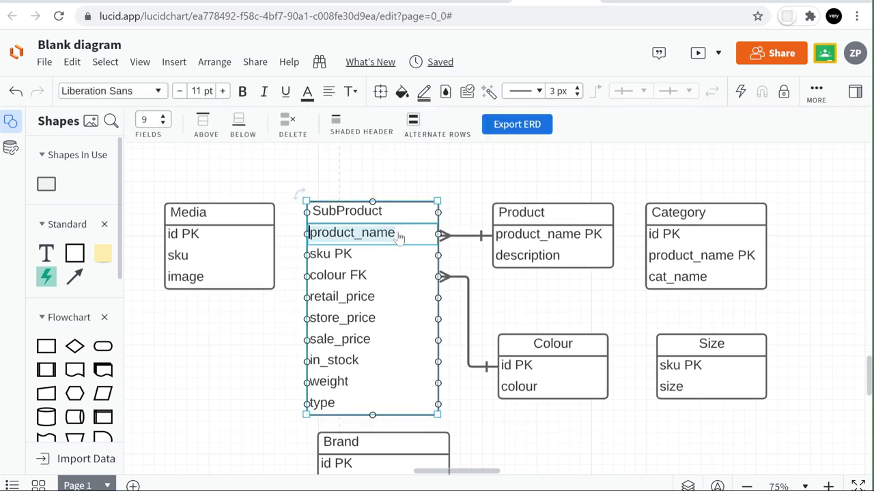
left_click(409, 235)
type("FK")
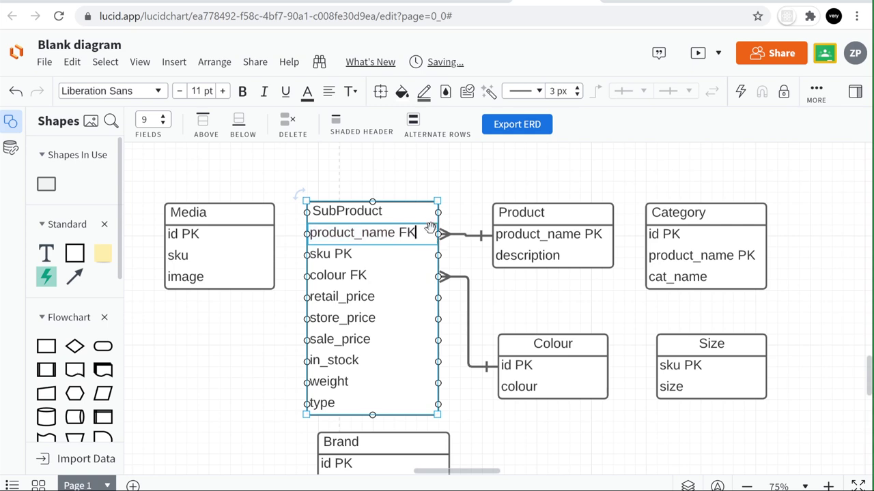
left_click(432, 181)
left_click(470, 235)
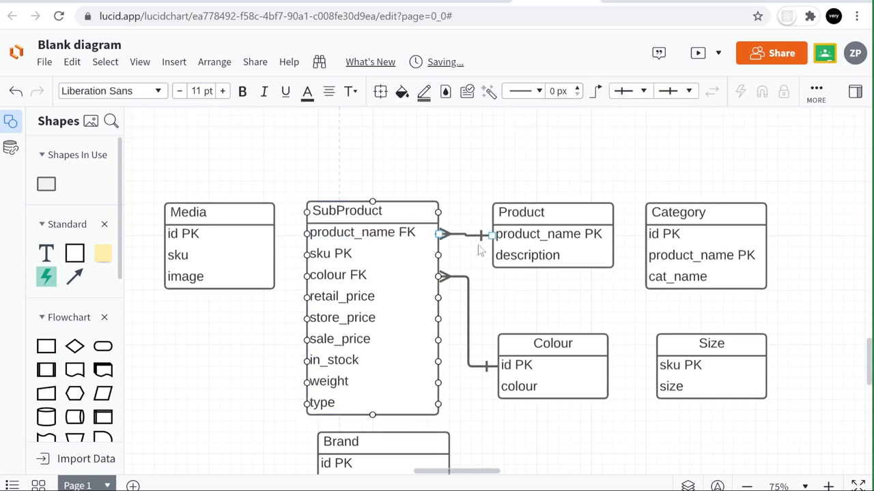
left_click(412, 233)
left_click(547, 232)
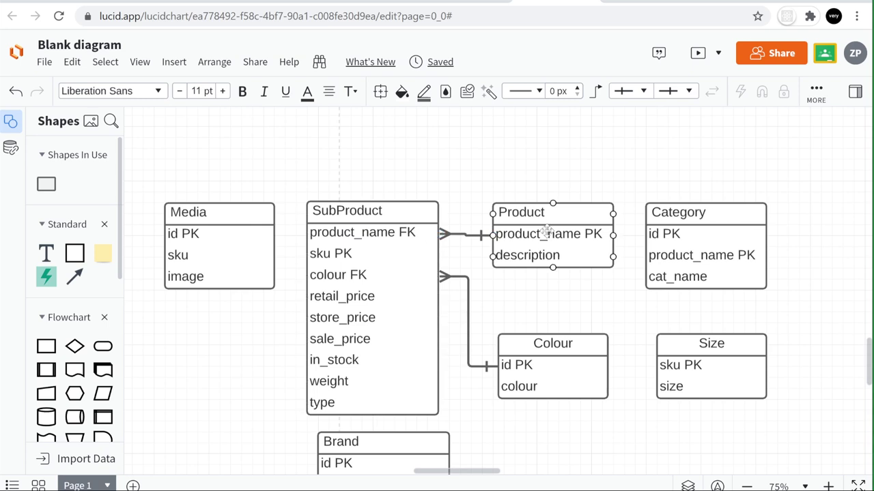
left_click(413, 240)
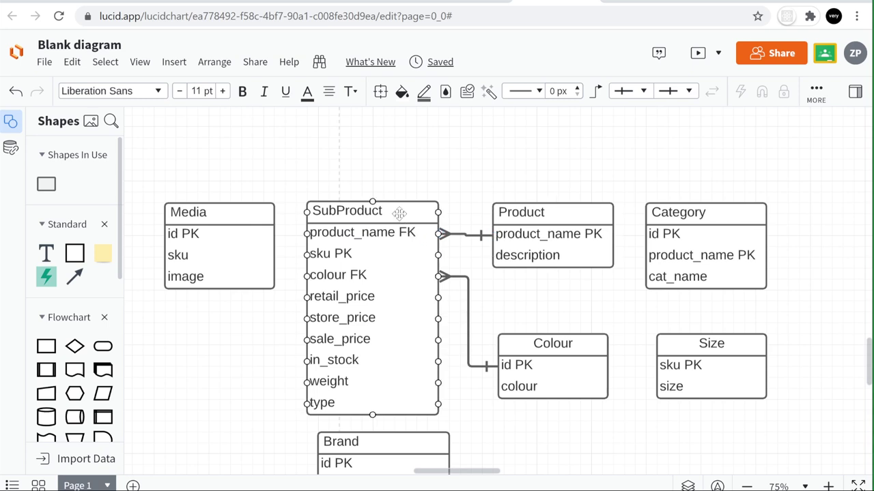
- Switch to the Excel workbook and move the Product table from C5:E7 to below the Color table, starting at L21
left_click(290, 262)
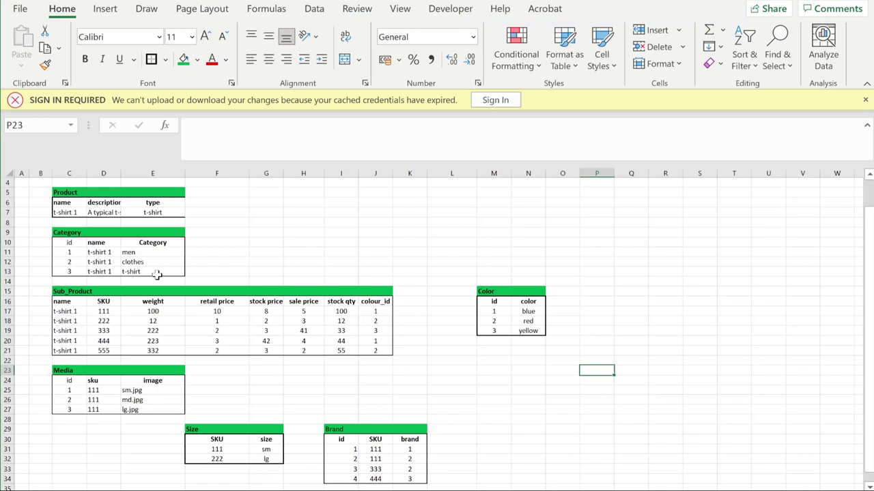
left_click_drag(70, 193, 536, 374)
left_click(631, 349)
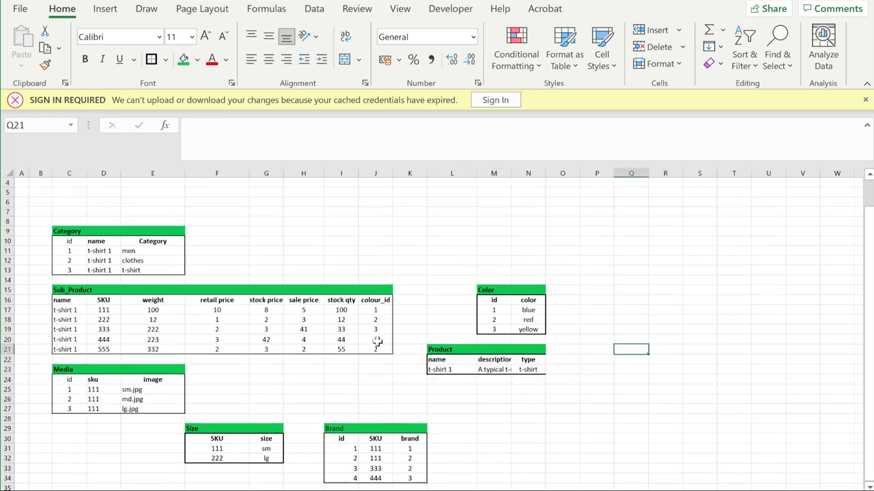
- Rename the Sub_Product table's name header in C16 to "p_name"
double_click(67, 301)
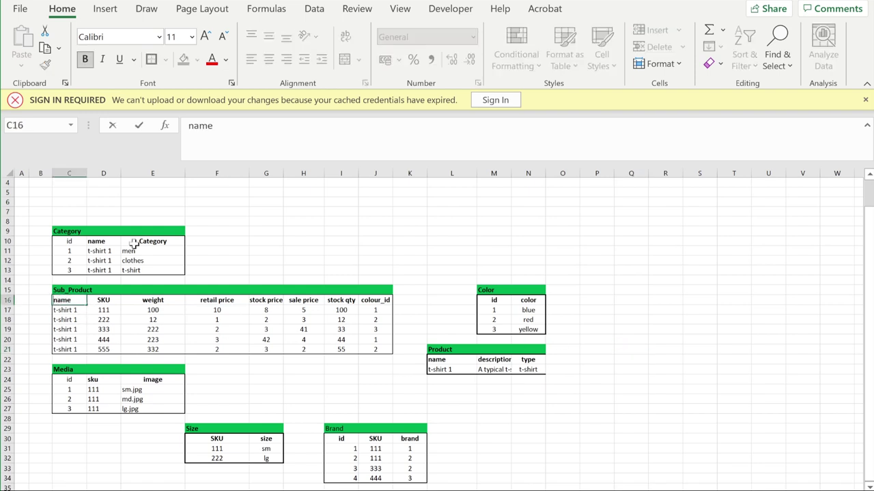
type("p_")
left_click(79, 311)
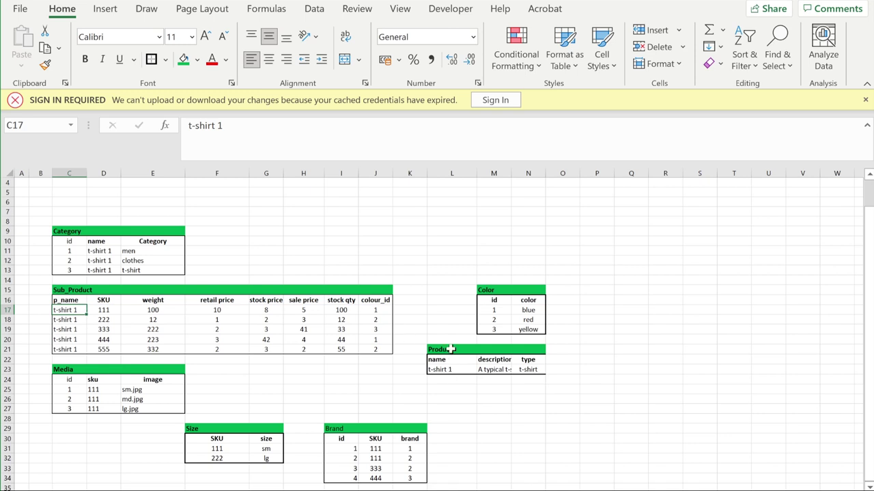
- Move the Product table one column right so it starts at M21, aligned with the Color table
left_click_drag(451, 349, 553, 377)
left_click(528, 400)
left_click(500, 370)
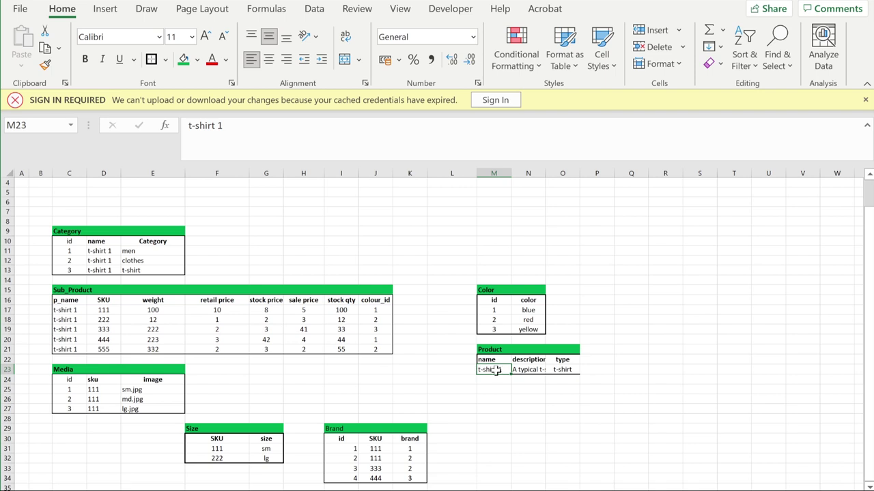
- Compare the Sub_Product rows in C17:J21 with the t-shirt 1 record in the Product table
left_click_drag(61, 310, 376, 350)
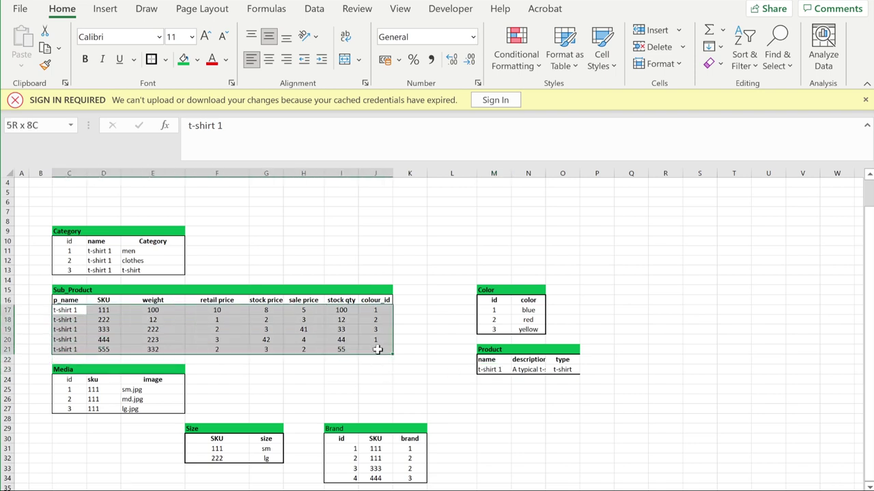
left_click(107, 322)
left_click_drag(71, 310, 388, 310)
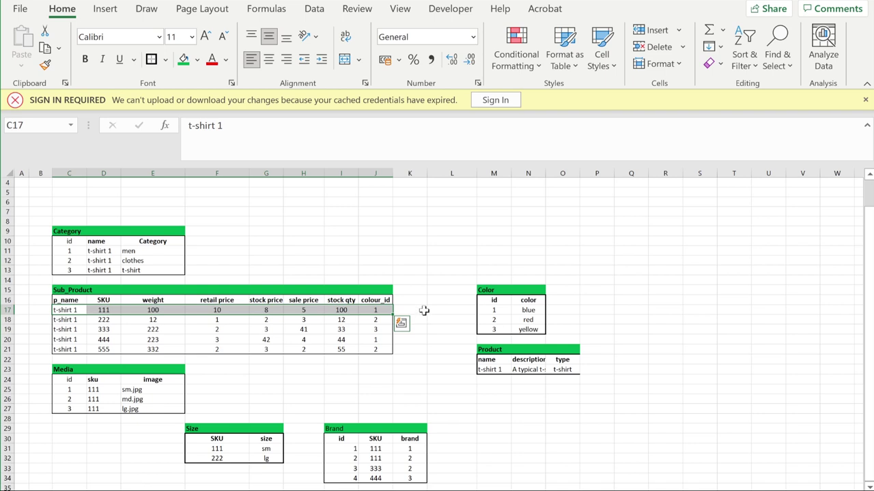
left_click(153, 310)
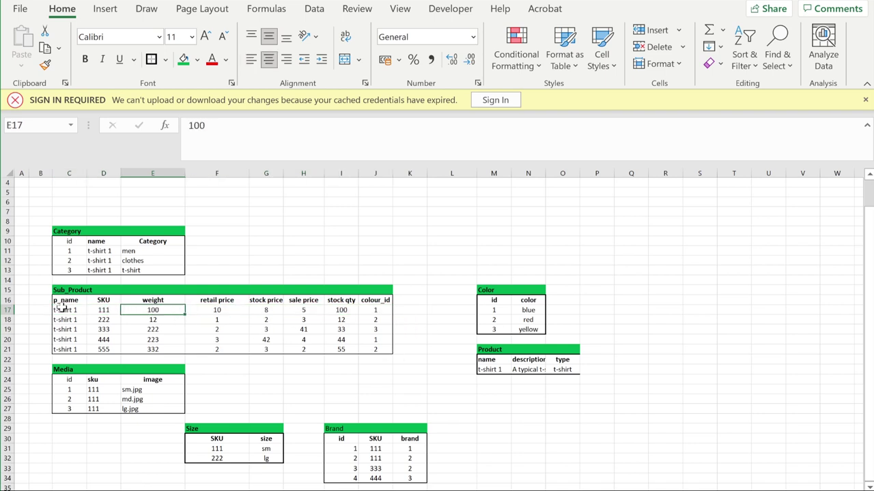
left_click_drag(63, 309, 379, 350)
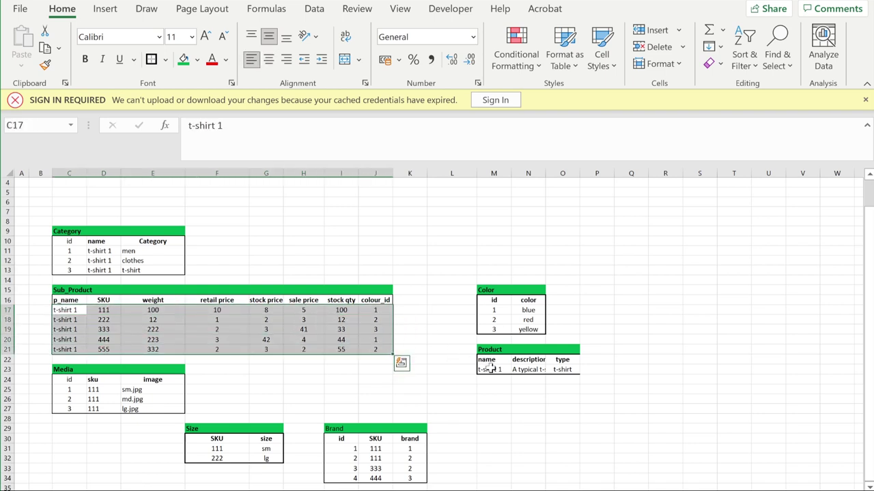
left_click(488, 369)
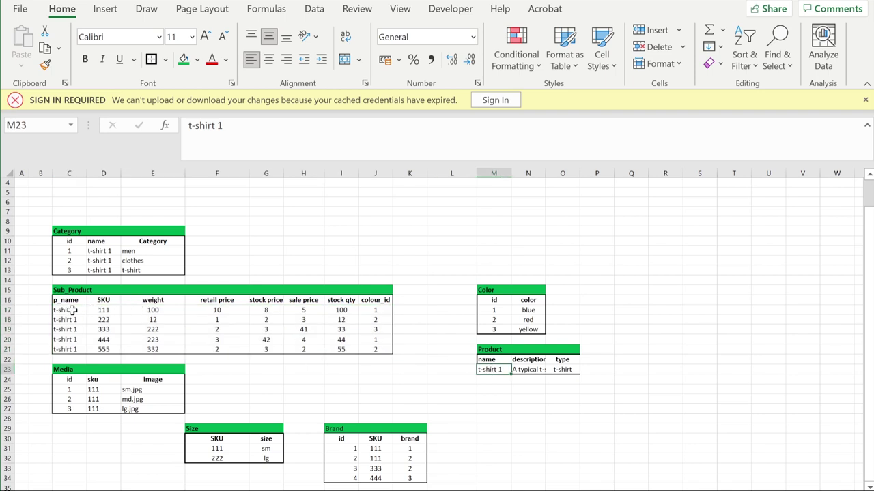
left_click_drag(66, 310, 375, 311)
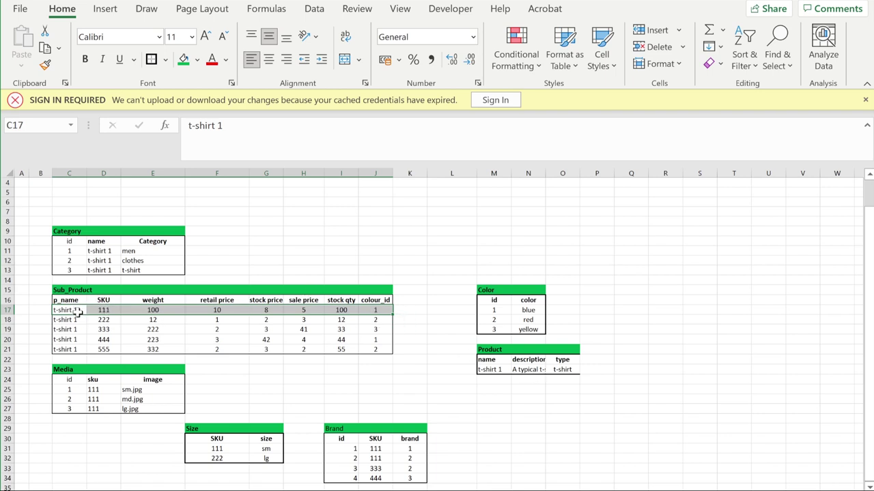
left_click(507, 369)
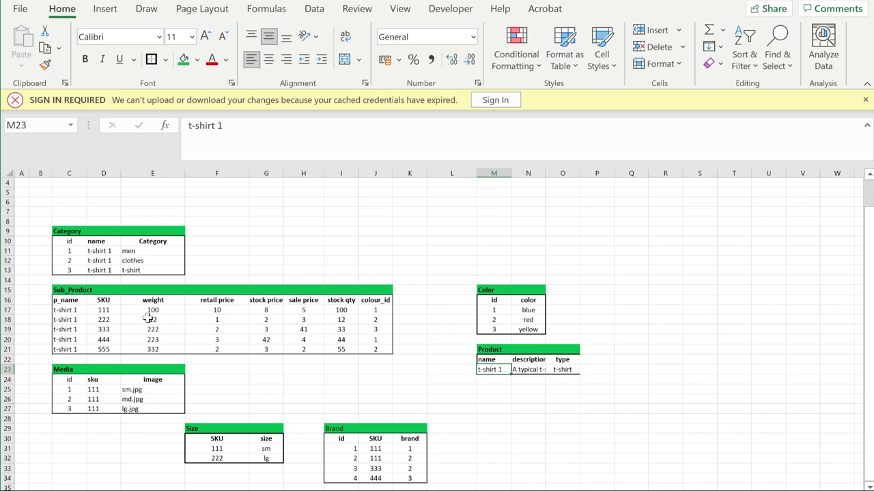
left_click_drag(66, 310, 389, 315)
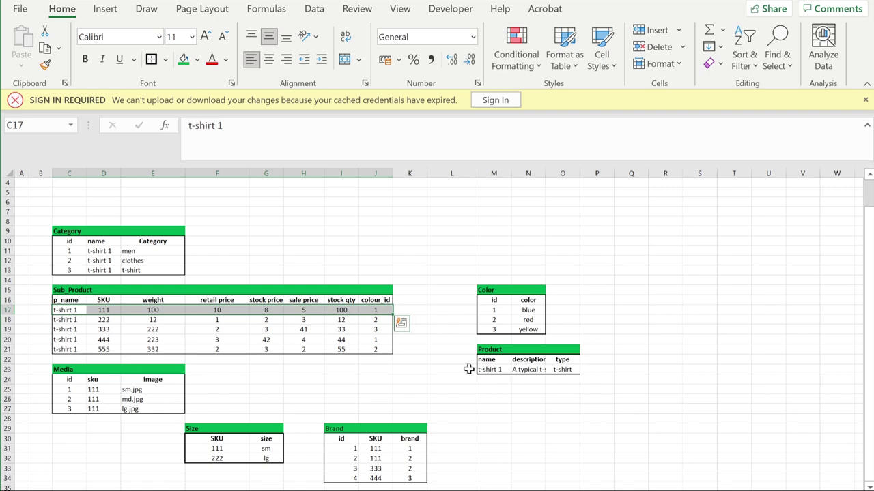
left_click(493, 371)
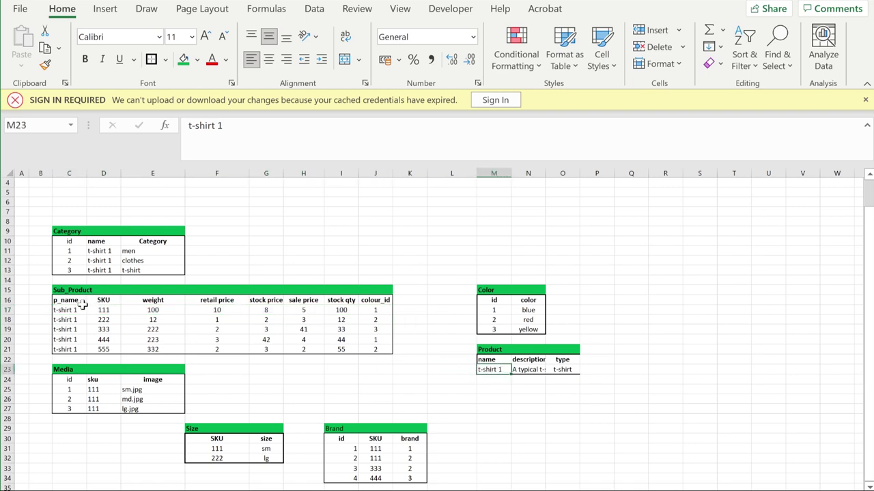
- Review the p_name values in C17:C21 against SubProduct's product_name FK in the Lucidchart diagram, returning to the Excel sheet
left_click_drag(81, 302, 97, 350)
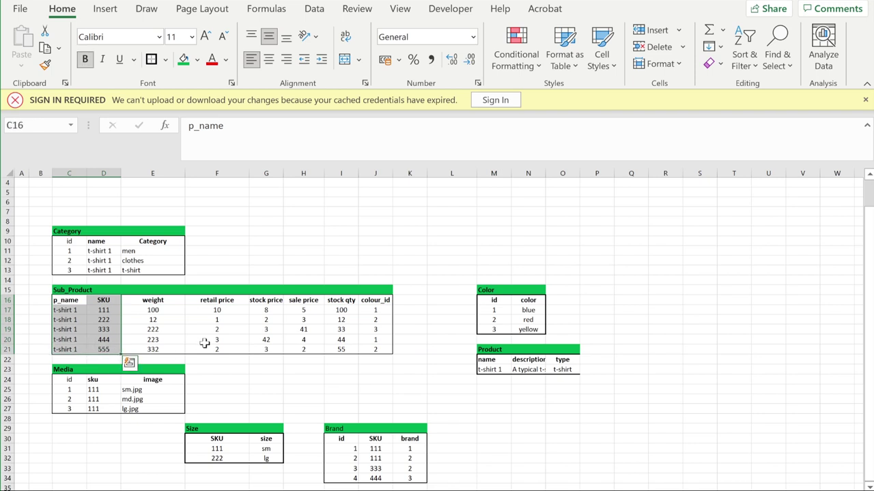
left_click(303, 381)
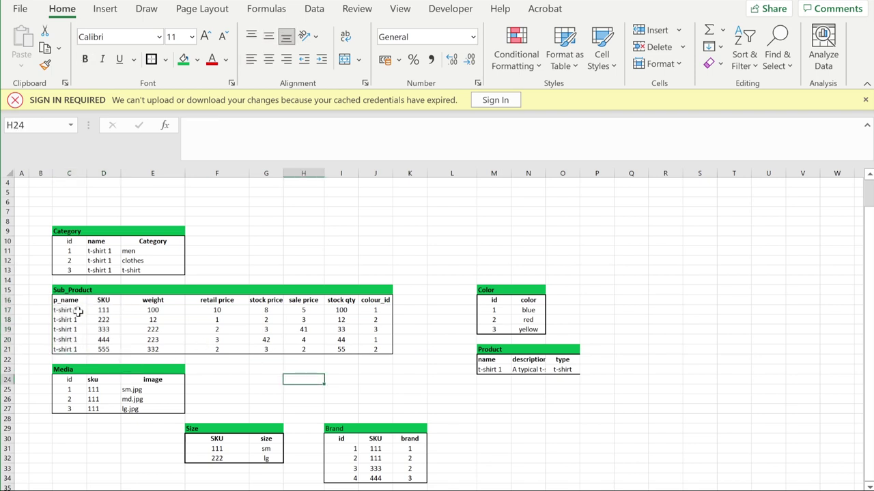
left_click_drag(77, 310, 63, 346)
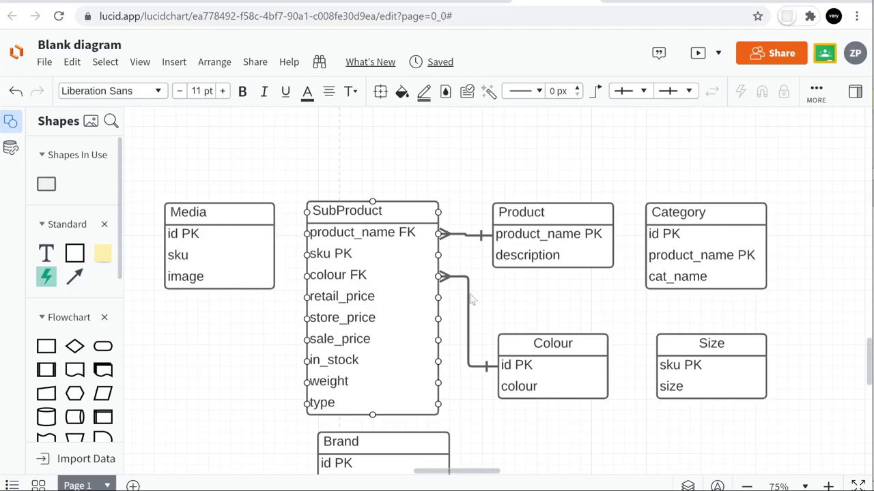
left_click(382, 234)
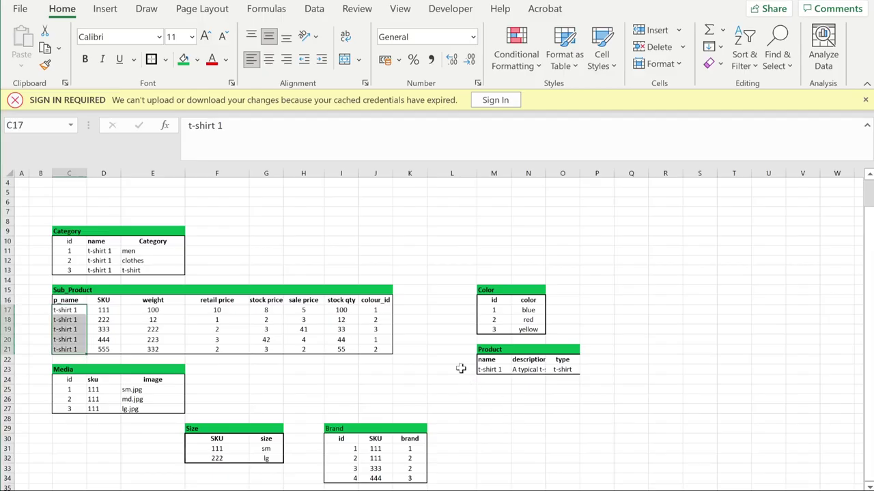
left_click(451, 359)
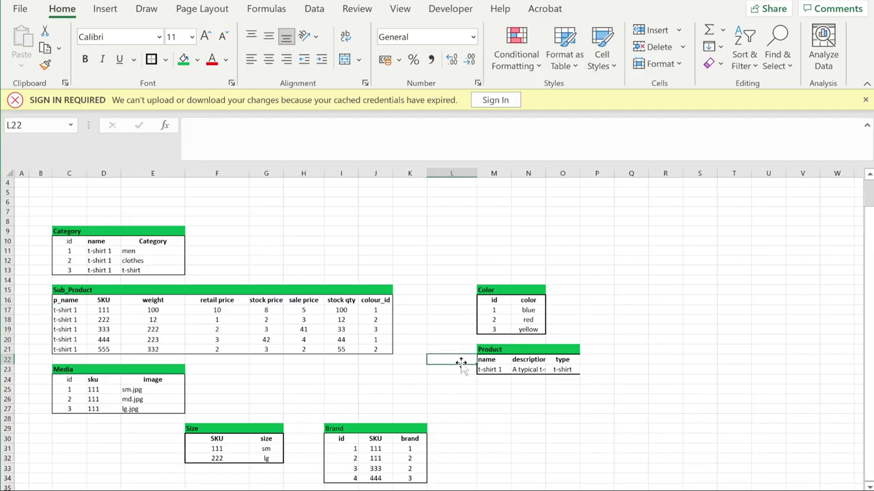
- Try adding an id column beside the Product table, with "id" in L22 and 1 in L23
type("id")
key("Return")
type("1")
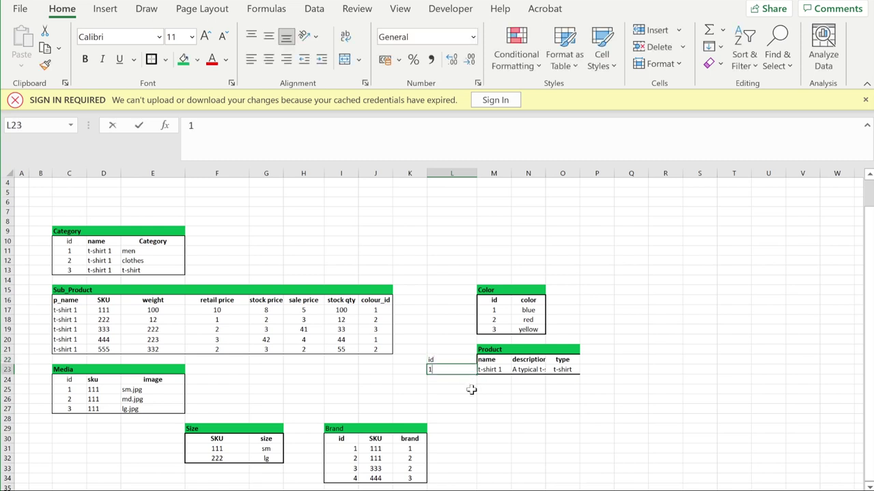
key("Return")
key("Return")
key("Return")
- Try replacing Sub_Product's p_name column with ids: set the C16 header to "id" and C17:C21 to 1
left_click(76, 301)
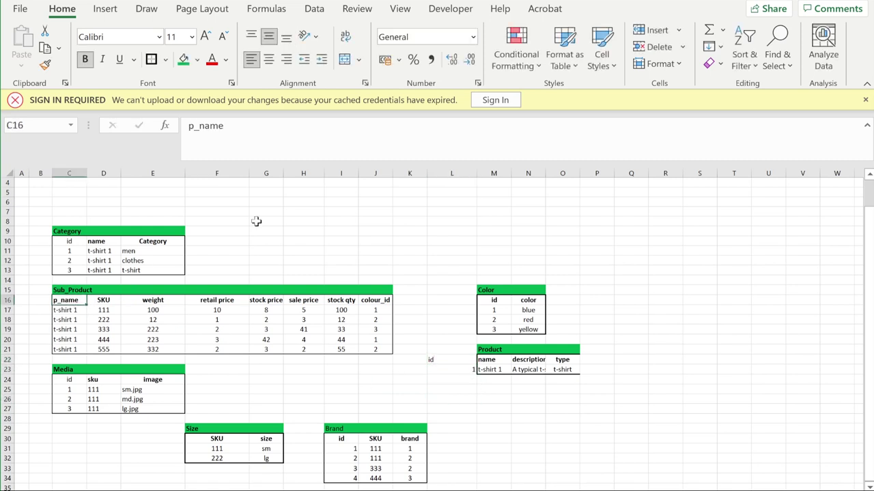
type("id")
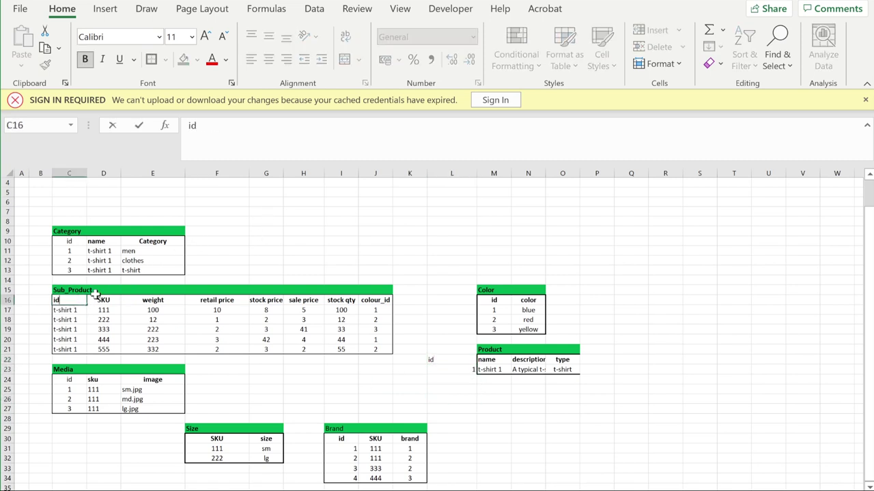
key("Left")
key("Left")
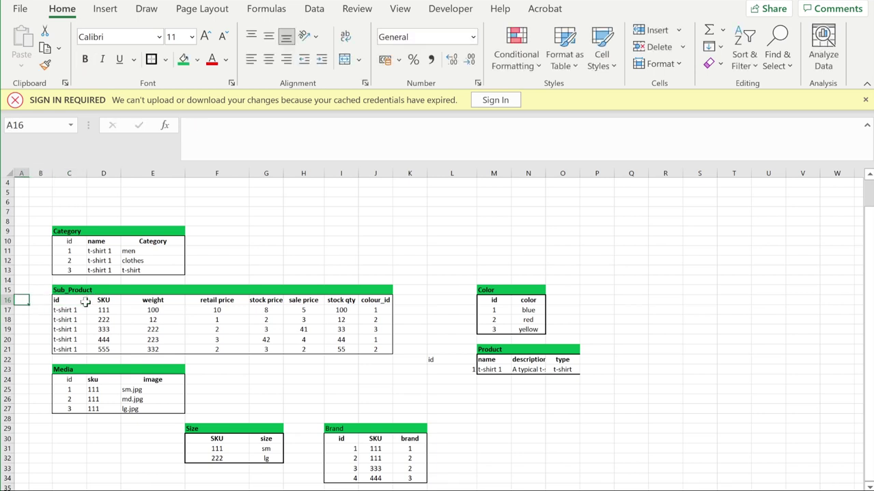
left_click(72, 310)
type("1")
key("Return")
type("1")
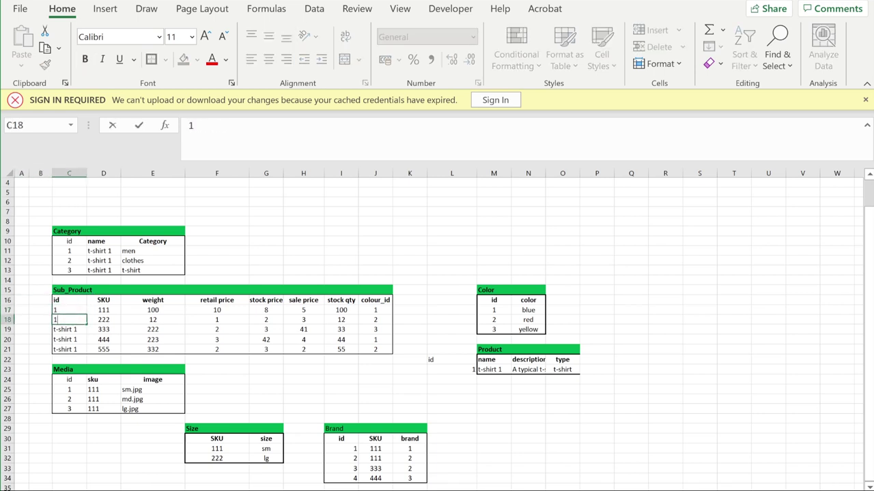
key("Return")
type("1")
key("Return")
type("1")
key("Return")
type("1")
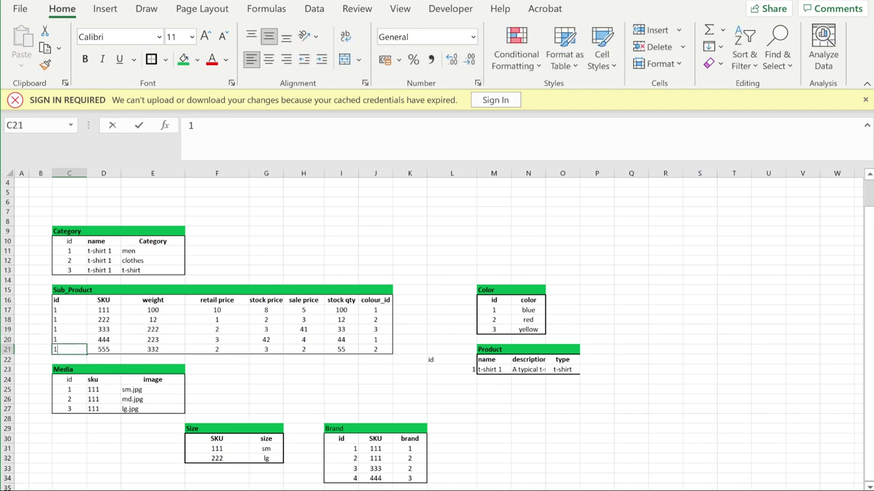
- Clear the id header and value from L22:L23 beside the Product table
left_click_drag(471, 369, 580, 369)
left_click(498, 382)
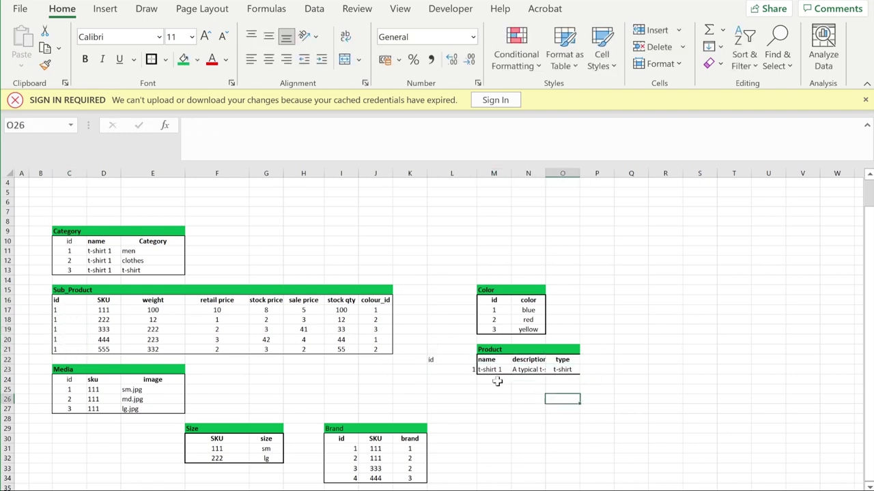
left_click_drag(447, 360, 447, 369)
key("Delete")
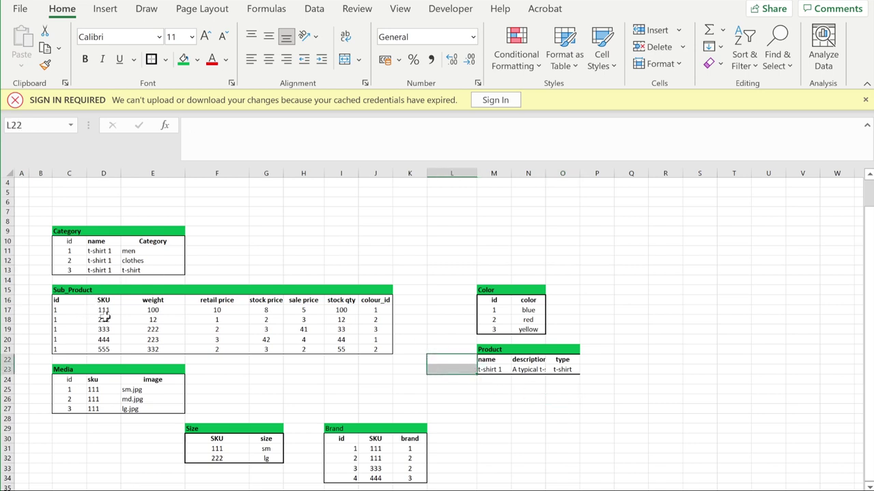
- Undo the id edits in Sub_Product and beside the Product table, back to the p_name version
key("ctrl+z")
key("ctrl+z")
key("ctrl+z")
key("ctrl+z")
key("ctrl+z")
key("ctrl+z")
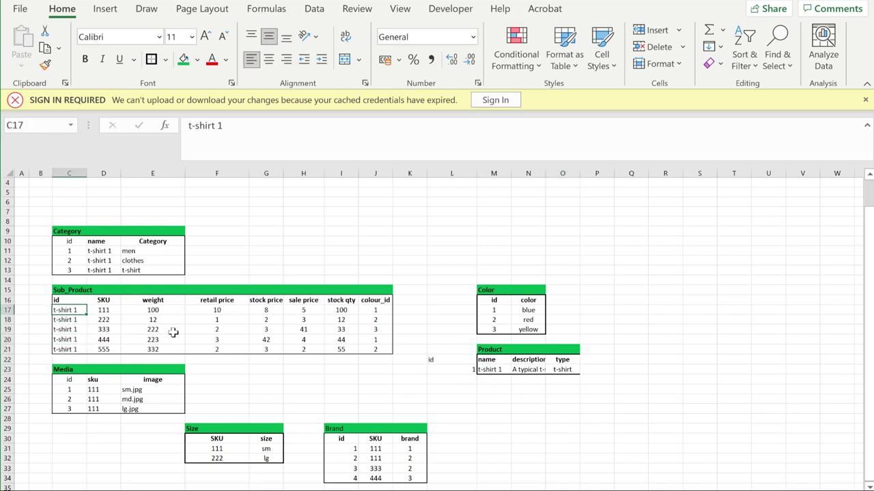
key("ctrl+z")
key("ctrl+z")
key("ctrl+z")
key("ctrl+z")
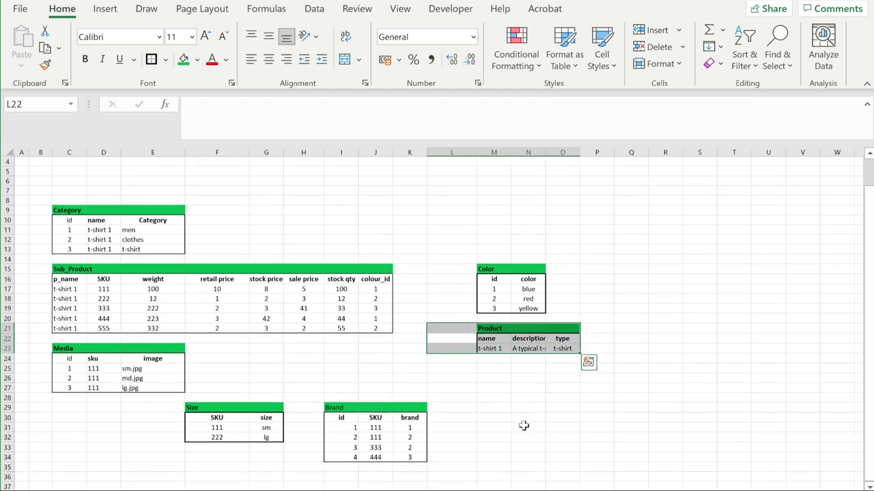
left_click(518, 389)
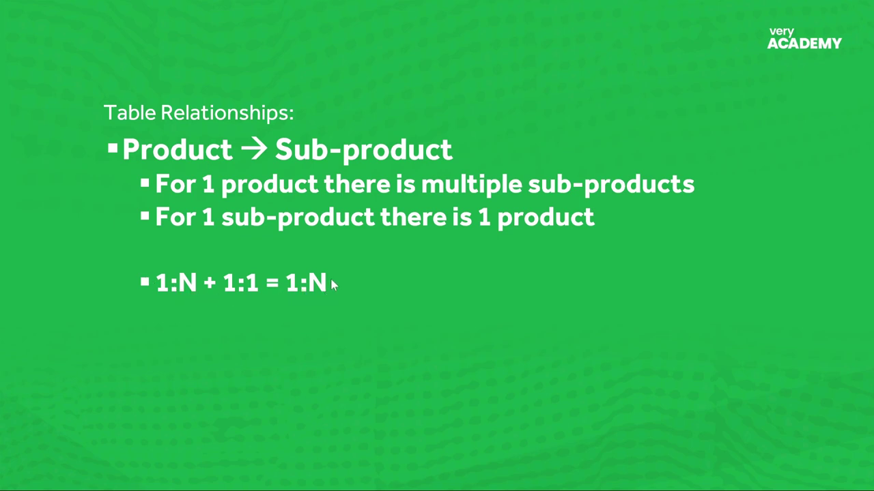
- Move on from the table relationships slide and select the Category table's id PK field in the Lucidchart diagram
key("Right")
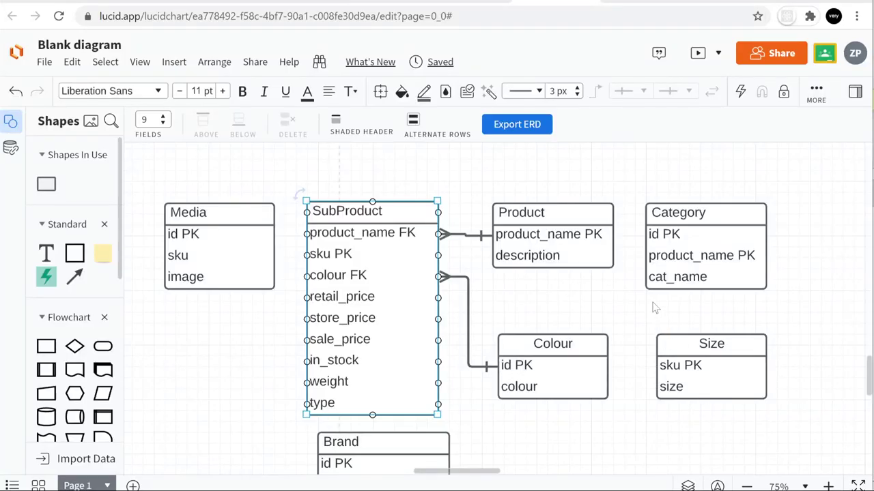
left_click(666, 237)
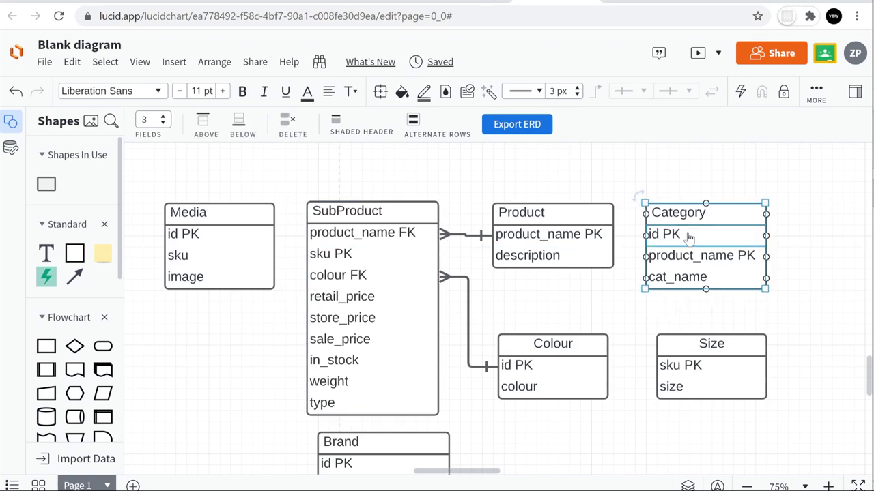
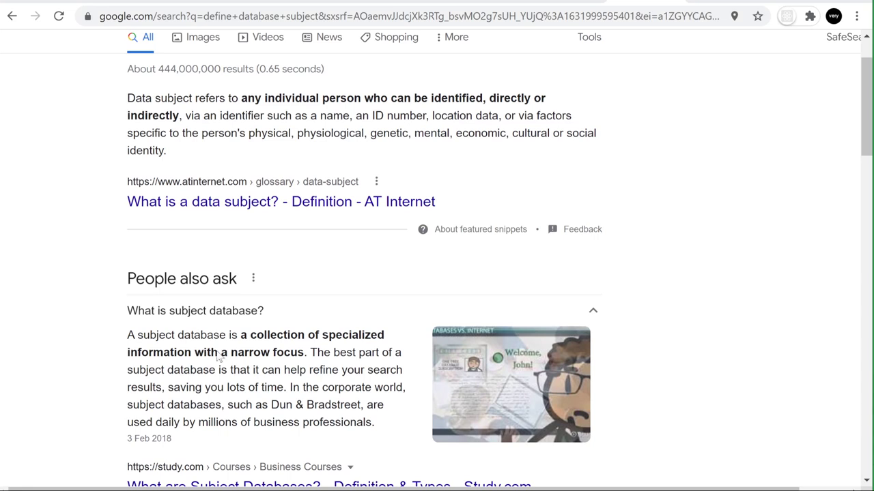
- Skim the Google results for "define database subject", including the related questions, and leave the results page
scroll(437, 273, "down", 1)
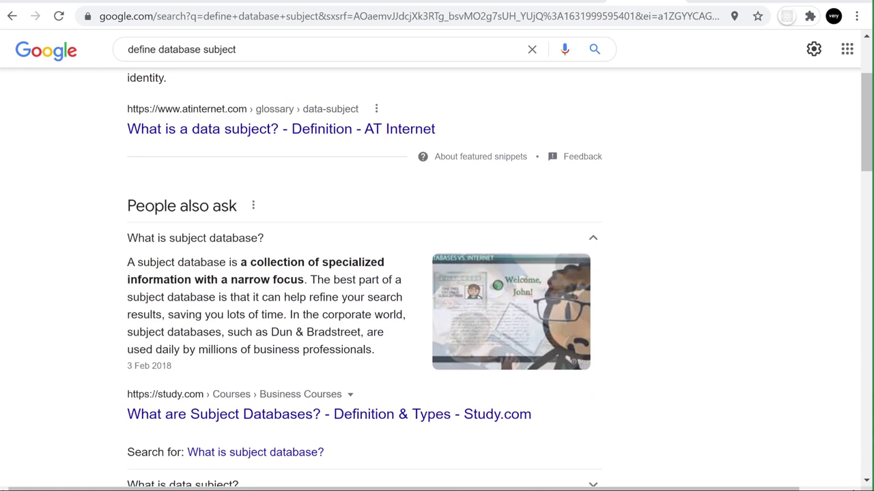
scroll(293, 294, "down", 4)
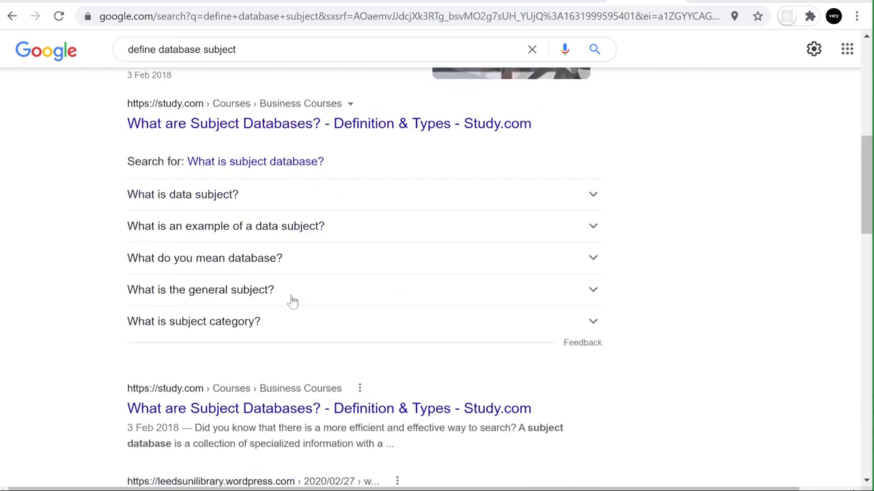
scroll(293, 301, "up", 7)
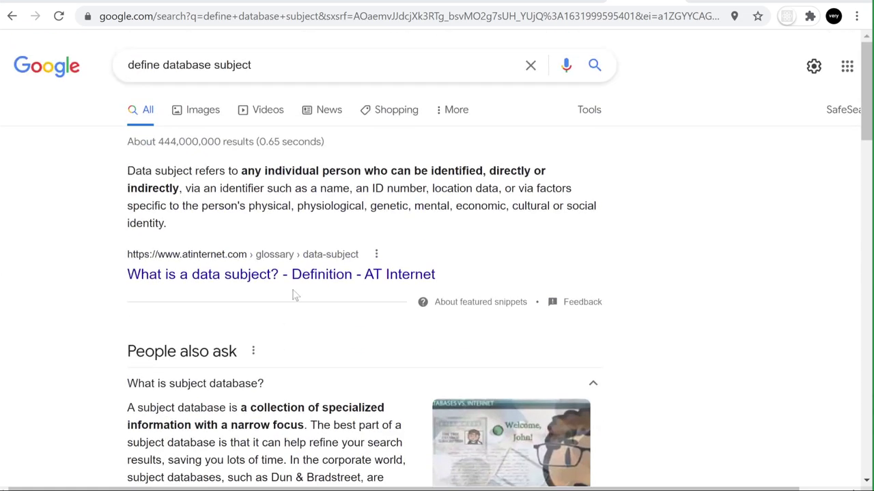
left_click(677, 0)
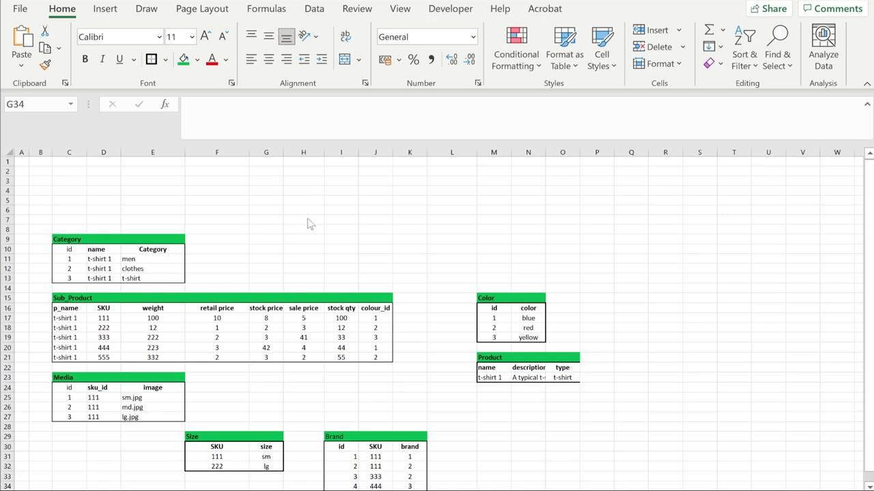
- Insert a Product_Attribute table at G5:J7 with name, description, value and sku columns and a color row
left_click(270, 202)
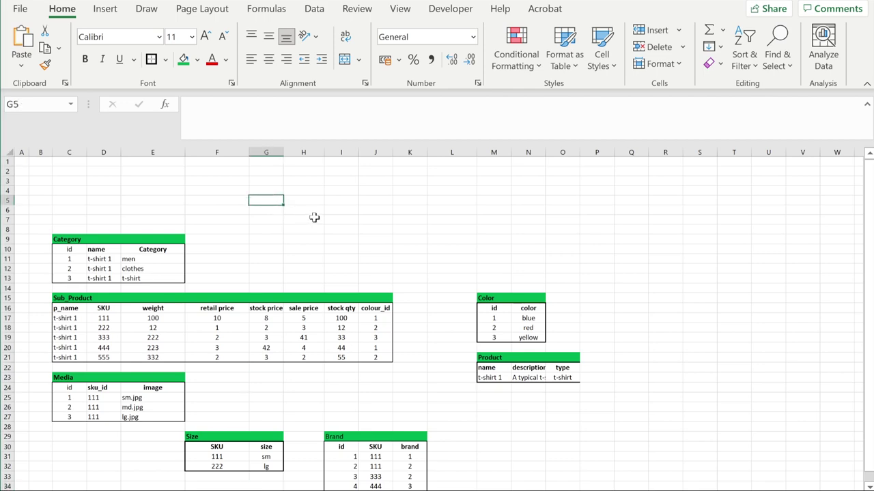
type("Product_Attribute name\tdescription\tvalue\tsku color\ta b c\tblue, yellow\t########")
scroll(300, 209, "up", 3, "ctrl")
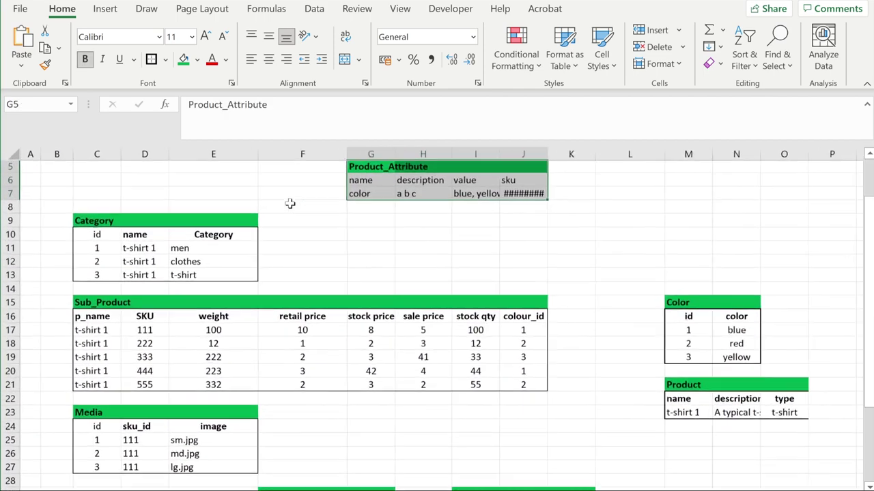
scroll(594, 239, "up", 1)
left_click(561, 277)
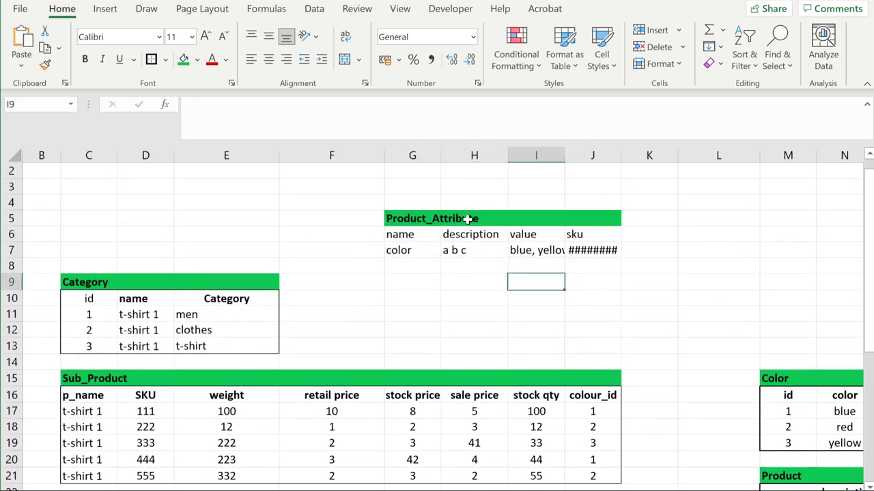
- Fit the widths of columns I and J to the Product_Attribute value and sku entries
left_click(474, 295)
double_click(566, 155)
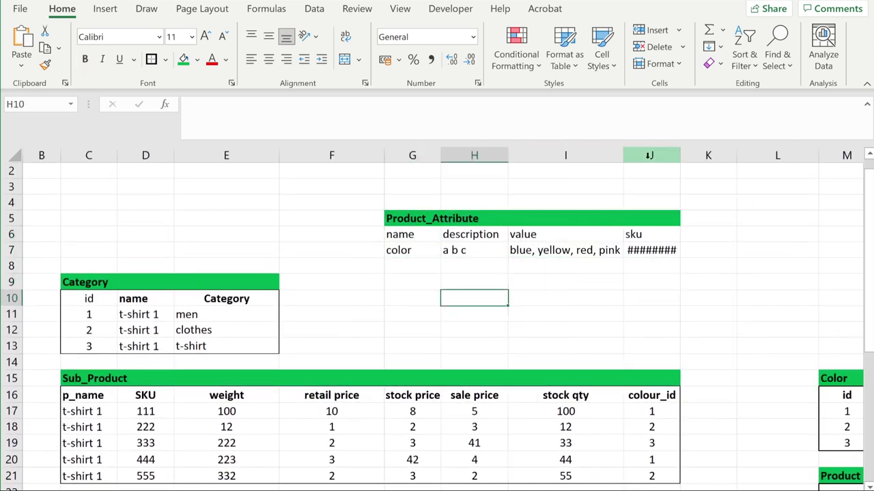
double_click(682, 158)
left_click(696, 314)
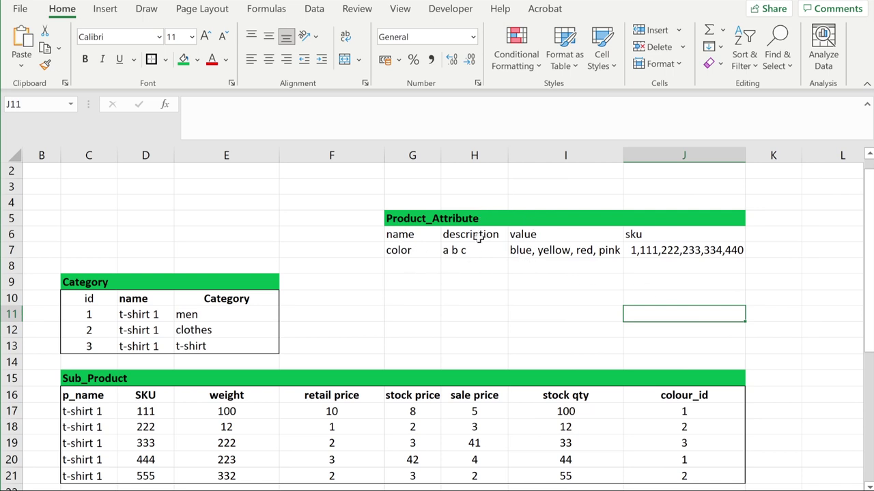
- Examine the name, value and sku columns of the Product_Attribute table's color record alongside the tables below
left_click(396, 251)
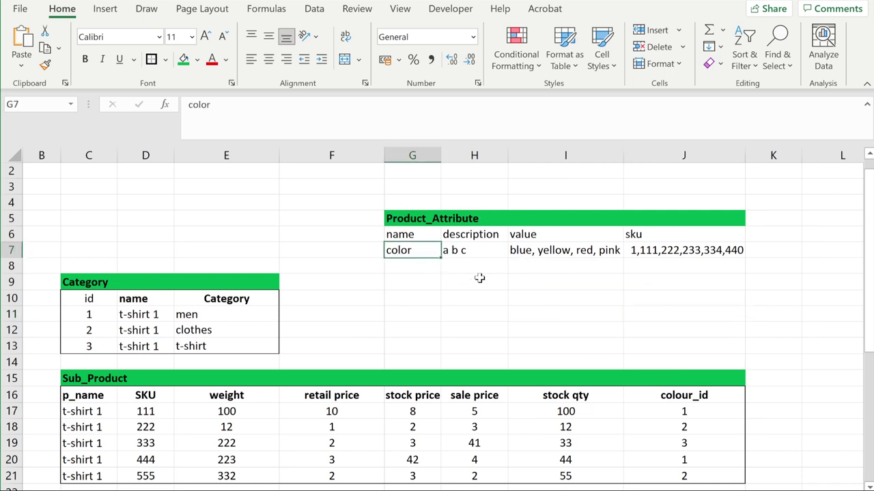
left_click(537, 253)
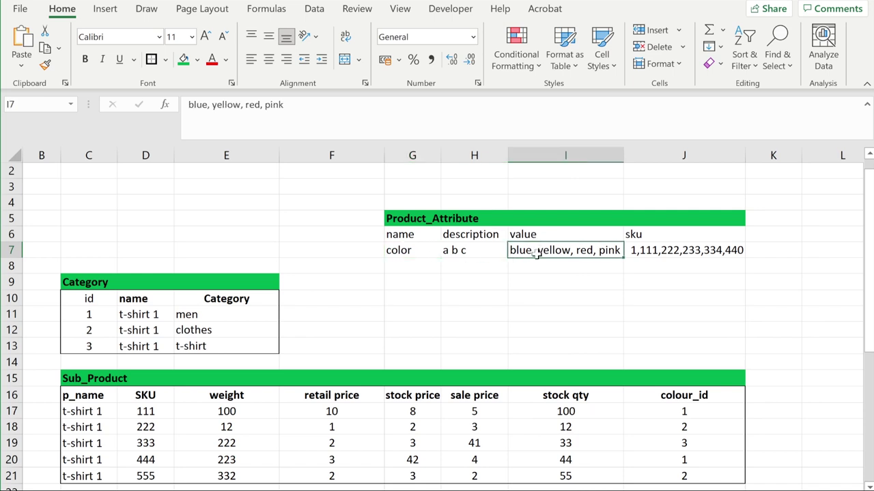
left_click(668, 247)
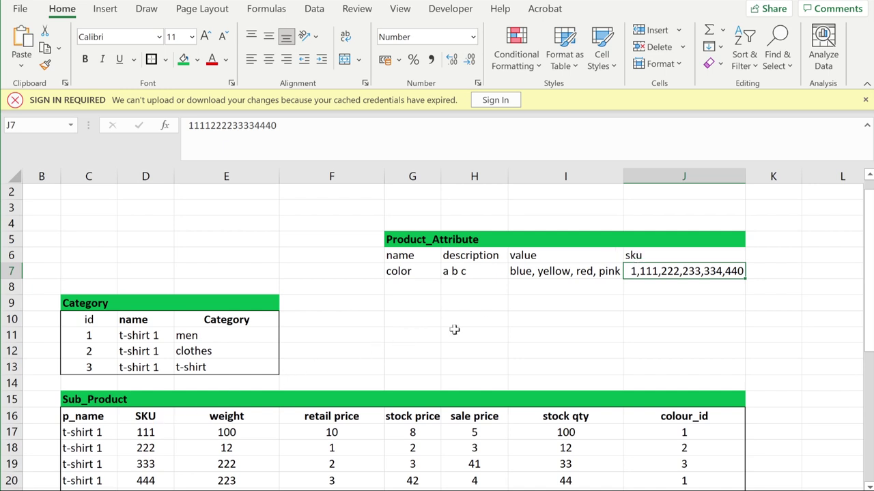
left_click_drag(662, 258, 666, 271)
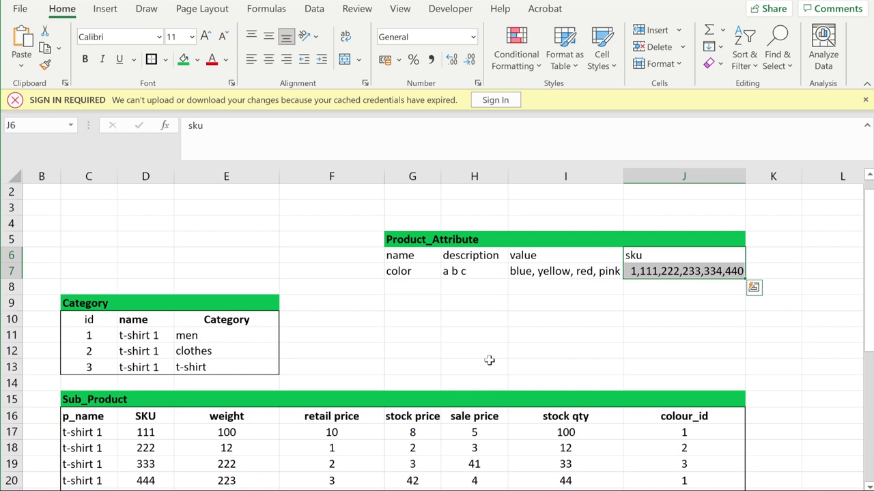
left_click_drag(418, 254, 532, 269)
left_click(534, 272)
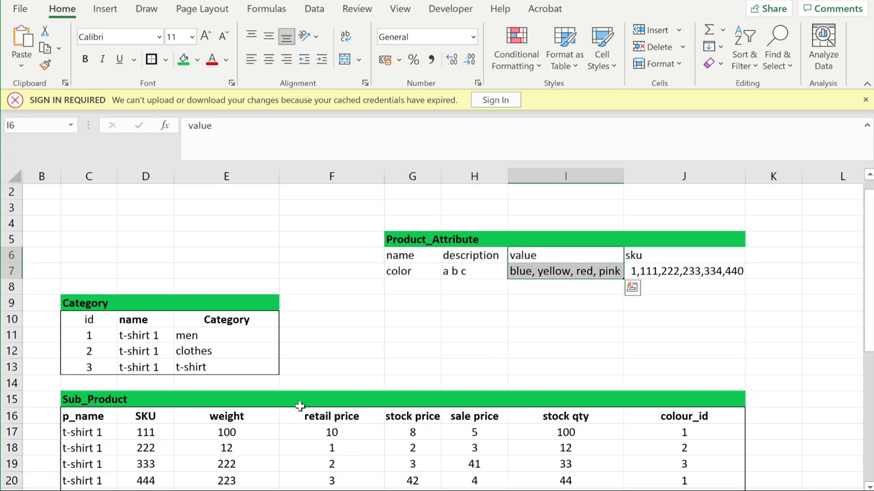
scroll(246, 395, "down", 1)
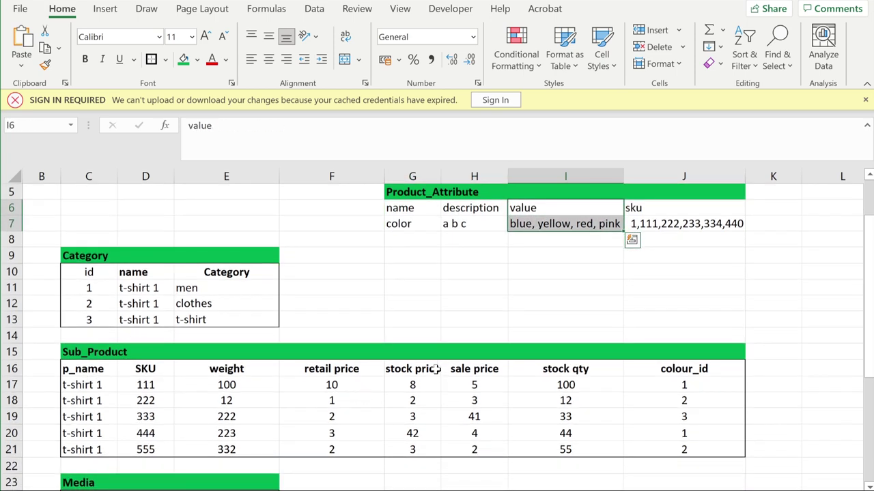
scroll(435, 366, "down", 1)
scroll(434, 365, "down", 2)
scroll(448, 332, "up", 3)
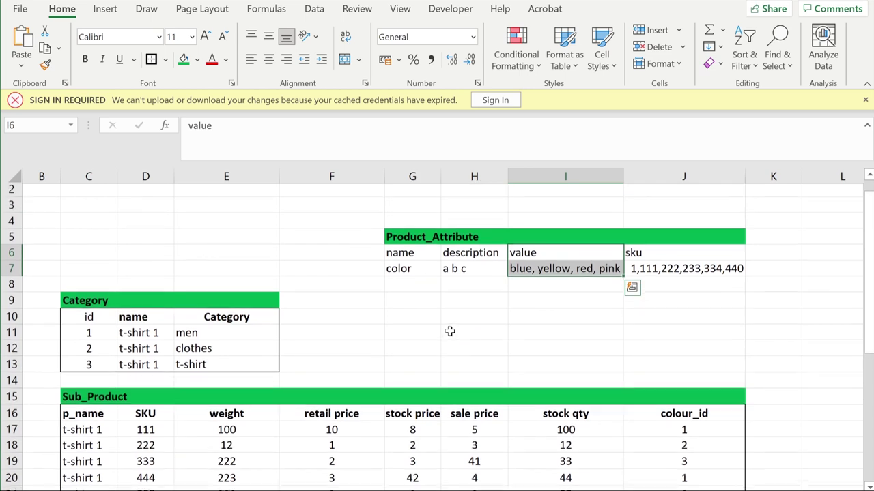
- Compare the Product_Attribute sku entry with the SKUs in D17 and D18 of Sub_Product, and review the whole attribute record
left_click_drag(668, 256, 679, 277)
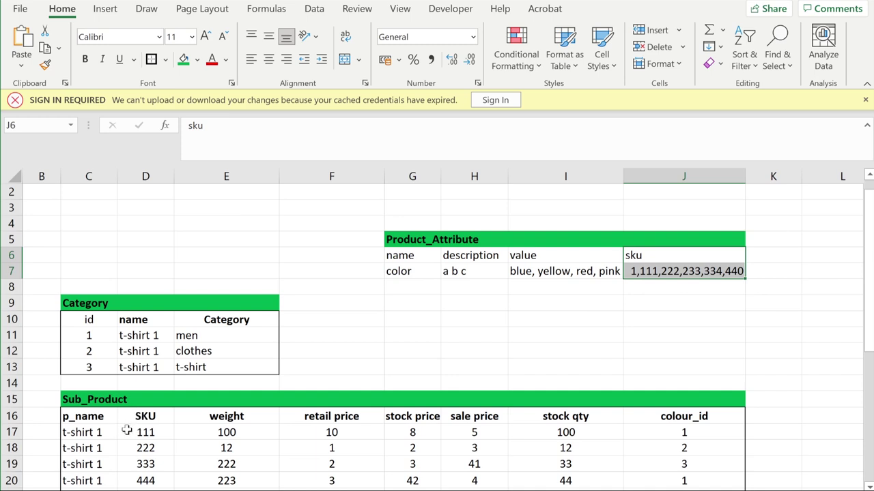
left_click_drag(124, 427, 209, 435)
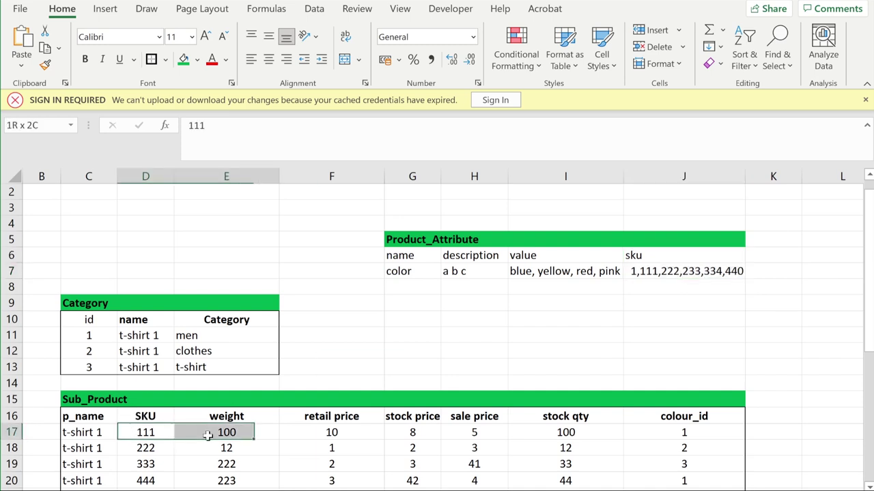
left_click(140, 451)
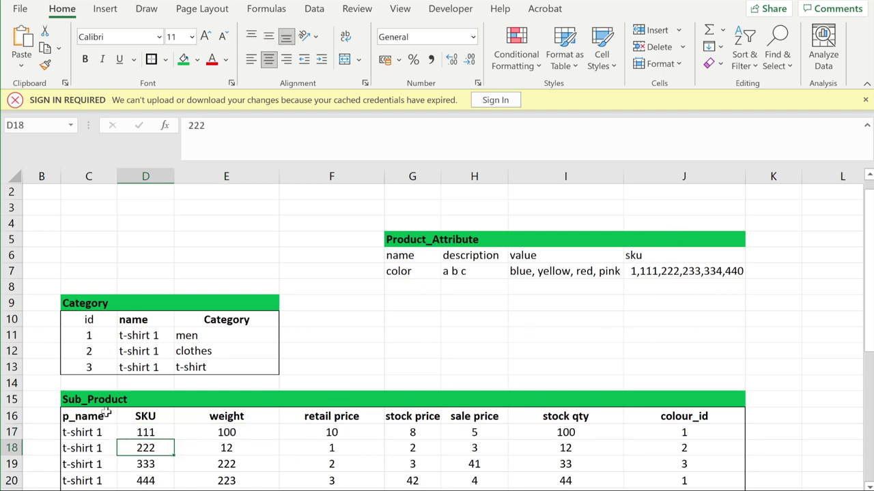
left_click(559, 305)
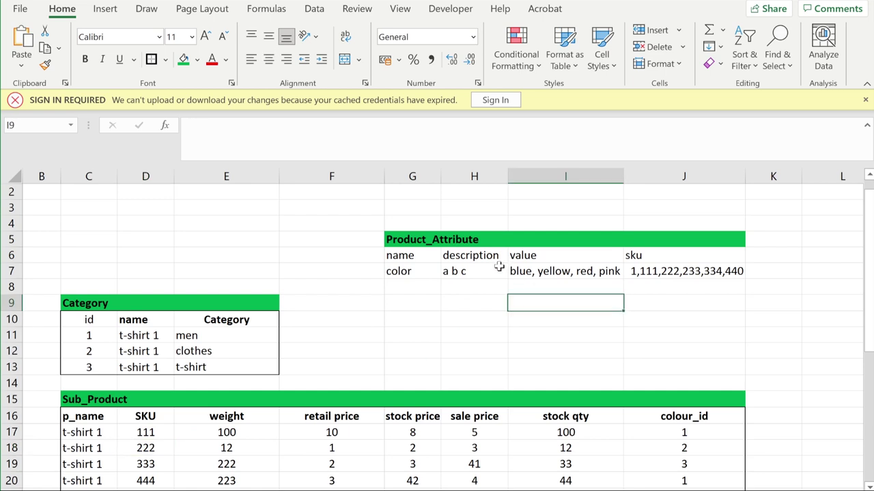
left_click_drag(403, 253, 656, 271)
left_click(565, 319)
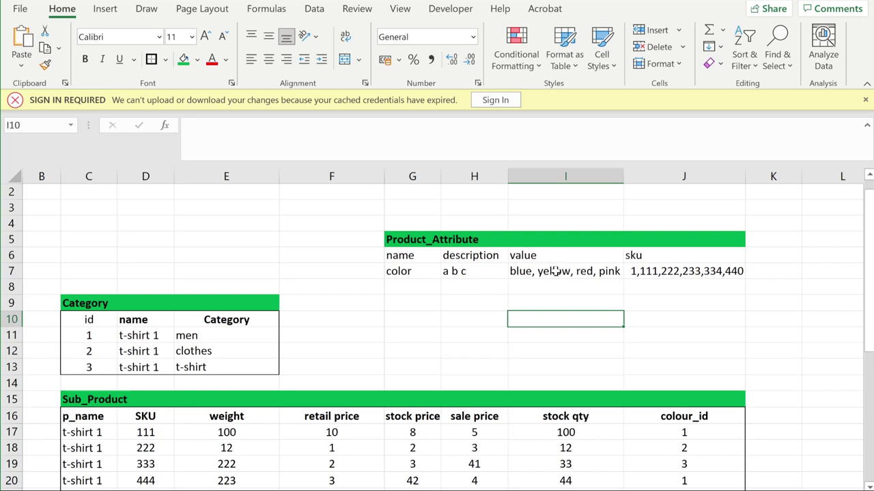
- Move the Product_Attribute value and sku columns from I5:J7 to K5:L7 and fit column L to the sku entry
left_click_drag(552, 255, 564, 269)
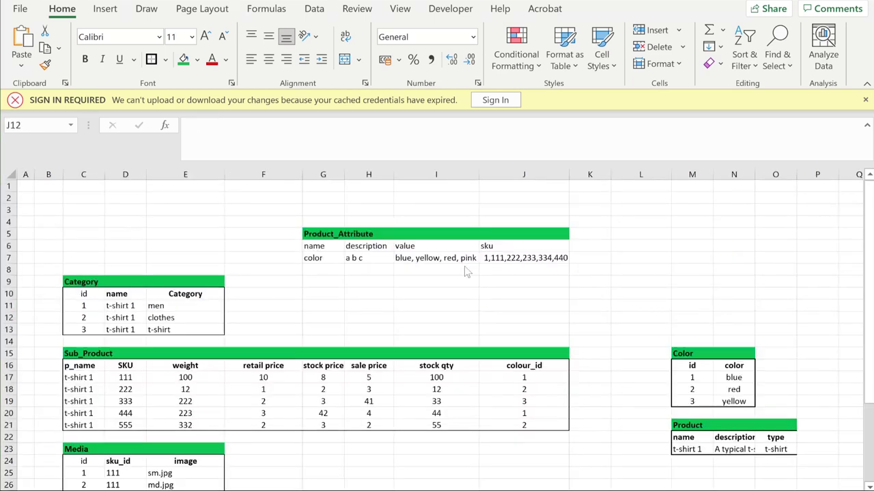
left_click_drag(427, 234, 509, 268)
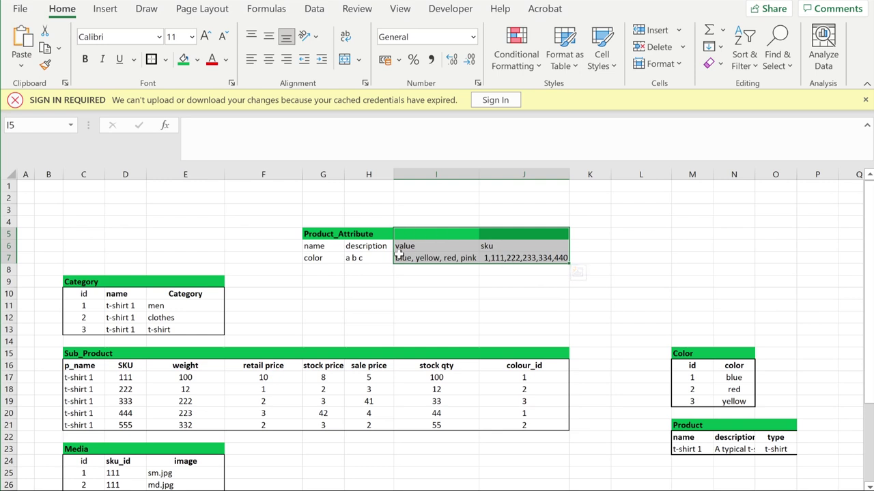
left_click_drag(423, 266, 598, 263)
left_click(770, 250)
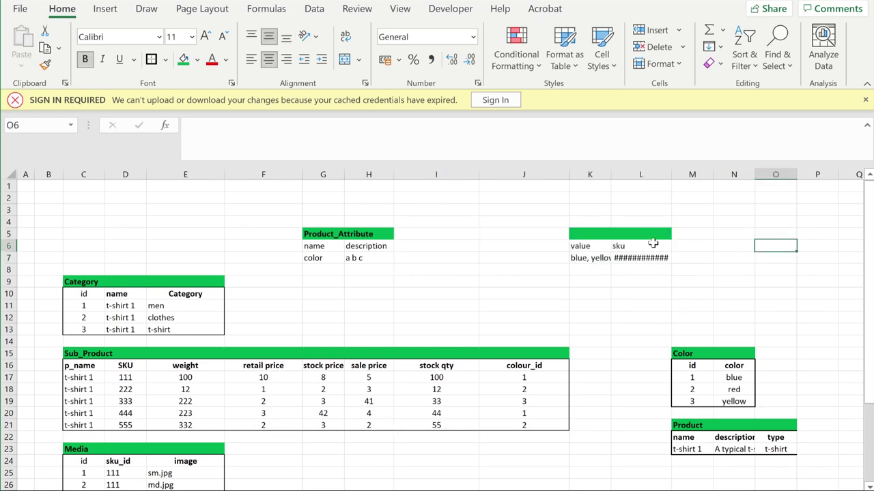
double_click(672, 175)
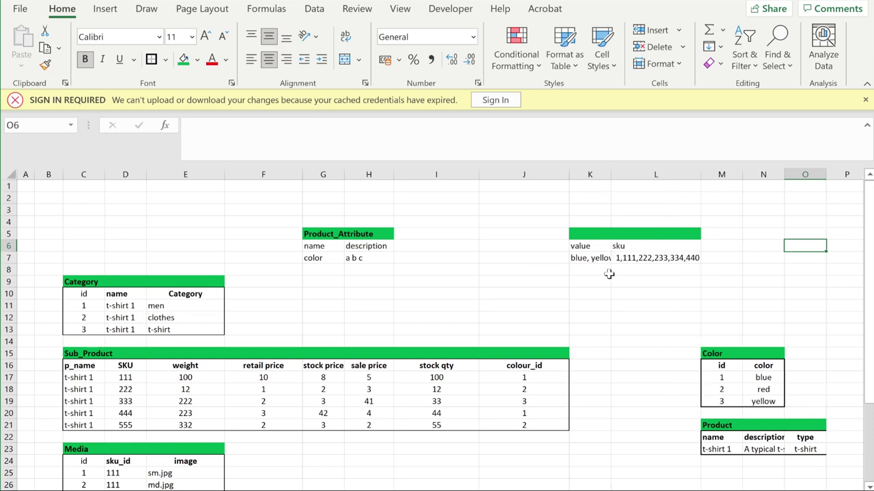
- Split the color values into separate rows by entering blue, yellow and red in K7:K9
left_click(587, 258)
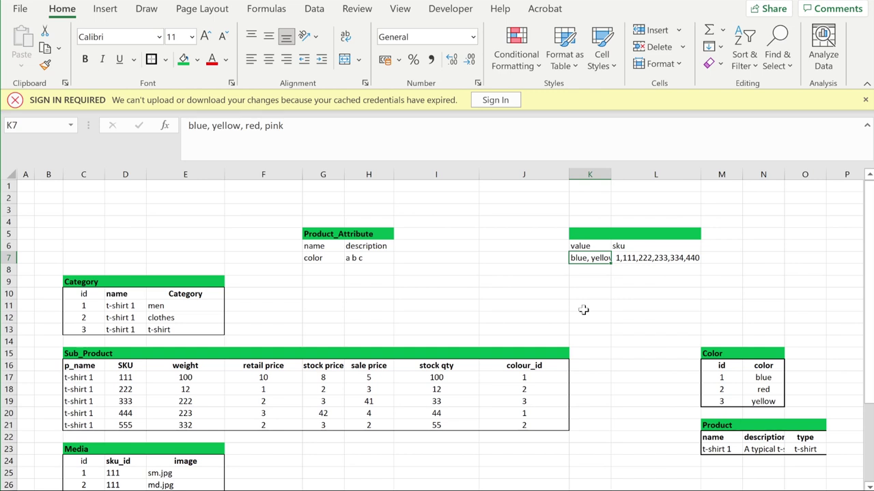
type("blue")
key("Return")
type("e")
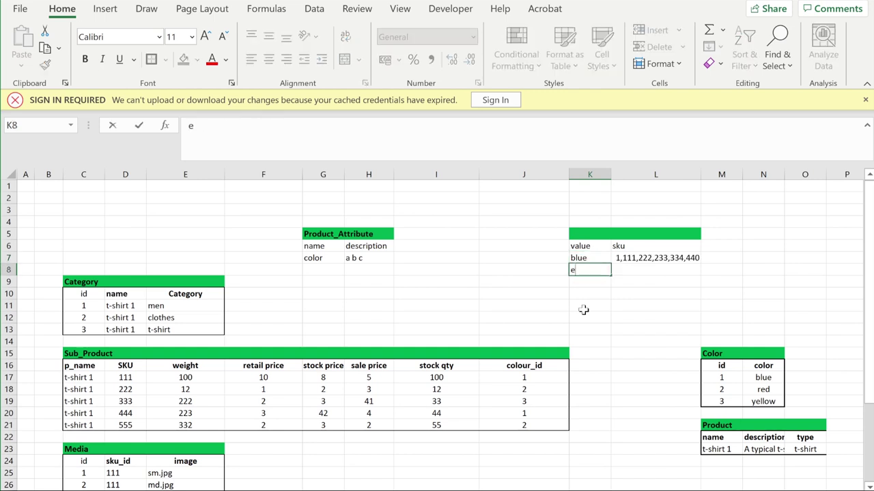
type("llow")
key("Return")
type("red")
left_click(644, 270)
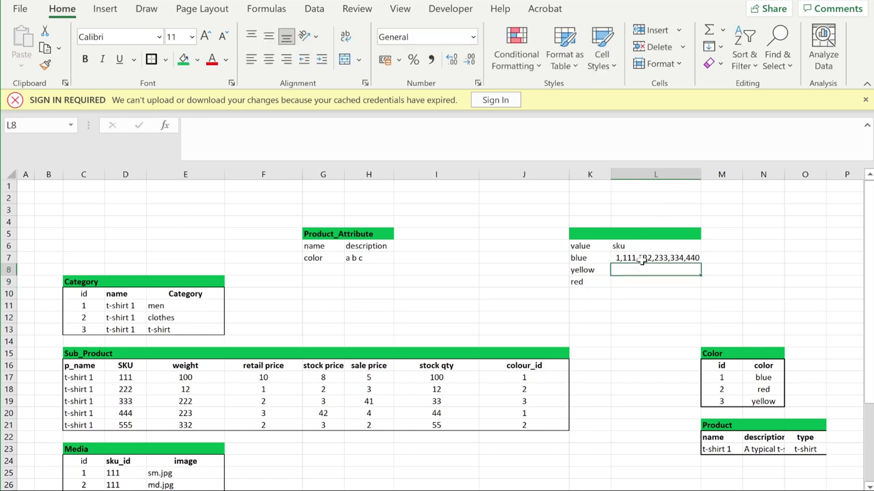
- Enter one sku per color value in L7:L9: 1111, 2222 and 3333
double_click(640, 258)
type("11")
key("ctrl+Return")
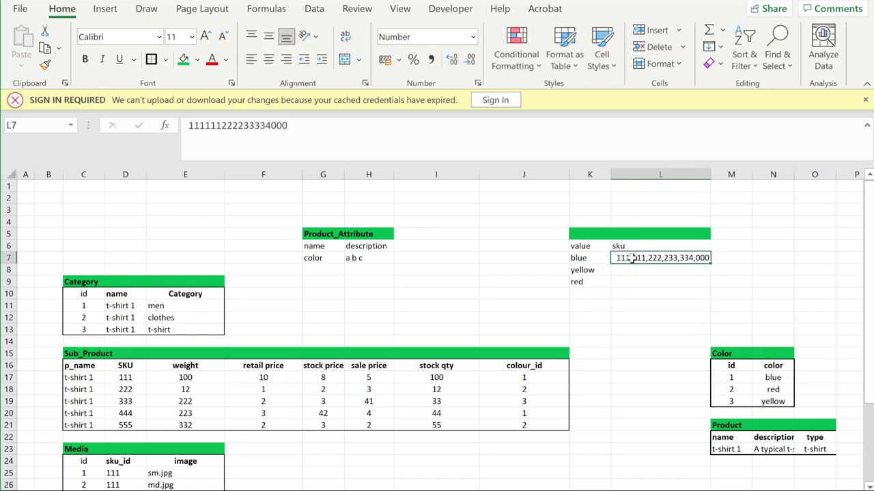
type("1,111")
key("Return")
type("2222")
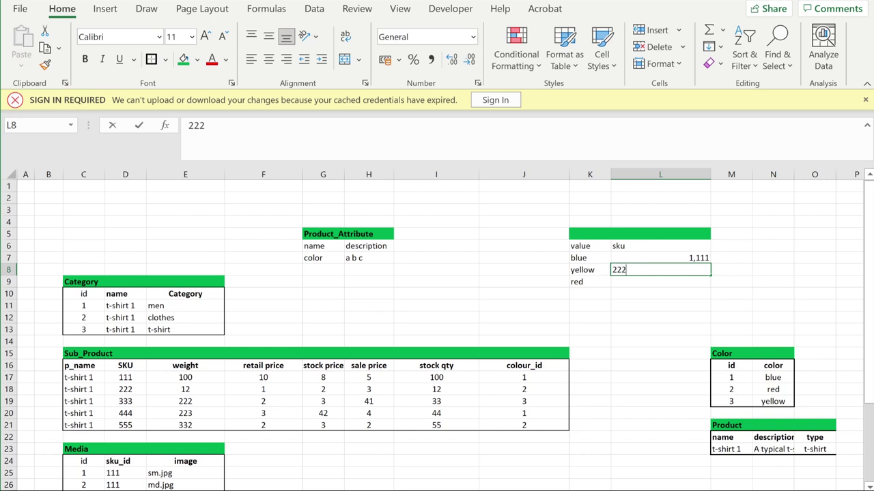
key("Return")
type("333")
key("Return")
double_click(639, 283)
type("3")
left_click(661, 306)
- Correct the sku entries in L7:L9 to 111, 222 and 333
left_click(699, 257)
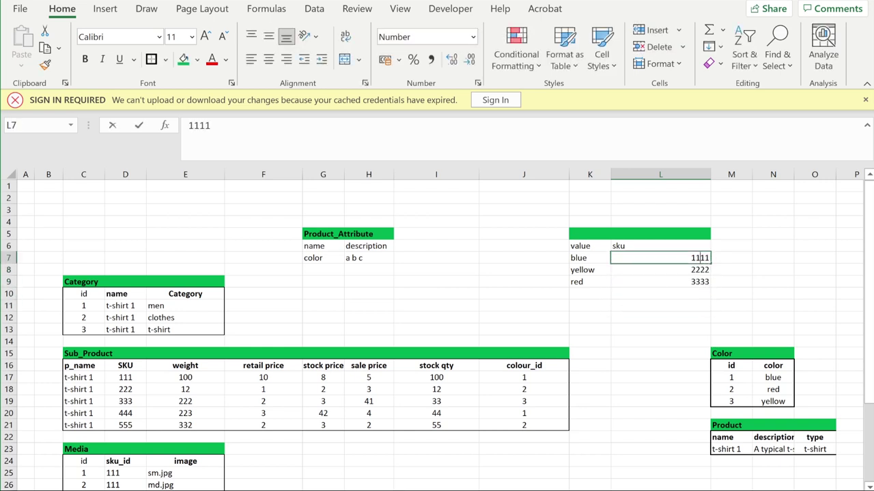
double_click(699, 258)
type("1")
key("BackSpace")
key("BackSpace")
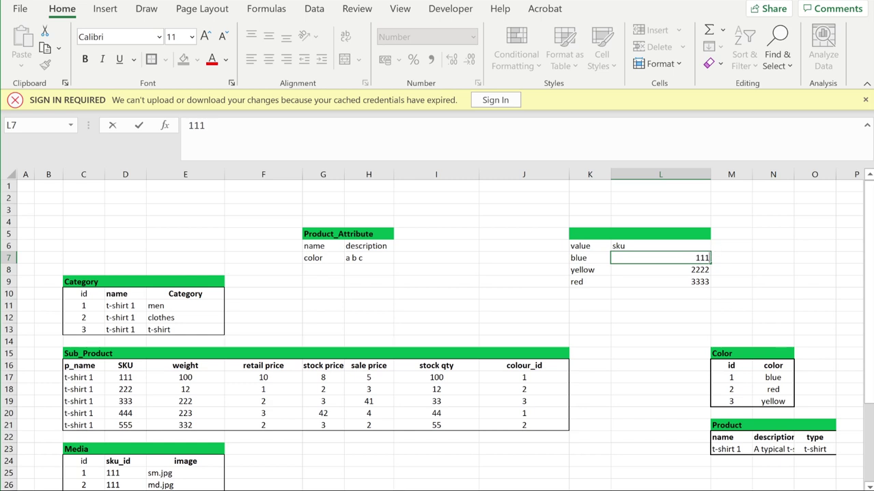
left_click(703, 270)
double_click(704, 270)
key("BackSpace")
left_click(705, 280)
type("333")
left_click(687, 316)
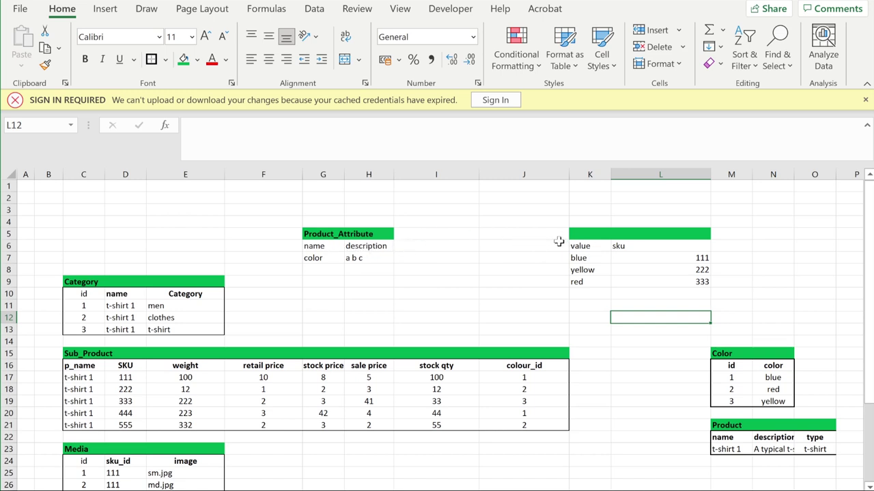
- Copy the name heading and color entry from Product_Attribute G6:G7 to J6:J7 beside the value column
left_click_drag(559, 240, 550, 288)
left_click_drag(313, 247, 316, 258)
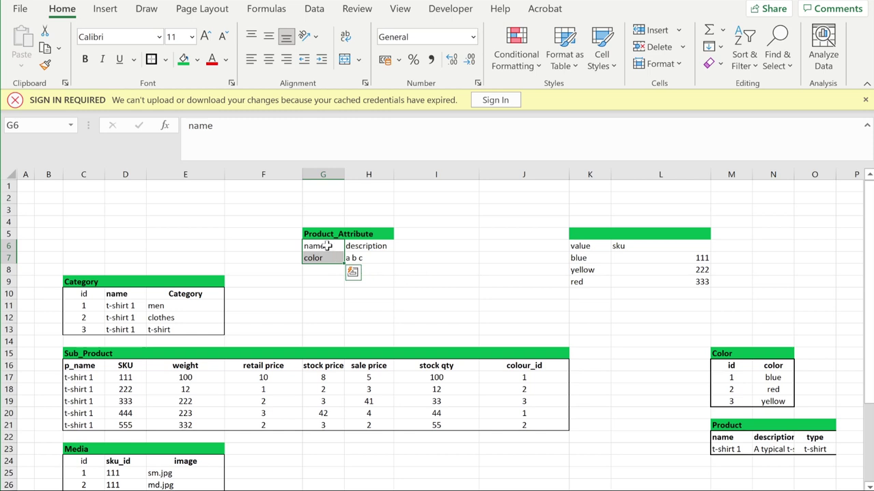
key("ctrl+c")
left_click(556, 244)
key("ctrl+v")
left_click(544, 278)
left_click(513, 259)
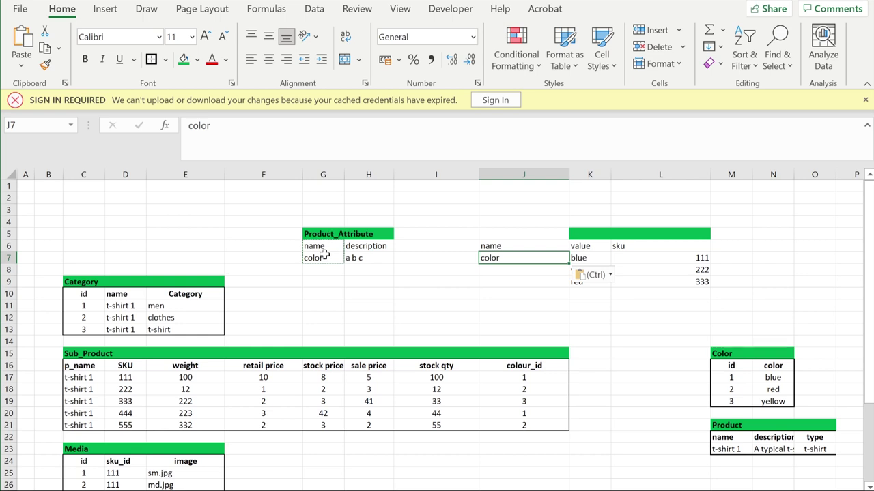
- Copy the color entry in J7 into J8 and J9 for the yellow and red rows
key("ctrl+c")
left_click(551, 279)
left_click(517, 268)
key("ctrl+v")
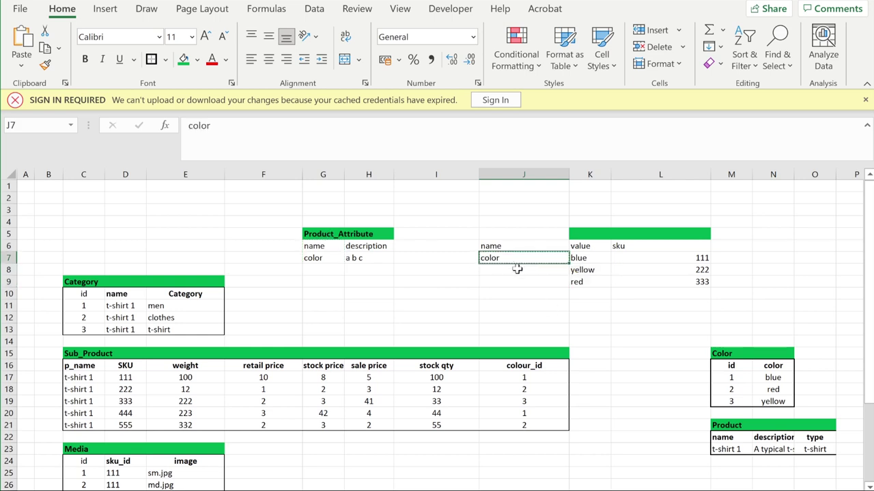
left_click(518, 281)
key("ctrl+v")
left_click(523, 294)
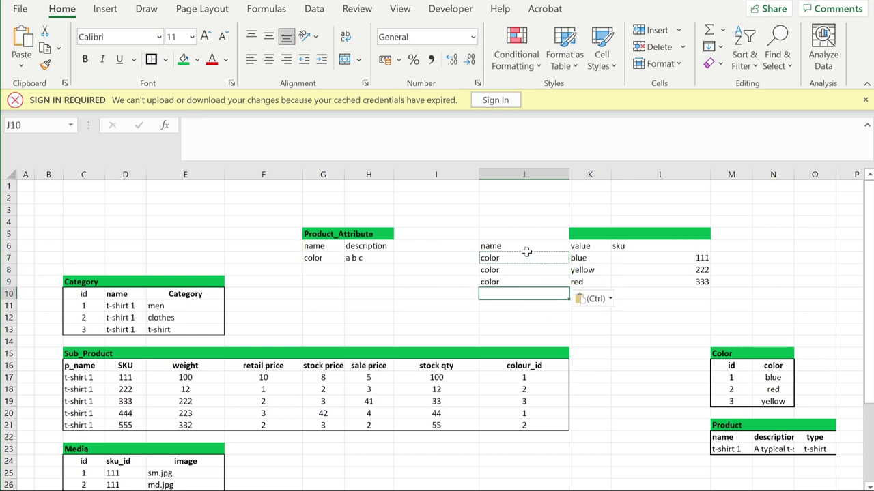
- Extend the green header fill to J5 above the copied name column
left_click_drag(579, 236, 522, 234)
left_click(183, 59)
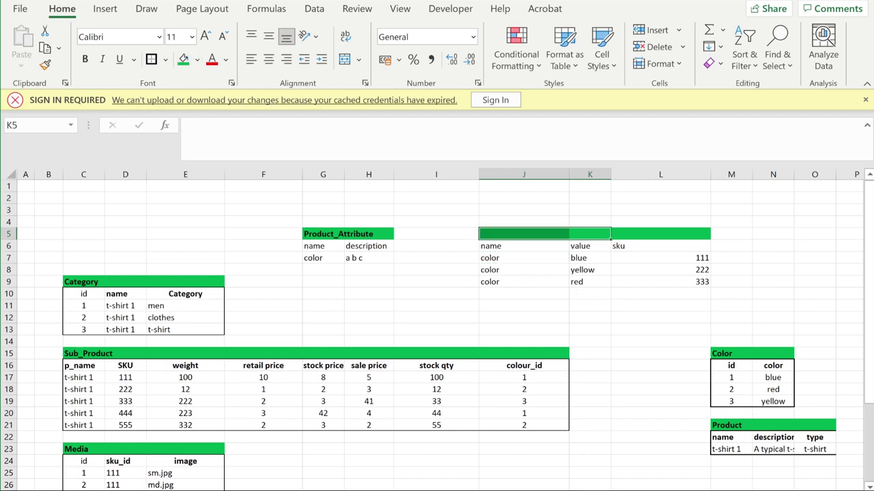
left_click(403, 295)
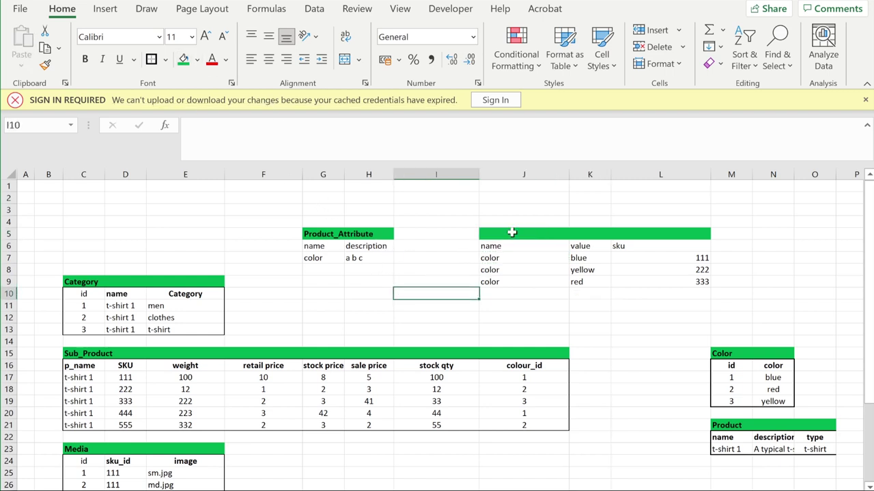
- Enter the title "Product values" in J5 for the new value table
left_click(511, 233)
key("F2")
type("Prod")
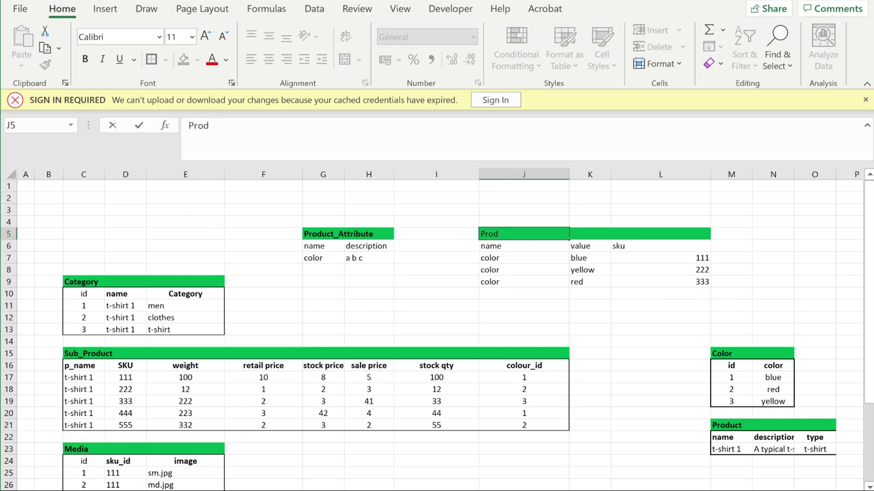
type("uct val")
key("BackSpace")
type("alues")
left_click(616, 329)
- Change the title in J5 to Product_values with an underscore and make it bold
left_click(508, 234)
left_click_drag(502, 228, 514, 235)
double_click(513, 236)
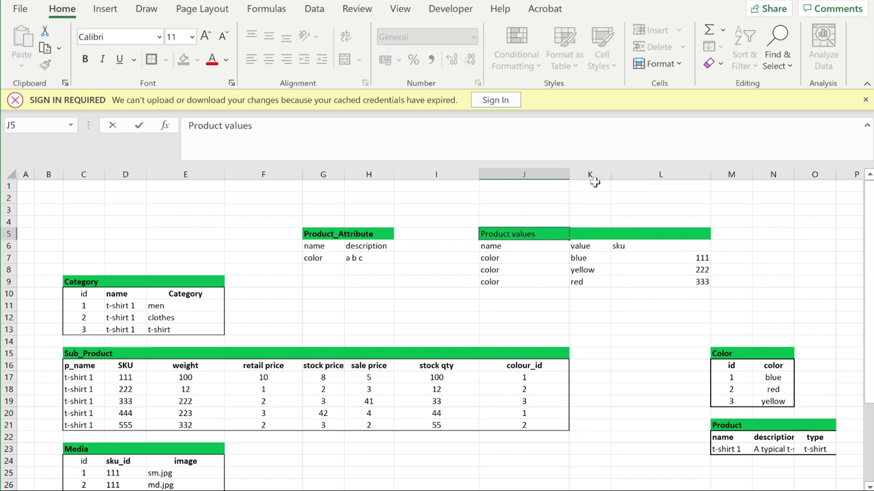
key("BackSpace")
type("_")
left_click(641, 304)
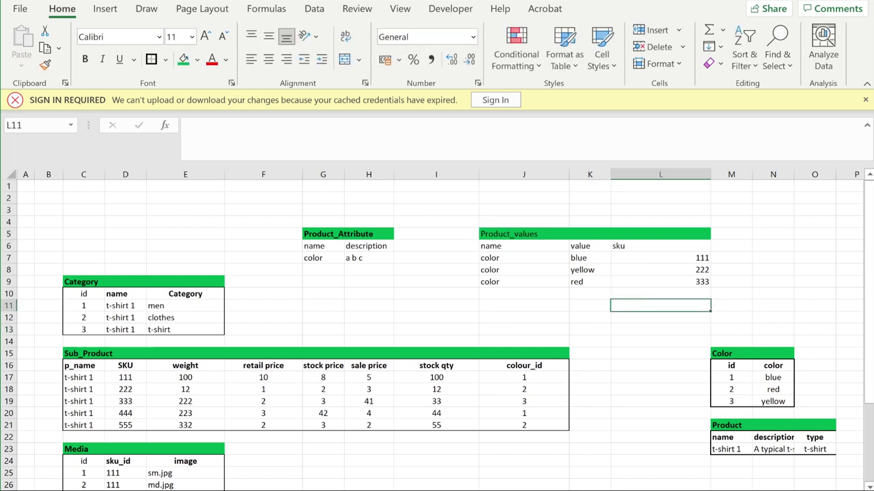
left_click(436, 281)
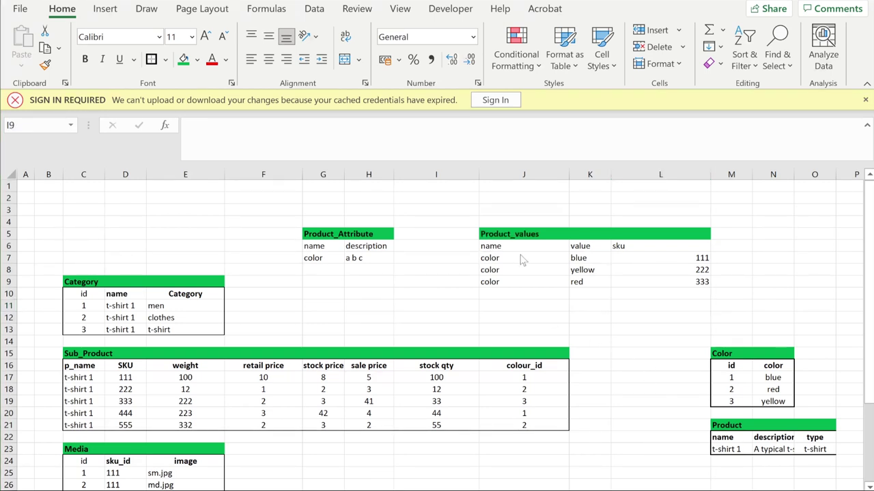
- Compare the Product_Attribute table with the name, value and sku records of Product_values
left_click_drag(307, 234, 350, 259)
left_click(381, 281)
left_click(322, 271)
left_click_drag(498, 247, 505, 281)
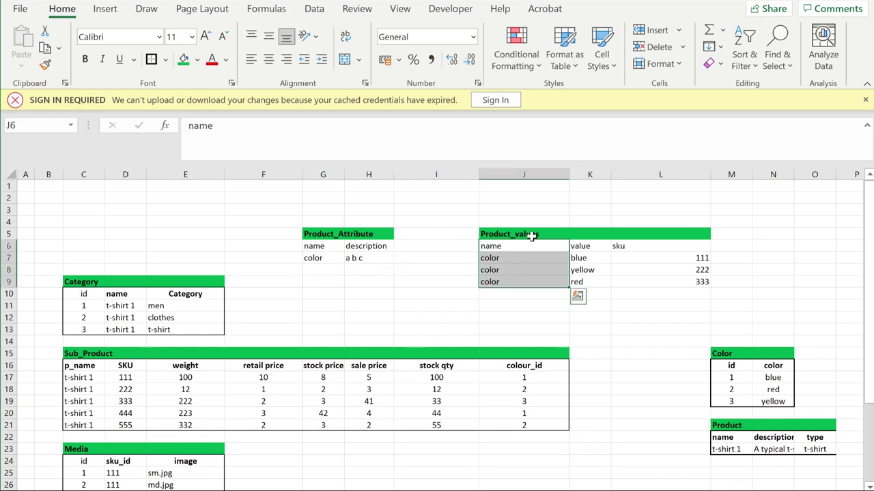
left_click_drag(606, 257, 613, 283)
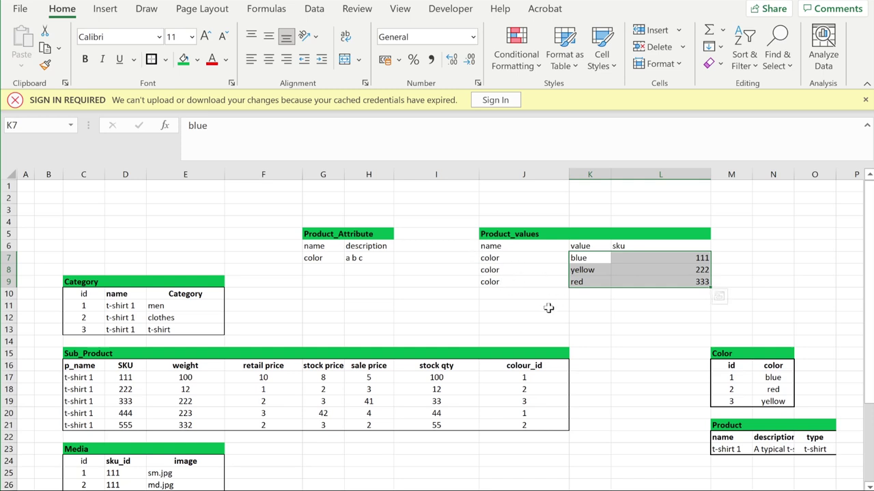
left_click_drag(501, 259, 503, 282)
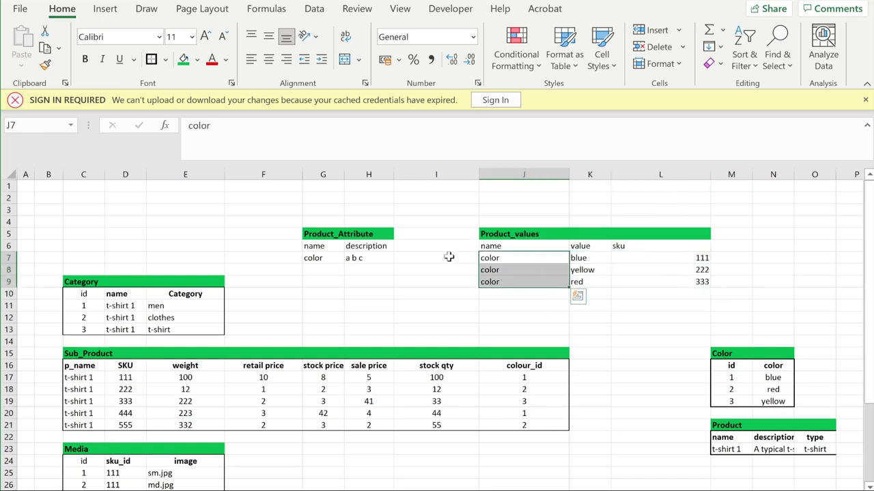
- Move the Product_values table from J5:L9 to K5:M9, leaving column J free
left_click_drag(534, 237, 646, 287)
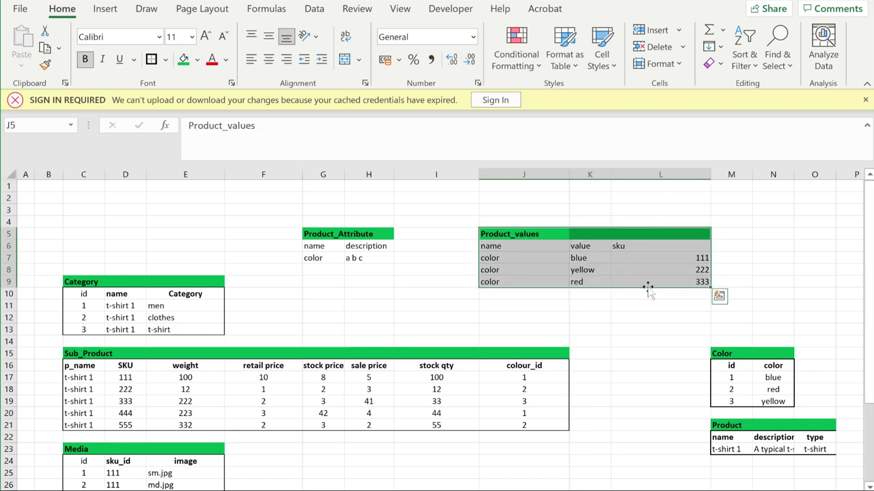
left_click_drag(709, 287, 721, 283)
left_click(660, 317)
- Add an id heading in J6 in front of the Product_values name column
left_click(541, 256)
left_click(550, 244)
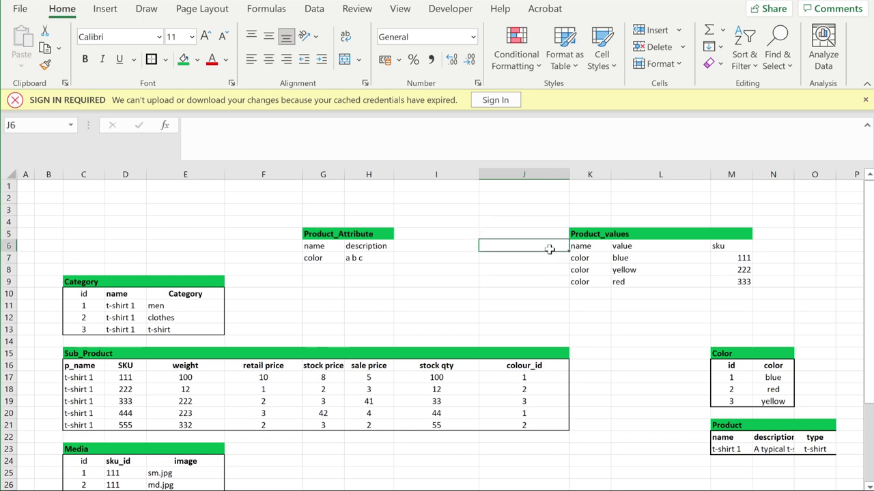
type("id1")
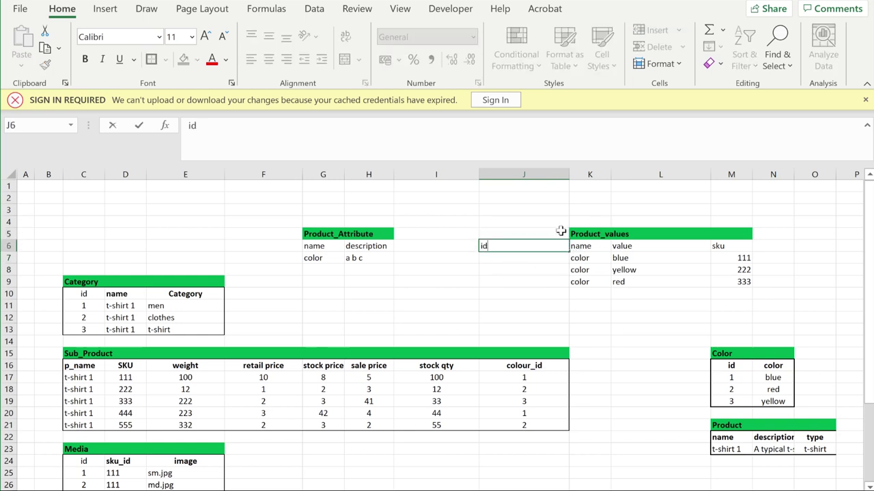
left_click(322, 259)
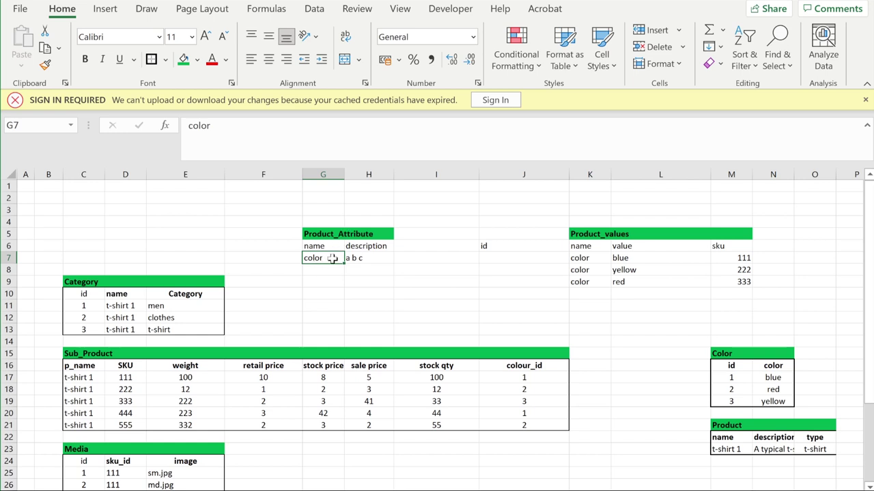
- Number the Product_values records 1, 2 and 3 in J7:J9 and center the id column J6:J9
left_click(539, 270)
type("1")
left_click(513, 258)
type("1")
left_click(519, 271)
type("2")
left_click(521, 283)
type("3")
left_click(585, 314)
left_click_drag(491, 246, 536, 284)
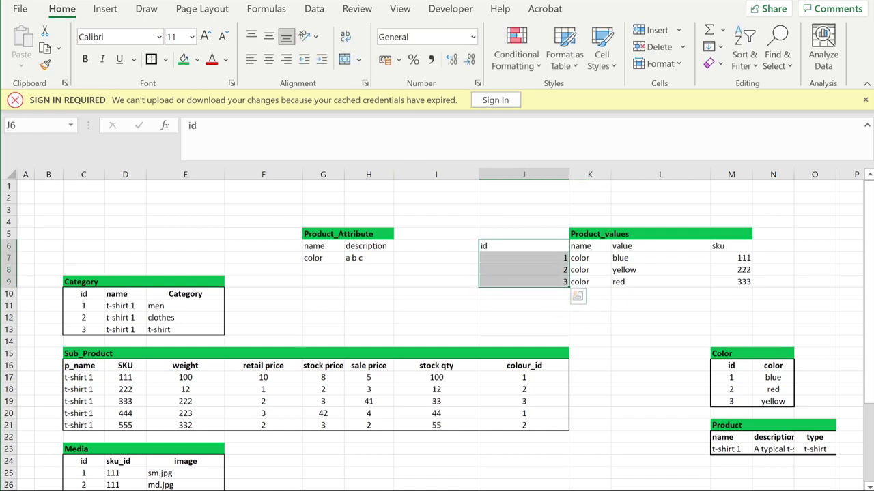
left_click(268, 59)
- Extend the green header across J5:M5 with the Product_values title starting in J5
left_click_drag(535, 233, 637, 237)
left_click_drag(736, 241, 526, 234)
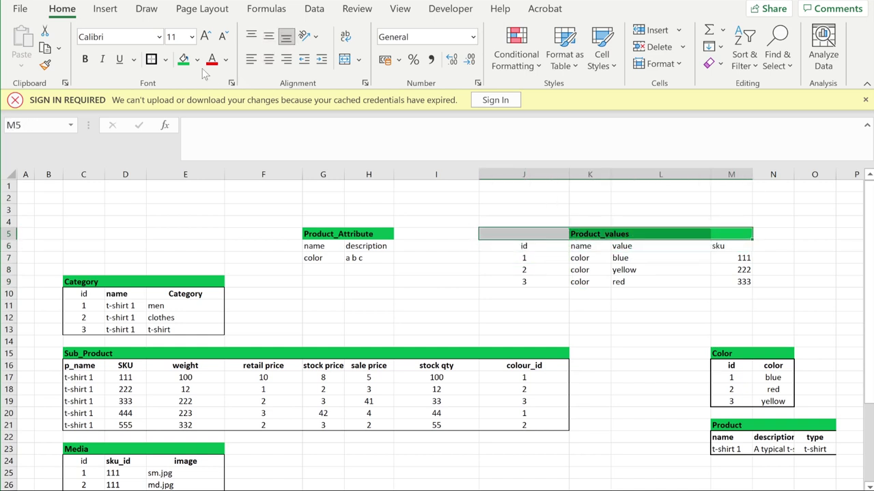
left_click(346, 59)
left_click(424, 293)
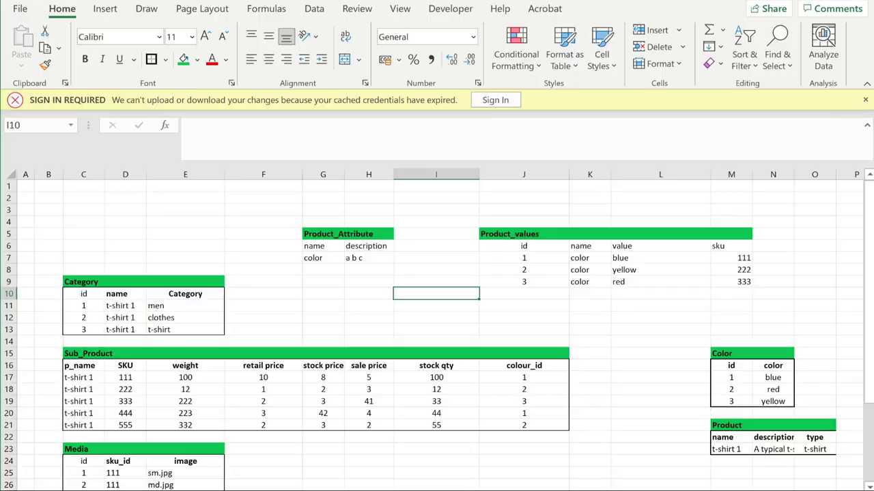
- Switch to the Lucidchart ERD containing the ProductAttribute and ProductAttributeValue tables
key("alt+Tab")
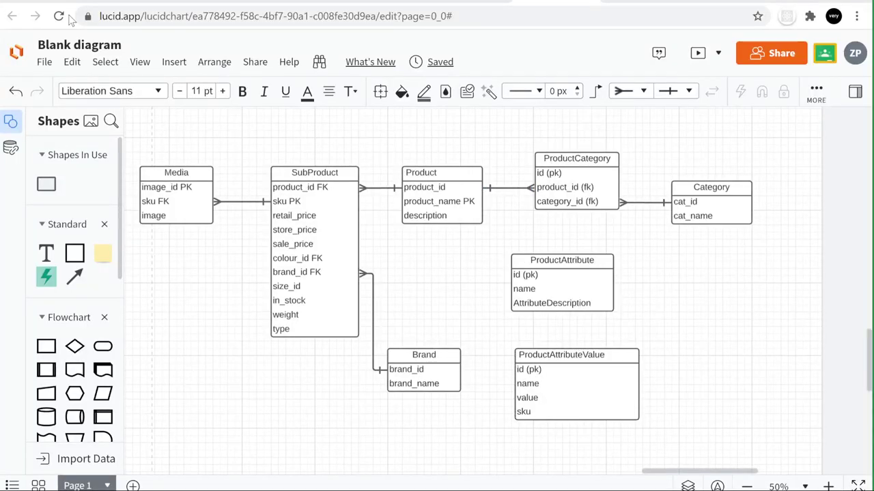
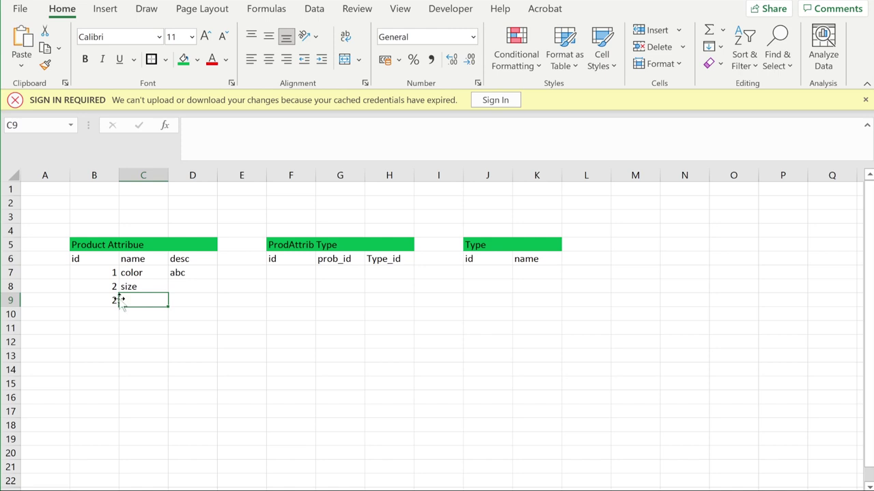
- Correct the third Product Attribute record's id in B9 to 3 and name it height in C9
left_click_drag(106, 300, 112, 300)
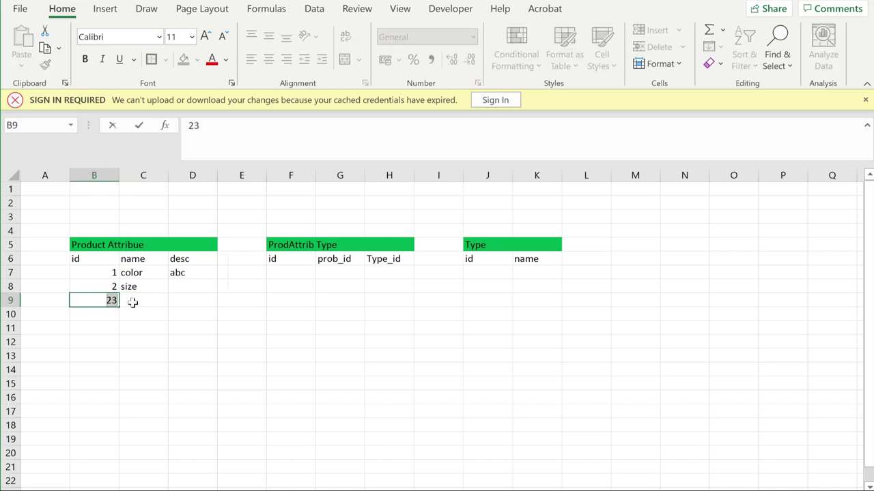
key("BackSpace")
left_click(140, 300)
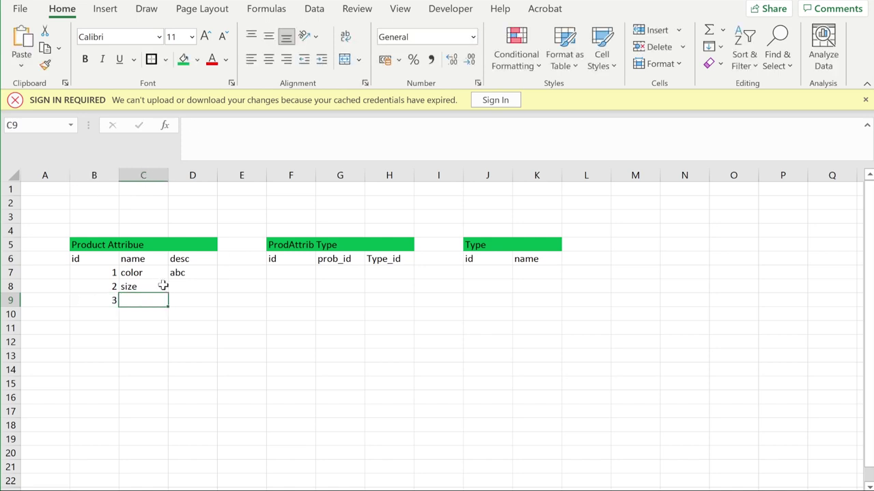
type("height")
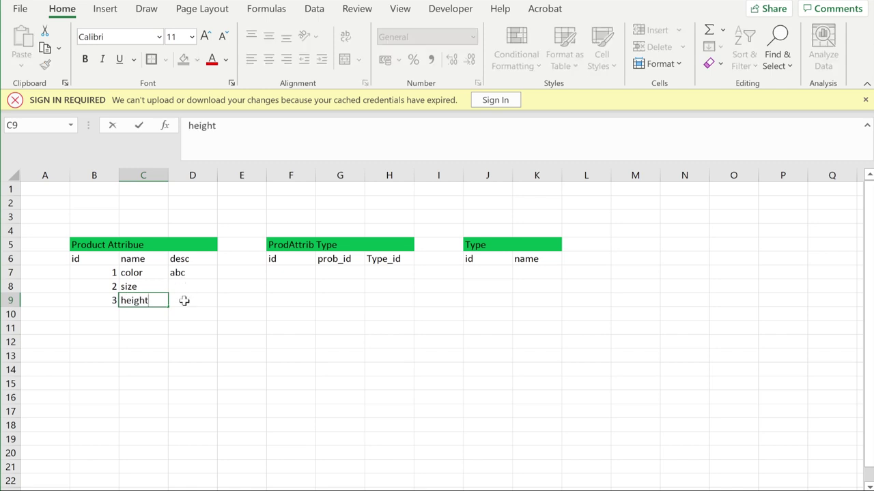
left_click(189, 300)
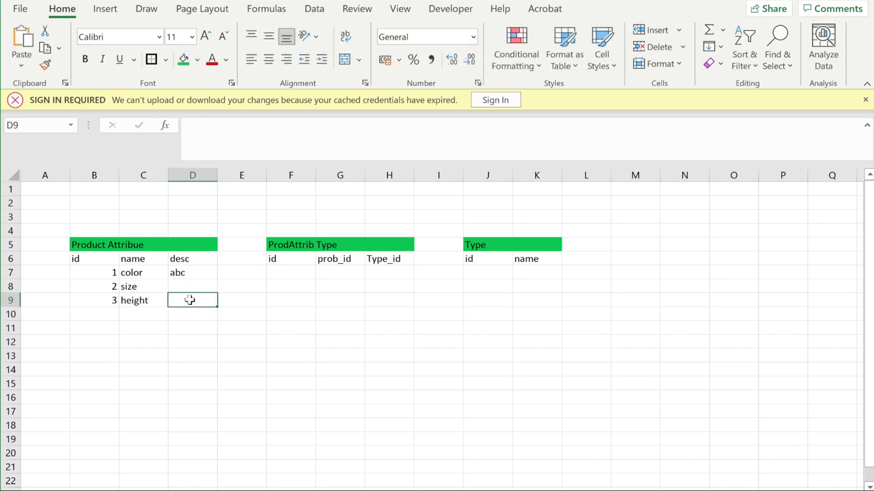
- Enter abc as the description of the size and height attributes in D8:D9
left_click(194, 287)
type("abc")
left_click(190, 300)
type("abc")
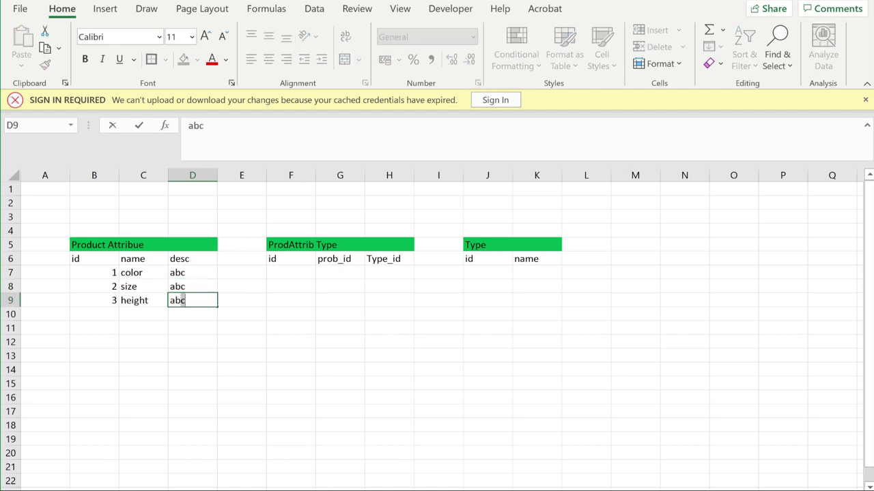
left_click(242, 355)
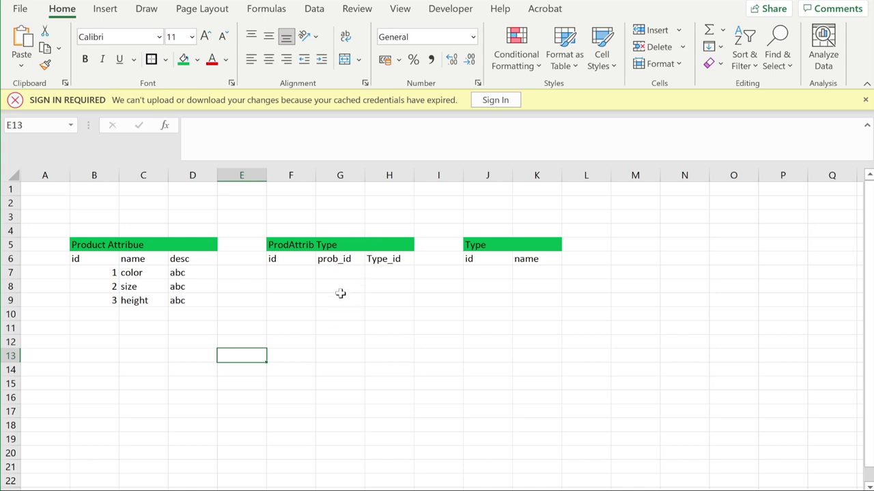
- Add a record to the Type table in J7:K7 with id 1 and name shoes
left_click(486, 273)
type("1")
left_click(536, 274)
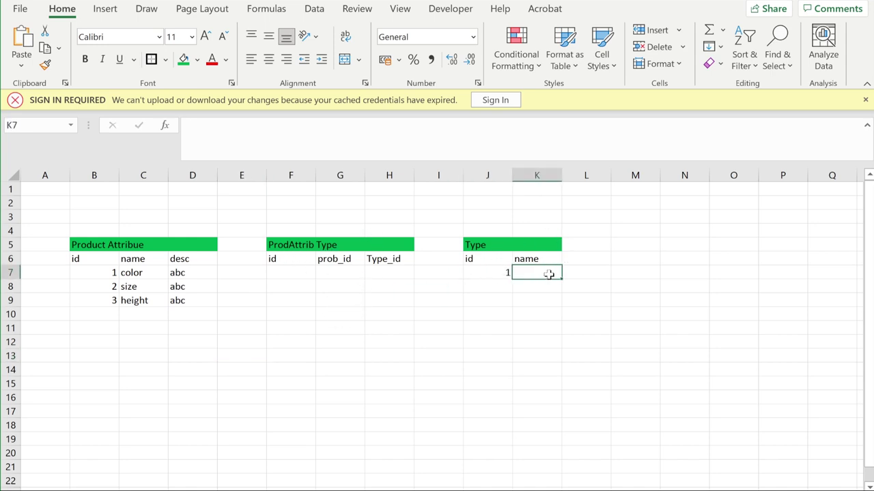
type("shoes")
left_click(569, 339)
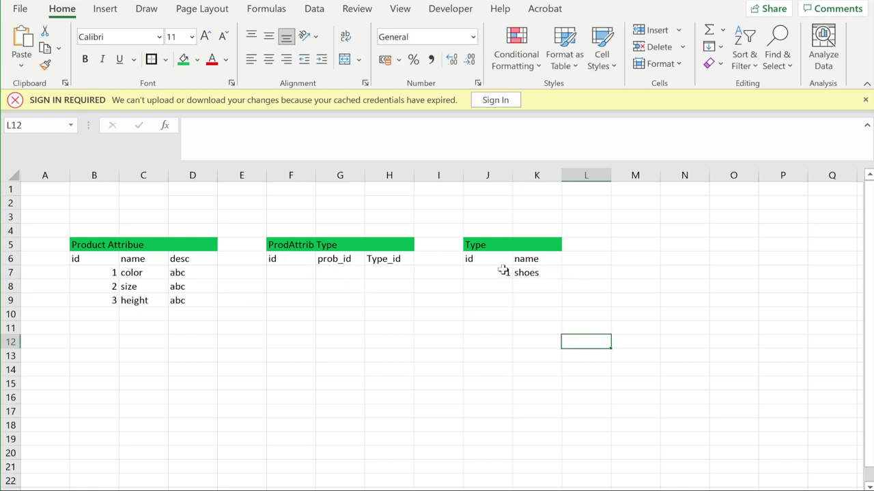
- Enter 1 as the first id of the ProdAttrib Type table in F7
left_click(302, 275)
type("1")
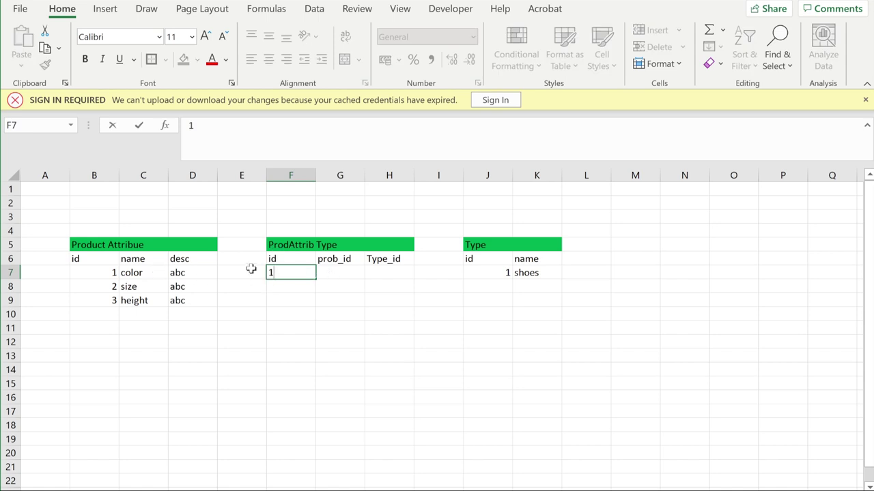
key("Return")
type("2")
key("Return")
type("3")
key("Return")
type("4")
key("Return")
key("Up")
key("Delete")
key("Up")
key("Up")
key("Delete")
left_click(339, 275)
left_click(314, 300)
key("Delete")
- Link the color attribute to the shoes type by entering prob_id 1 in G7 and Type_id 1 in H7
left_click(340, 271)
type("1")
left_click(406, 270)
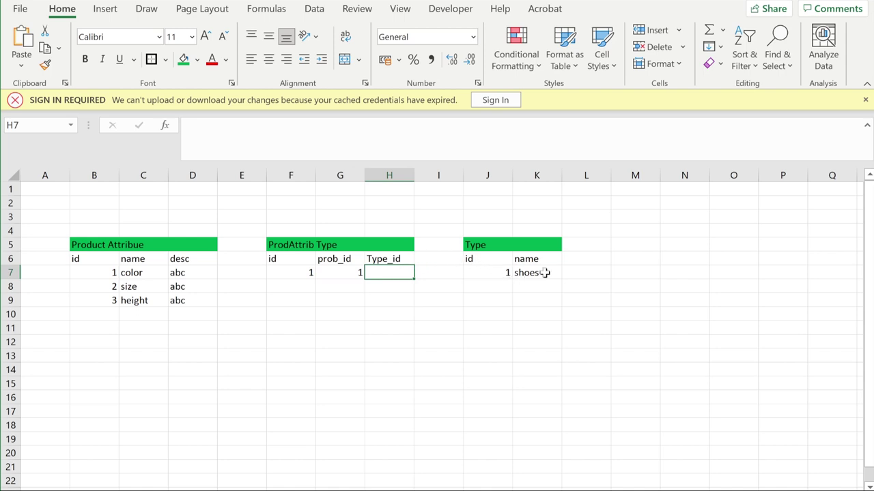
type("1")
left_click(408, 302)
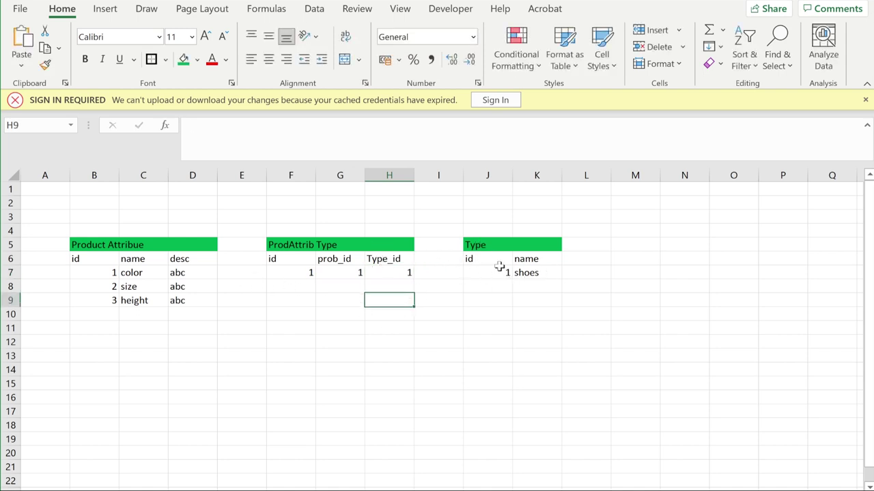
- Start the second ProdAttrib Type record by entering id 2 in F8
left_click(291, 287)
type("2")
mouse_move(297, 284)
left_mouse_down()
mouse_move(299, 322)
mouse_move(294, 286)
left_mouse_up()
key("Tab")
key("Tab")
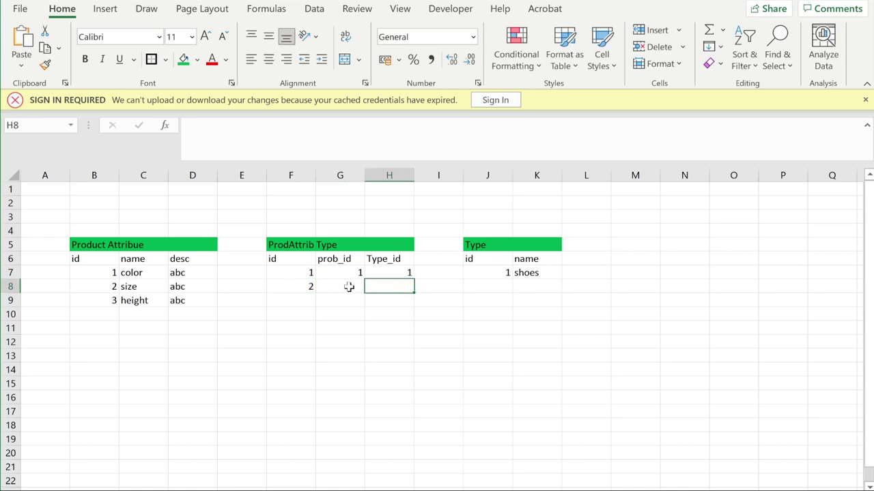
- Link the size attribute to the shoes type by entering prob_id 2 in G8 and Type_id 1 in H8
left_click(346, 287)
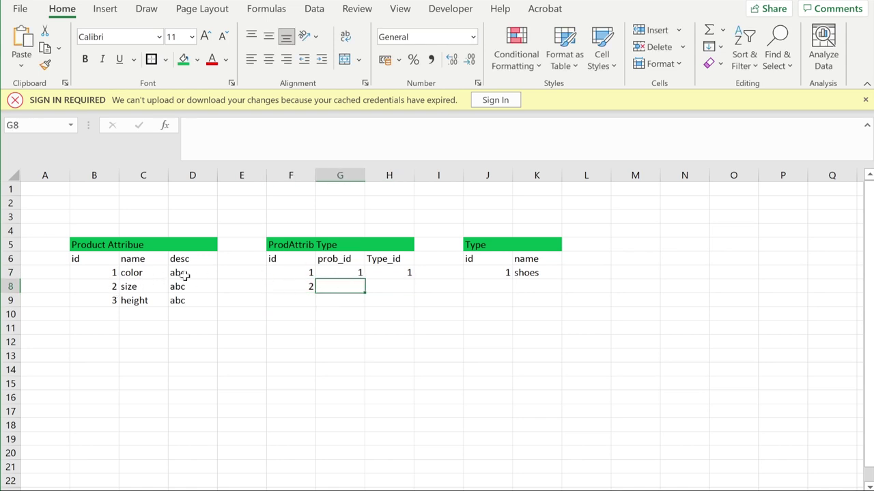
left_click(107, 287)
left_click(348, 276)
type("2")
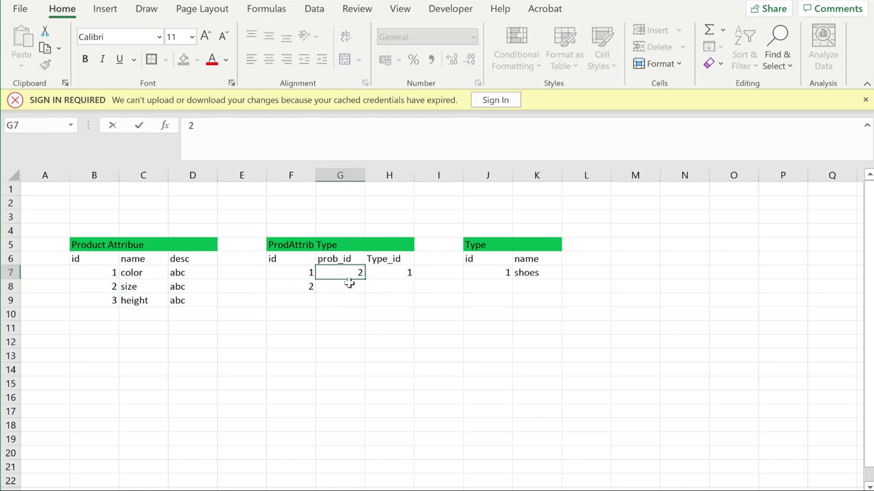
key("Escape")
left_click(348, 285)
type("2")
key("Tab")
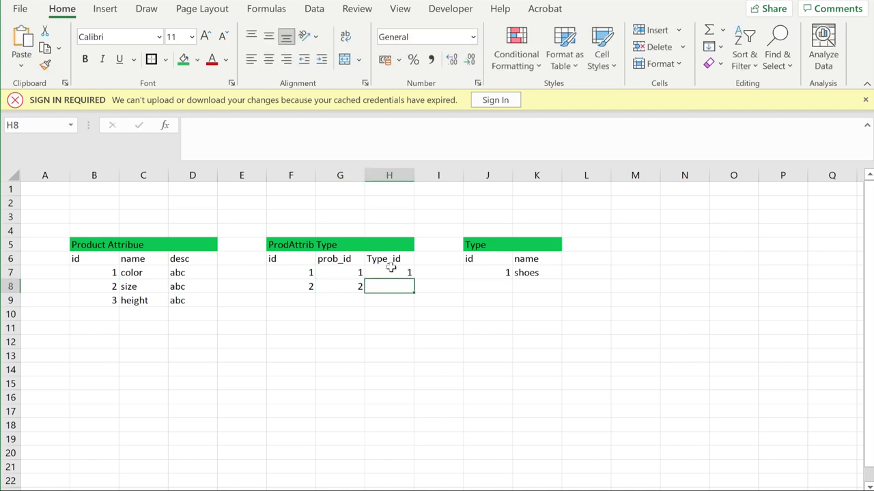
type("1")
key("Return")
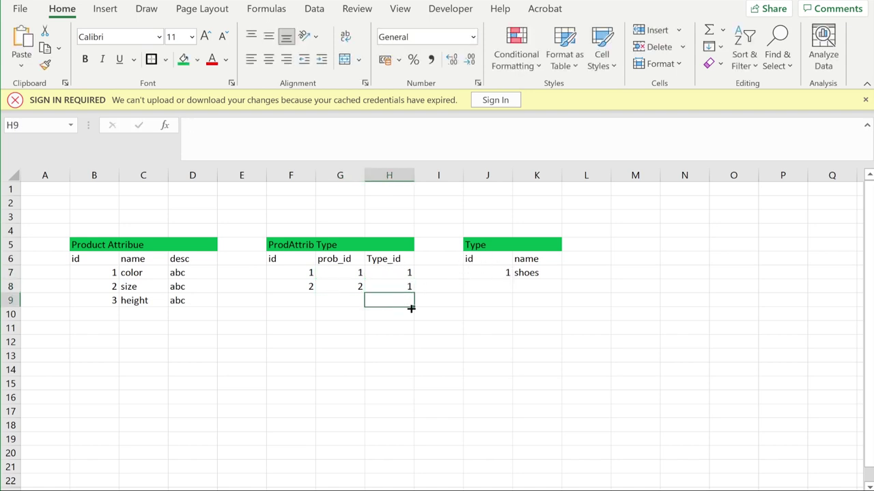
left_click(514, 301)
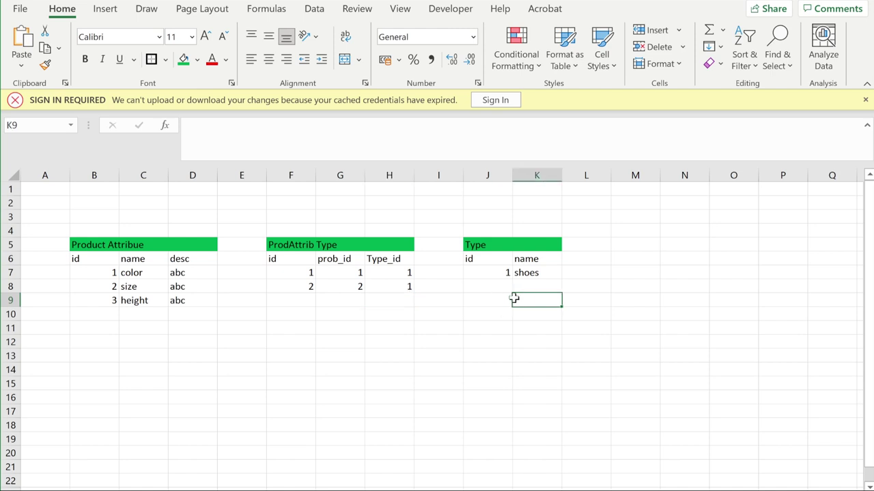
- Examine how the ProdAttrib Type records in F7:H8 connect the color and size attributes to the shoes type
left_click_drag(281, 258, 395, 290)
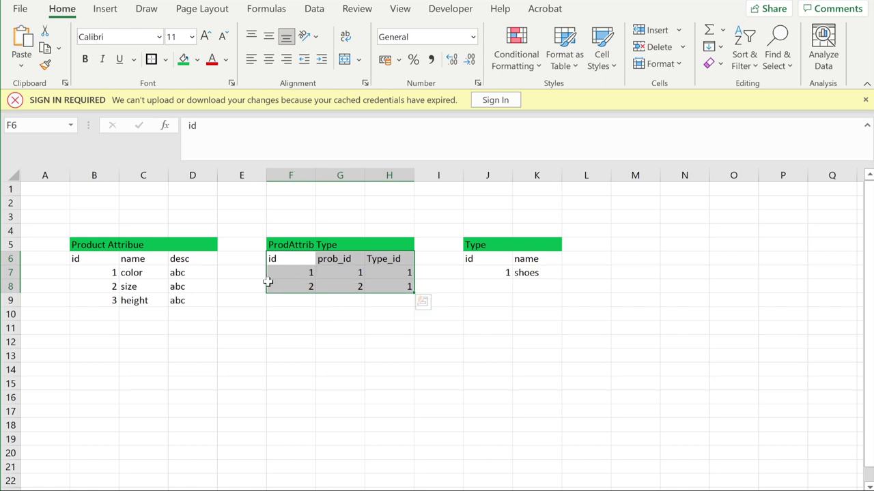
left_click(300, 274)
left_click_drag(300, 274, 386, 289)
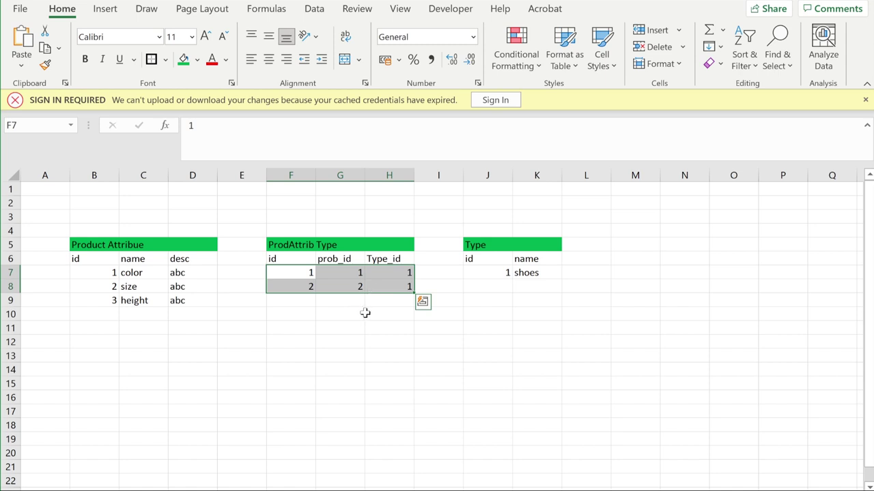
left_click(366, 309)
left_click_drag(295, 273, 403, 287)
left_click(136, 274)
left_click_drag(143, 278, 191, 305)
left_click(144, 286)
left_click_drag(144, 273, 179, 288)
left_click_drag(295, 274, 402, 285)
left_click_drag(502, 274, 558, 273)
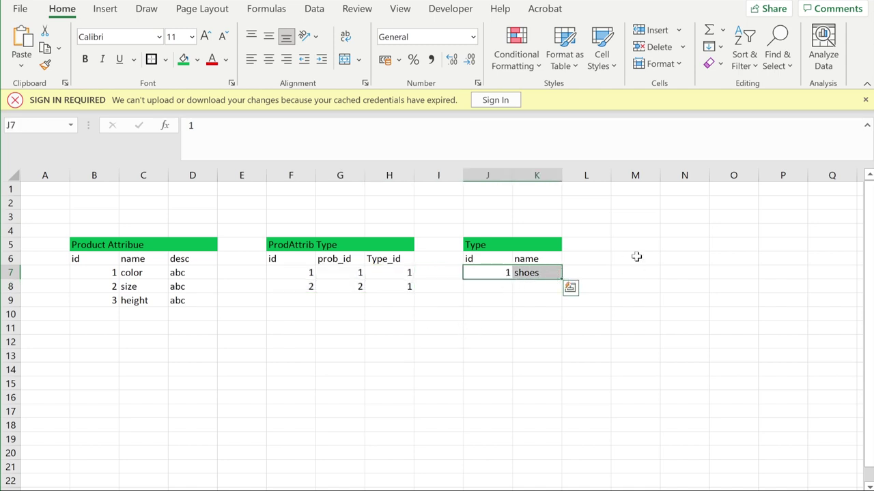
left_click(671, 269)
left_click_drag(308, 278, 395, 286)
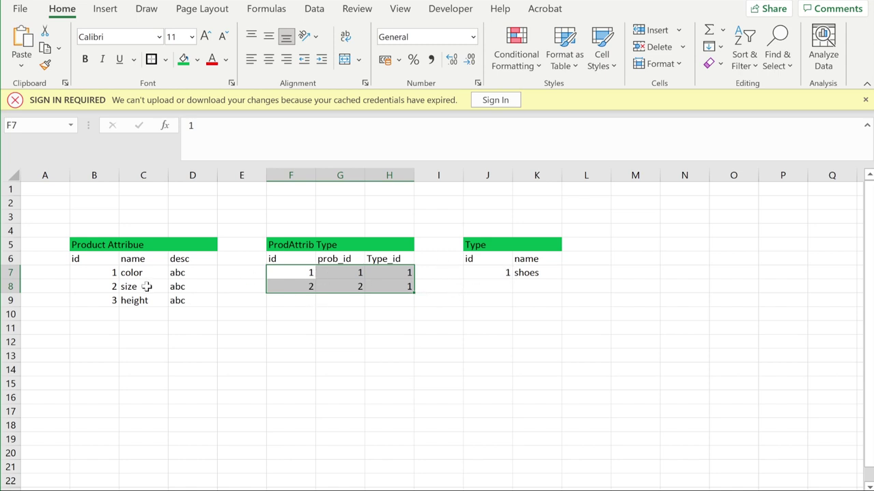
- Add a second record to the Type table in J8:K8 with id 2 and name tv
left_click(490, 293)
type("2")
left_click(537, 286)
type("tv")
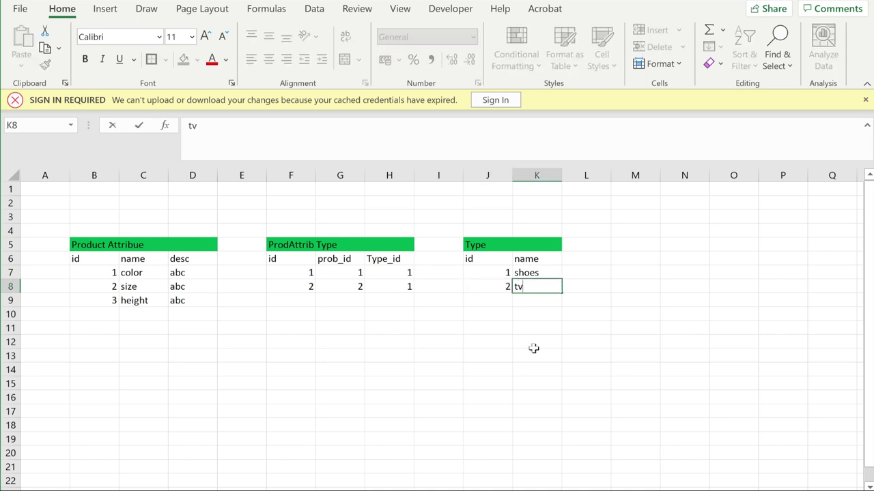
left_click(527, 352)
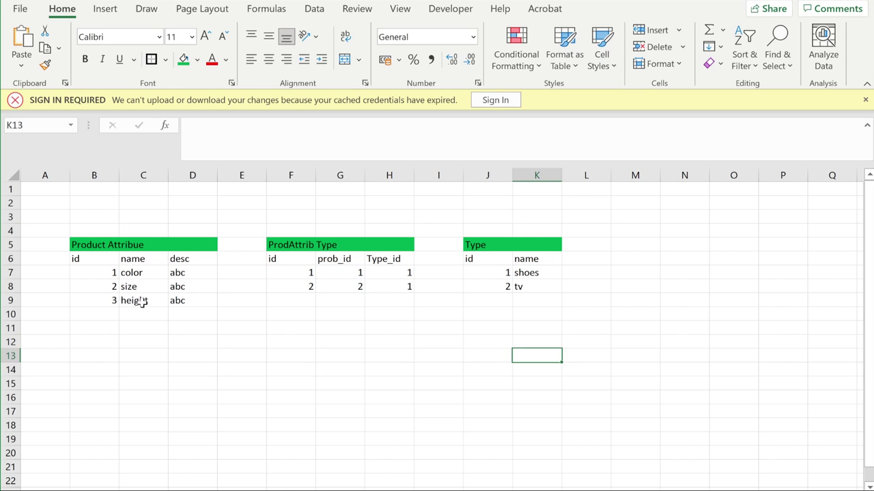
- Enter Type_id 2 for three more ProdAttrib Type records in H9:H11
left_click(488, 287)
left_click(401, 298)
type("2")
key("Return")
type("2")
key("Return")
type("2")
left_click(356, 337)
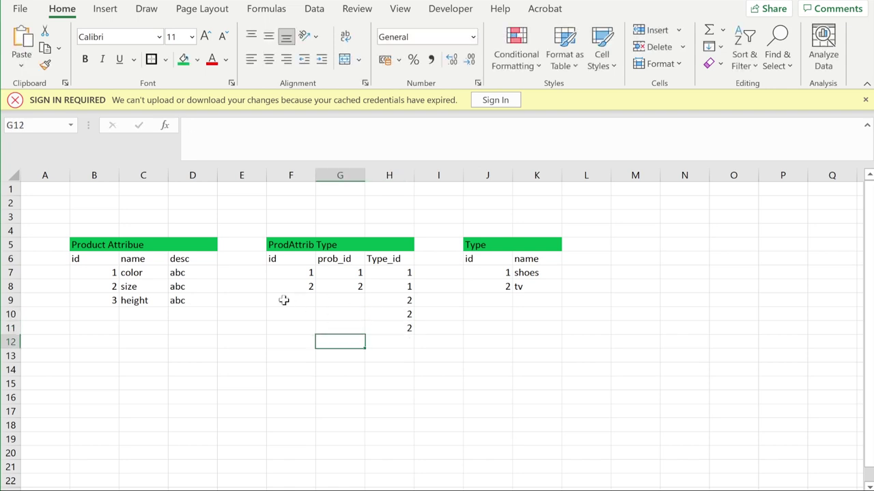
- Number the three new ProdAttrib Type records 3, 4 and 5 in F9:F11
left_click(277, 300)
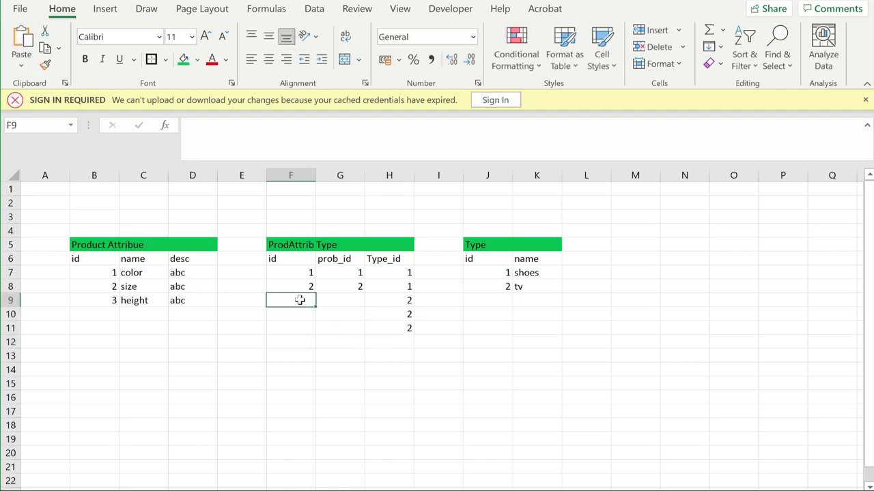
type("3")
key("Return")
type("4")
key("Return")
type("5")
left_click_drag(280, 273, 306, 327)
left_click(299, 358)
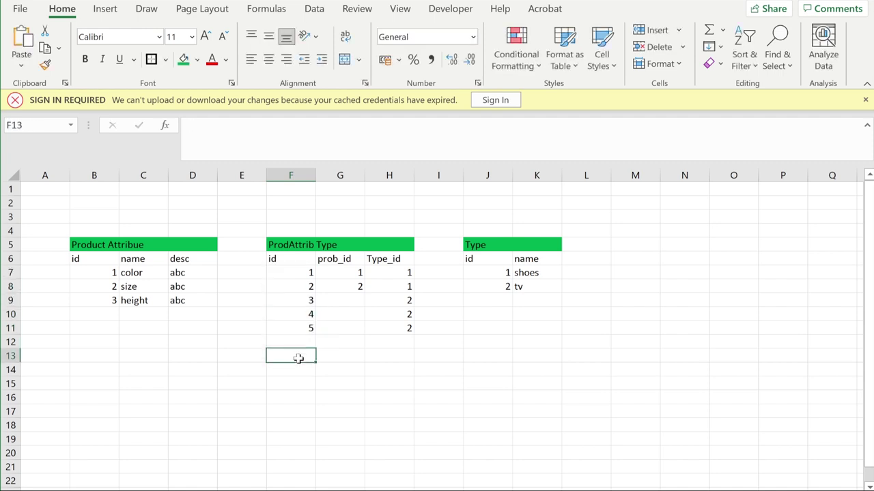
- Link all three attributes to the tv type by entering prob_id 1, 2 and 3 in G9:G11
left_click(367, 300)
left_click(353, 302)
type("1")
key("Return")
type("2")
key("Return")
type("3")
key("Return")
key("Return")
left_click_drag(303, 300, 400, 328)
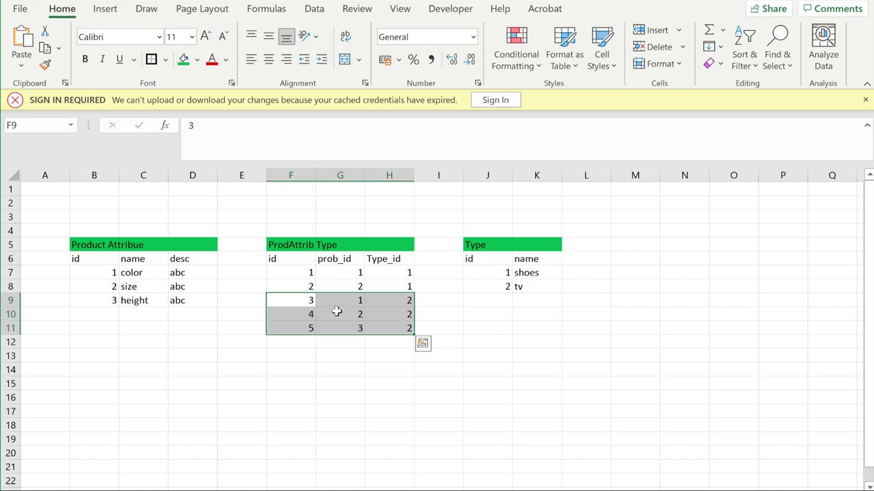
key("Escape")
- Switch to the Lucidchart ERD and examine the ProductInventory table with its neighbouring tables up close
key("alt+Tab")
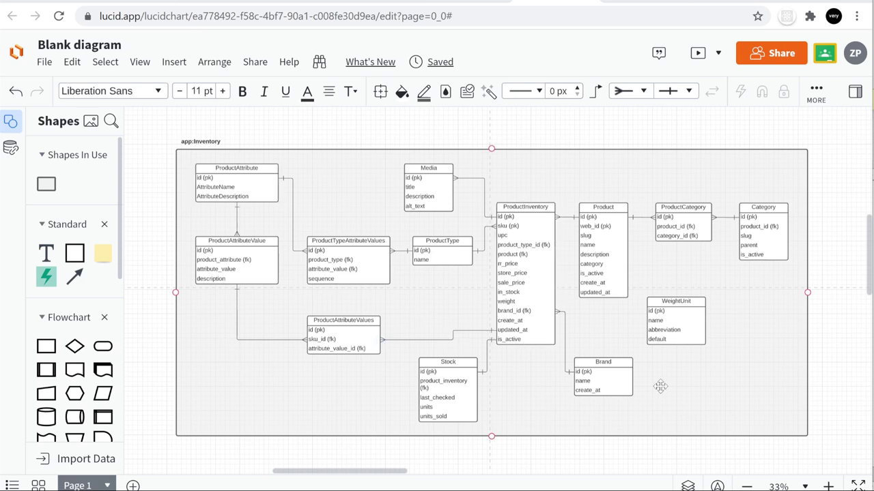
left_click(437, 387)
scroll(594, 380, "up", 3)
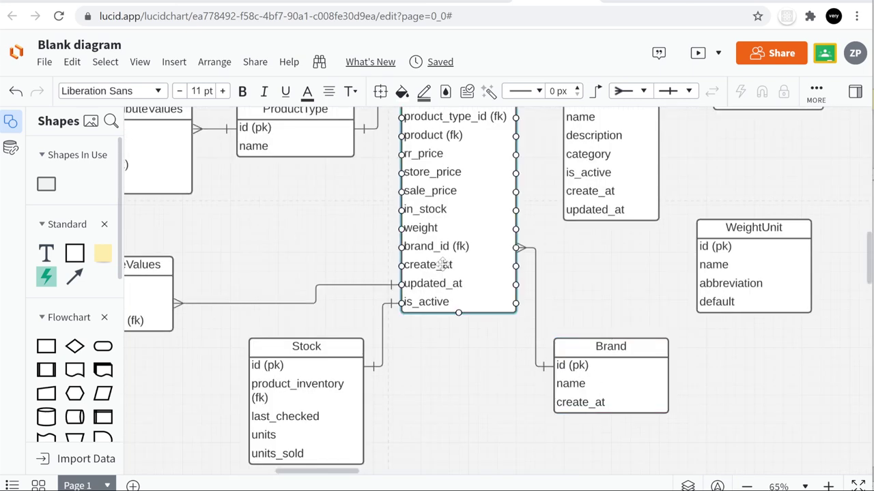
scroll(442, 264, "up", 3)
scroll(442, 264, "down", 3)
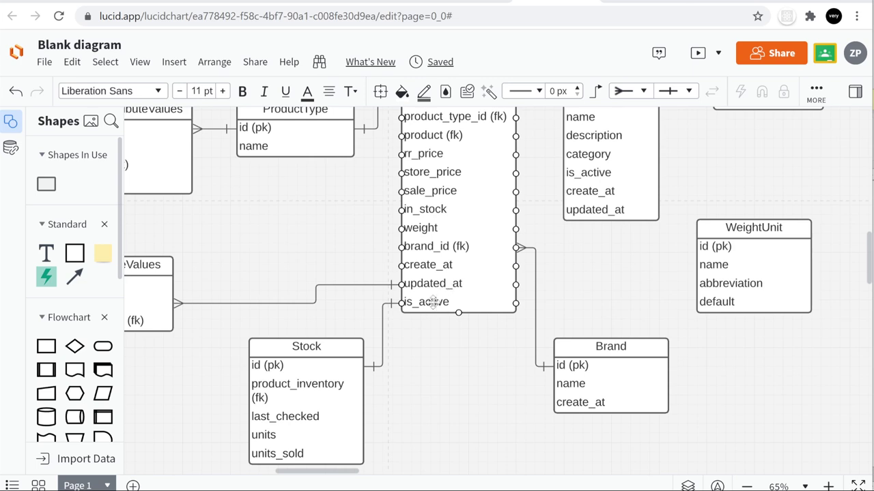
scroll(432, 302, "up", 3)
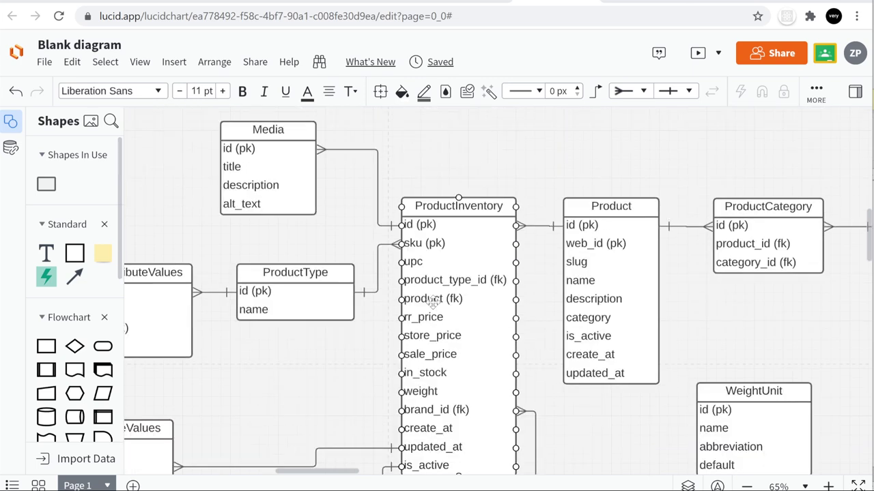